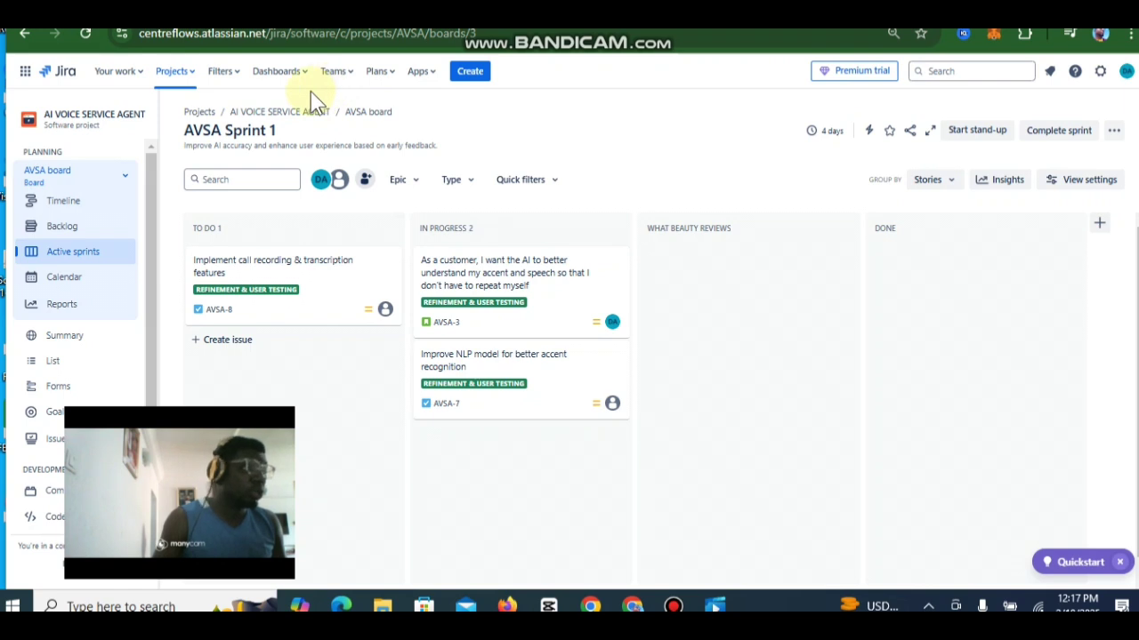
# - Start creating a new project from the project templates
pyautogui.click(189, 76)
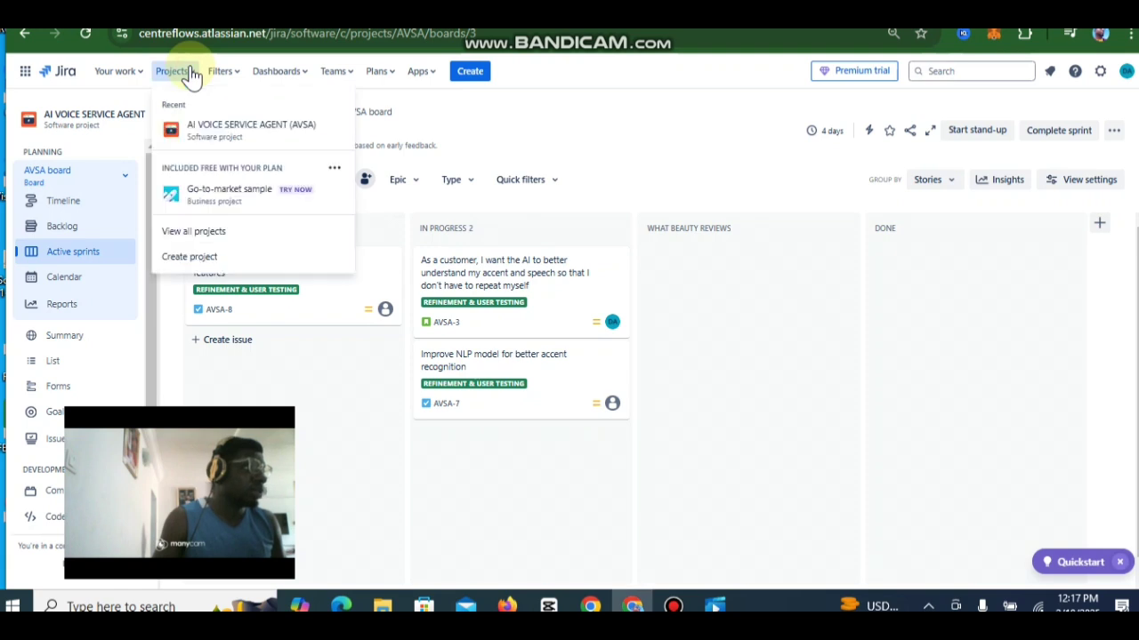
pyautogui.click(192, 261)
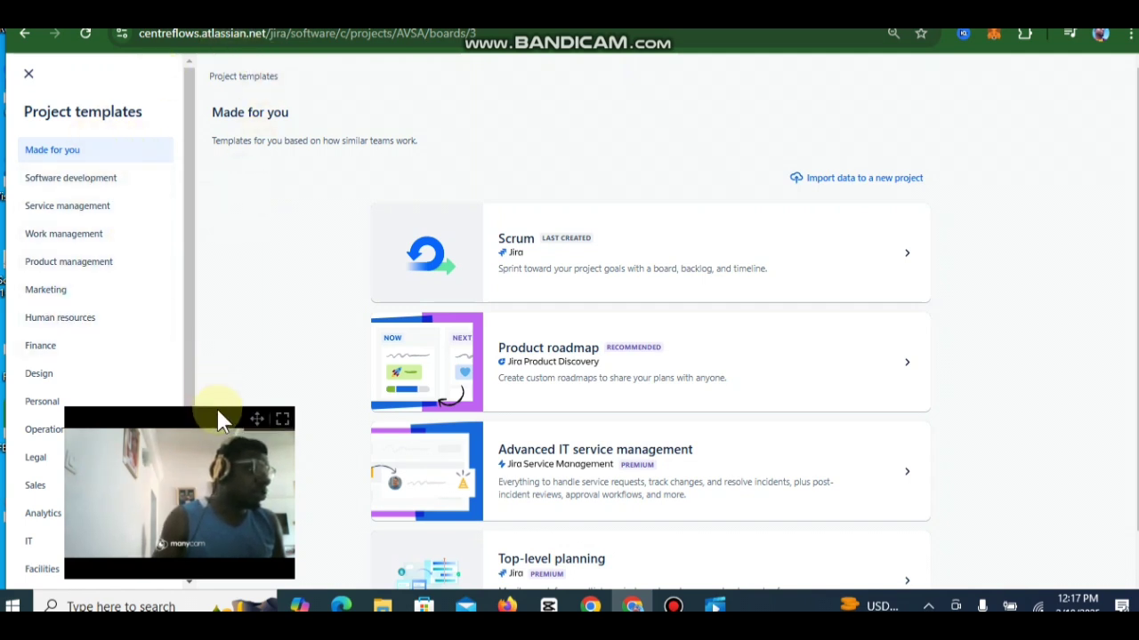
pyautogui.moveTo(262, 424); pyautogui.dragTo(404, 442)
# - Choose the Scrum template from the software development category for the new project
pyautogui.click(71, 185)
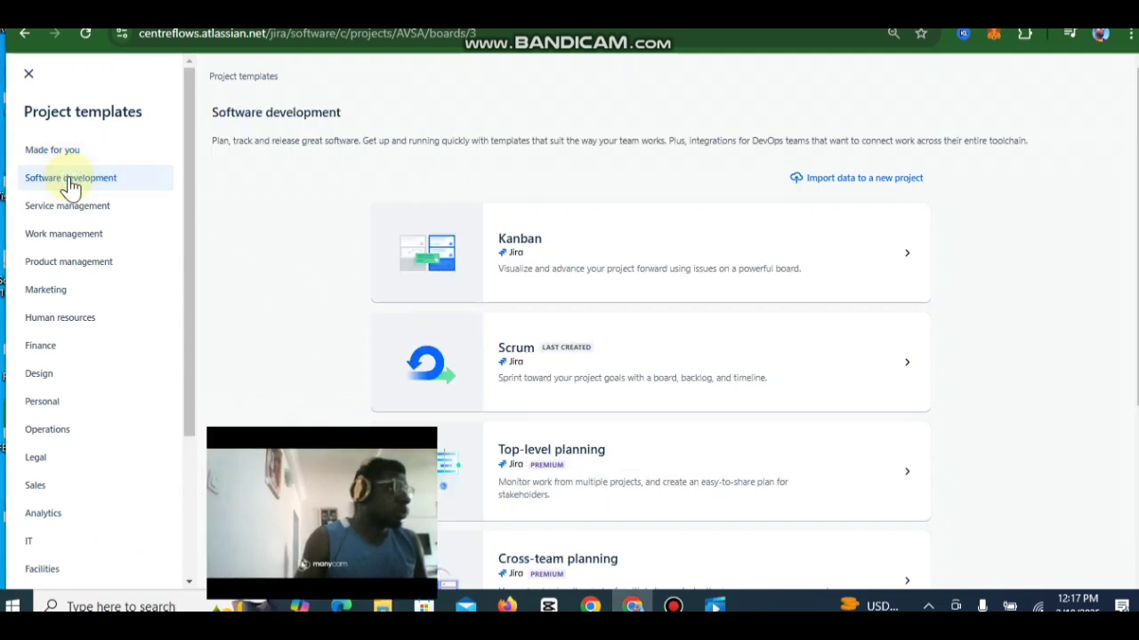
pyautogui.click(79, 265)
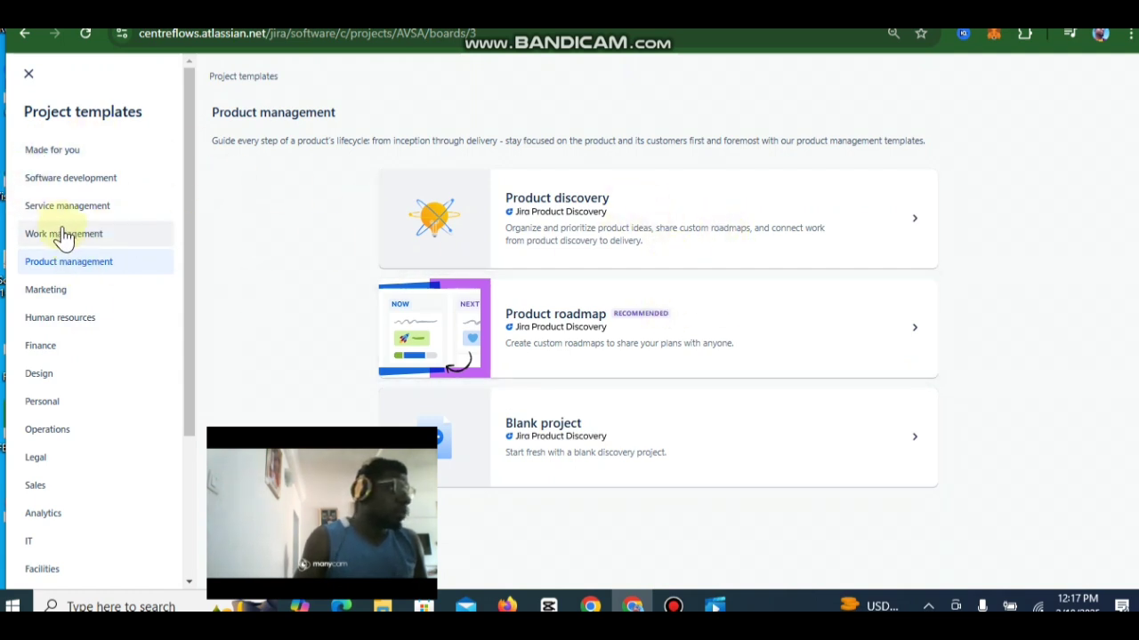
pyautogui.click(64, 236)
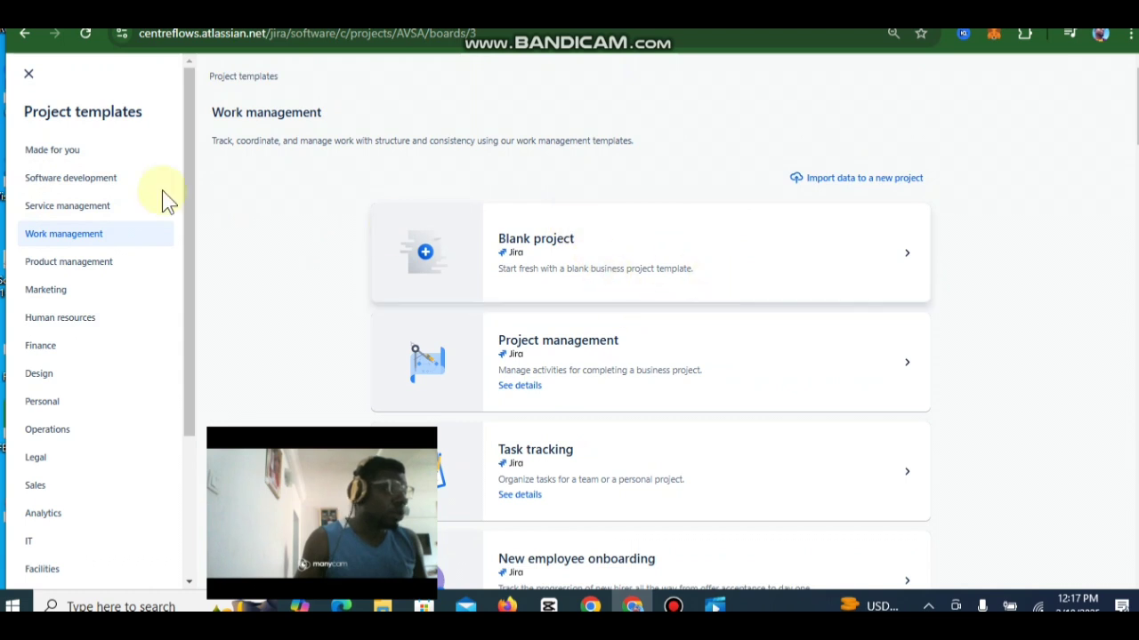
pyautogui.click(77, 205)
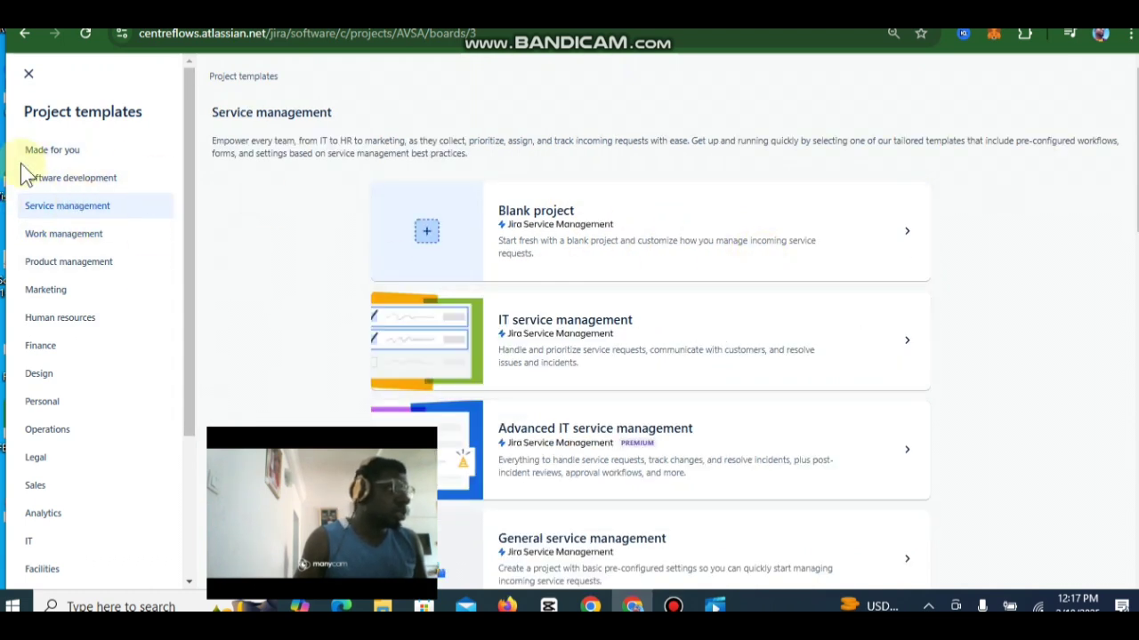
pyautogui.click(53, 179)
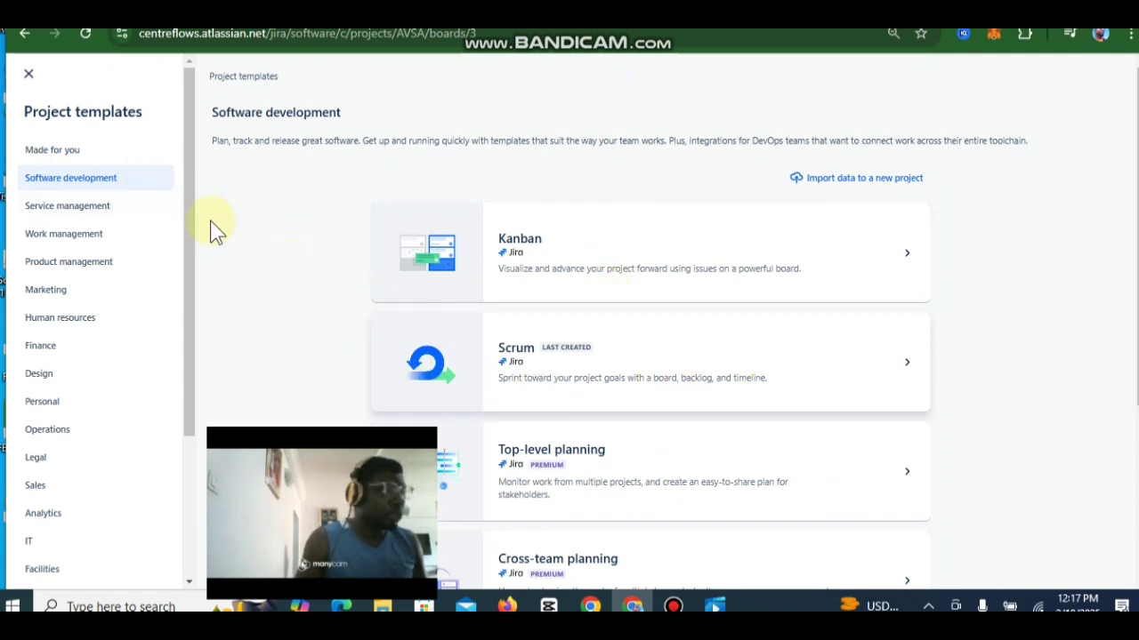
pyautogui.click(668, 374)
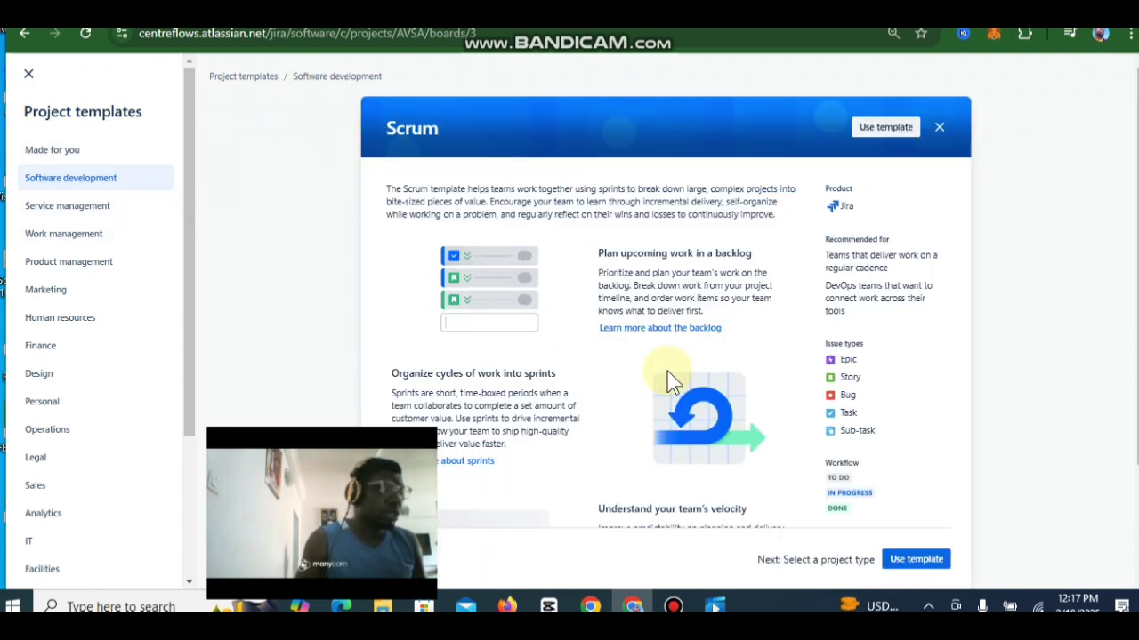
pyautogui.click(886, 126)
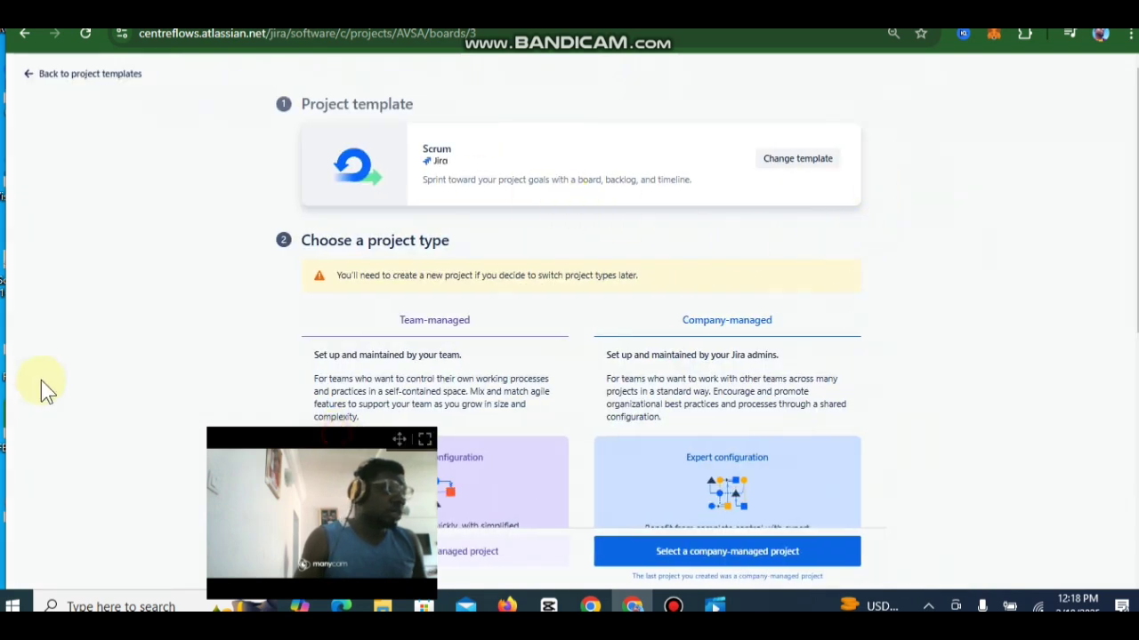
# - Compare the team-managed and company-managed project types and select the company-managed one
pyautogui.moveTo(399, 438); pyautogui.dragTo(216, 305)
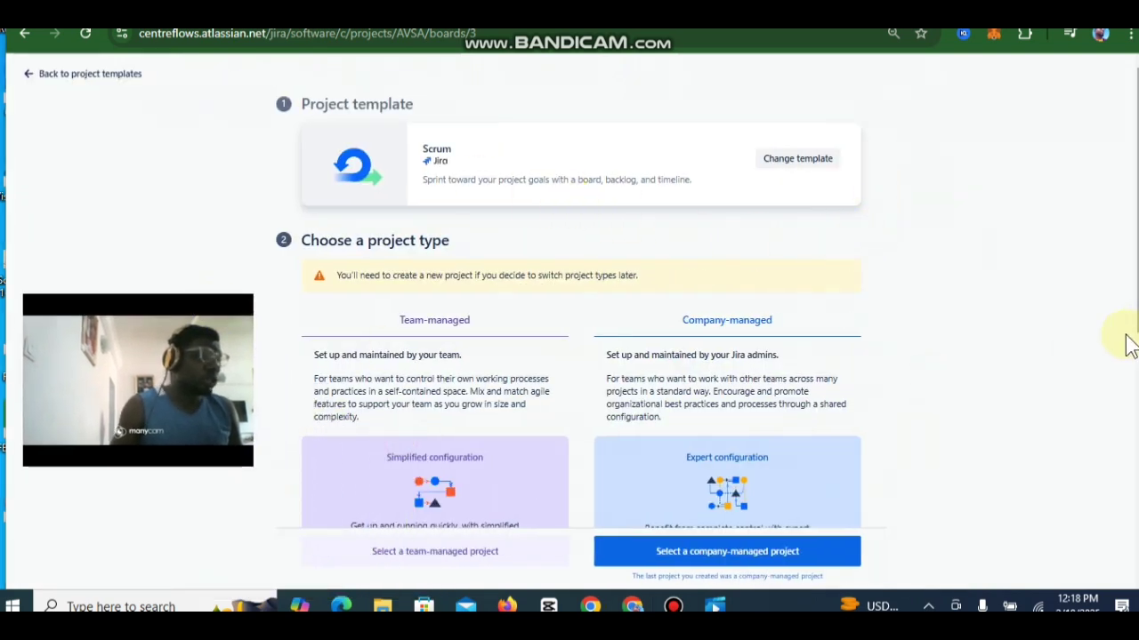
pyautogui.scroll(-3, 1005, 376)
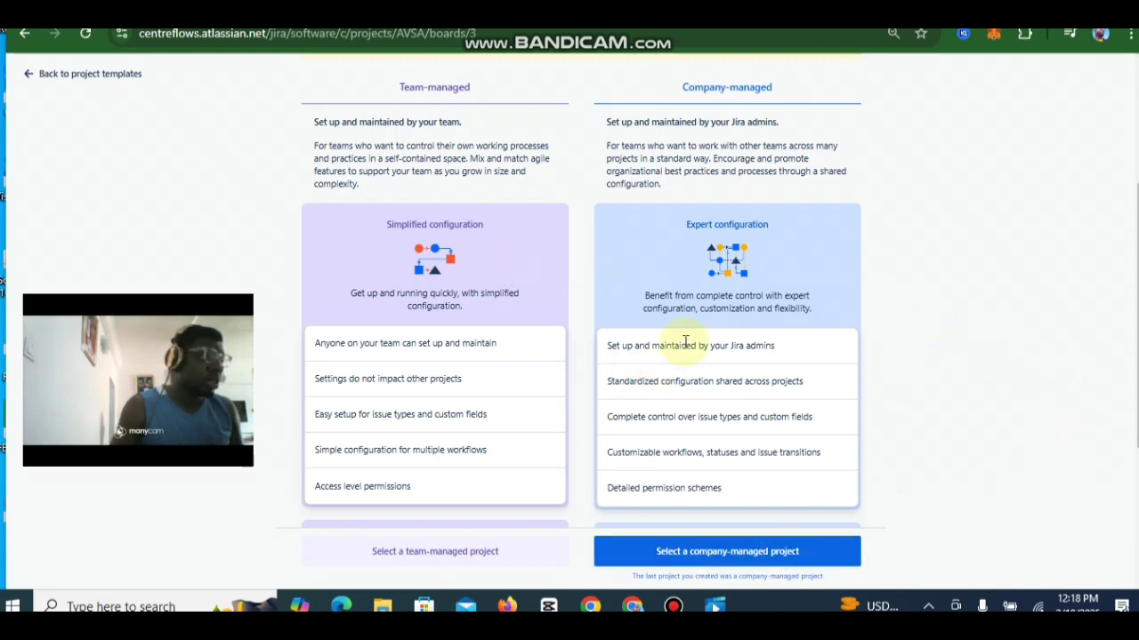
pyautogui.scroll(-1, 757, 285)
pyautogui.scroll(2, 747, 258)
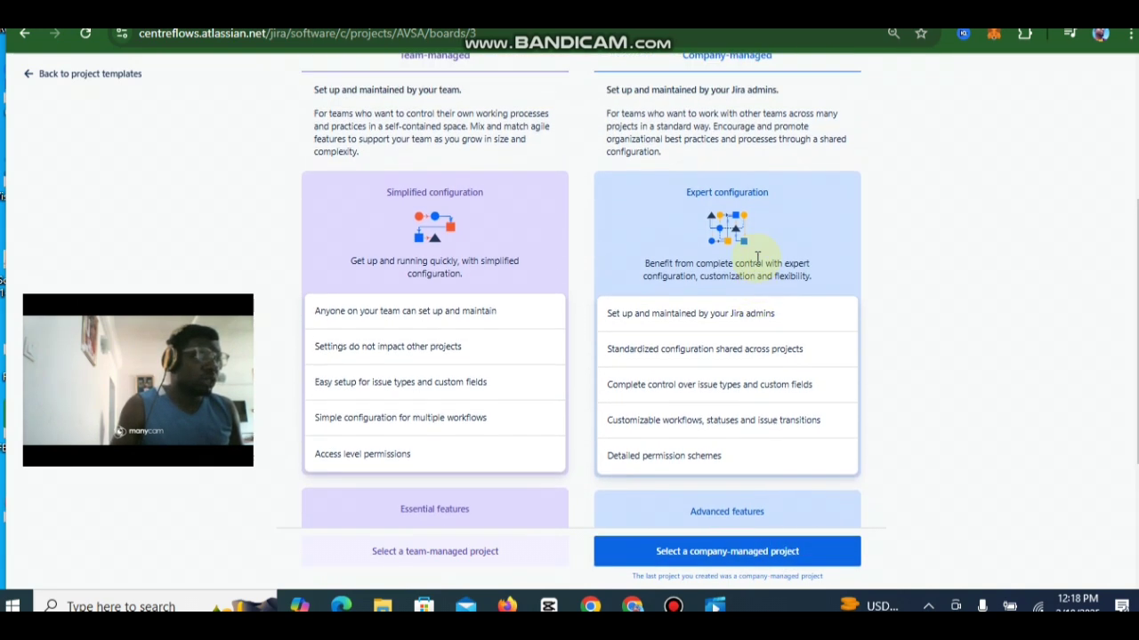
pyautogui.scroll(-1, 788, 260)
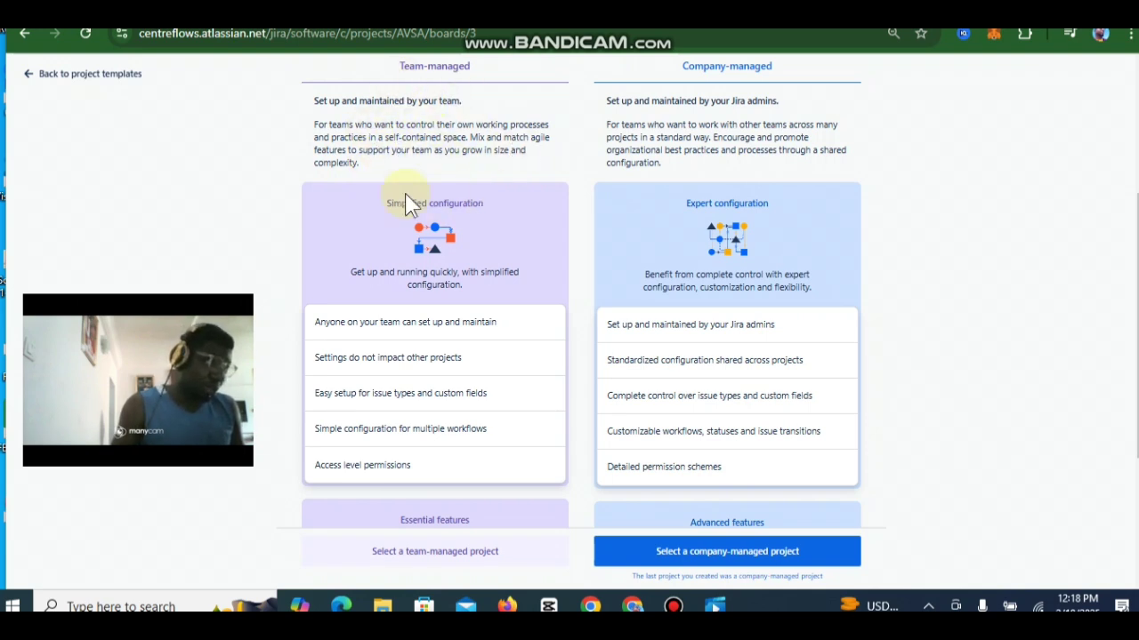
pyautogui.scroll(-3, 774, 204)
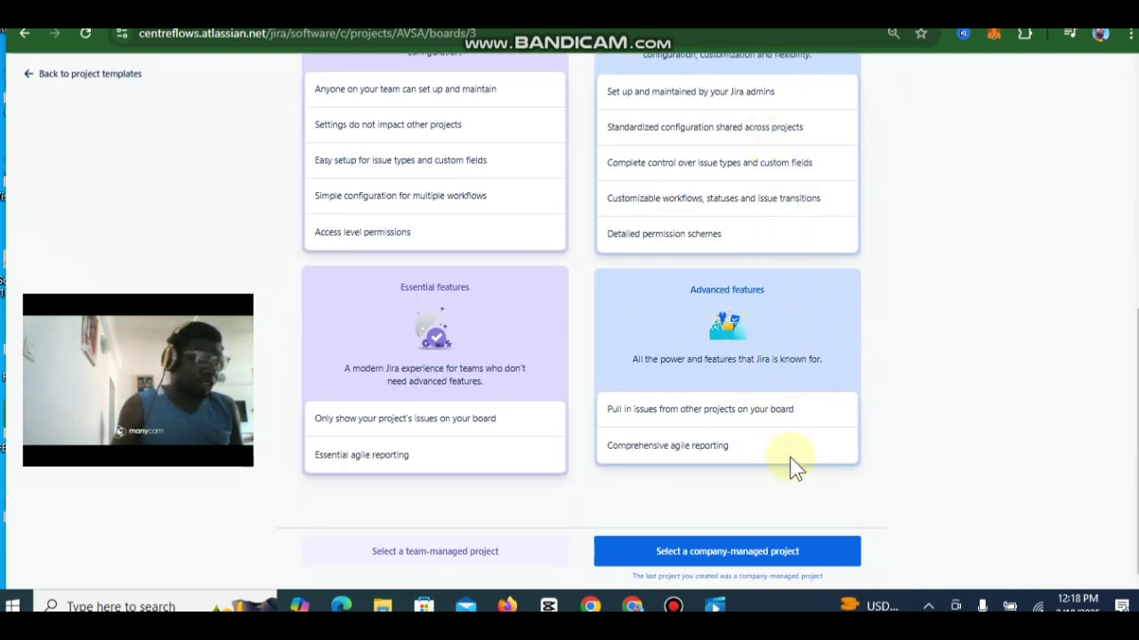
pyautogui.click(757, 551)
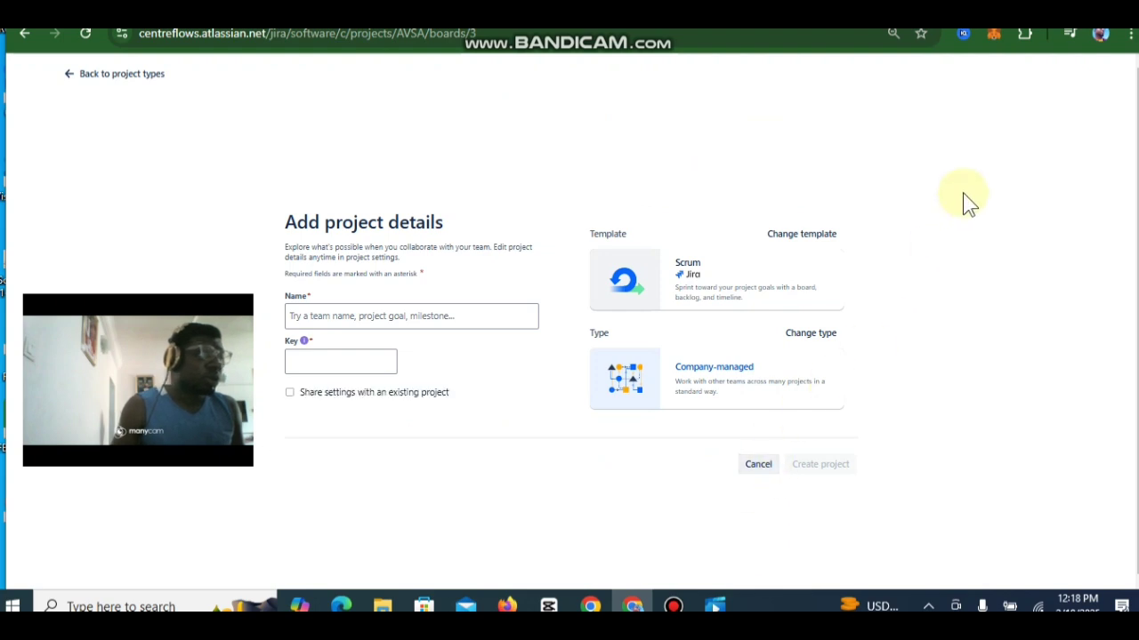
# - Name the project "AI CUSTOMER VOICE AGENT" and create it
pyautogui.click(408, 319)
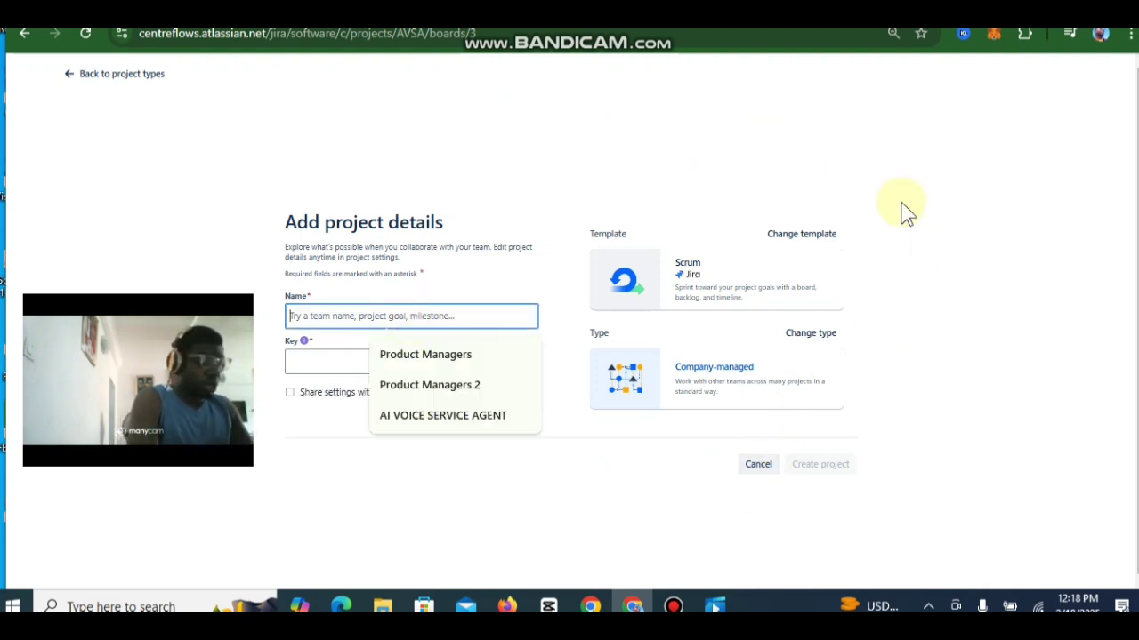
pyautogui.write('AI')
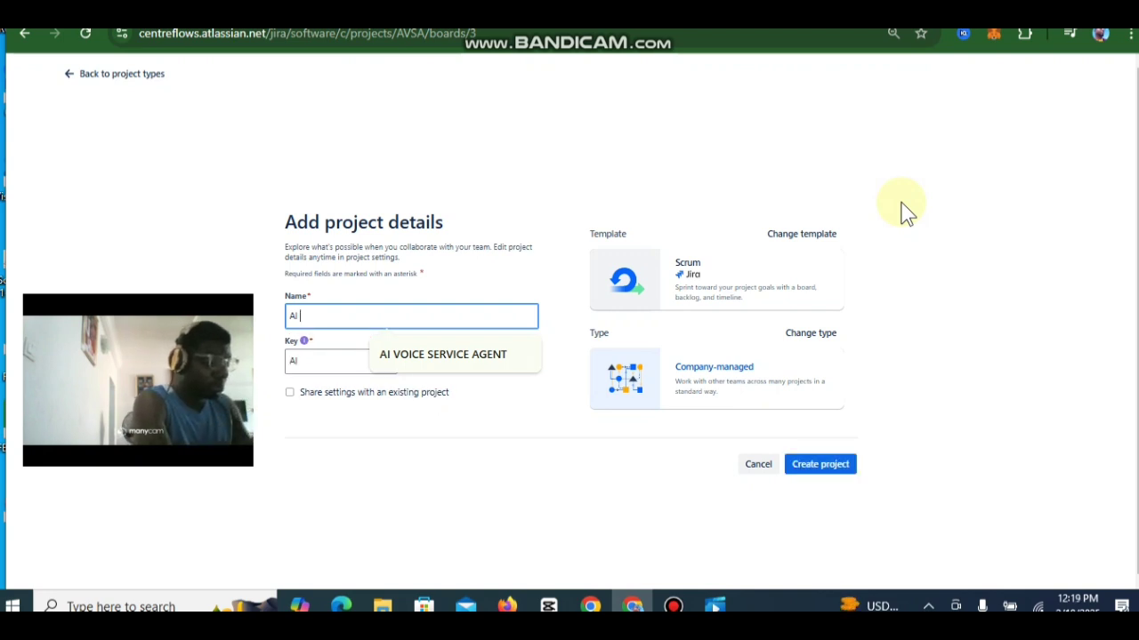
pyautogui.write(' BOT')
pyautogui.press('BackSpace')
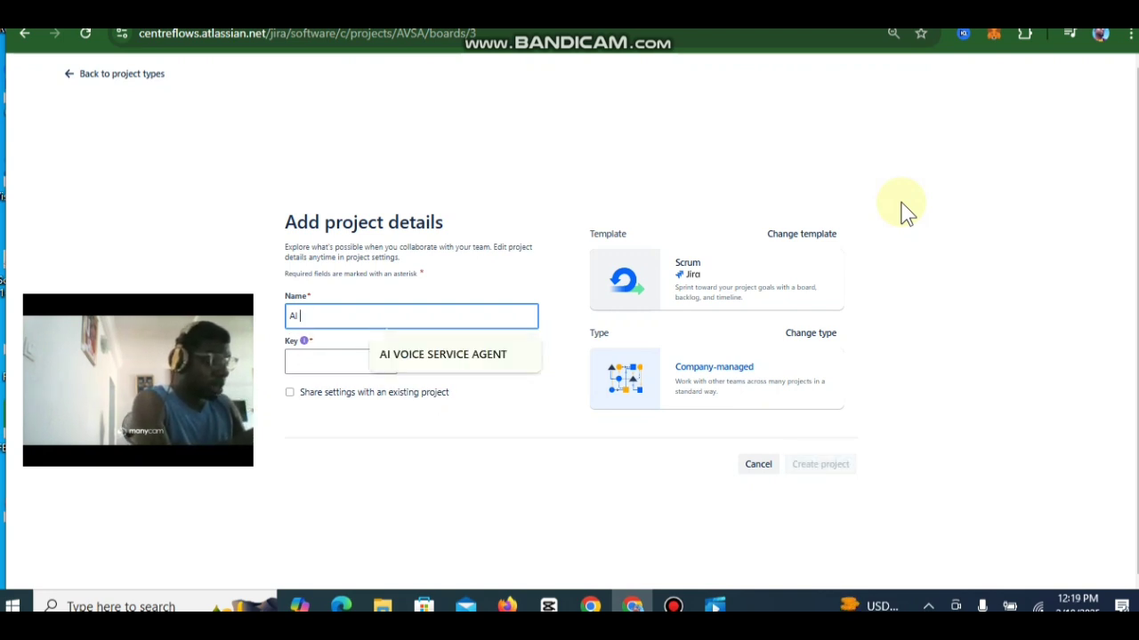
pyautogui.write('CU')
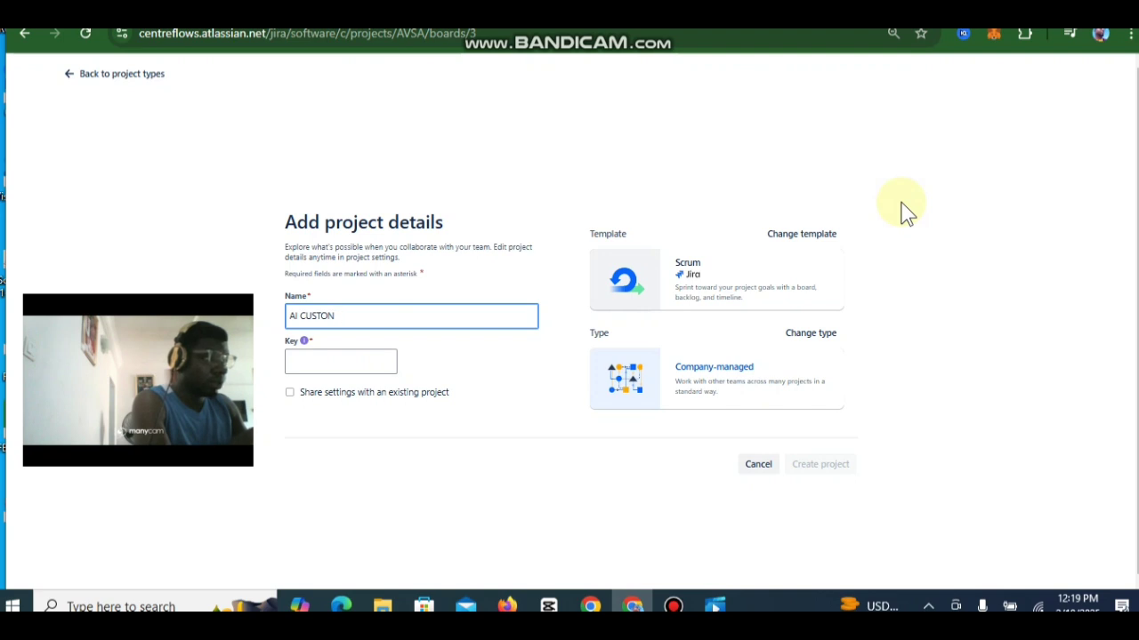
pyautogui.write('STO')
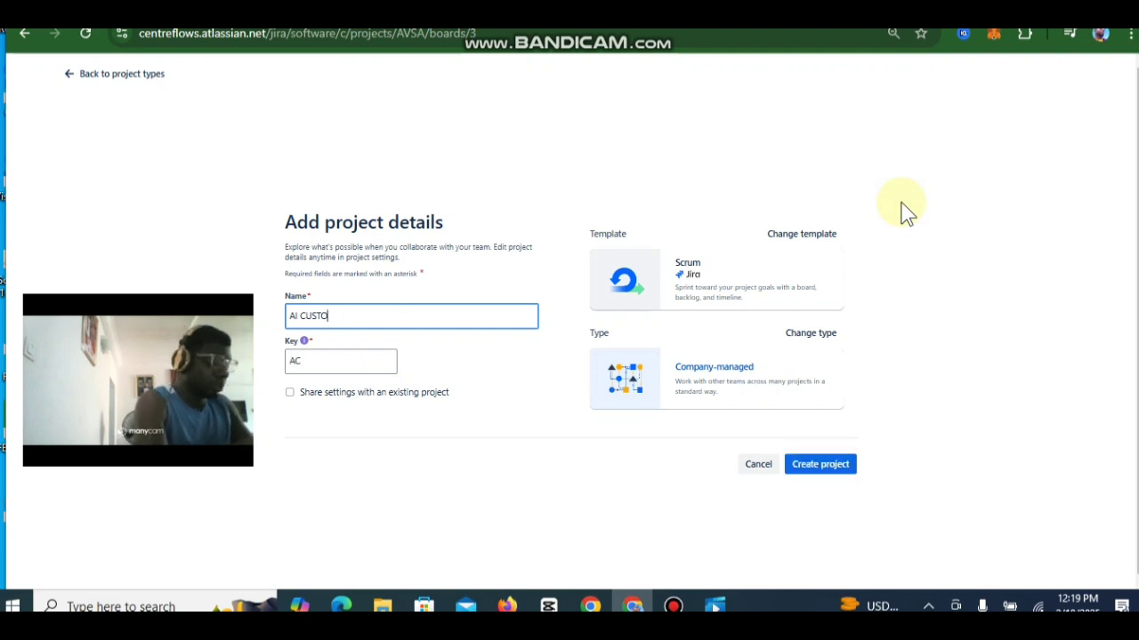
pyautogui.write('NER')
pyautogui.press('BackSpace')
pyautogui.press('BackSpace')
pyautogui.press('BackSpace')
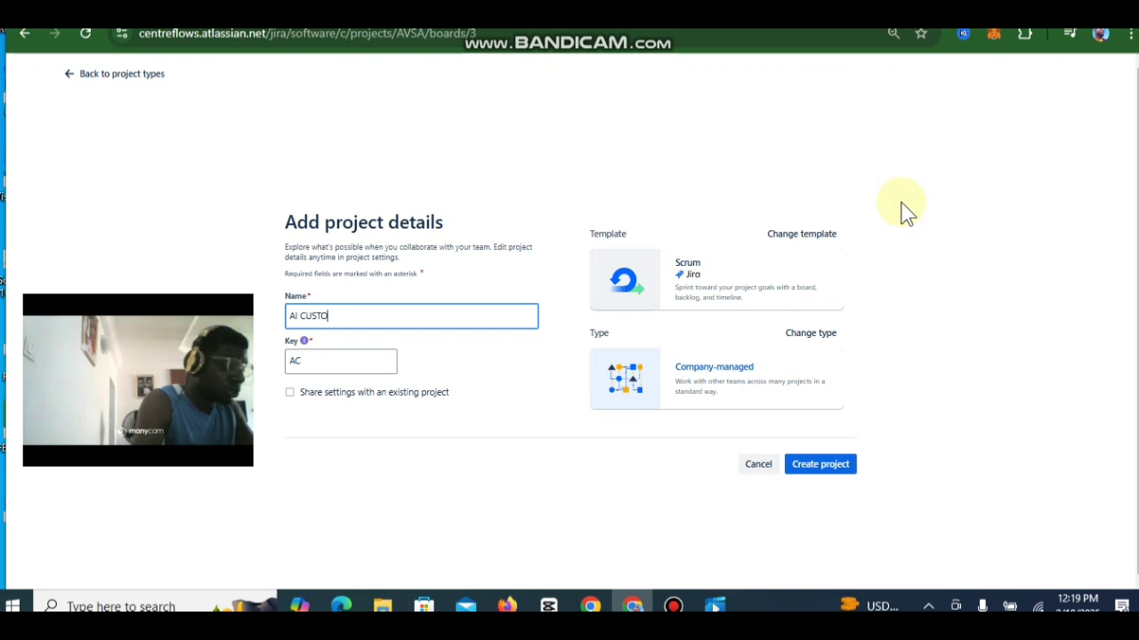
pyautogui.write('MER')
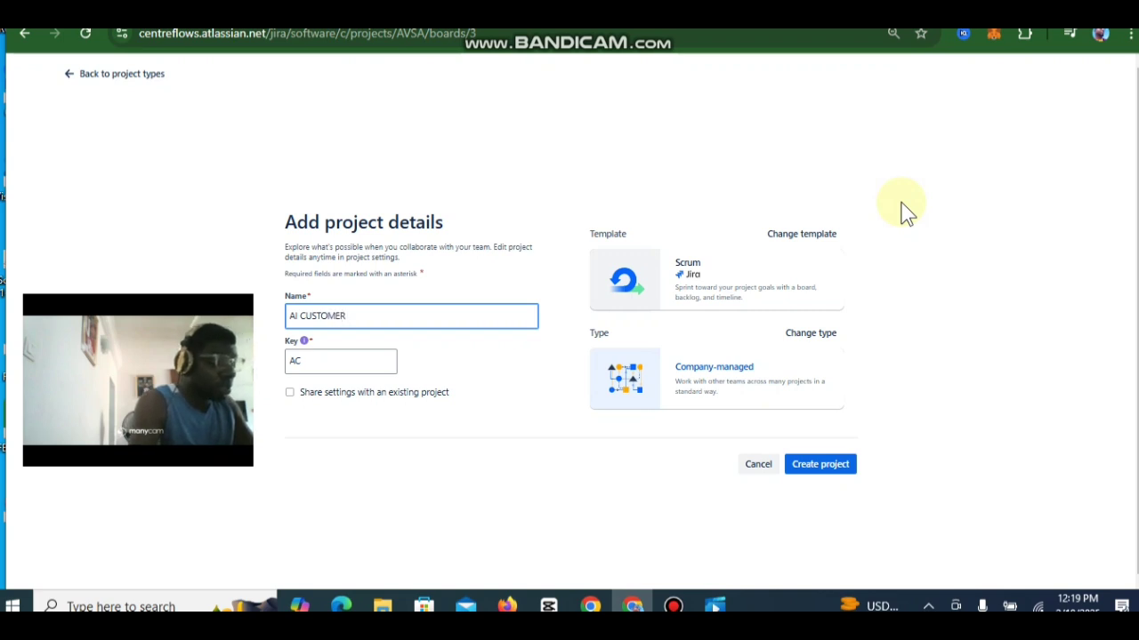
pyautogui.write(' AGENT')
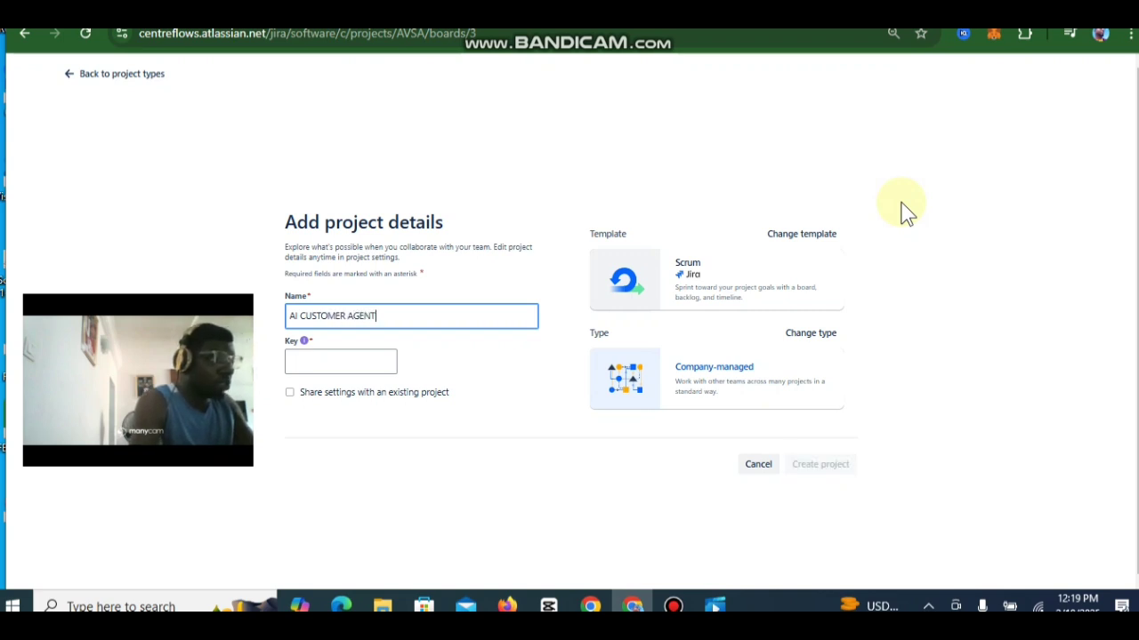
pyautogui.press('BackSpace')
pyautogui.press('BackSpace')
pyautogui.press('BackSpace')
pyautogui.write('VOIX')
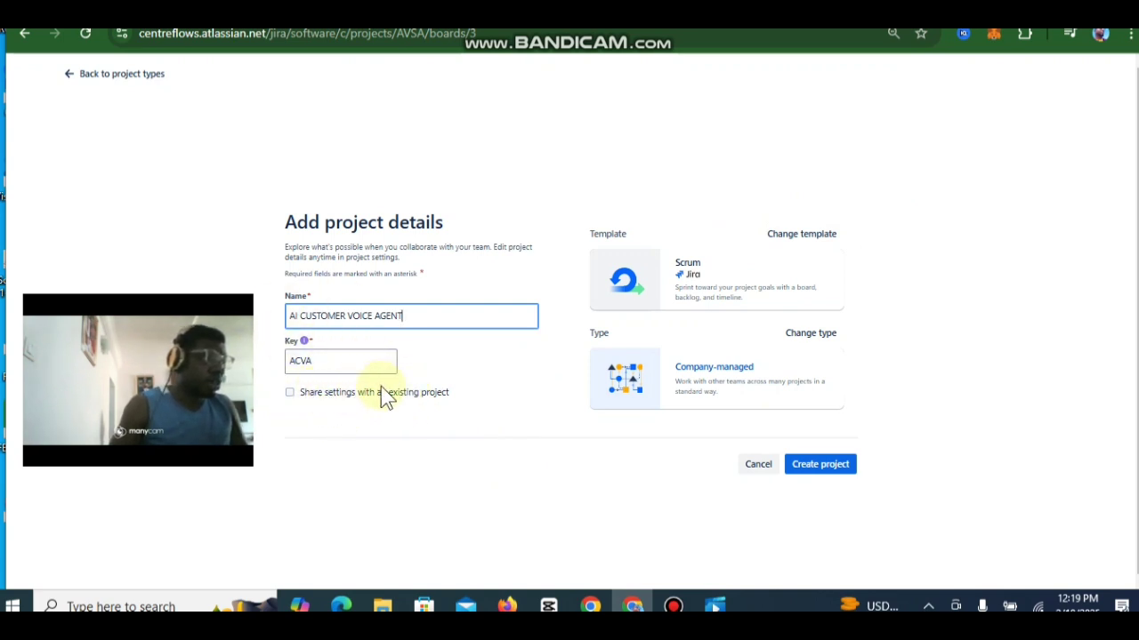
pyautogui.click(841, 475)
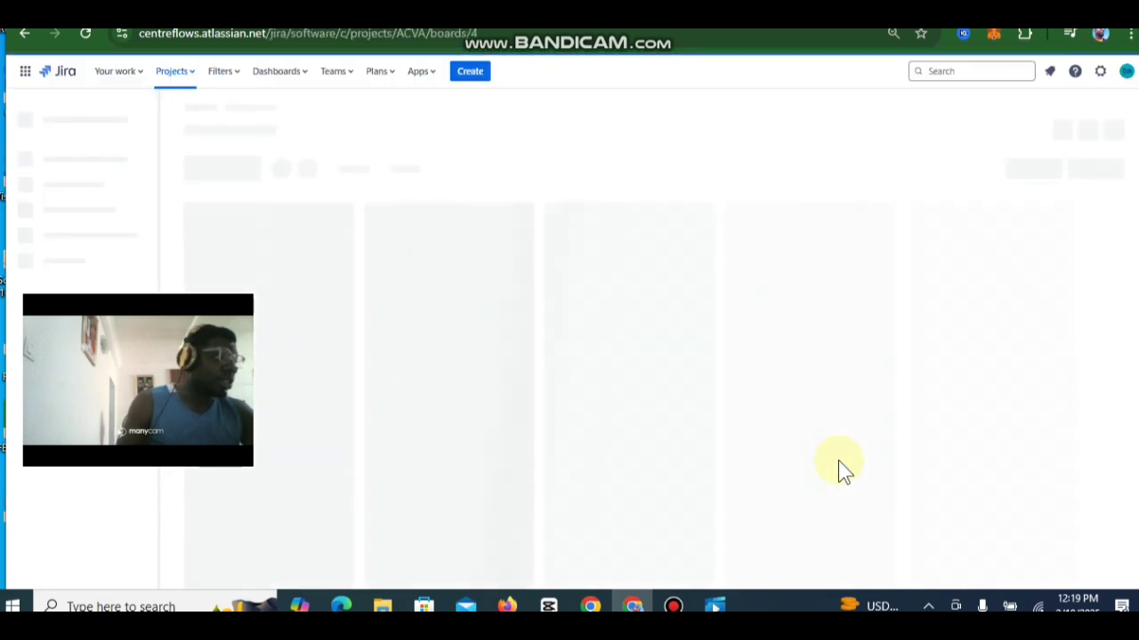
# - Open the new project's backlog and show the epic panel
pyautogui.moveTo(219, 308); pyautogui.dragTo(1026, 491)
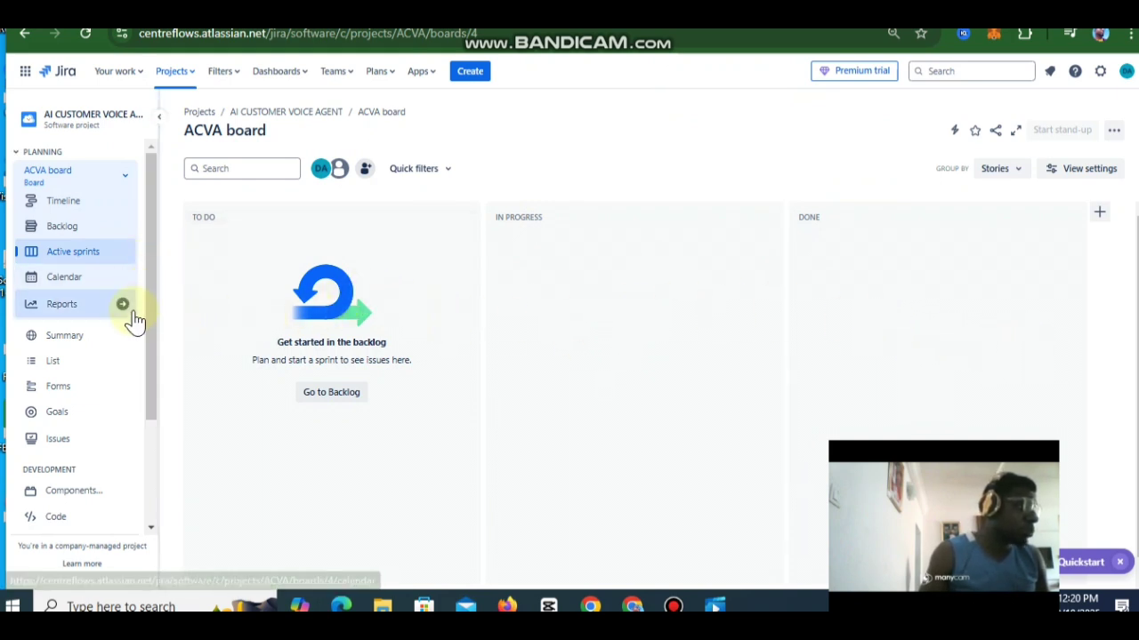
pyautogui.click(76, 235)
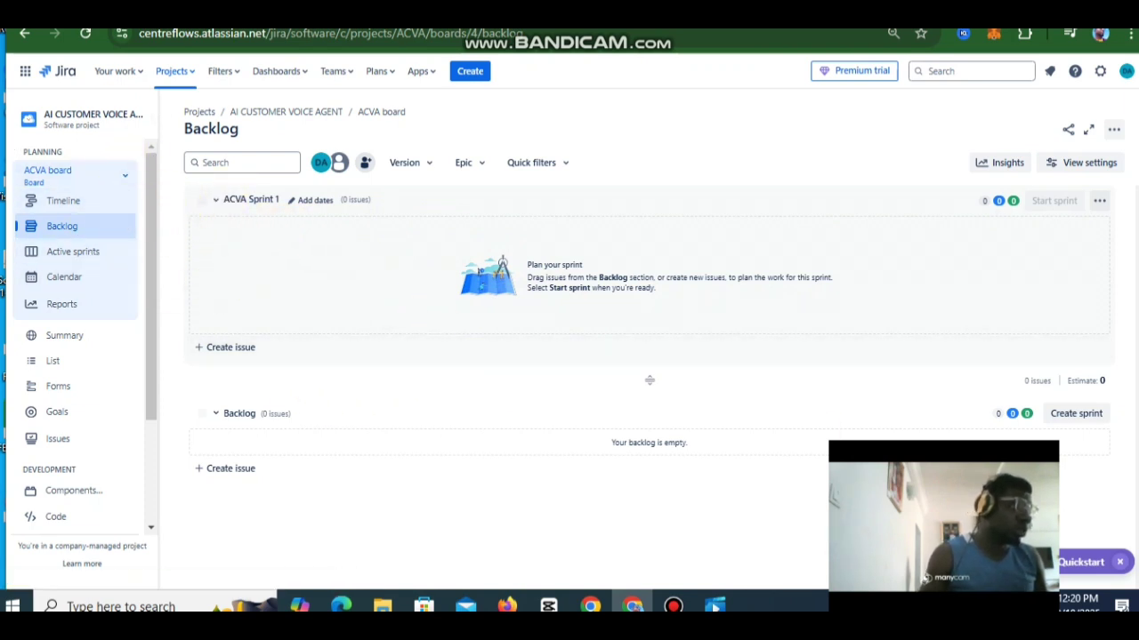
pyautogui.click(483, 168)
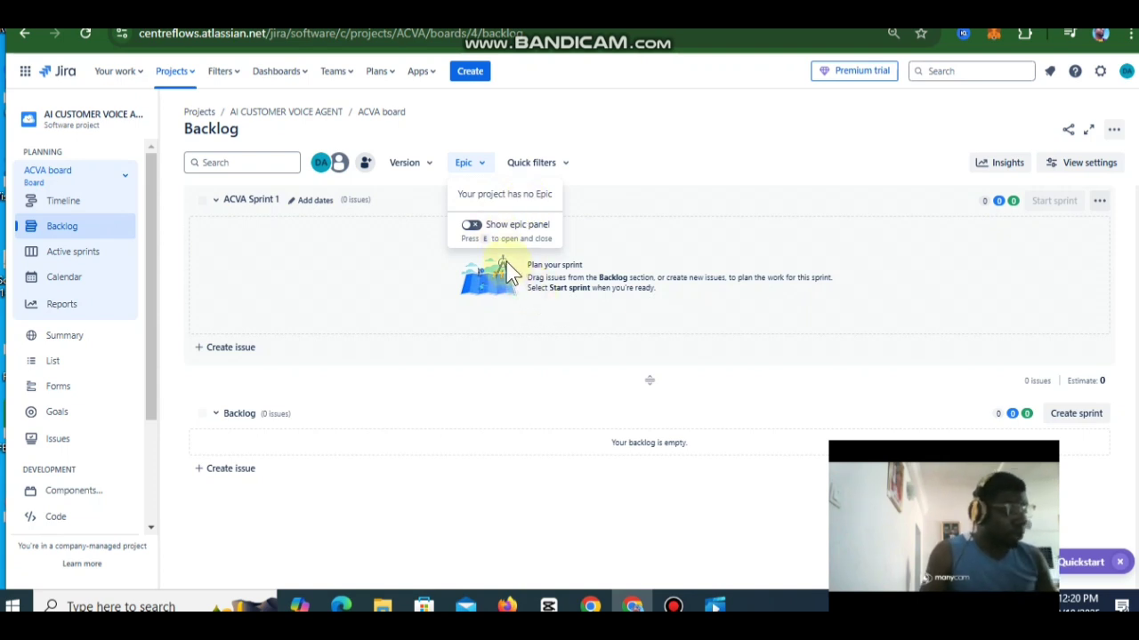
pyautogui.click(509, 226)
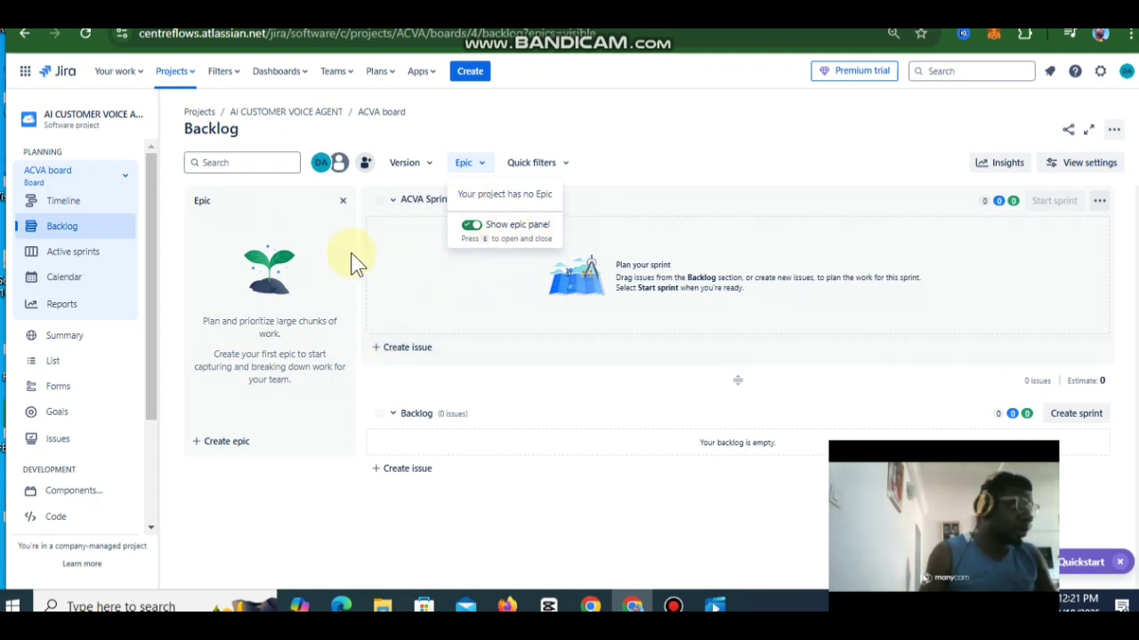
# - Start a new epic in the backlog and copy the title "Refinement & User Testing" from the roadmap document in Google Docs
pyautogui.click(238, 444)
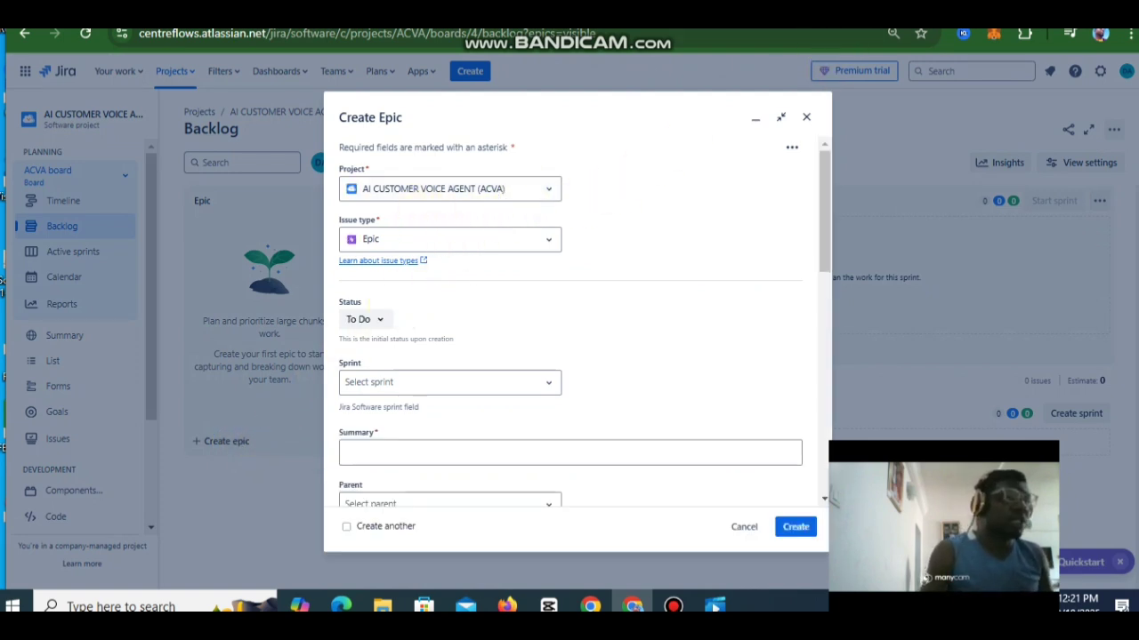
pyautogui.click(823, 9)
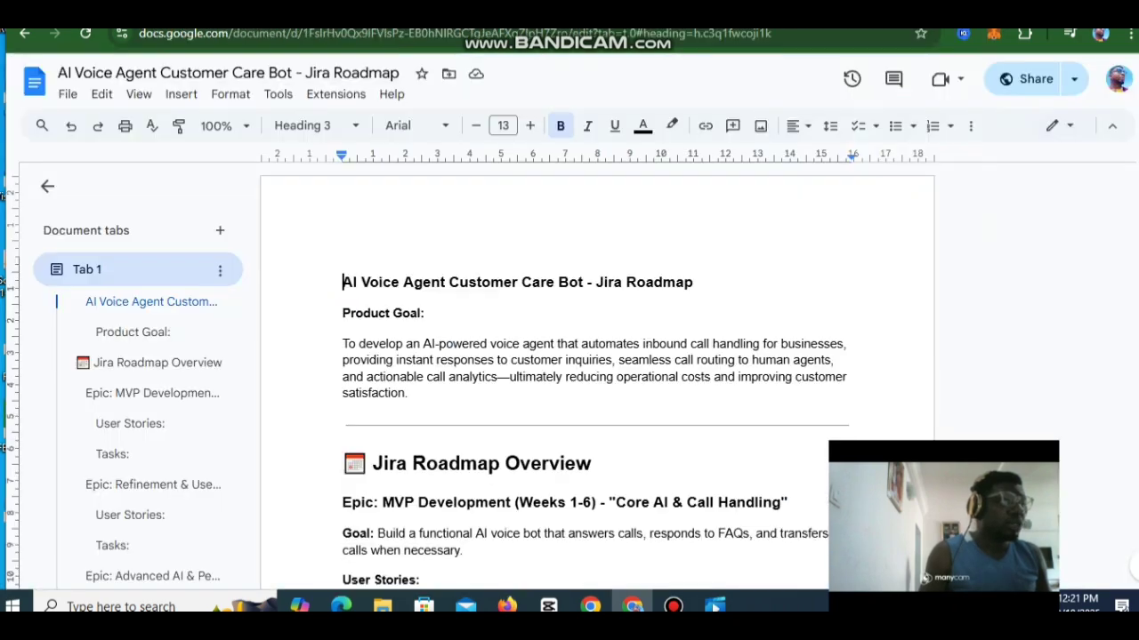
pyautogui.scroll(-10, 626, 378)
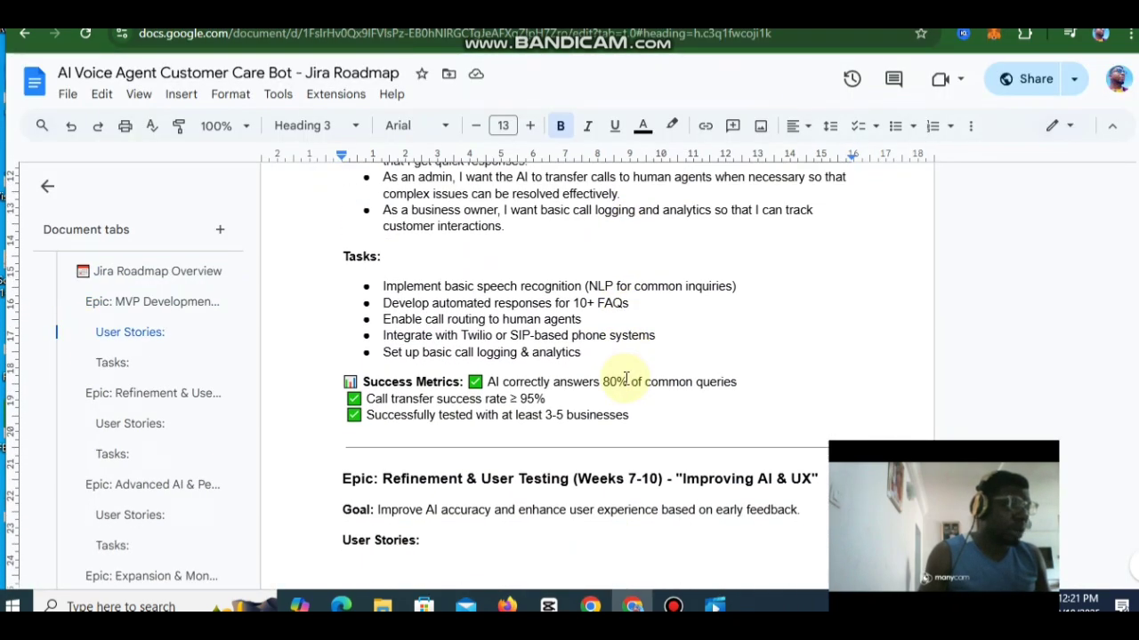
pyautogui.scroll(3, 621, 383)
pyautogui.scroll(-2, 621, 382)
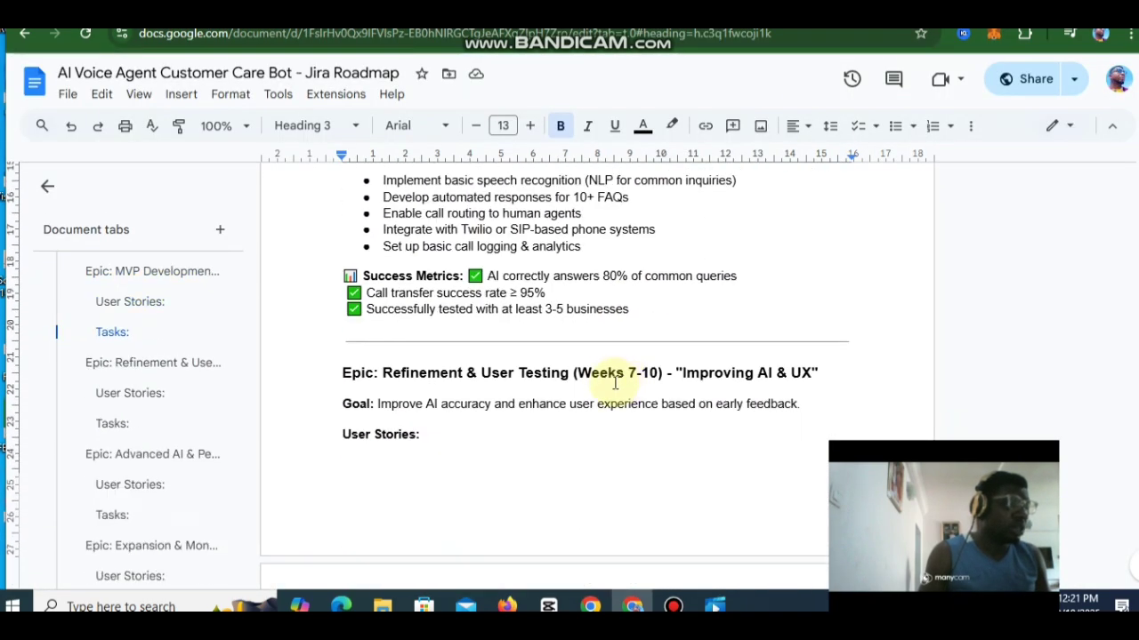
pyautogui.moveTo(383, 373); pyautogui.dragTo(555, 386)
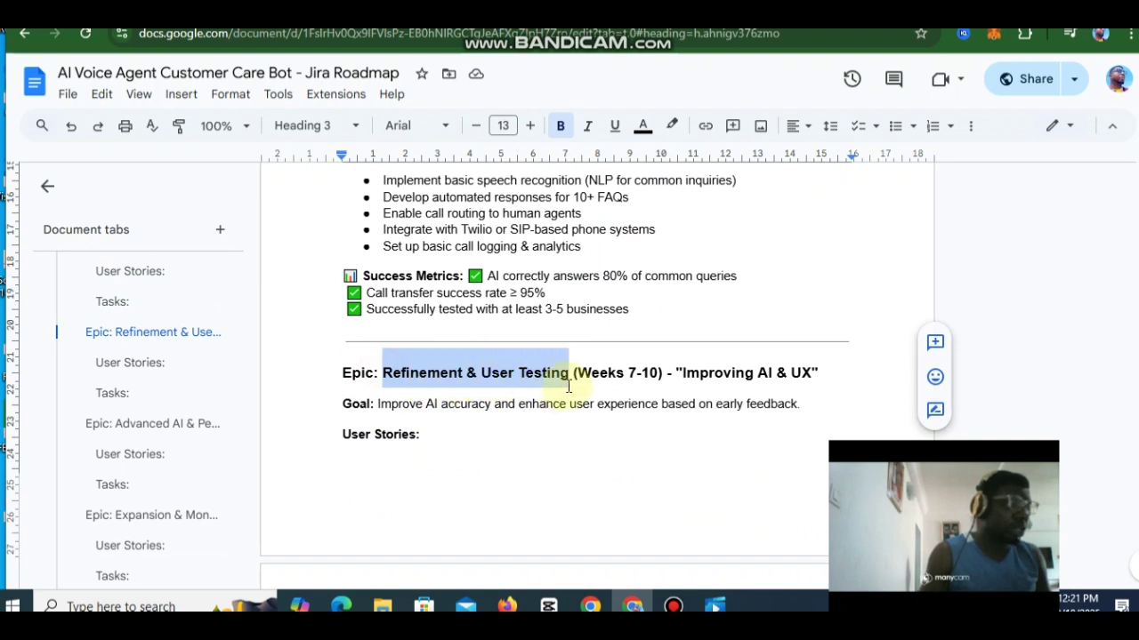
pyautogui.rightClick(527, 376)
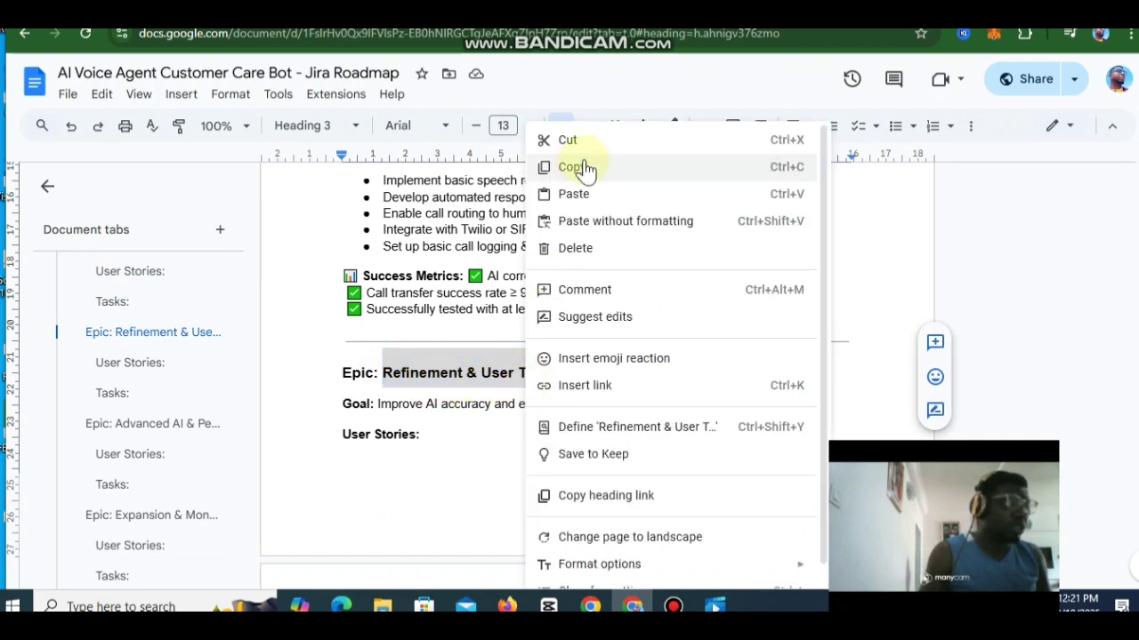
pyautogui.click(579, 170)
# - Back in Jira, set the new epic's summary to "Refinement & User Testing" and keep Epic as the issue type
pyautogui.click(356, 18)
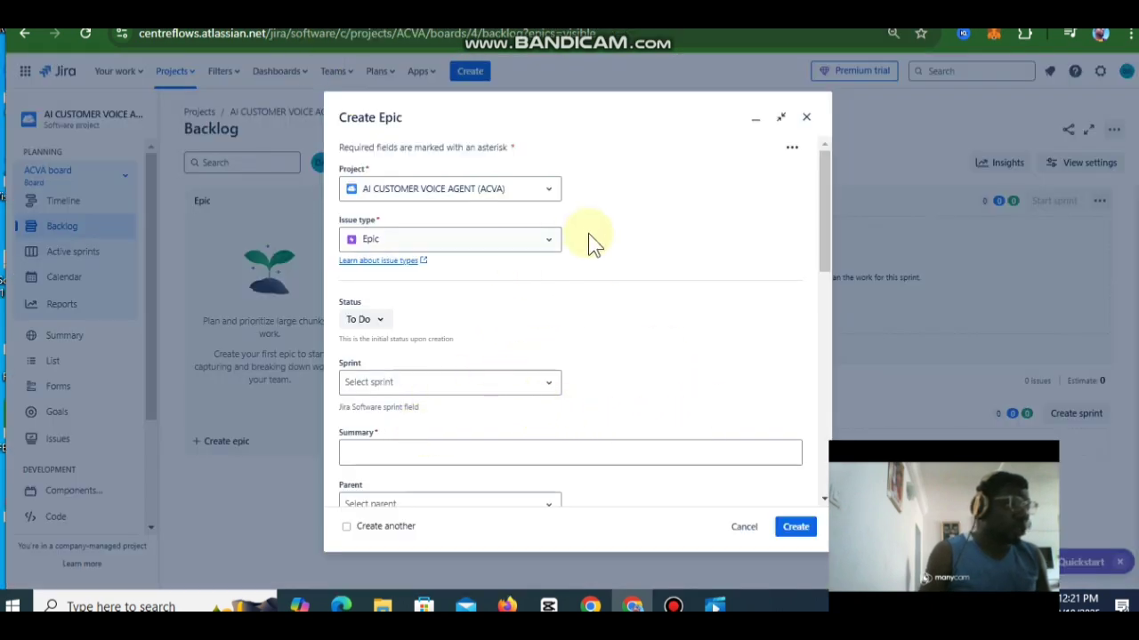
pyautogui.click(451, 443)
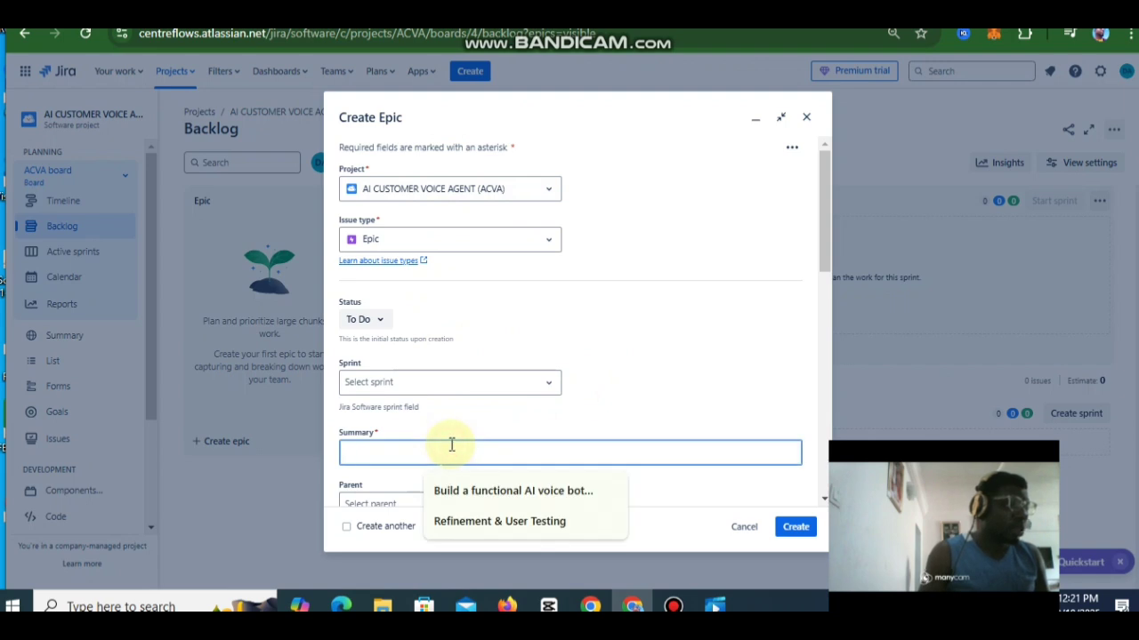
pyautogui.click(469, 520)
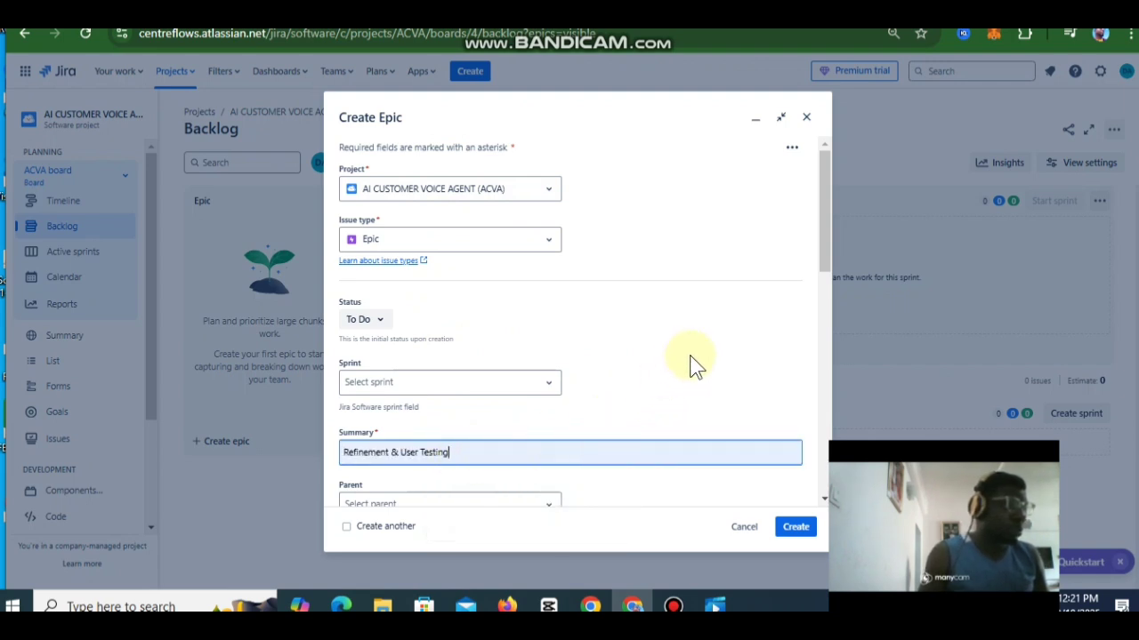
pyautogui.click(525, 238)
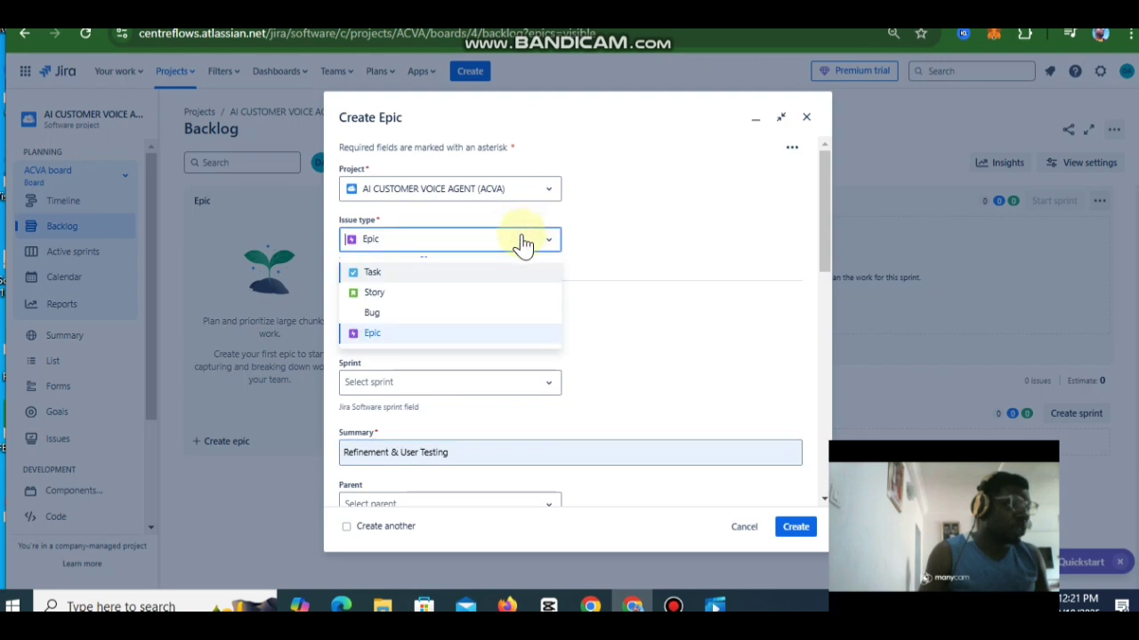
pyautogui.click(424, 331)
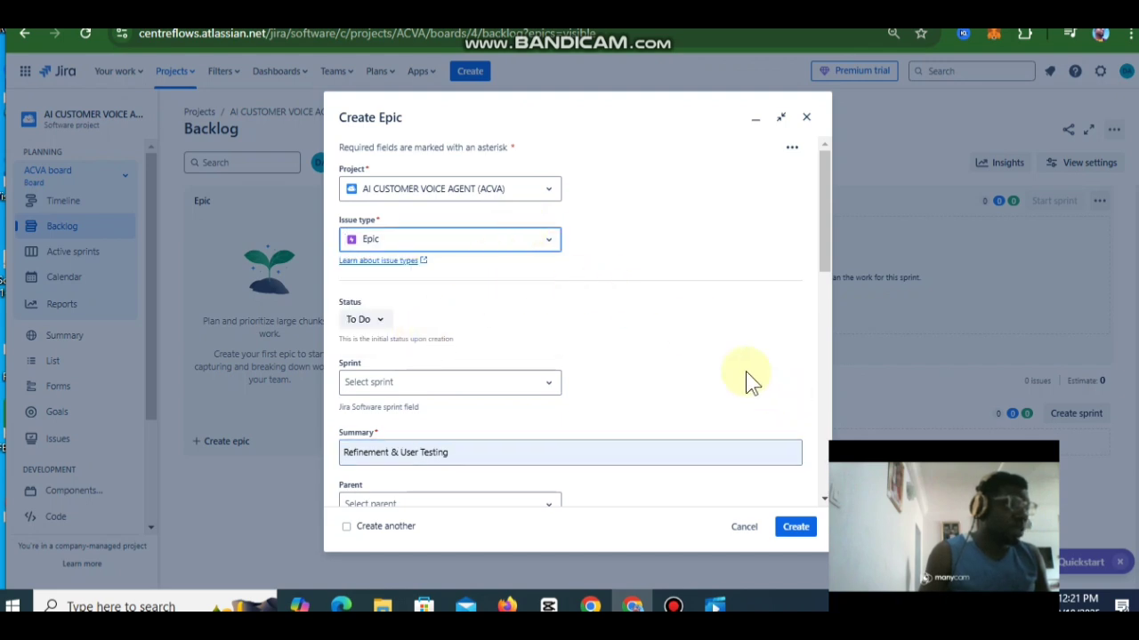
# - Set the epic's priority to Highest and its team to Product Managers, leaving the labels empty
pyautogui.scroll(-8, 745, 371)
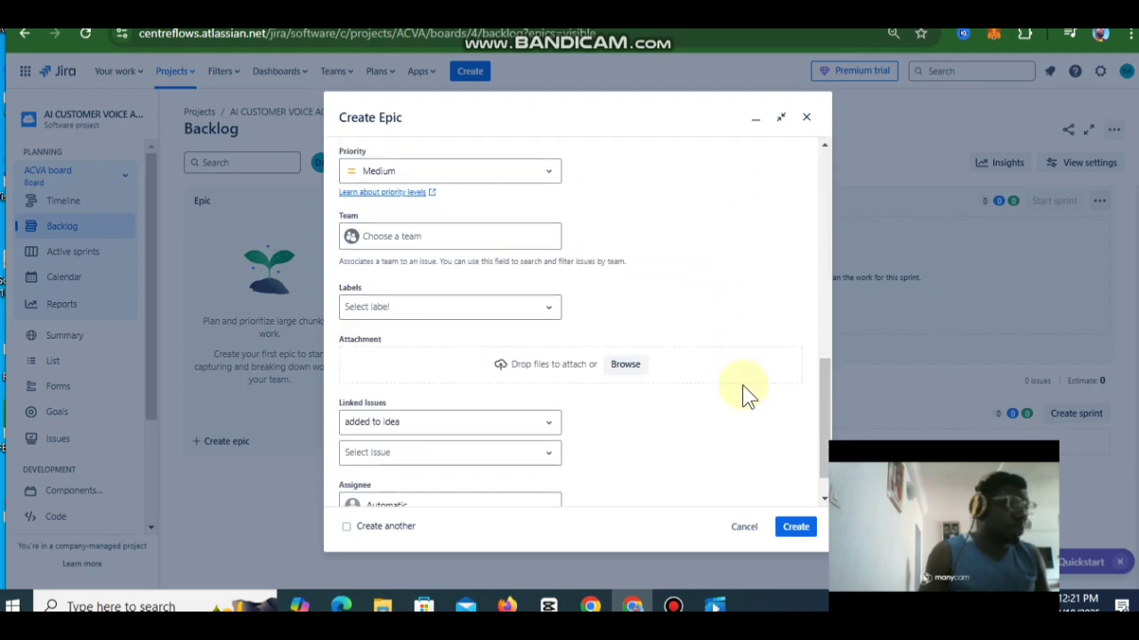
pyautogui.click(541, 174)
pyautogui.click(440, 205)
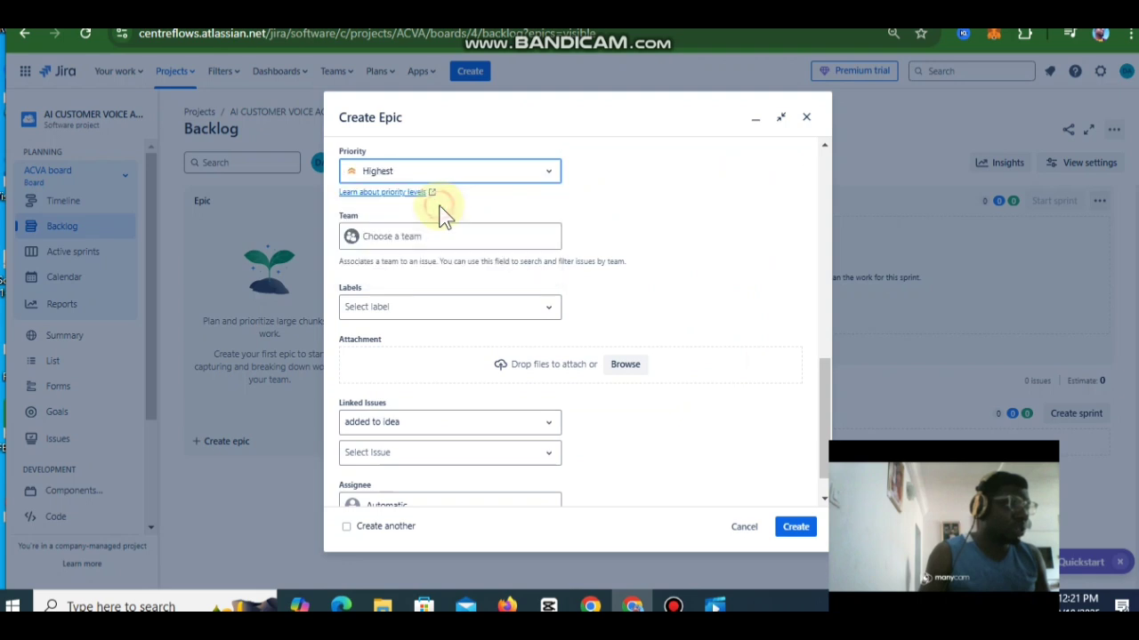
pyautogui.click(502, 237)
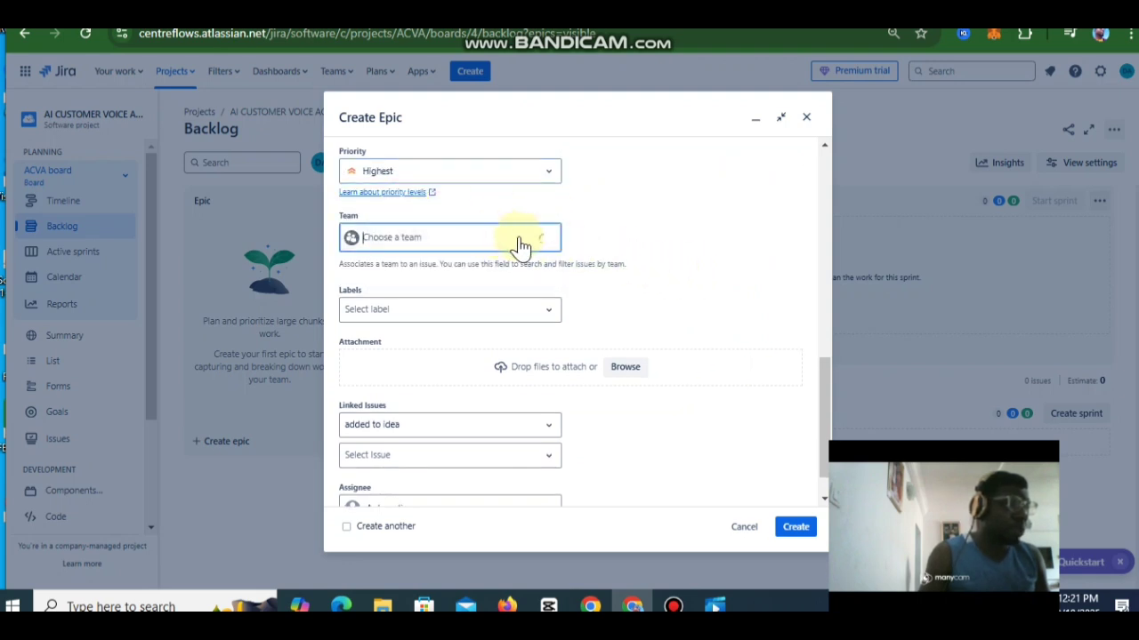
pyautogui.click(462, 276)
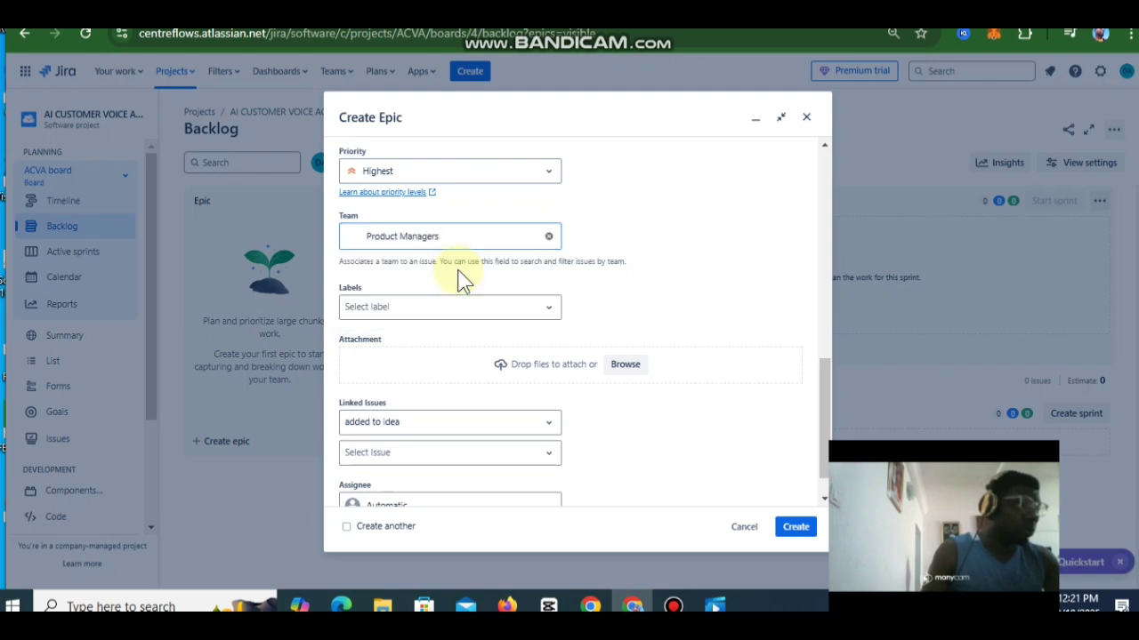
pyautogui.click(514, 312)
pyautogui.click(515, 313)
pyautogui.scroll(-1, 676, 277)
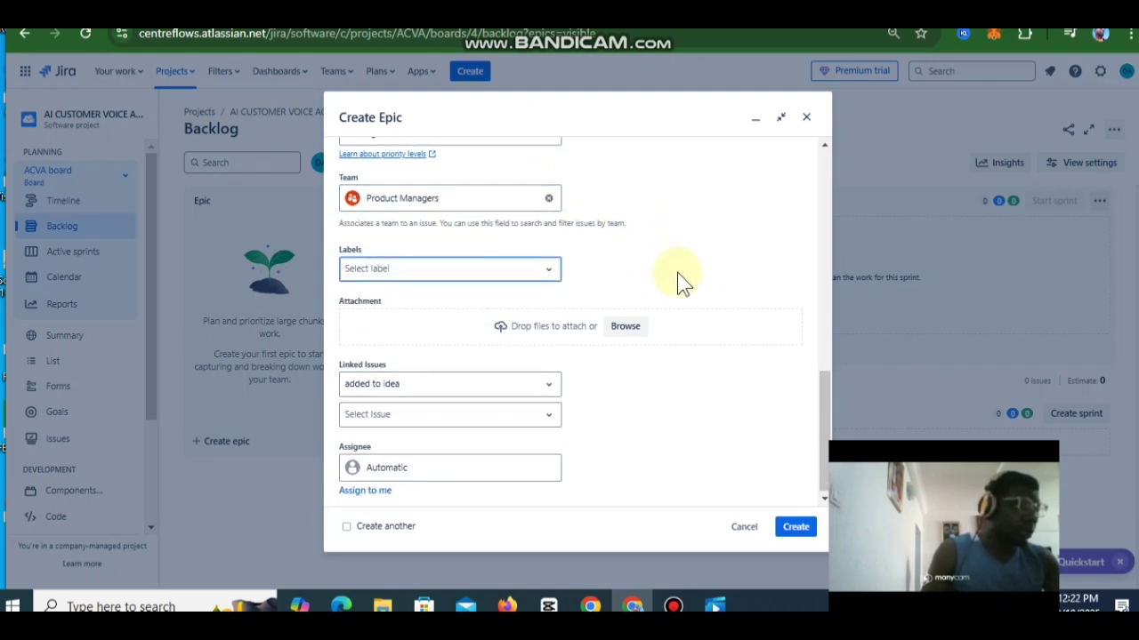
# - Assign the "Refinement & User Testing" epic to yourself and create it
pyautogui.click(372, 490)
pyautogui.scroll(6, 775, 394)
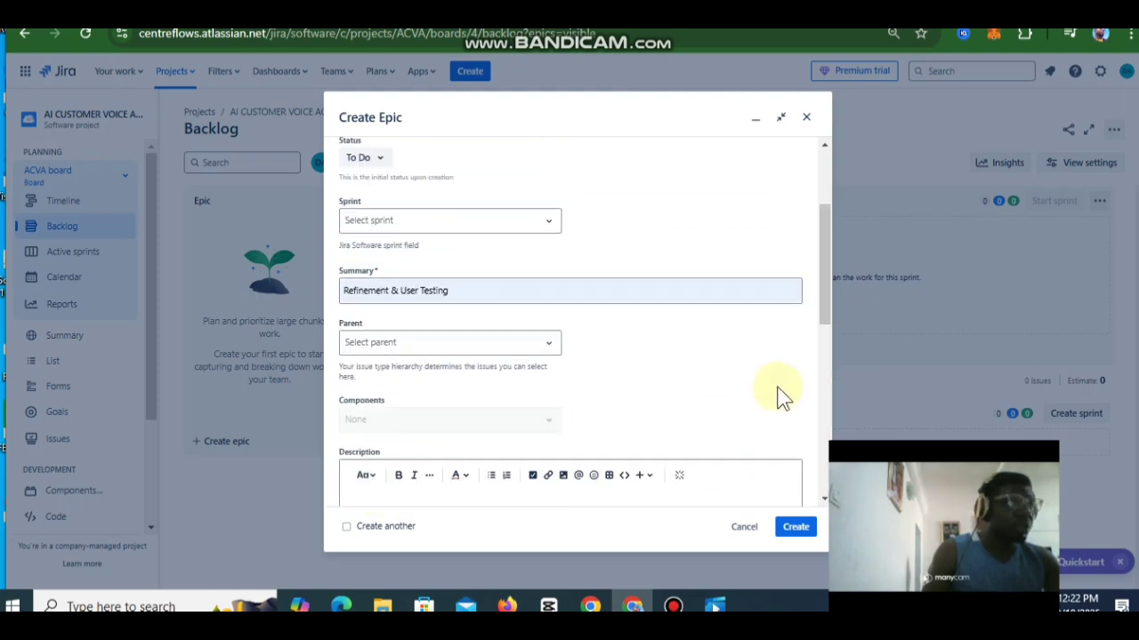
pyautogui.scroll(-3, 778, 396)
pyautogui.scroll(-4, 778, 396)
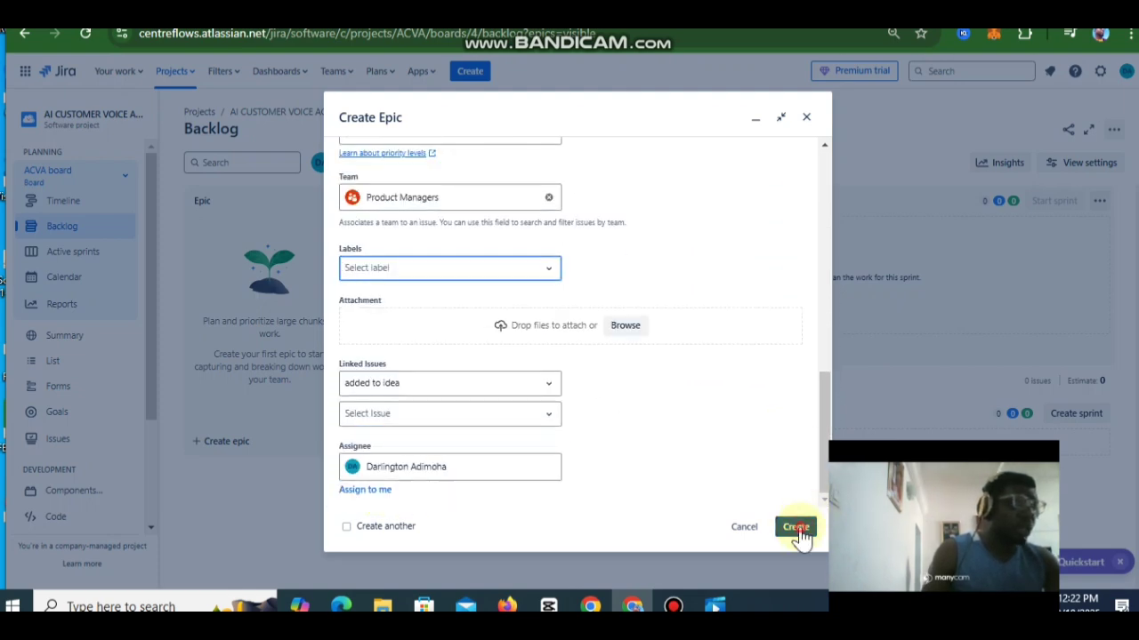
pyautogui.click(796, 527)
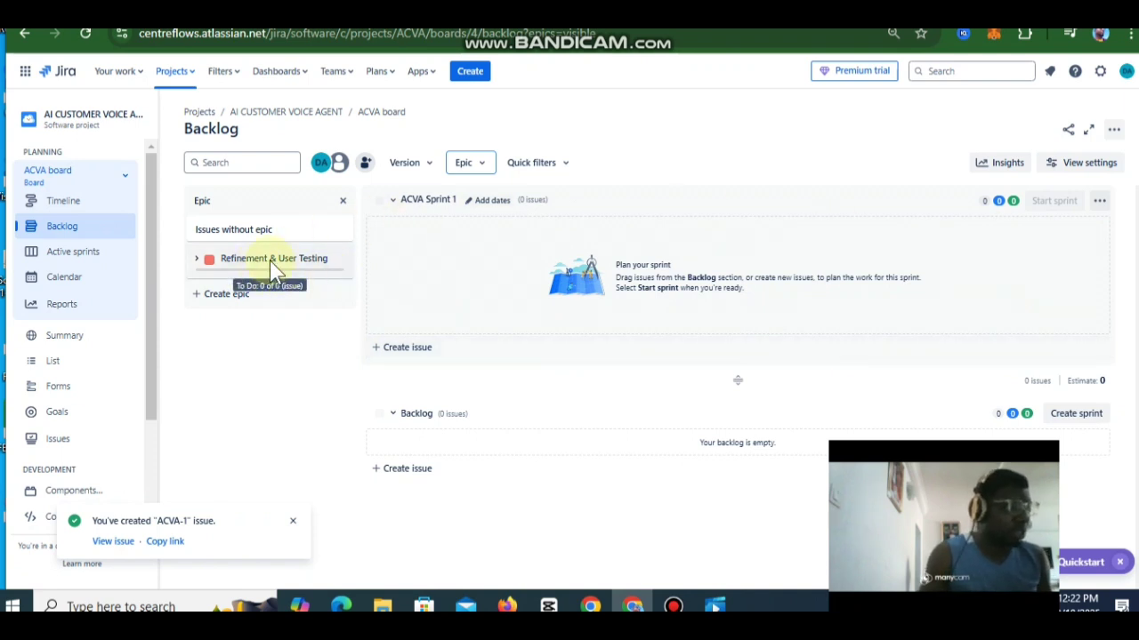
# - Expand the "Refinement & User Testing" epic in the epic panel to view its key, issues and estimate, and collapse it again
pyautogui.click(195, 261)
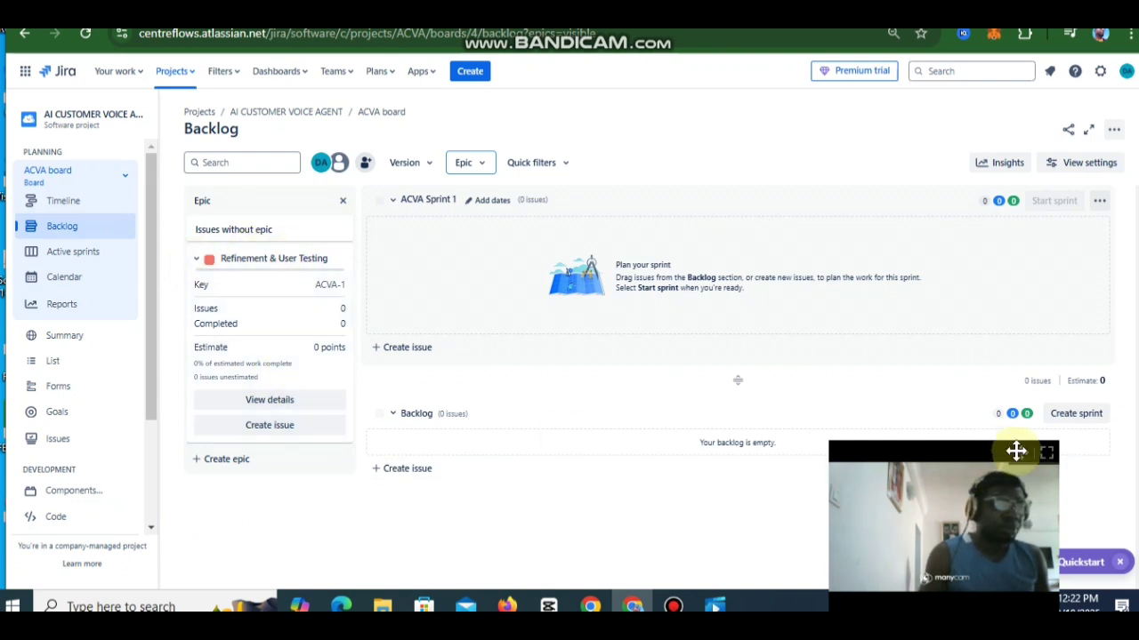
pyautogui.moveTo(1016, 452); pyautogui.dragTo(673, 452)
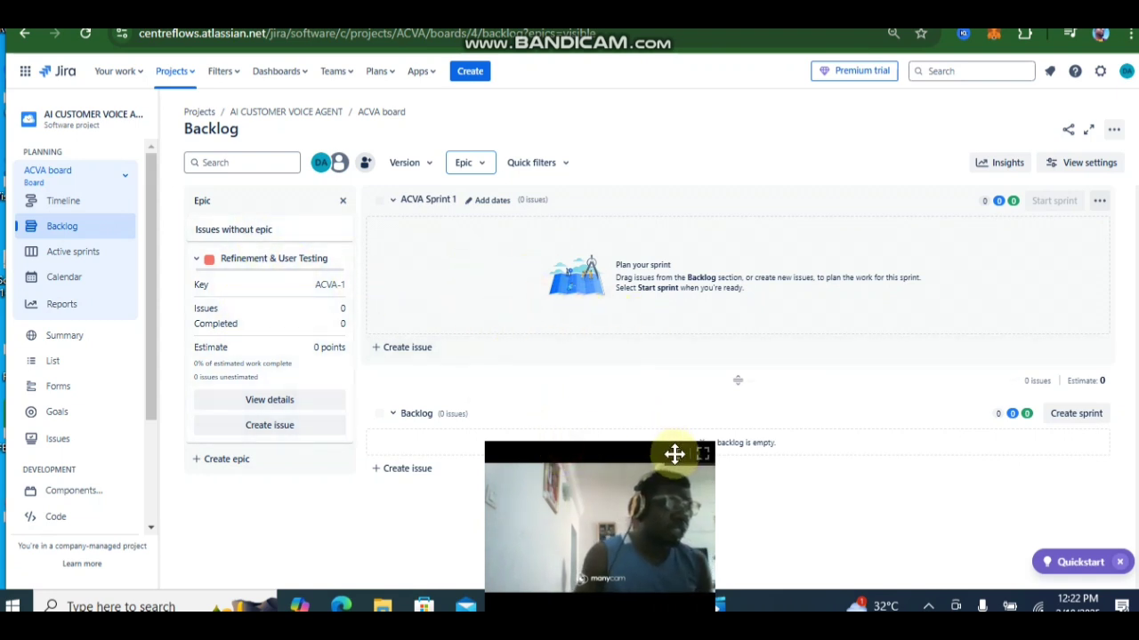
pyautogui.moveTo(674, 454); pyautogui.dragTo(831, 125)
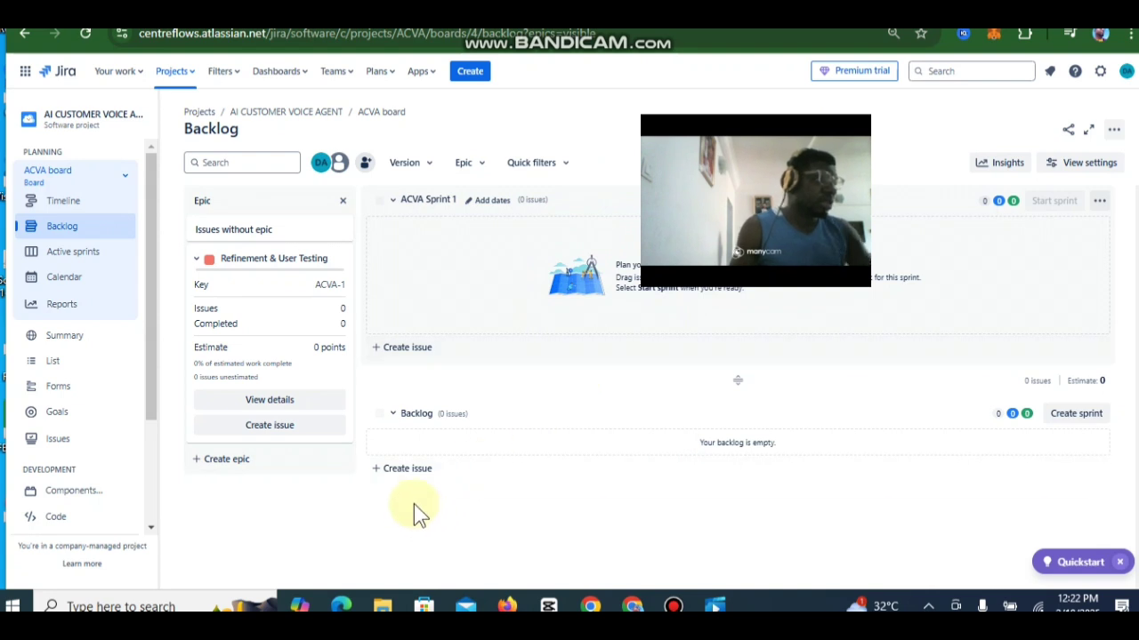
pyautogui.click(201, 263)
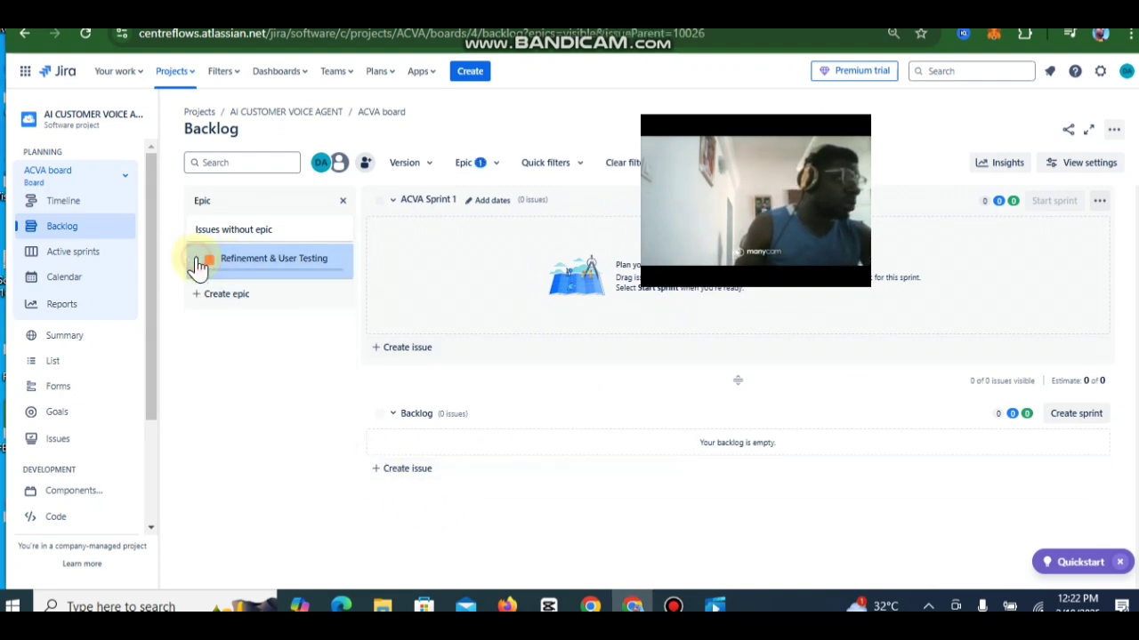
pyautogui.moveTo(833, 129); pyautogui.dragTo(381, 432)
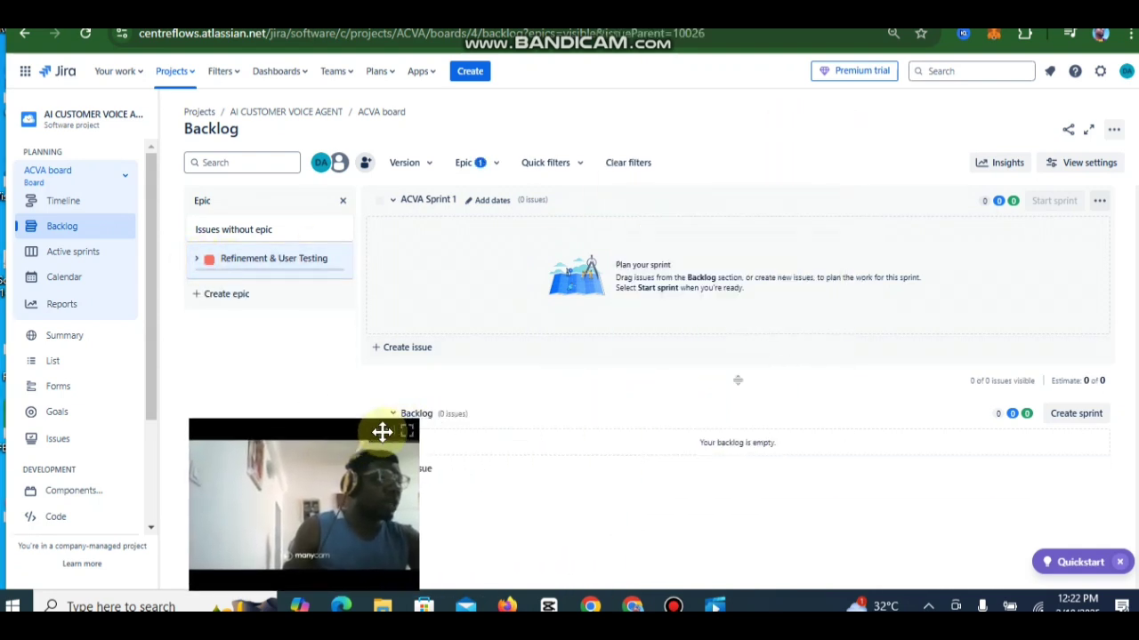
# - Start another epic and copy the phrase "Improving AI & UX" from the Refinement & User Testing heading in the Google Docs roadmap
pyautogui.click(472, 72)
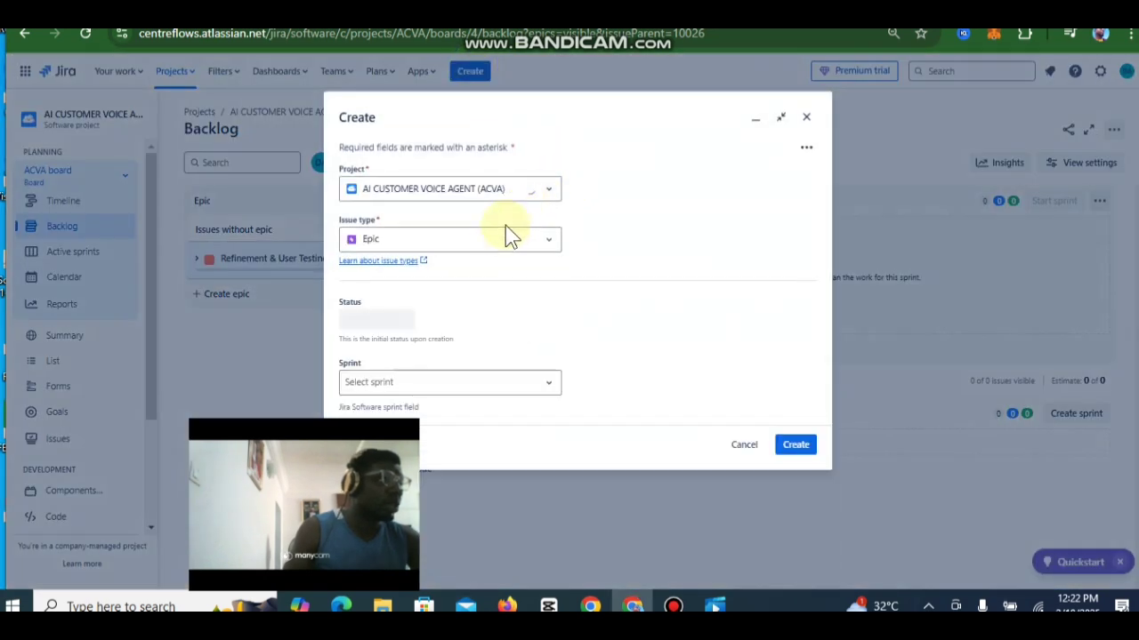
pyautogui.scroll(-2, 596, 324)
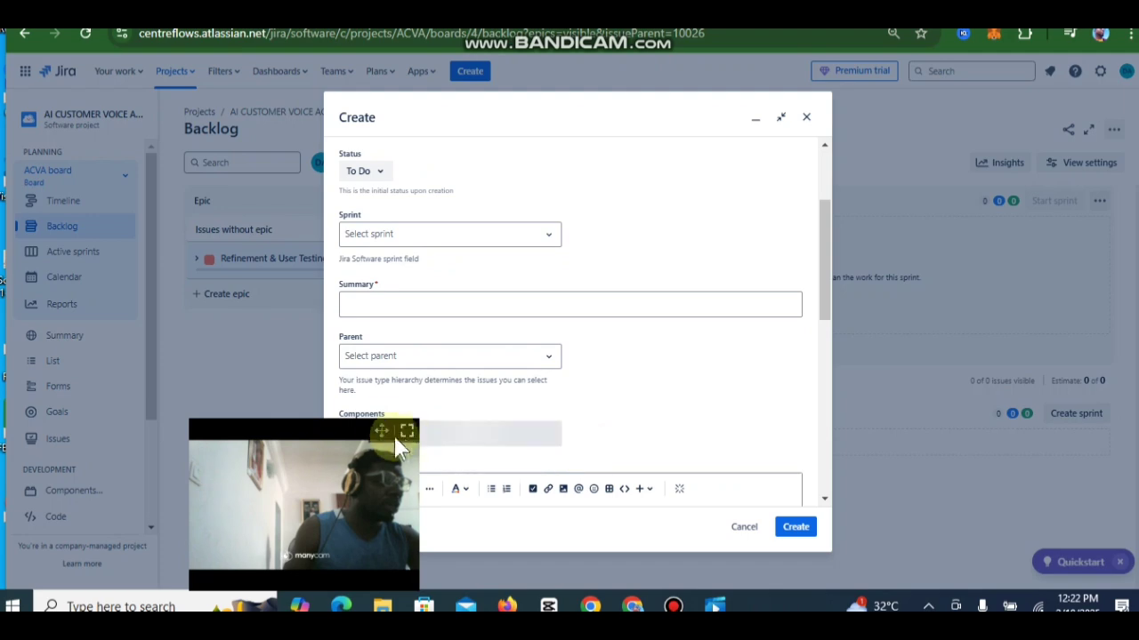
pyautogui.moveTo(389, 433); pyautogui.dragTo(1120, 442)
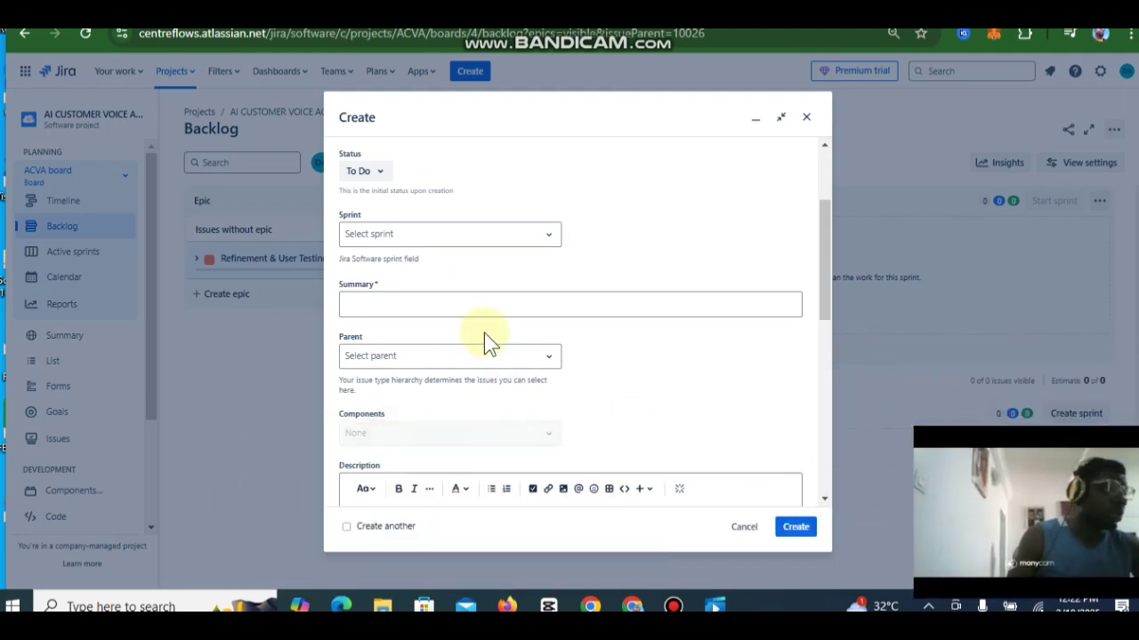
pyautogui.hotkey('alt', 'Tab')
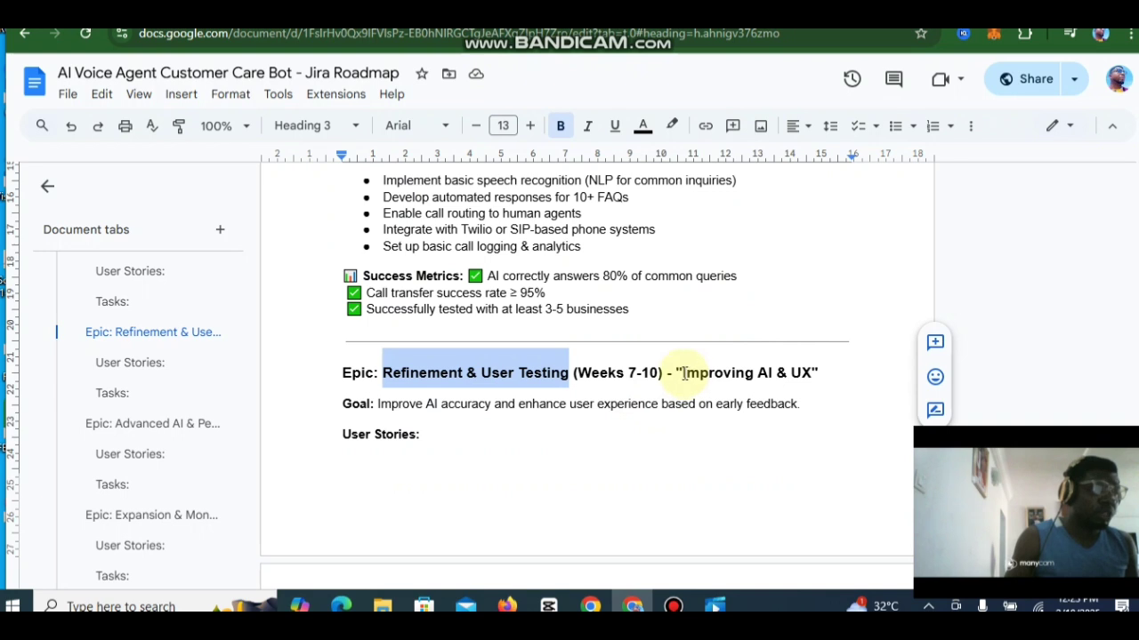
pyautogui.moveTo(682, 372); pyautogui.dragTo(809, 380)
pyautogui.hotkey('ctrl', 'c')
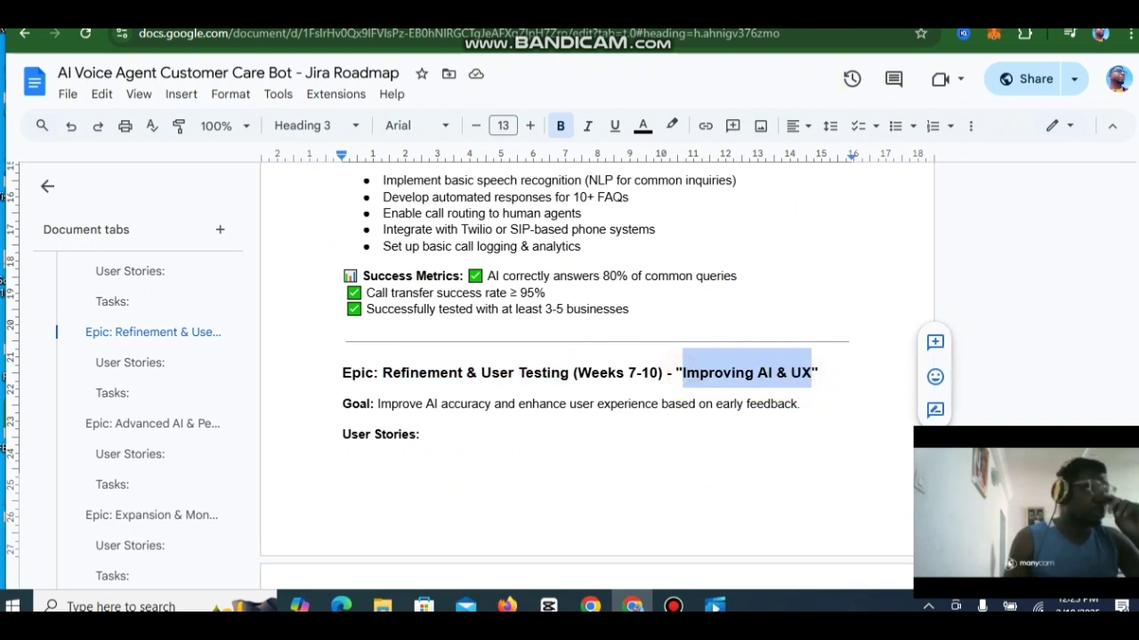
# - Back in Jira, create the epic with the summary "Improving AI & UX" and clear the backlog's epic filter
pyautogui.hotkey('ctrl', 'Tab')
pyautogui.click(505, 310)
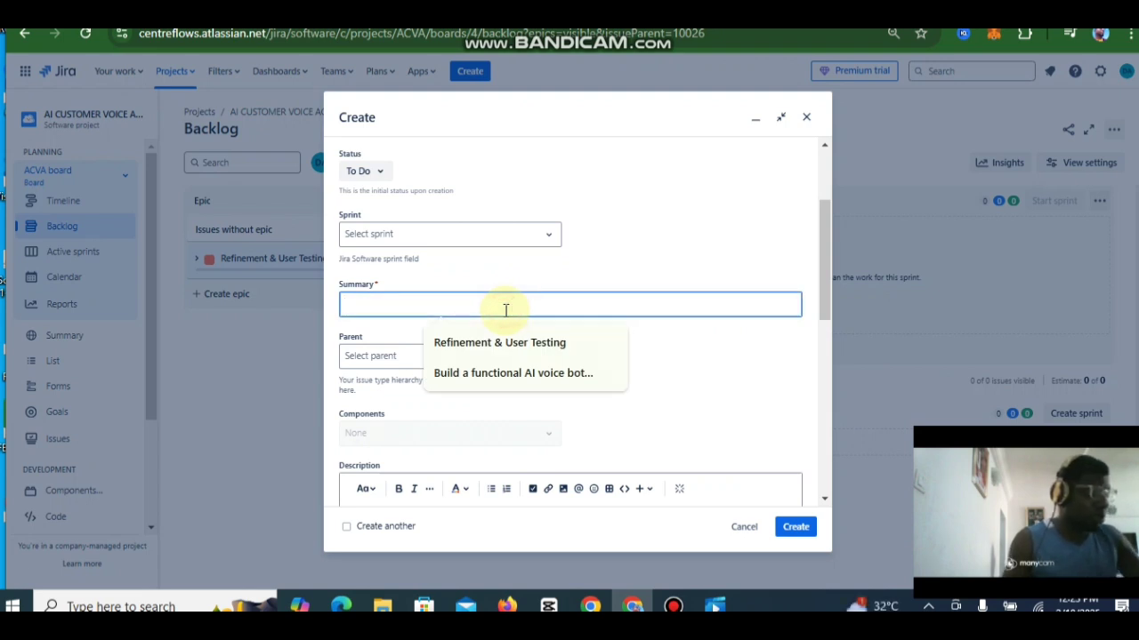
pyautogui.hotkey('ctrl', 'v')
pyautogui.scroll(3, 706, 344)
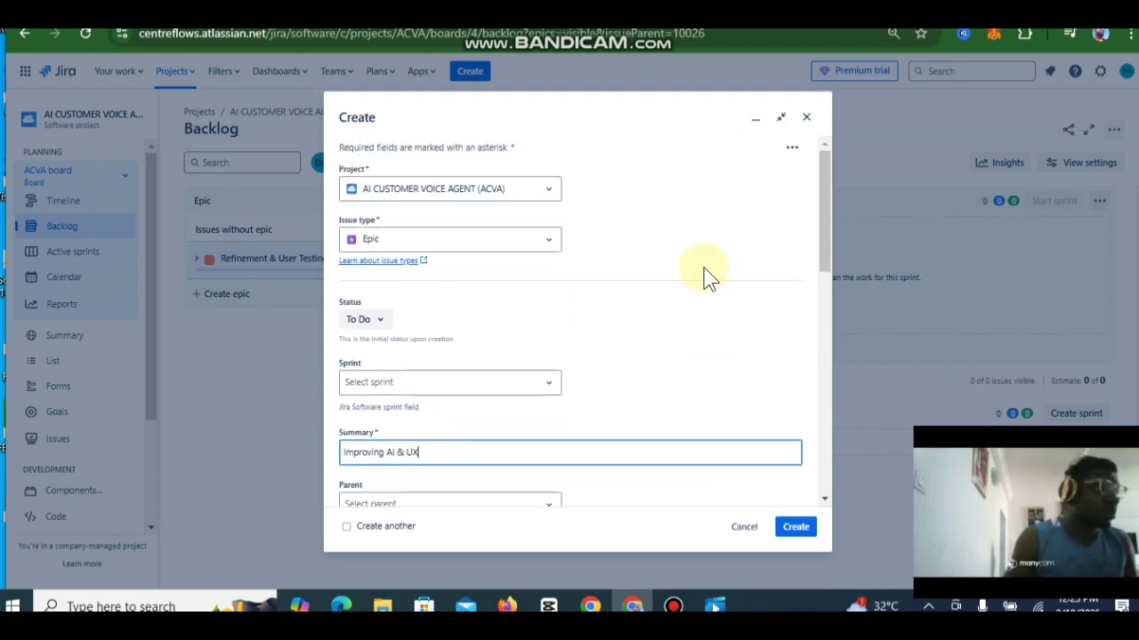
pyautogui.scroll(-6, 635, 412)
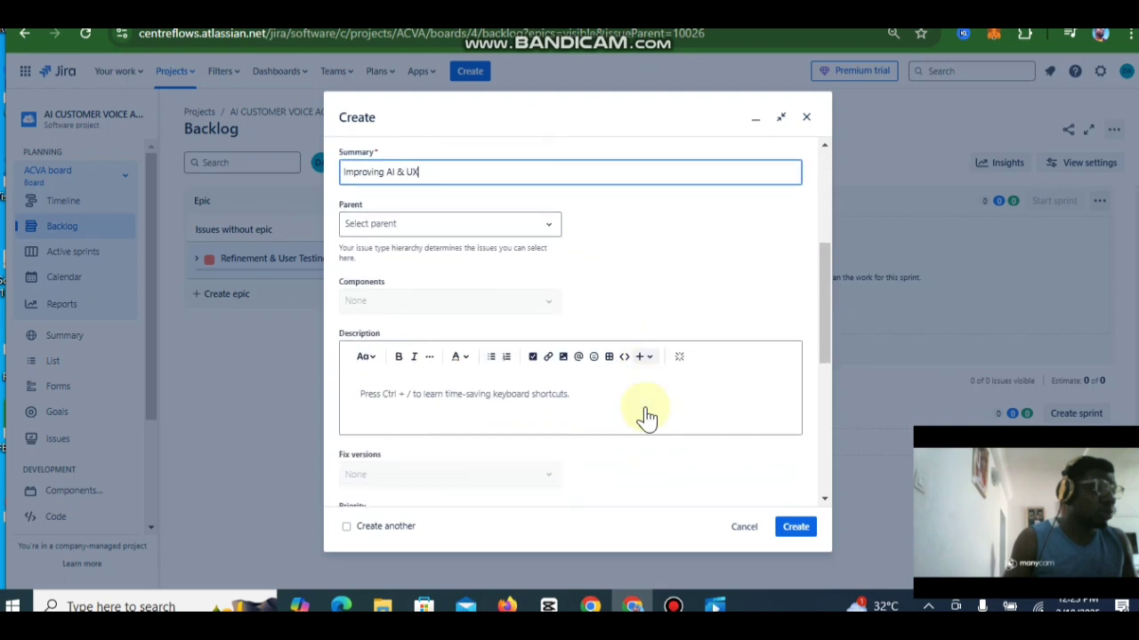
pyautogui.scroll(-3, 676, 400)
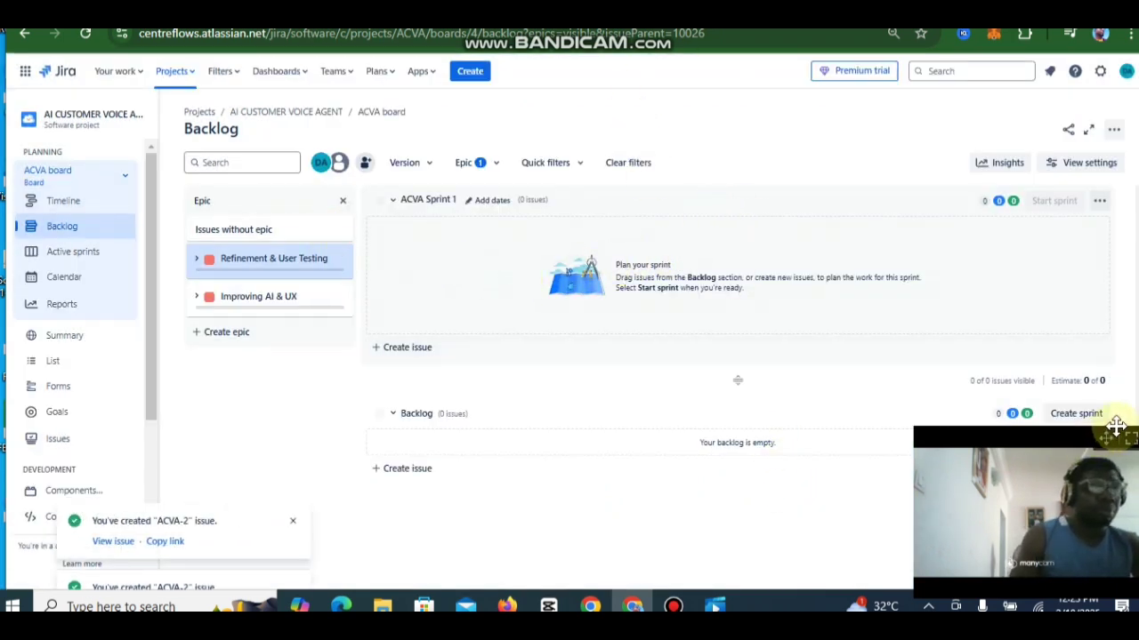
pyautogui.click(622, 164)
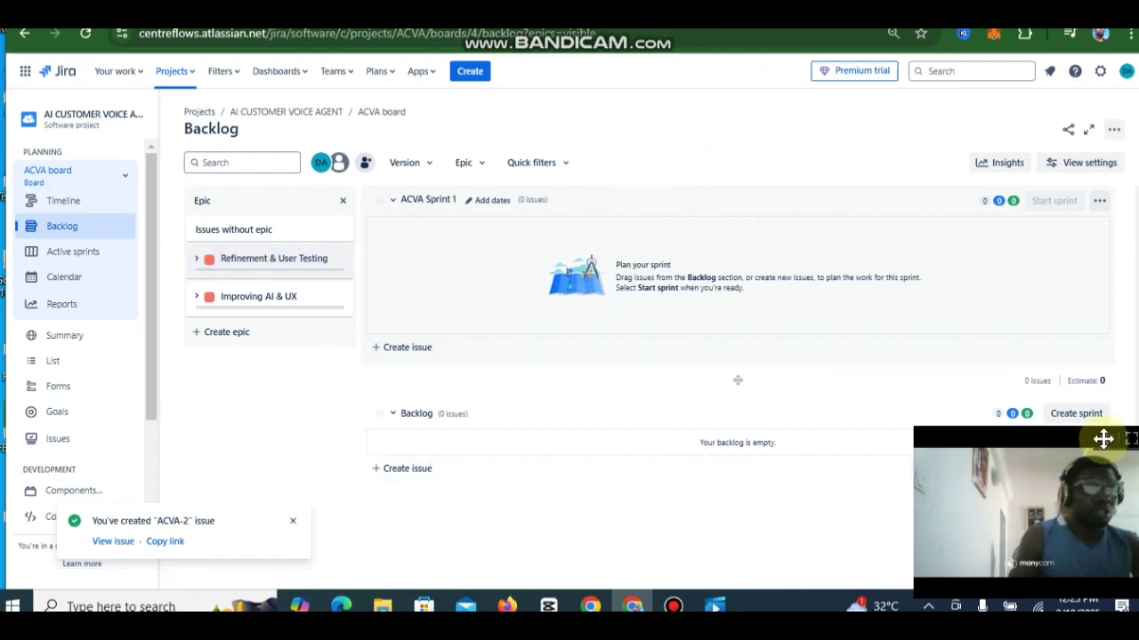
pyautogui.moveTo(1103, 437); pyautogui.dragTo(827, 410)
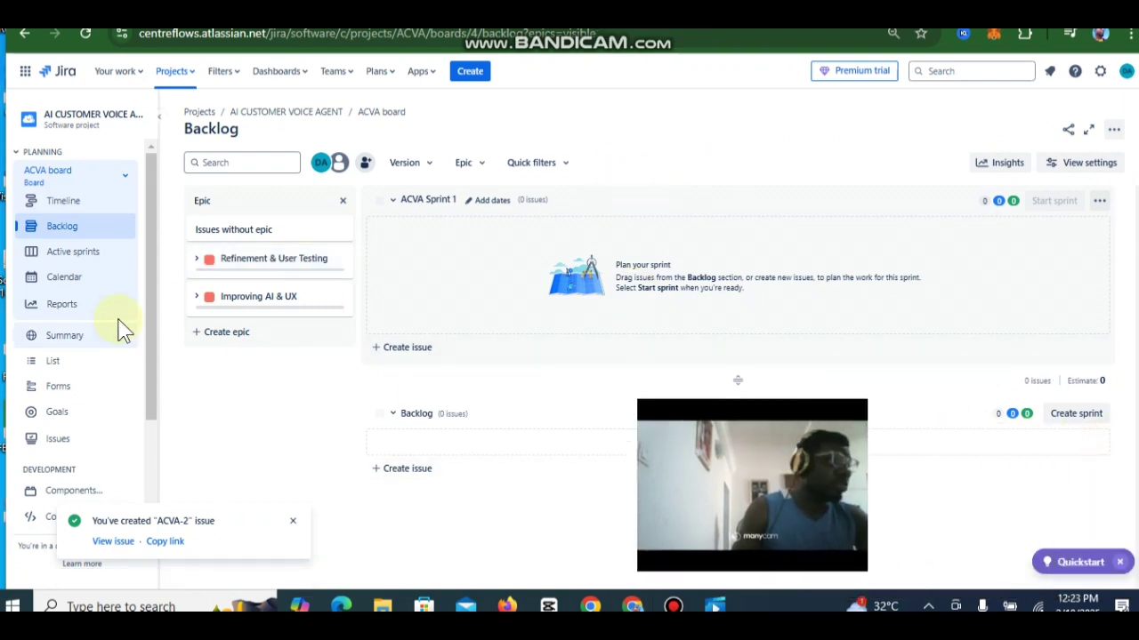
# - Expand and collapse both epics in the epic panel, and toggle the backlog filter for "Refinement & User Testing" on and off
pyautogui.click(197, 298)
pyautogui.click(200, 298)
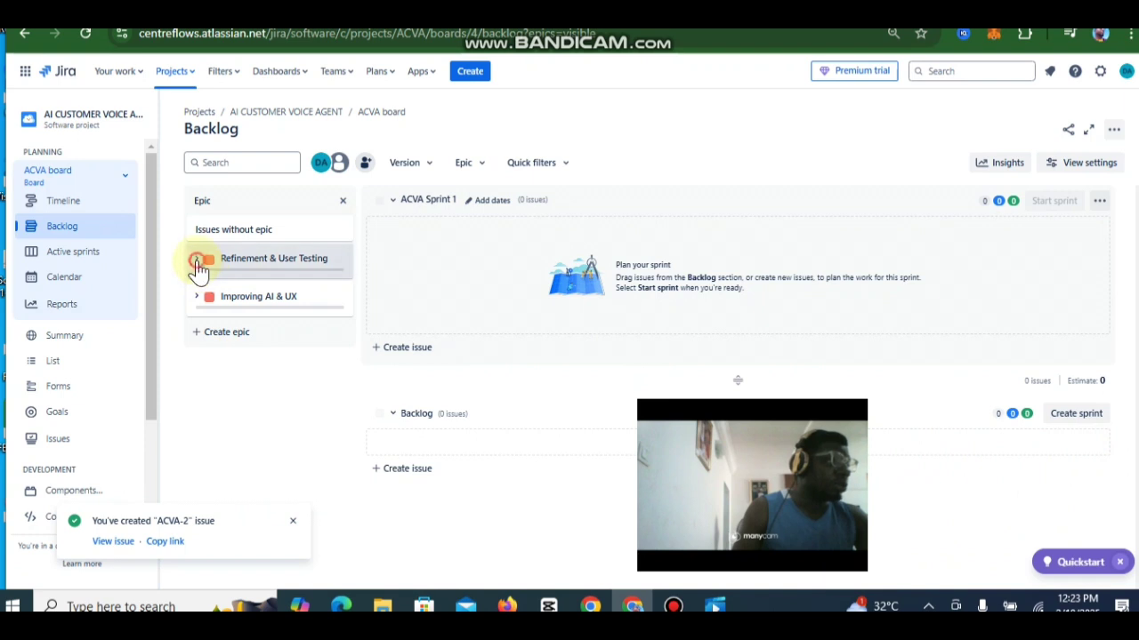
pyautogui.click(197, 259)
pyautogui.click(197, 260)
pyautogui.click(282, 259)
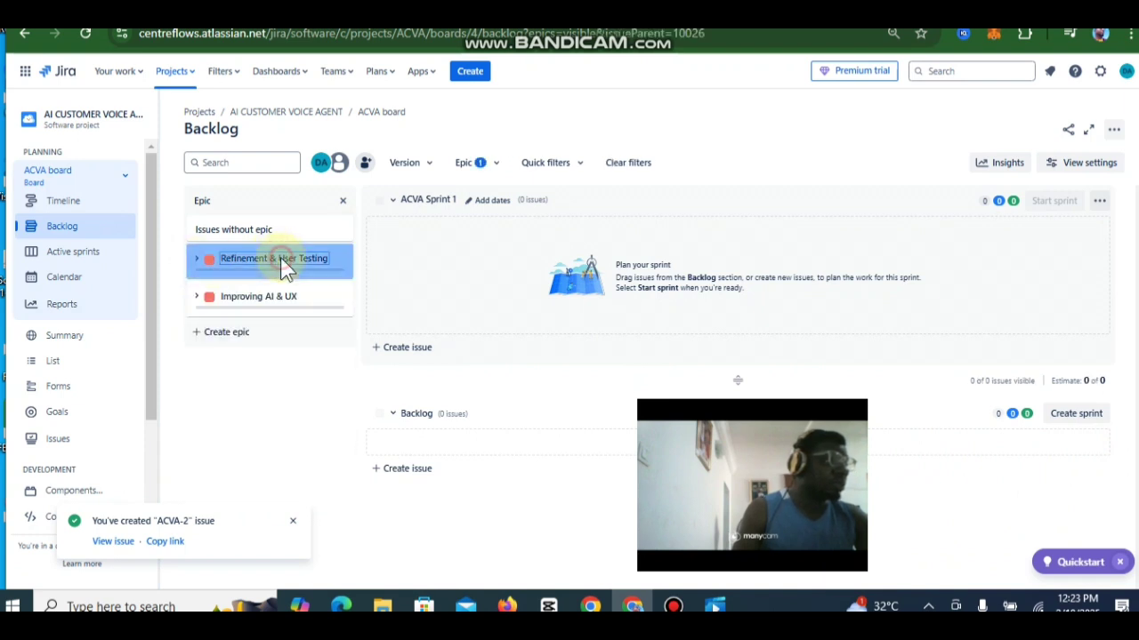
pyautogui.click(286, 261)
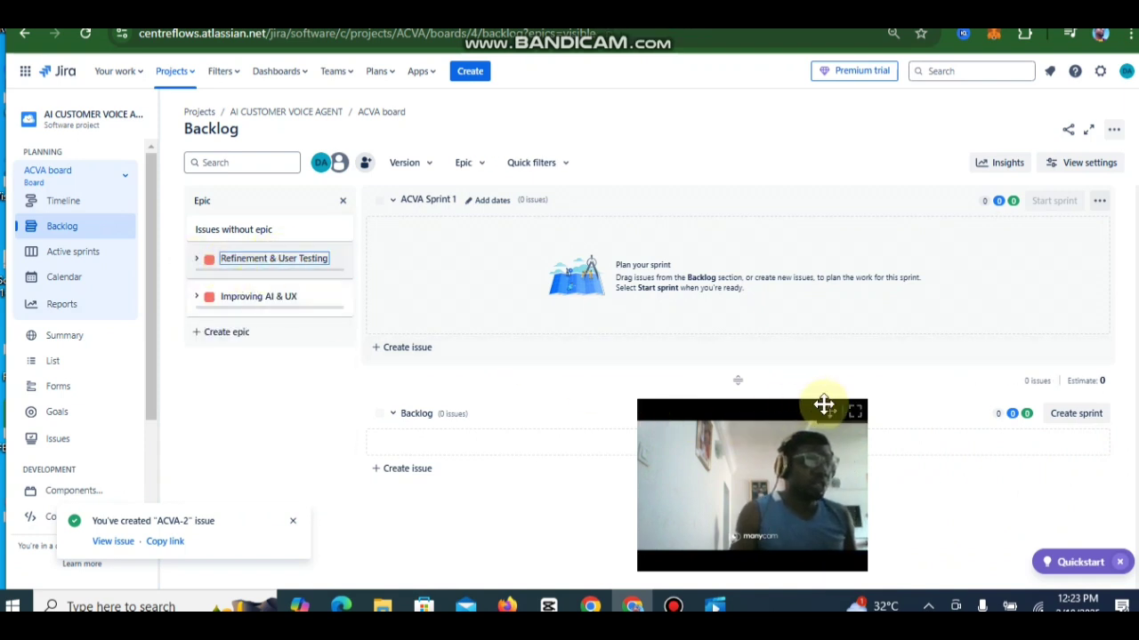
pyautogui.moveTo(825, 407); pyautogui.dragTo(1093, 432)
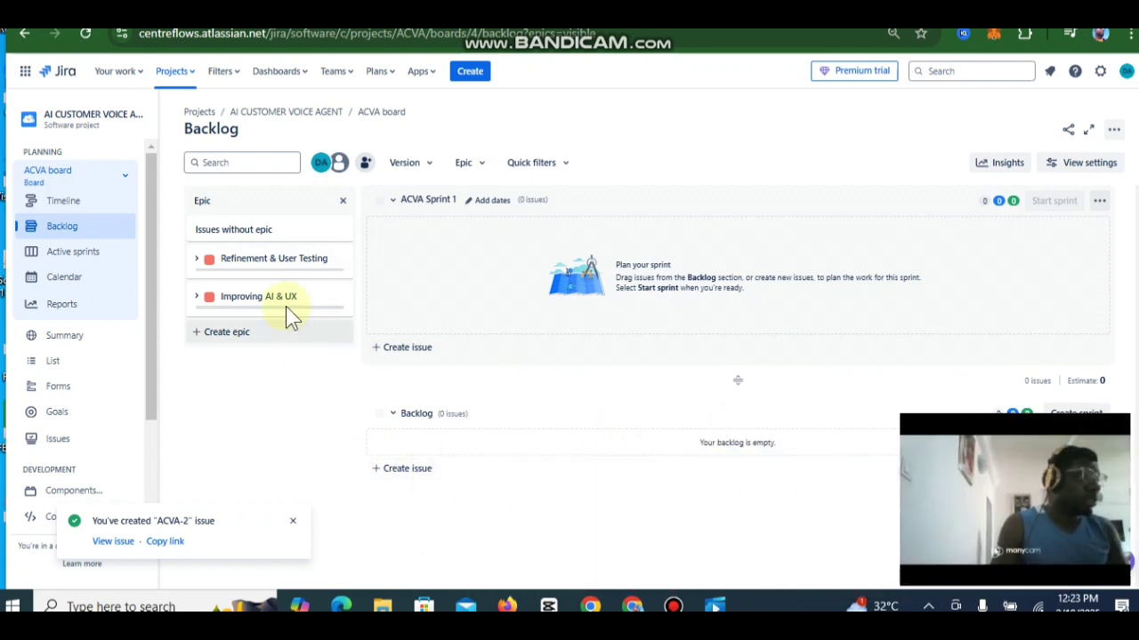
# - Filter the backlog by the "Refinement & User Testing" epic and check the options of the epic filter
pyautogui.click(271, 260)
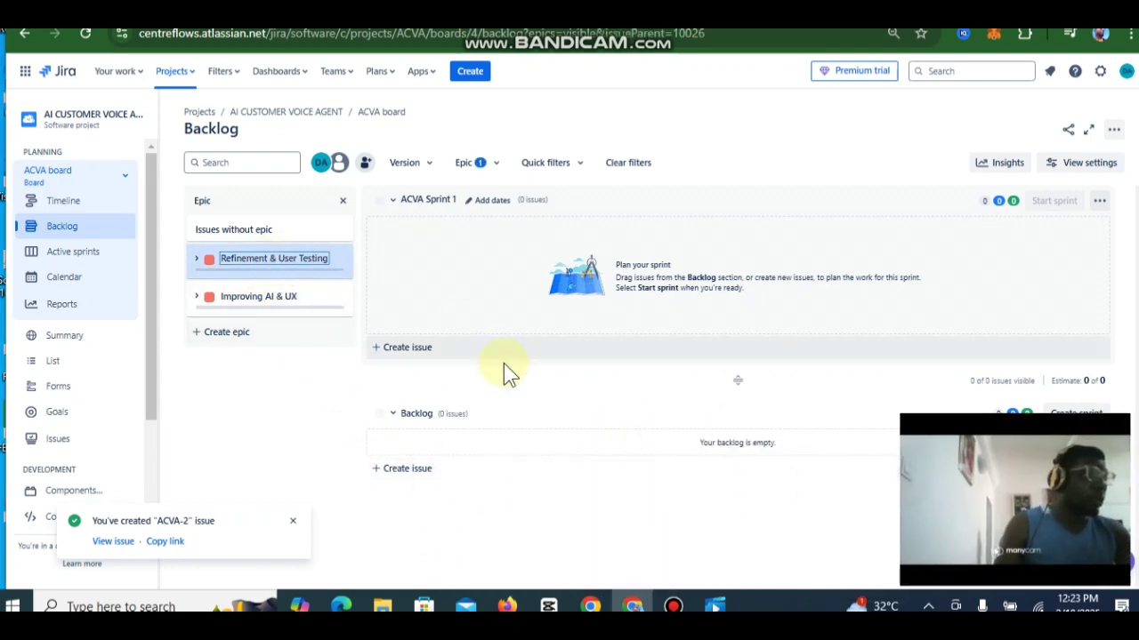
pyautogui.click(496, 174)
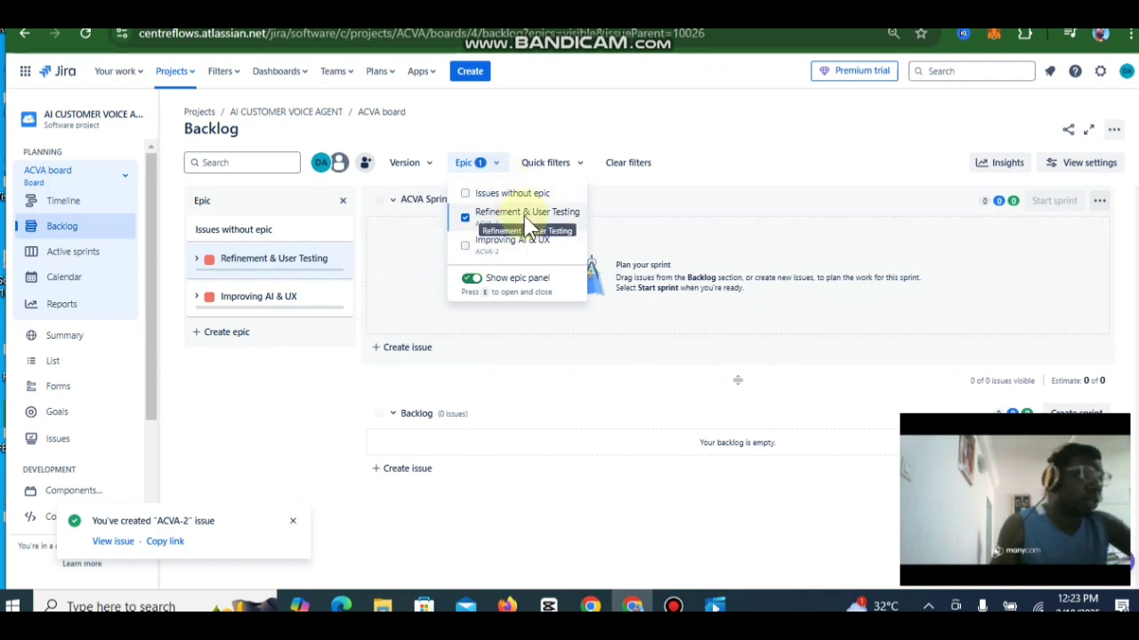
pyautogui.click(271, 404)
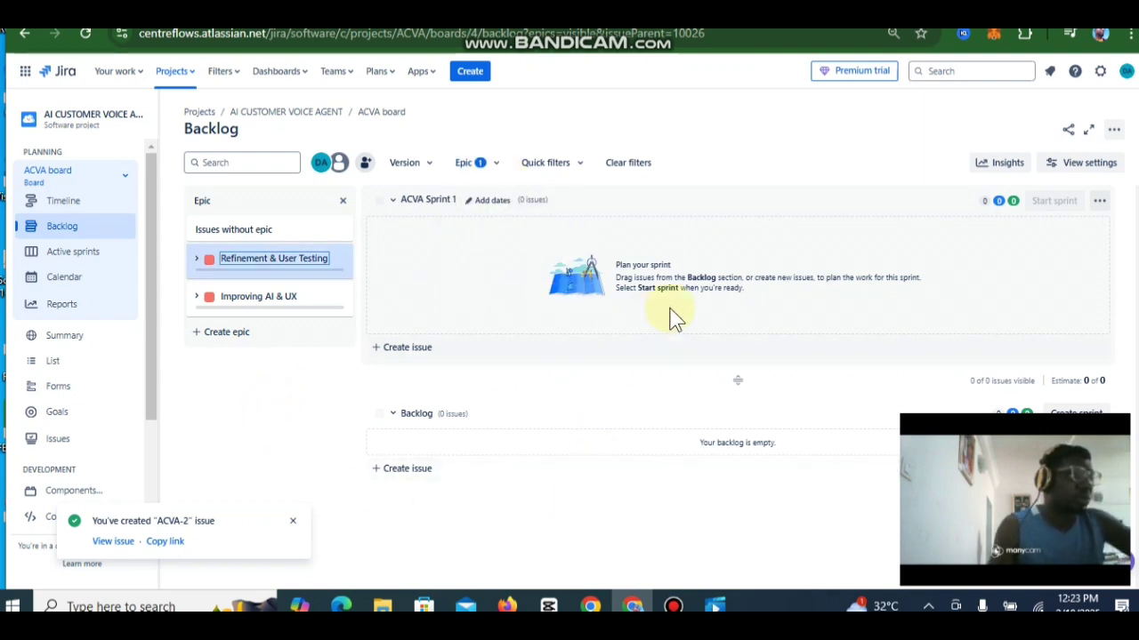
# - Open the full issue page of the newly created "Improving AI & UX" epic
pyautogui.click(420, 471)
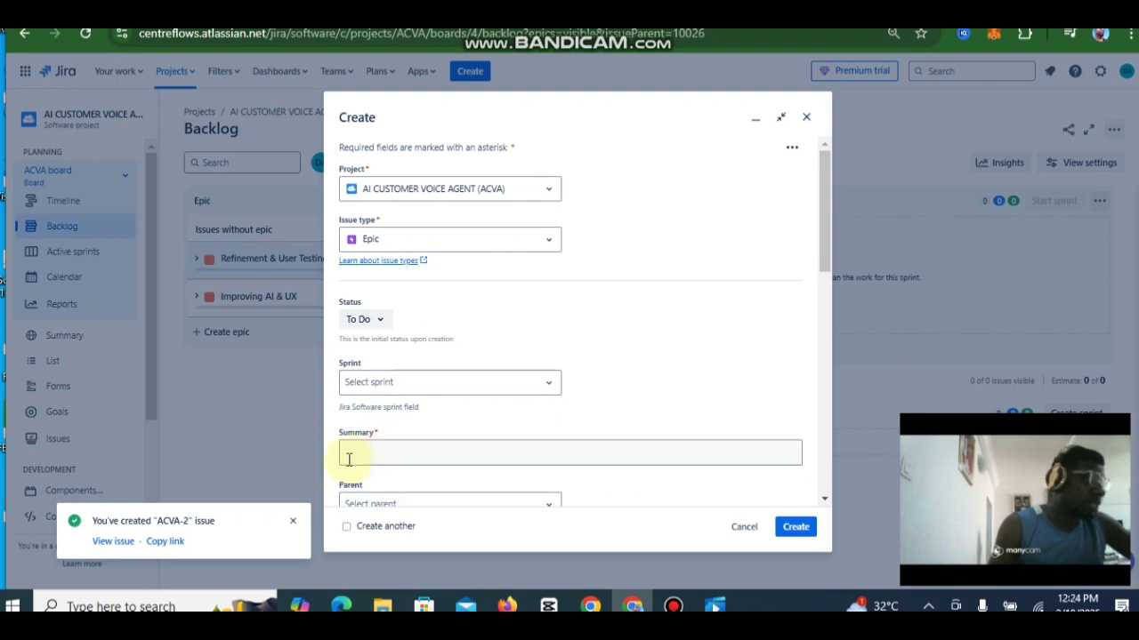
pyautogui.click(120, 542)
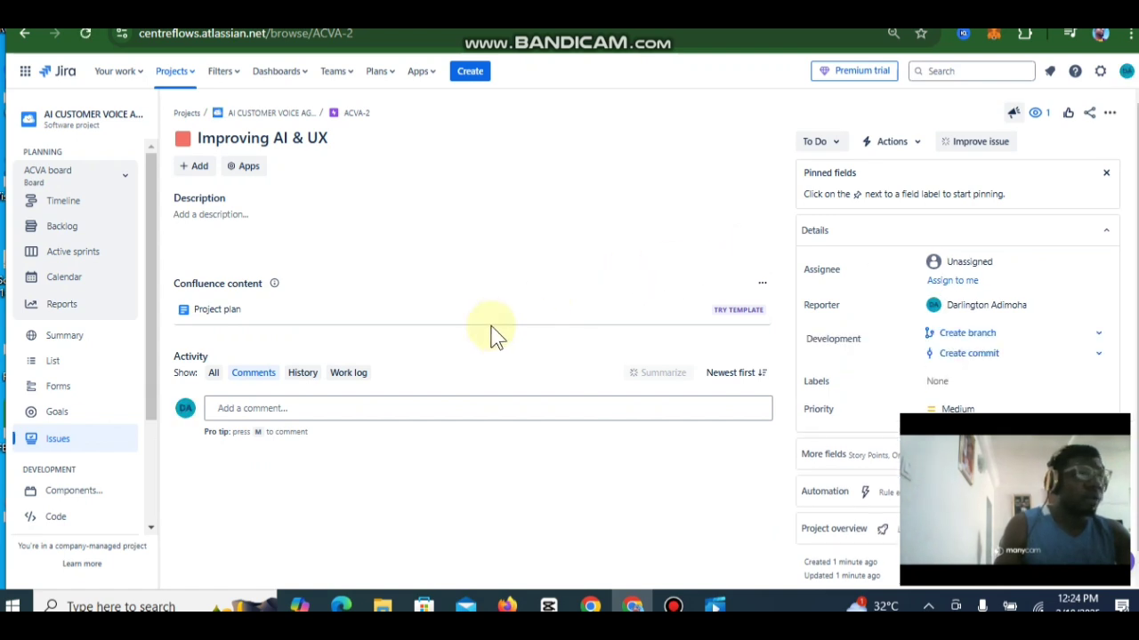
pyautogui.press('c')
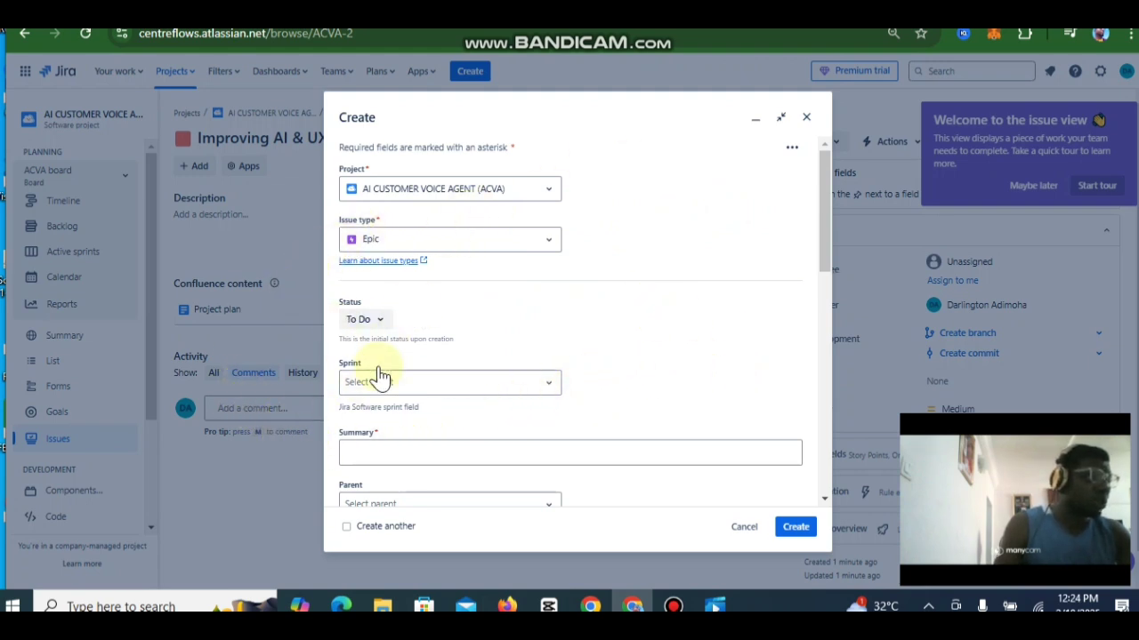
pyautogui.scroll(-5, 569, 315)
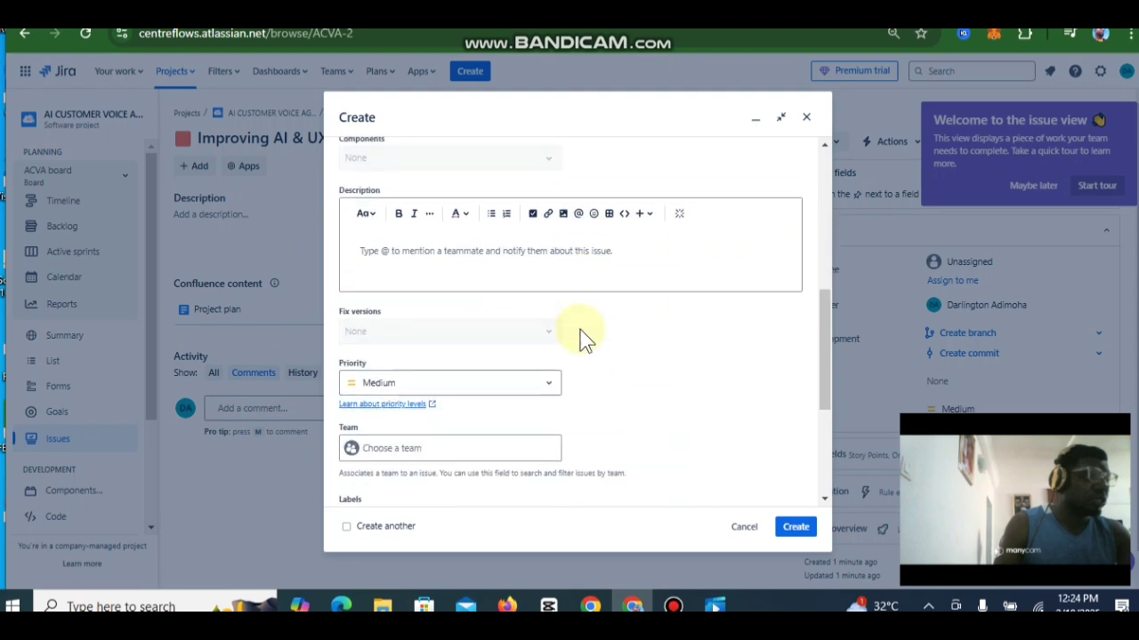
pyautogui.scroll(-3, 579, 338)
pyautogui.scroll(4, 651, 257)
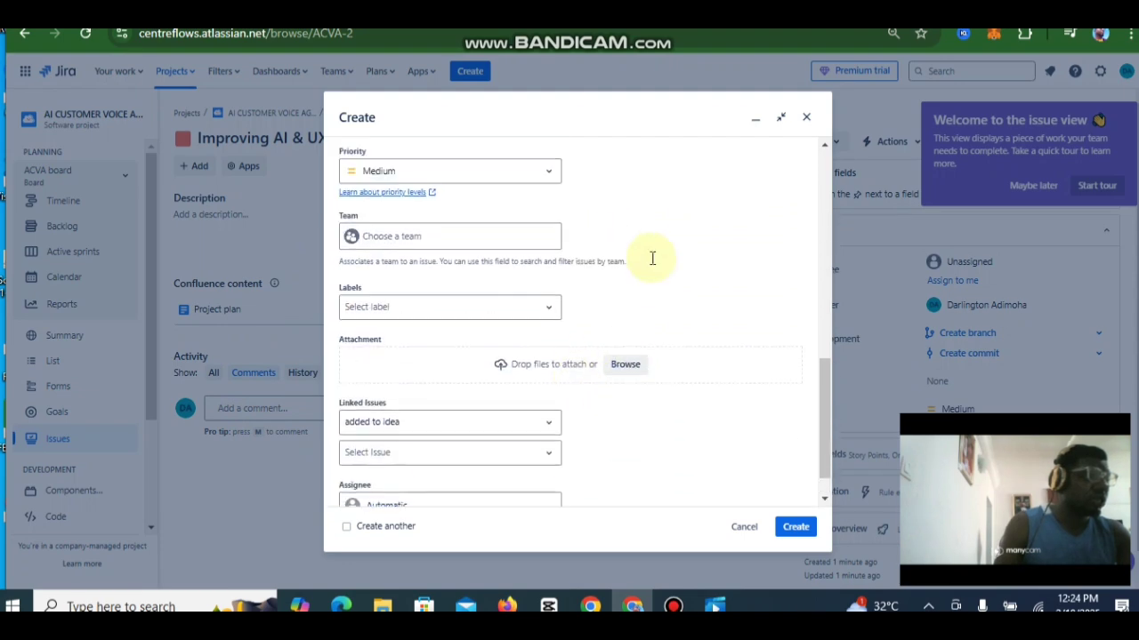
pyautogui.click(803, 121)
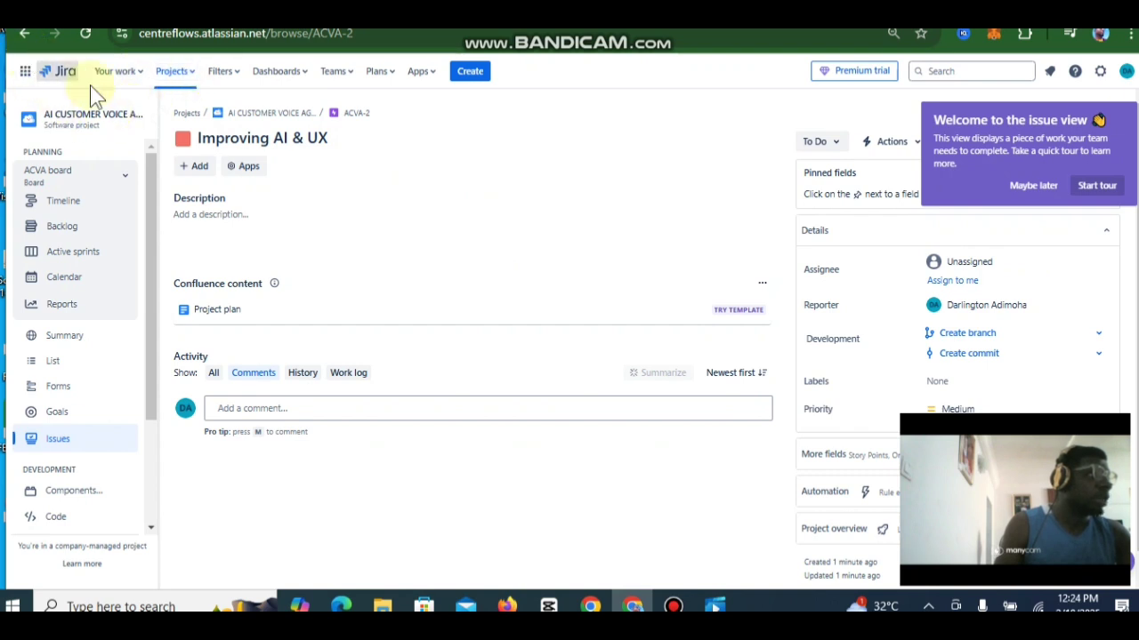
# - Return to the ACVA board's backlog and show it in full-screen view without an epic filter
pyautogui.click(267, 118)
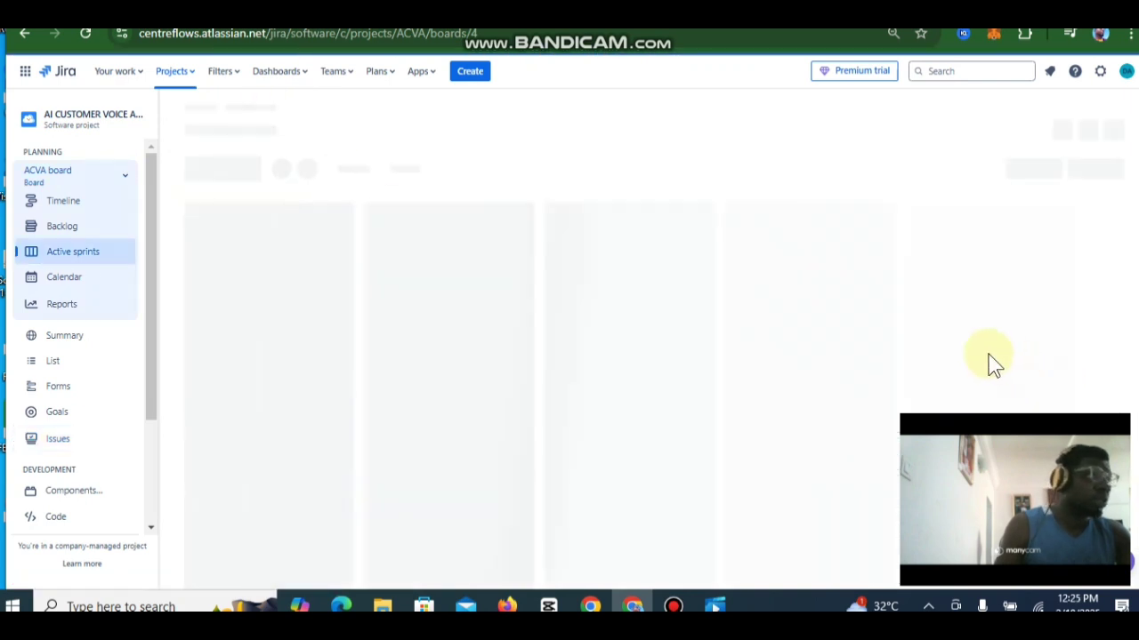
pyautogui.click(64, 229)
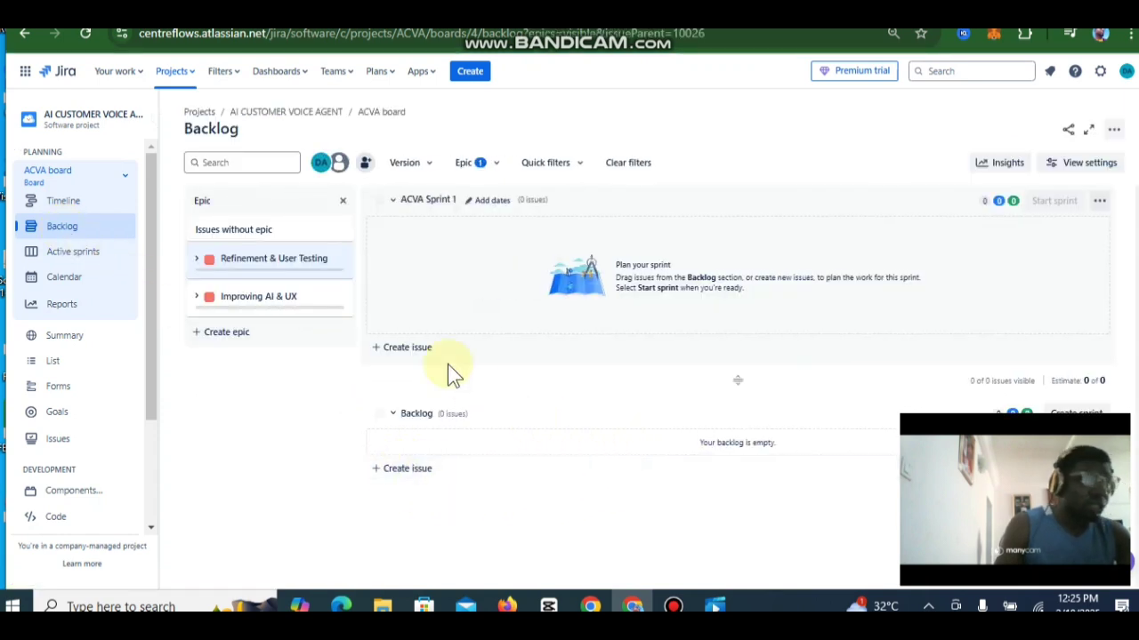
pyautogui.click(283, 266)
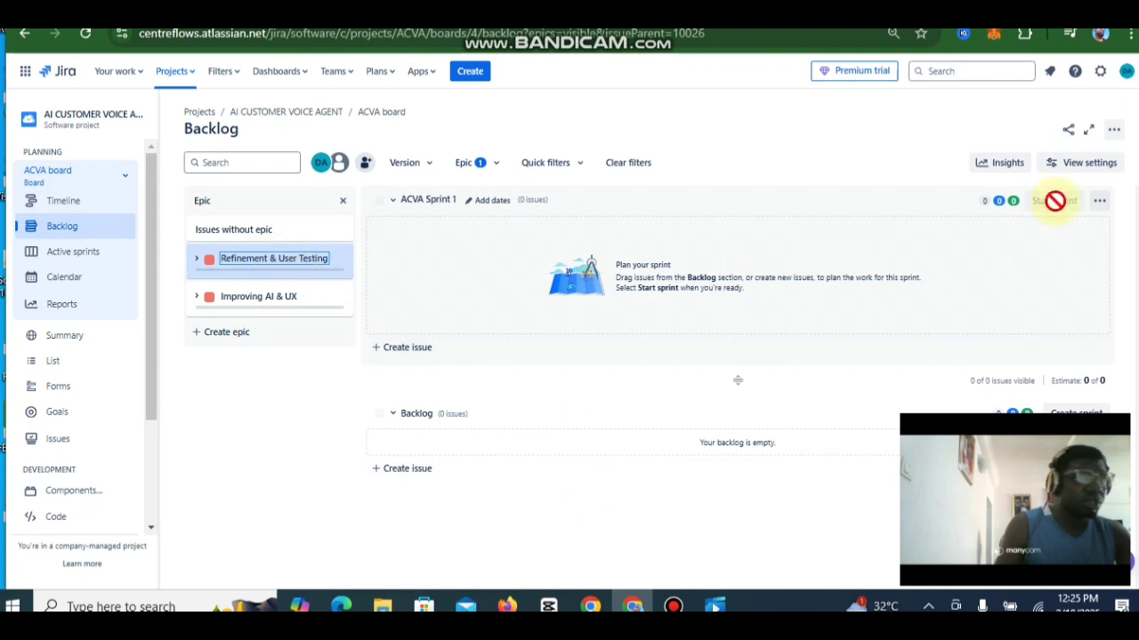
pyautogui.click(1089, 130)
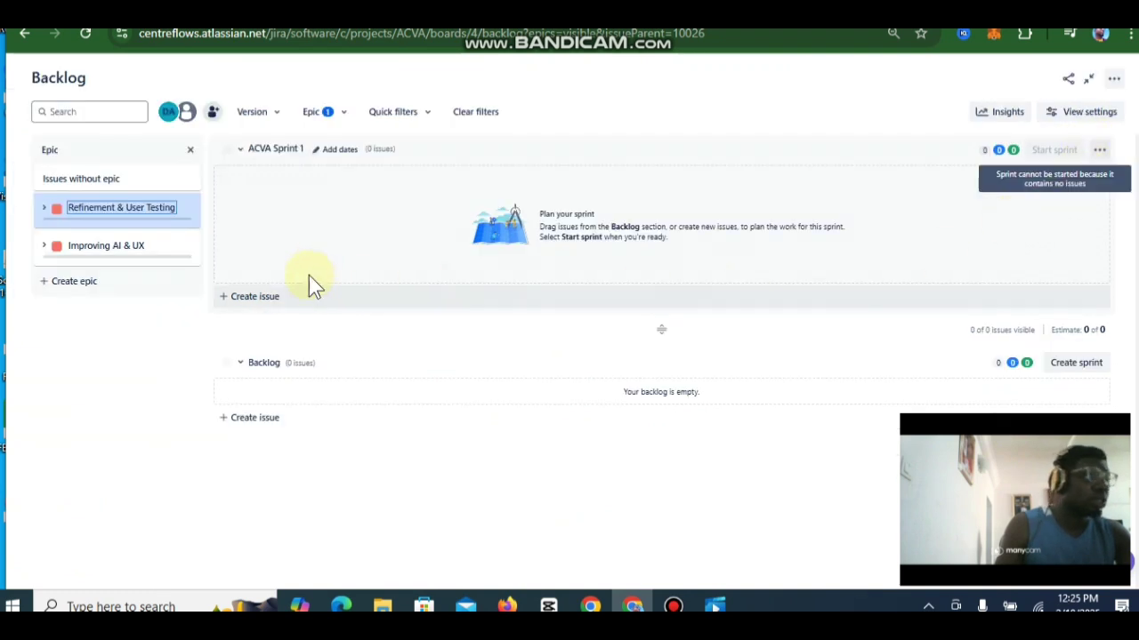
pyautogui.click(115, 217)
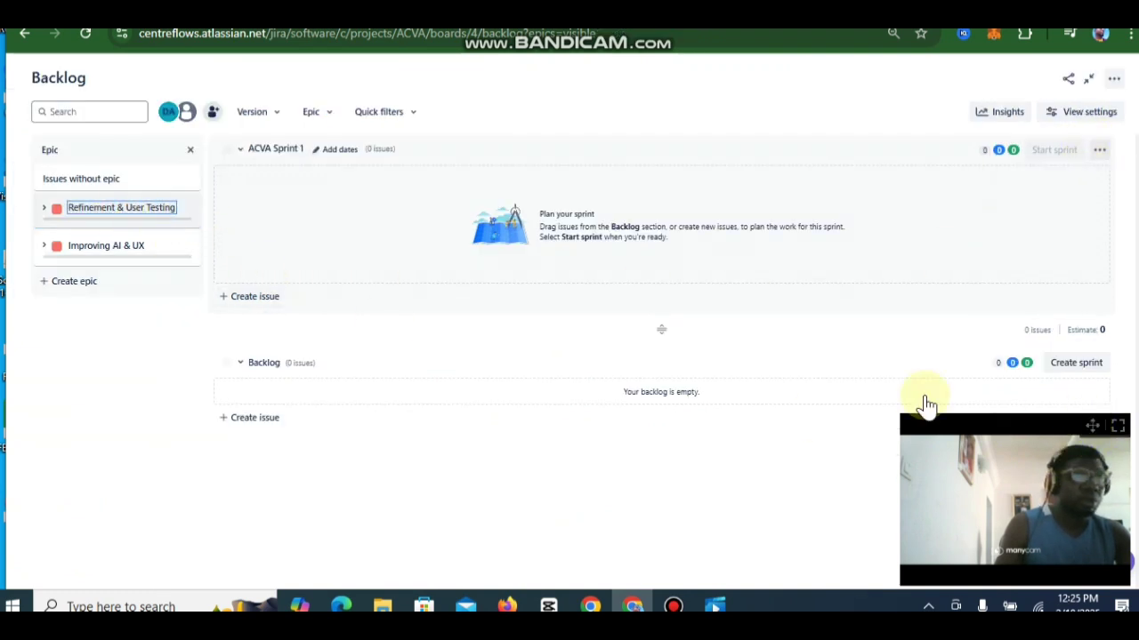
# - Open the details of the "Refinement & User Testing" epic from the epic panel and set its colour to dark green
pyautogui.click(48, 216)
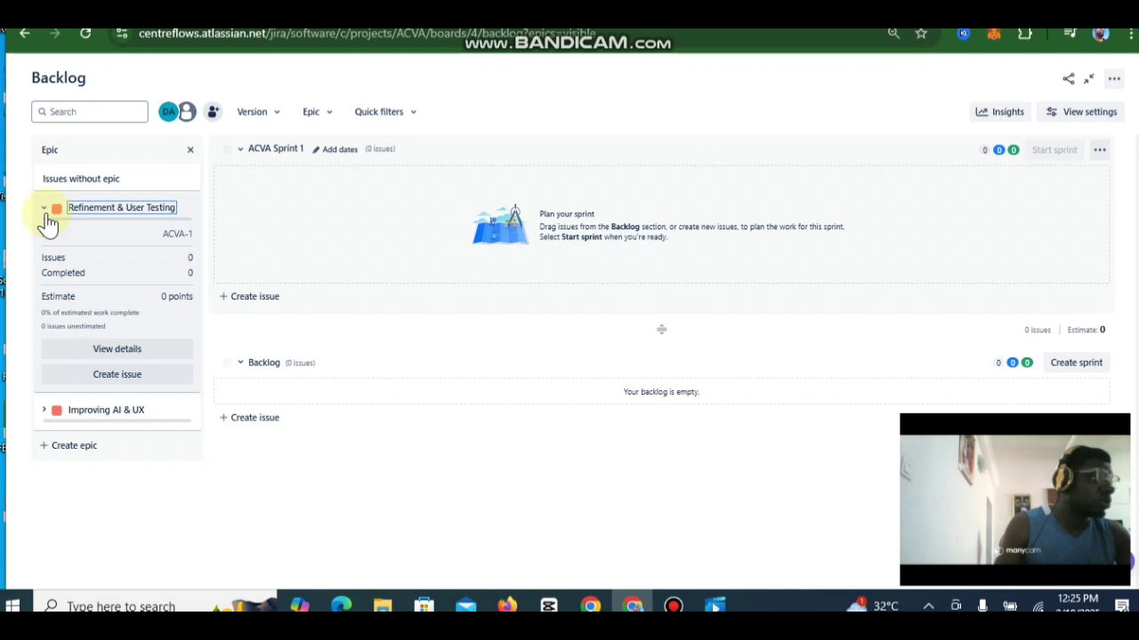
pyautogui.click(131, 350)
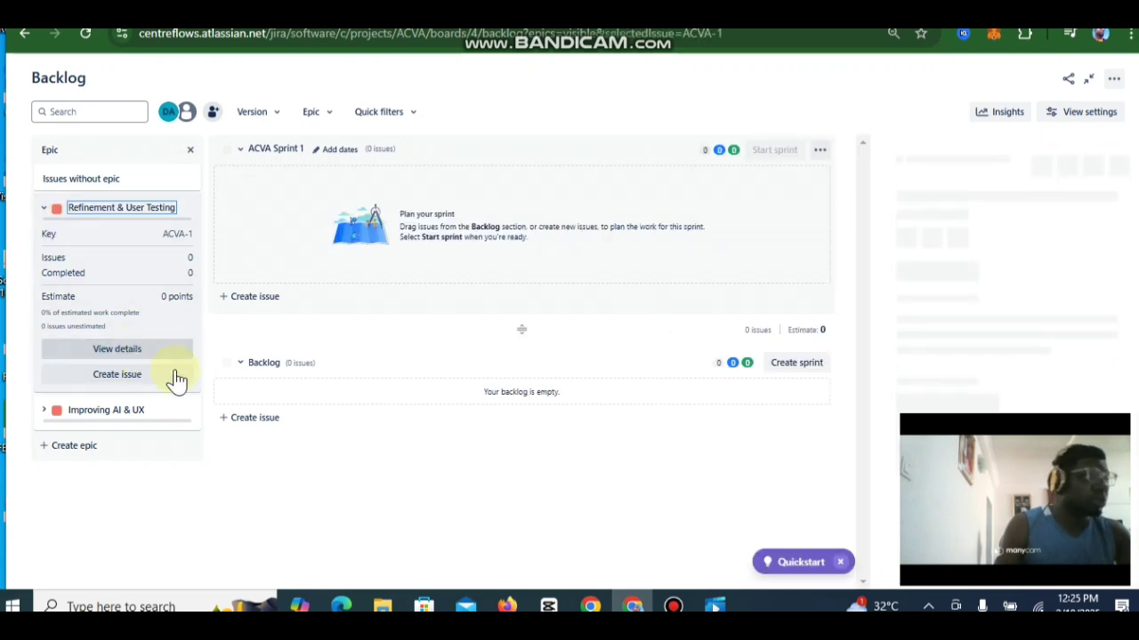
pyautogui.moveTo(1088, 422); pyautogui.dragTo(509, 417)
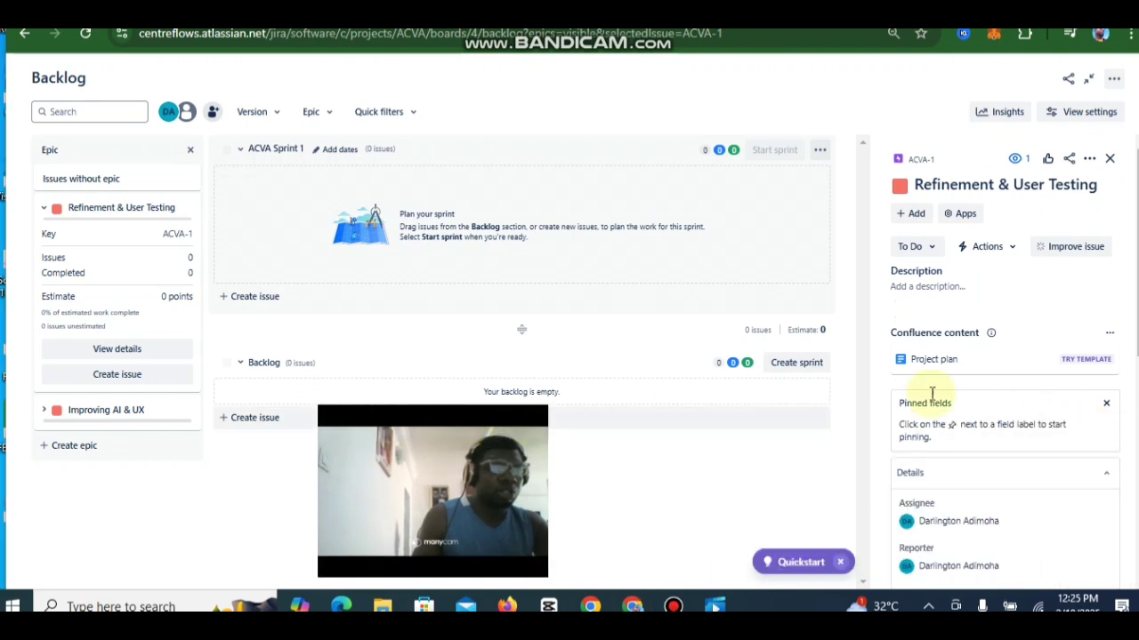
pyautogui.click(901, 189)
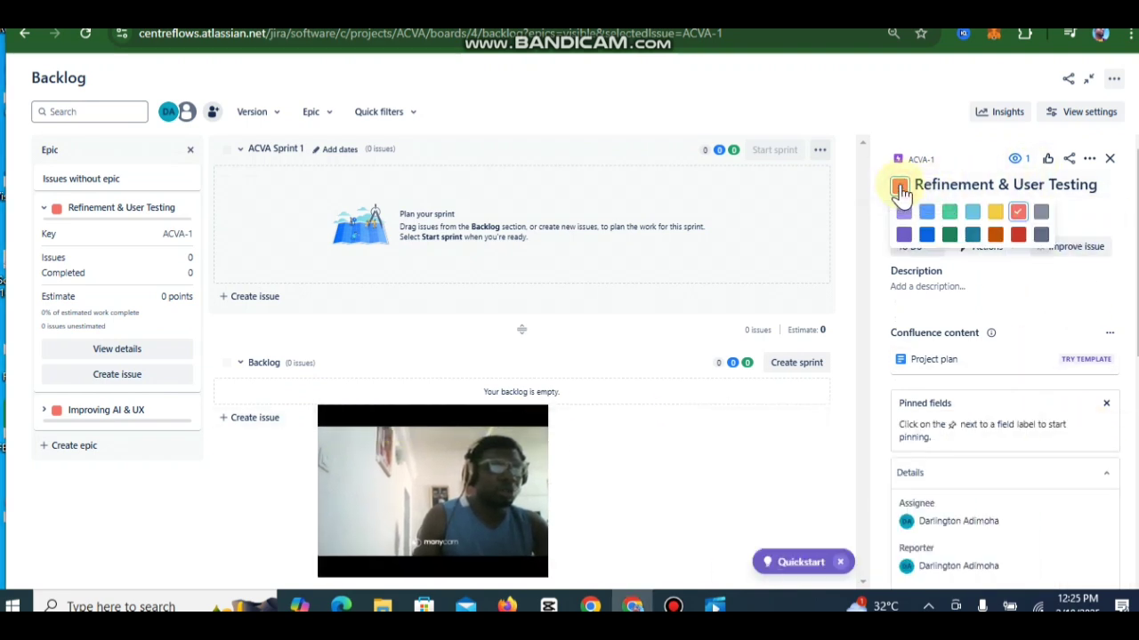
pyautogui.click(948, 235)
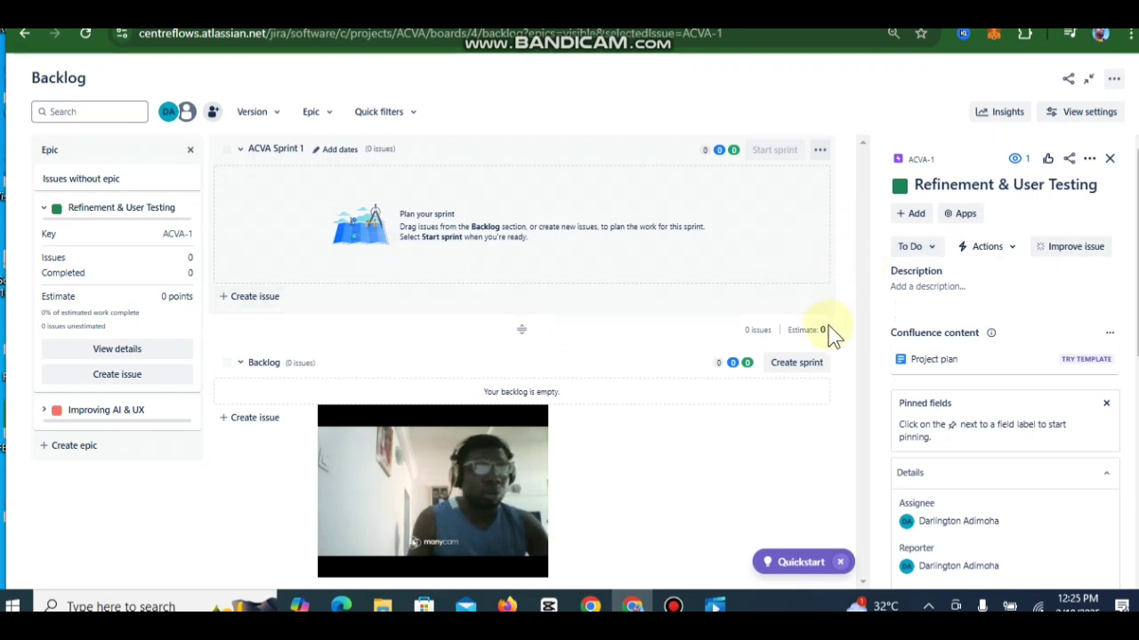
# - Review the "Refinement & User Testing" epic's description, assignee, team, priority and activity fields, and close its details
pyautogui.scroll(-2, 1040, 325)
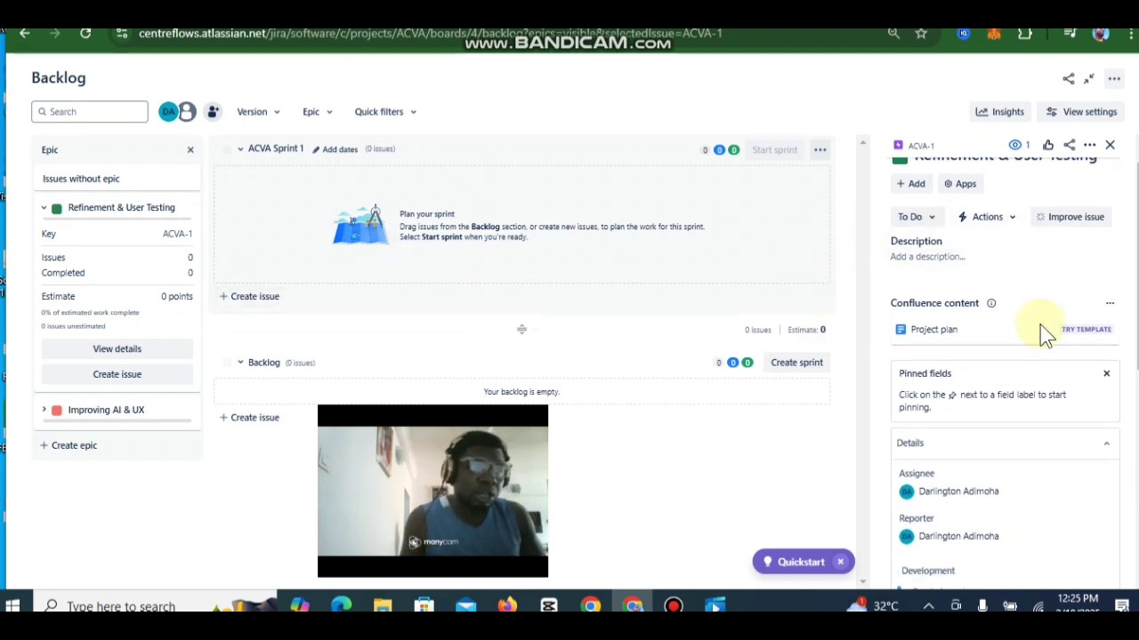
pyautogui.scroll(1, 987, 265)
pyautogui.scroll(1, 996, 267)
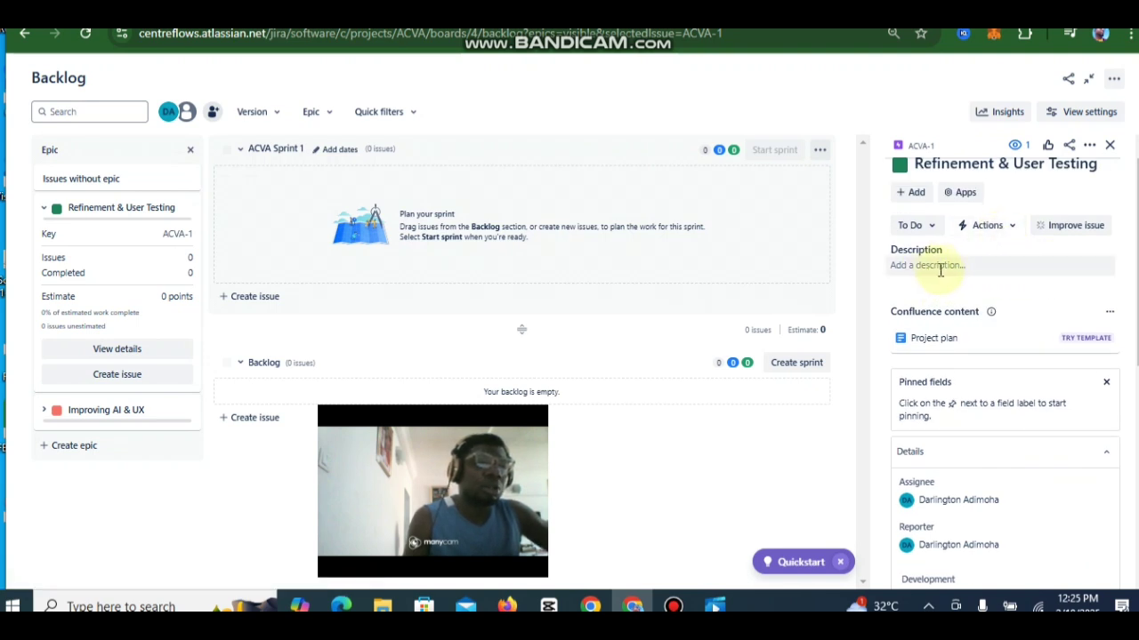
pyautogui.scroll(1, 1027, 280)
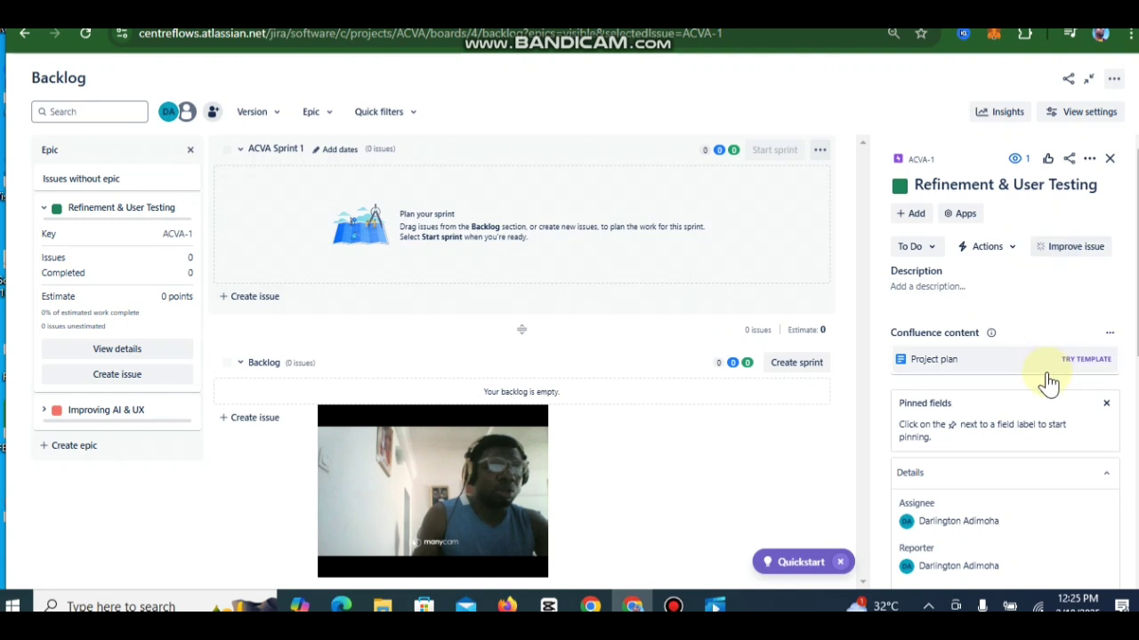
pyautogui.scroll(-2, 1050, 384)
pyautogui.scroll(-3, 1047, 384)
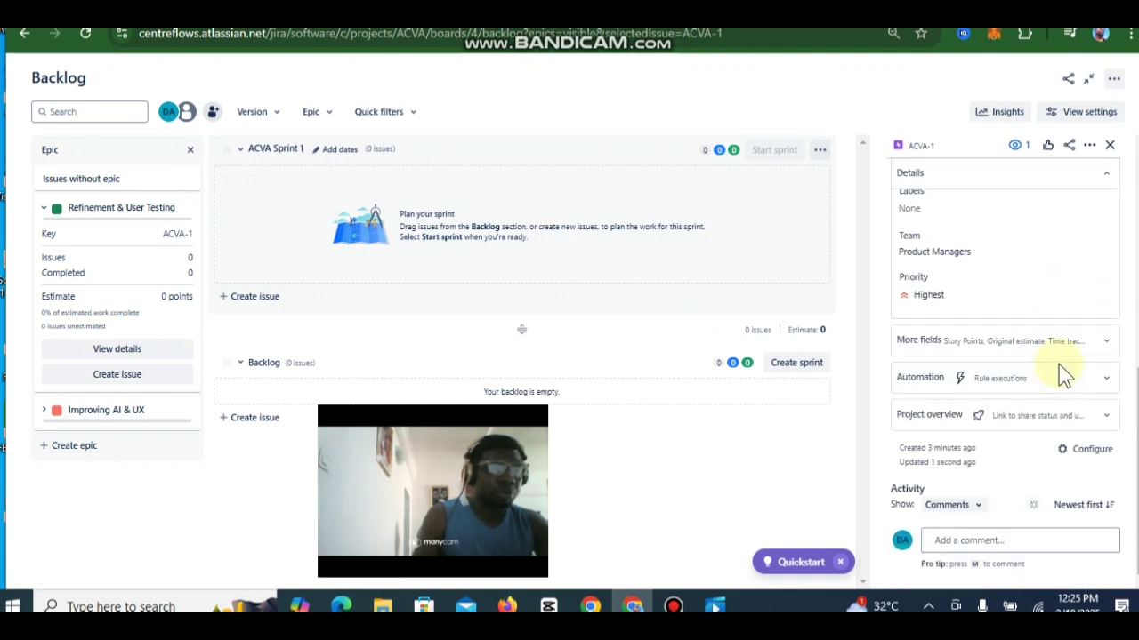
pyautogui.scroll(5, 1058, 375)
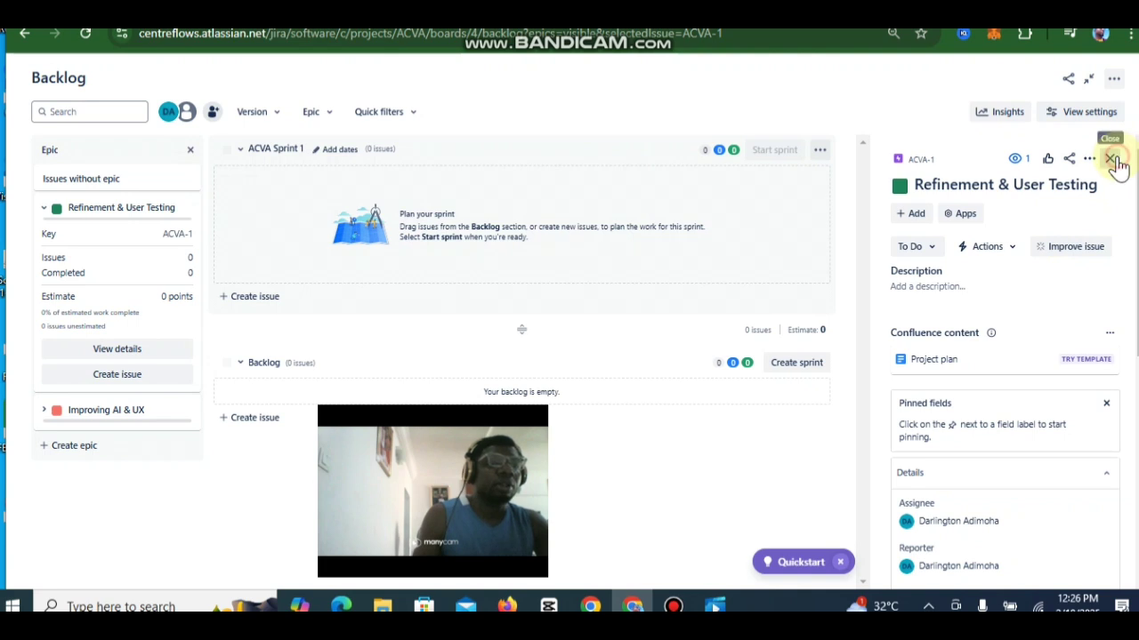
pyautogui.click(1110, 158)
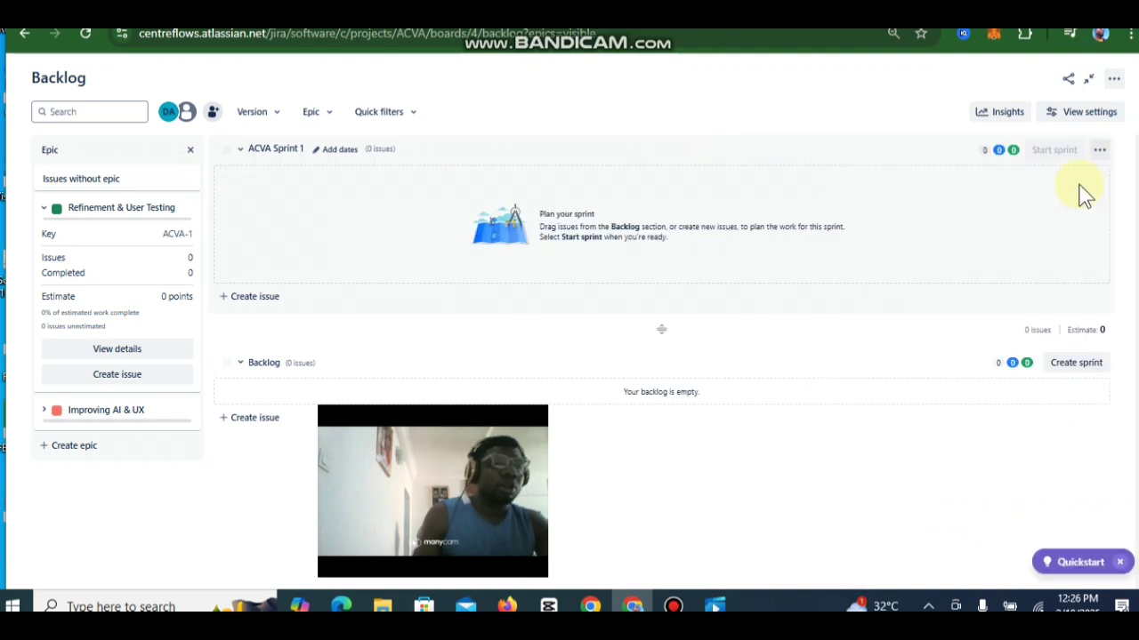
# - Start a new issue in the backlog section and check the available issue types, keeping the default Task type
pyautogui.click(270, 418)
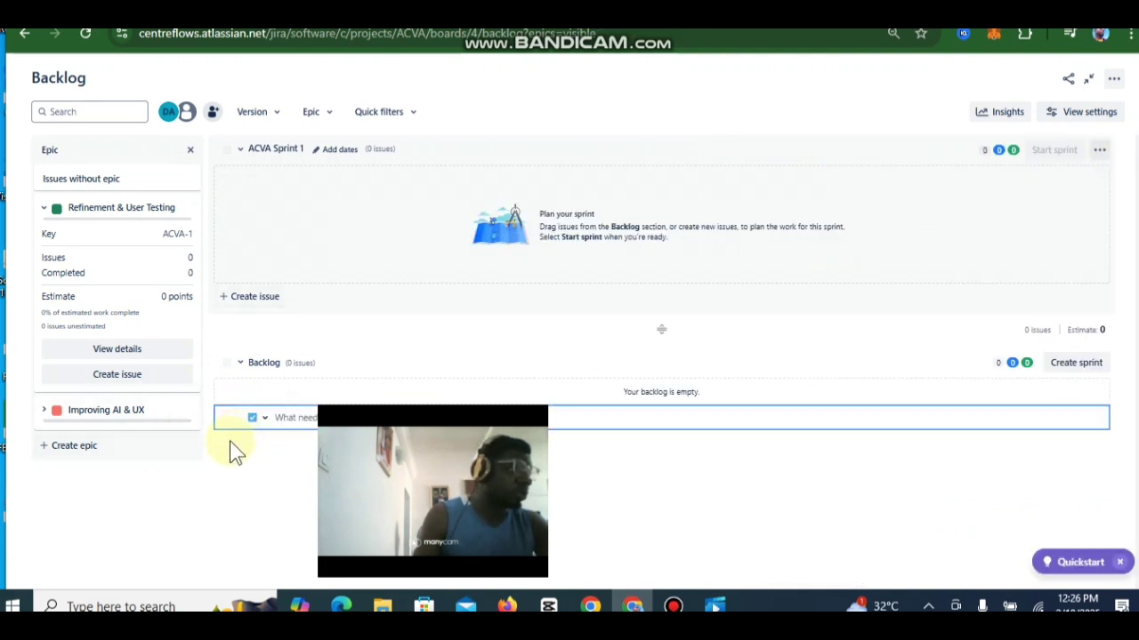
pyautogui.moveTo(515, 417); pyautogui.dragTo(1029, 448)
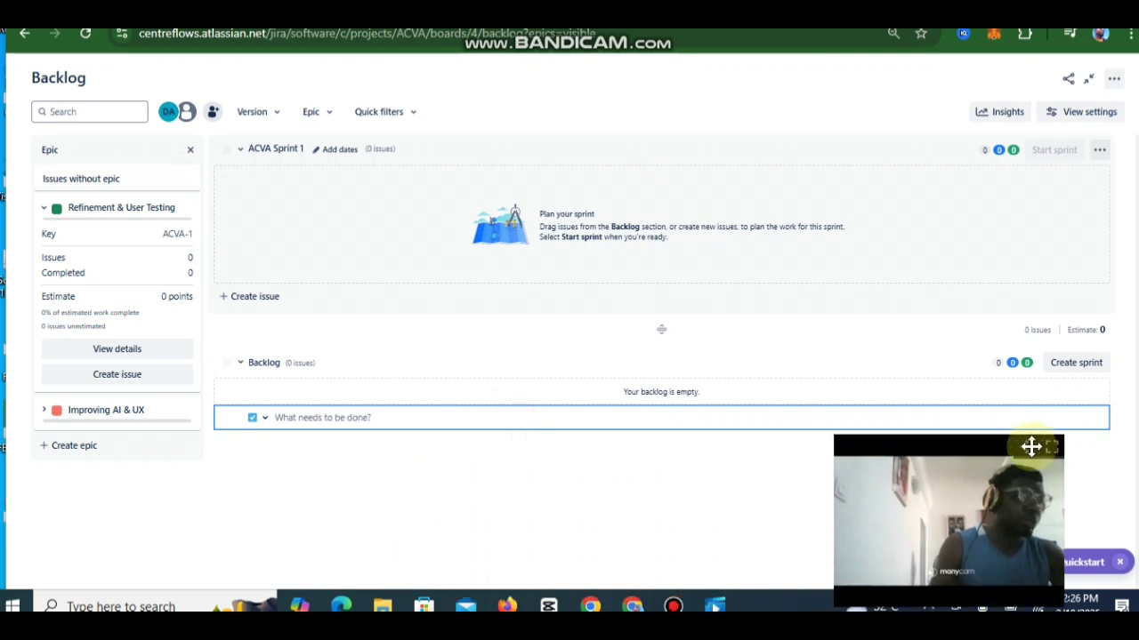
pyautogui.click(266, 418)
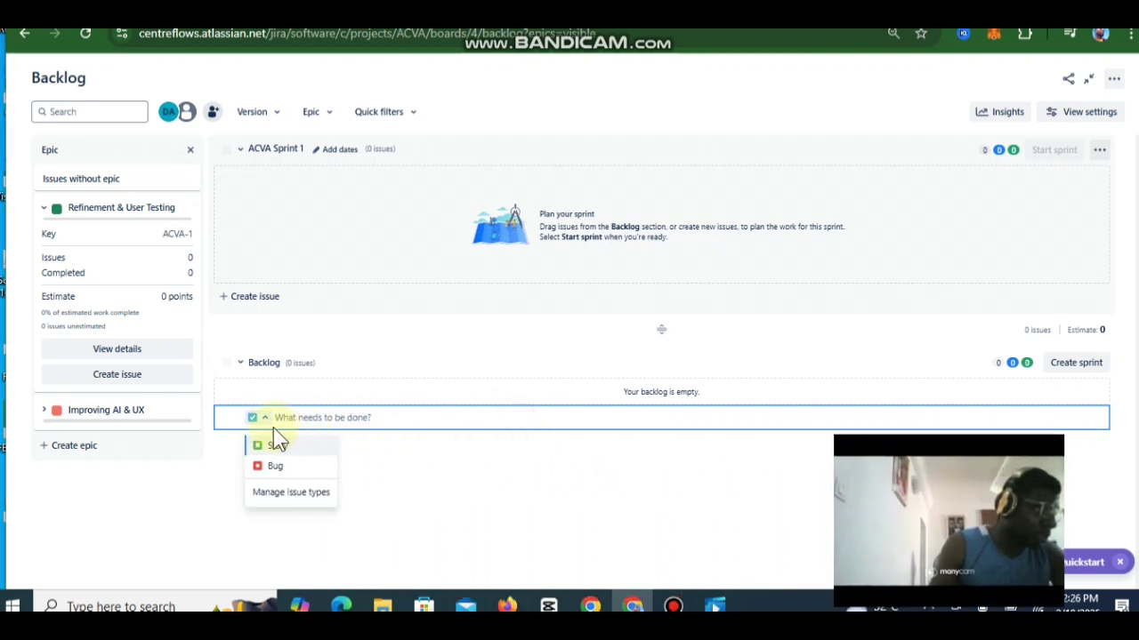
pyautogui.click(300, 420)
pyautogui.click(266, 420)
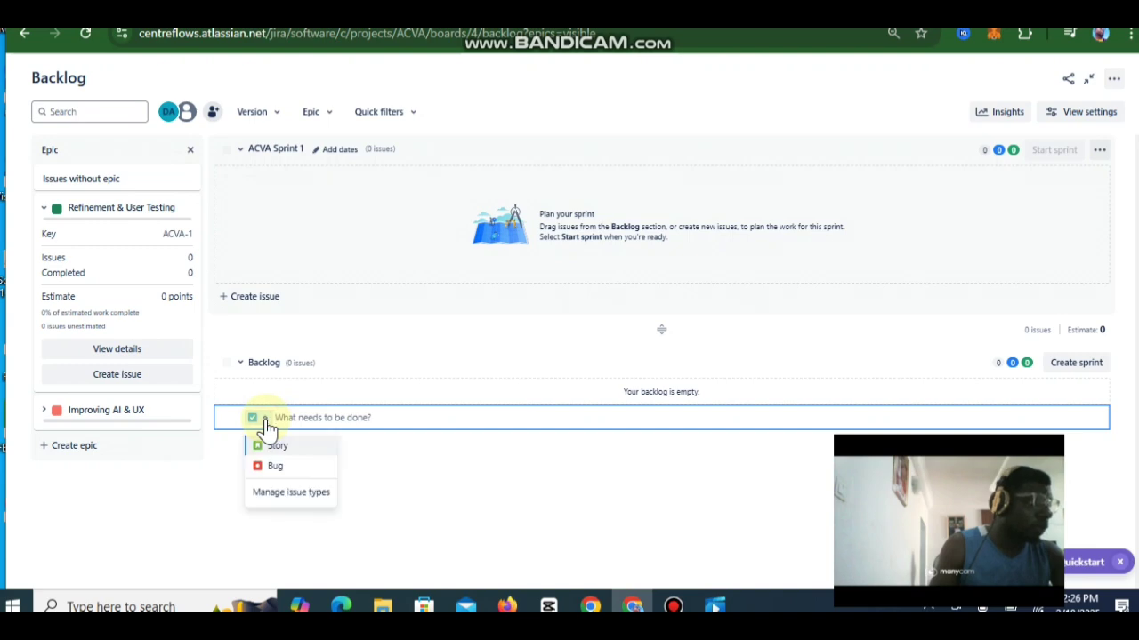
pyautogui.click(266, 421)
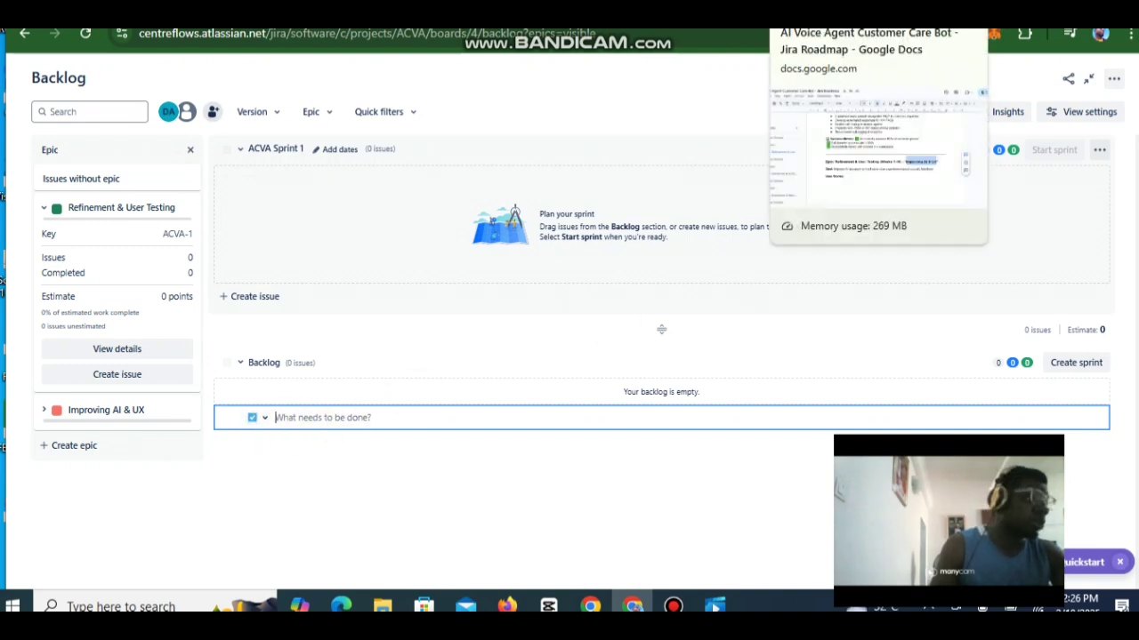
# - Switch to the roadmap document in Google Docs and copy the customer's accent and speech user story under the "Refinement & User Testing" epic
pyautogui.click(827, 11)
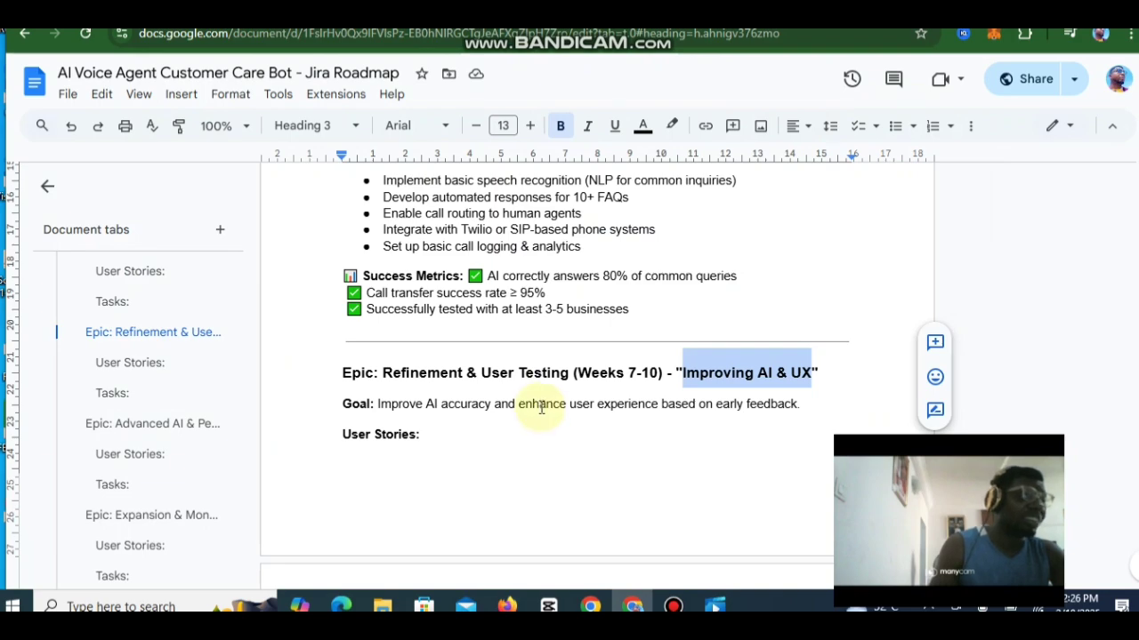
pyautogui.scroll(3, 545, 405)
pyautogui.scroll(4, 553, 397)
pyautogui.scroll(-9, 559, 395)
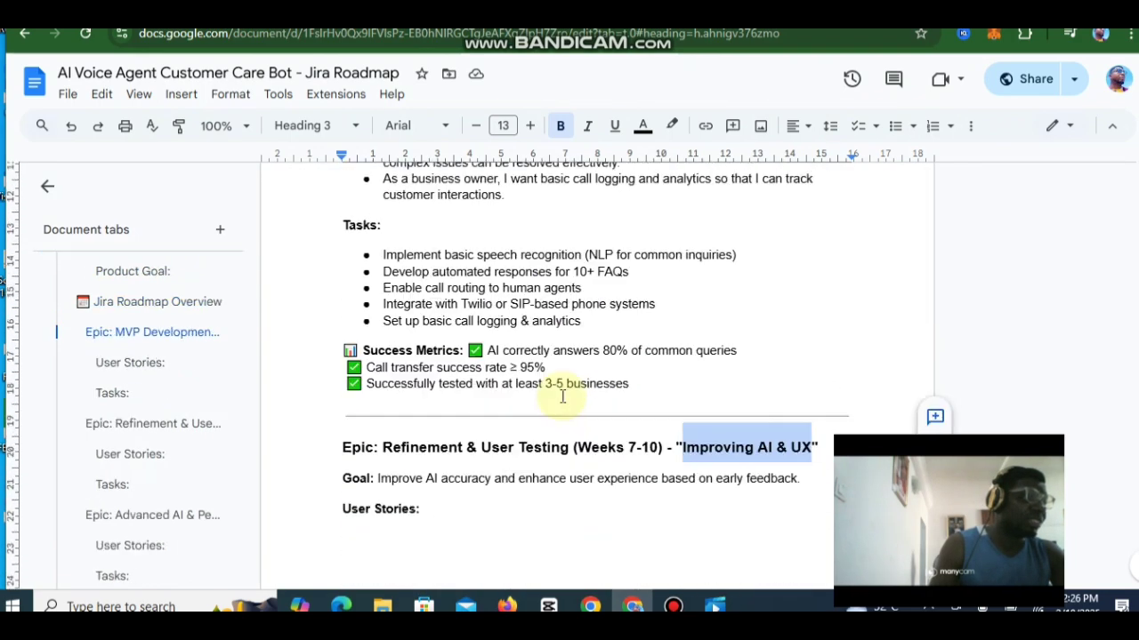
pyautogui.scroll(-3, 562, 382)
pyautogui.scroll(4, 500, 394)
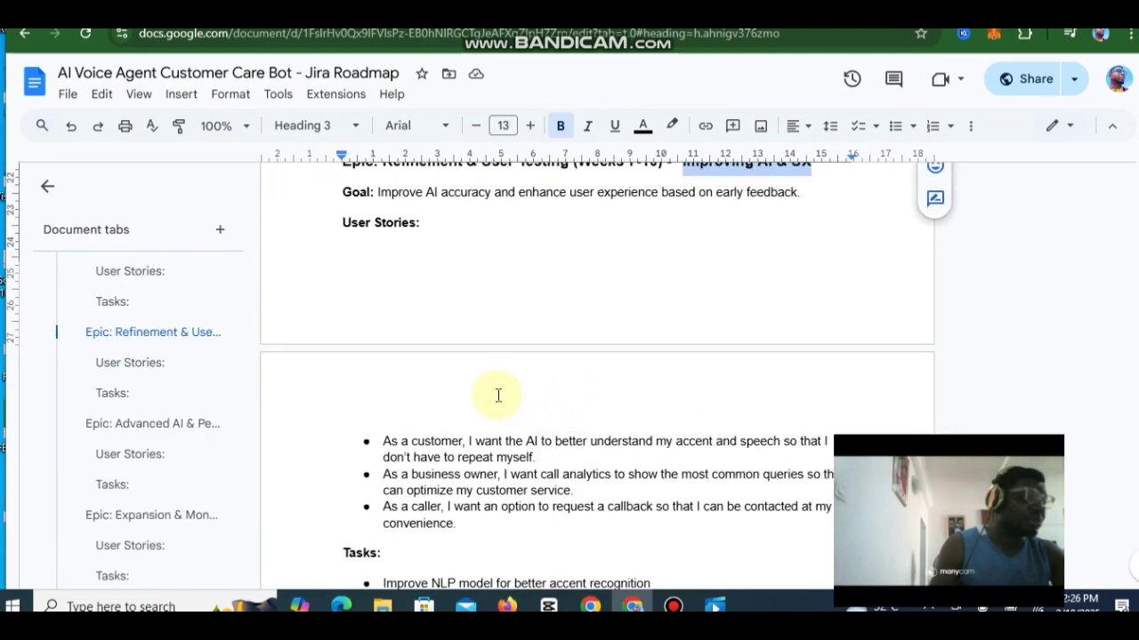
pyautogui.scroll(-2, 498, 390)
pyautogui.scroll(-3, 445, 374)
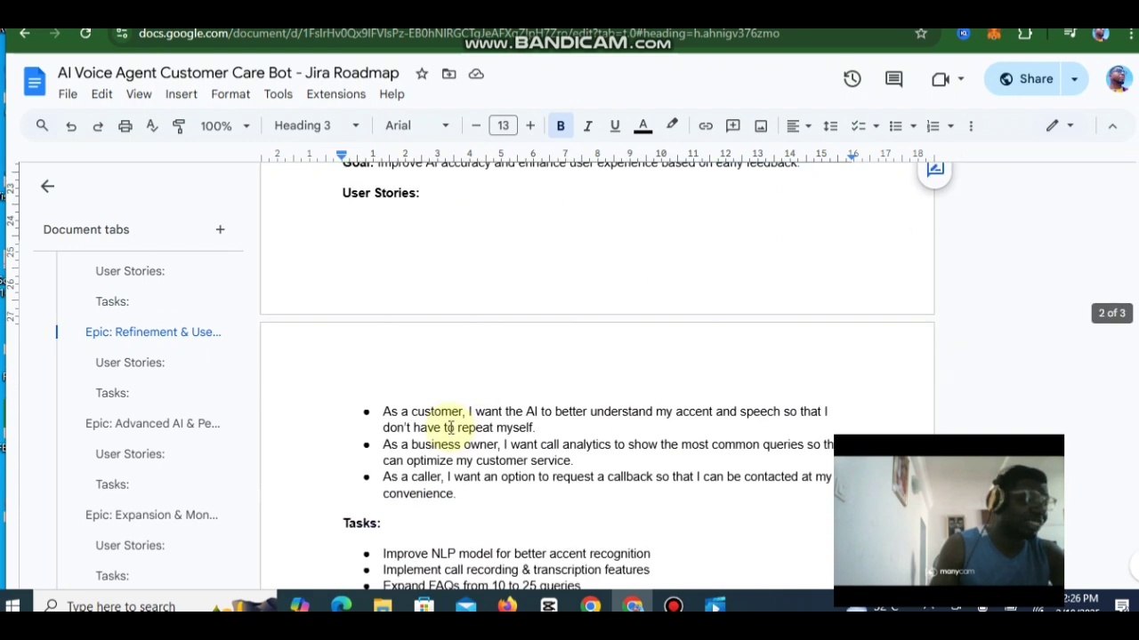
pyautogui.moveTo(385, 399); pyautogui.dragTo(528, 414)
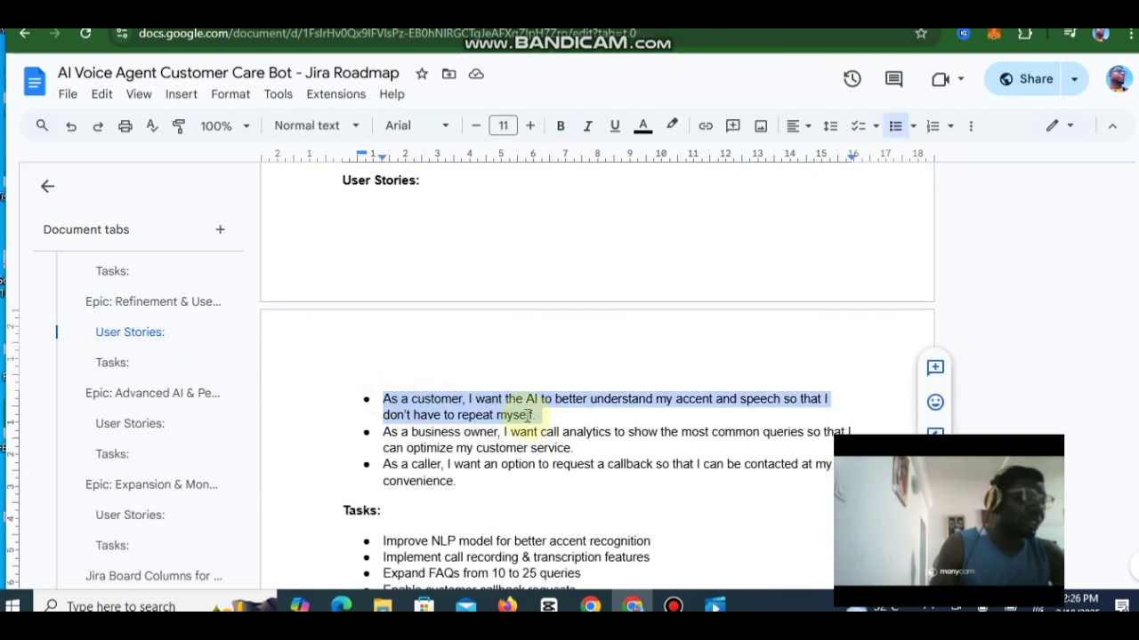
pyautogui.rightClick(521, 422)
pyautogui.click(574, 189)
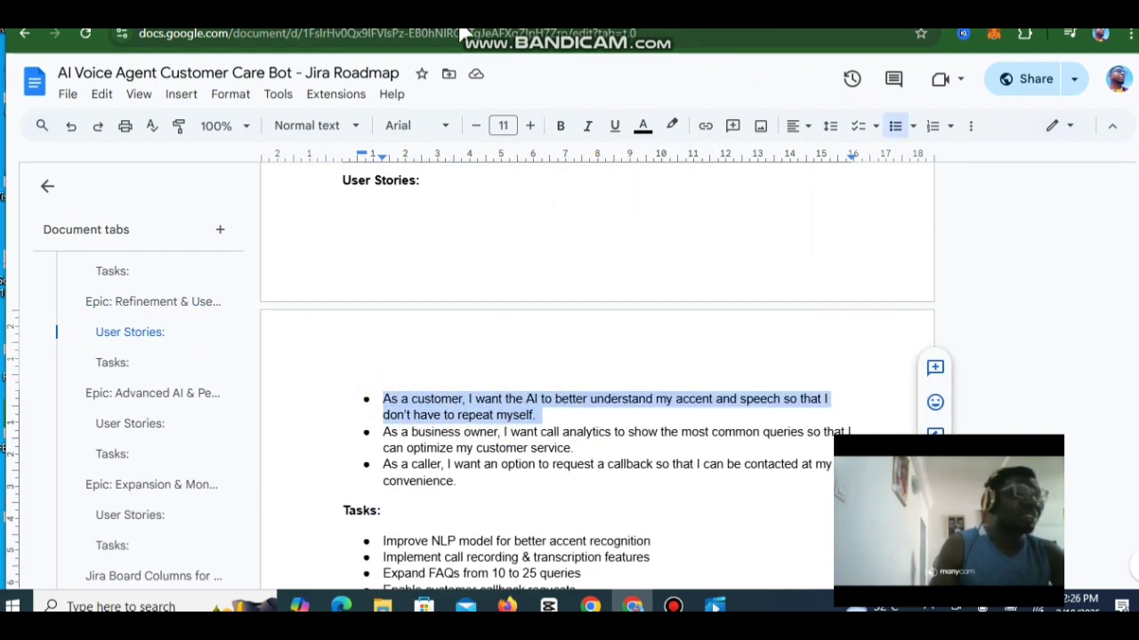
# - Return to the Jira backlog and create a Story-type issue from the copied customer user story, without its final full stop
pyautogui.click(345, 12)
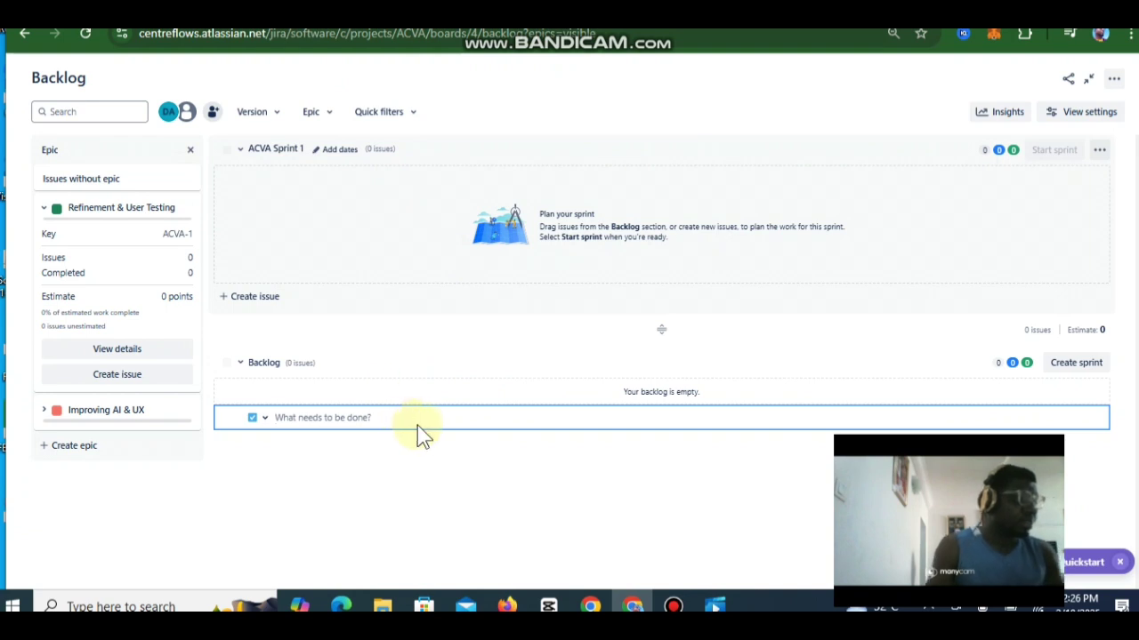
pyautogui.hotkey('ctrl', 'v')
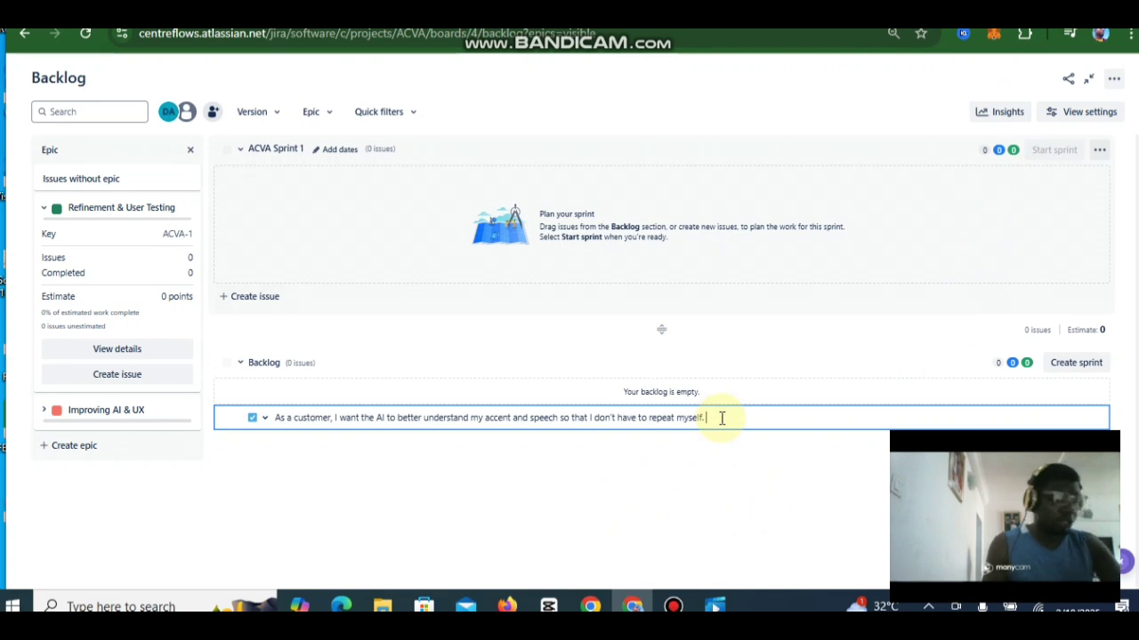
pyautogui.click(267, 419)
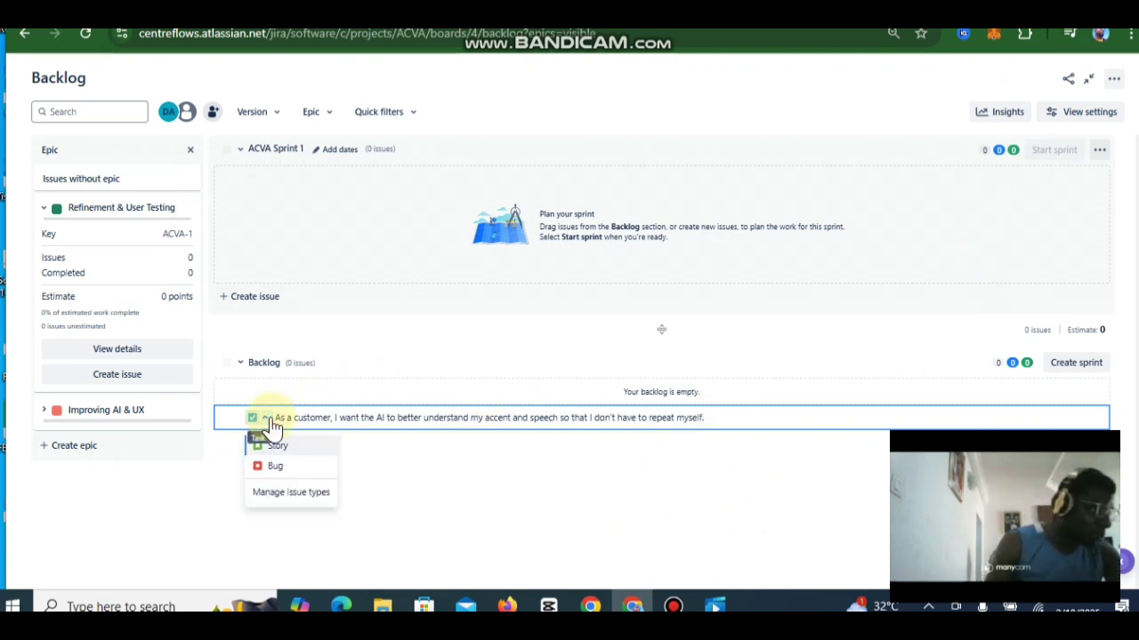
pyautogui.click(293, 447)
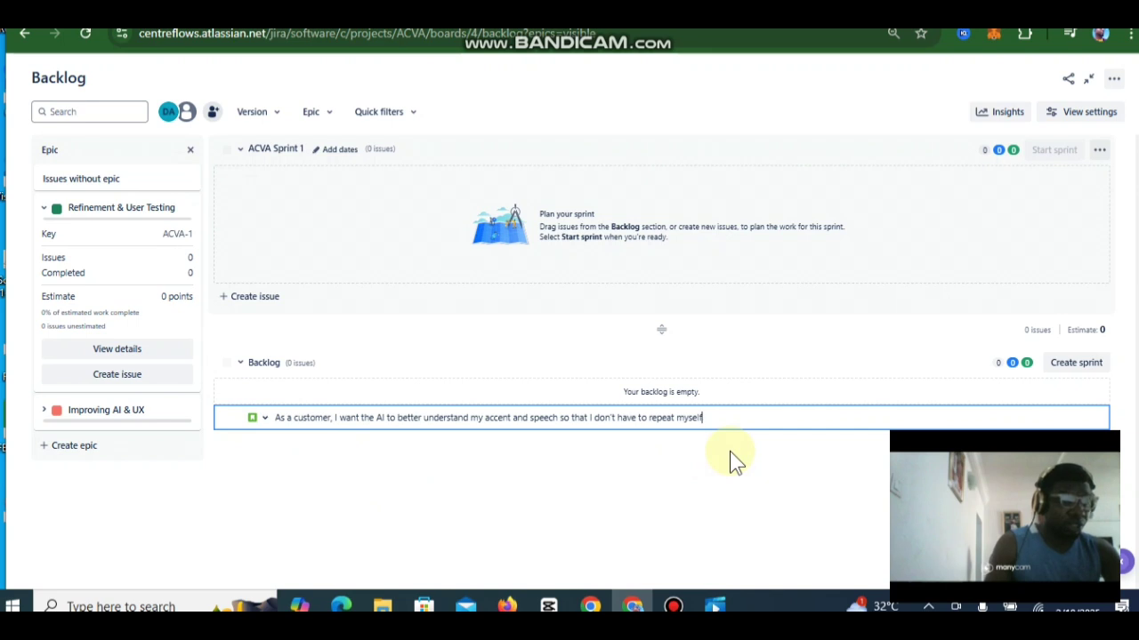
pyautogui.press('Return')
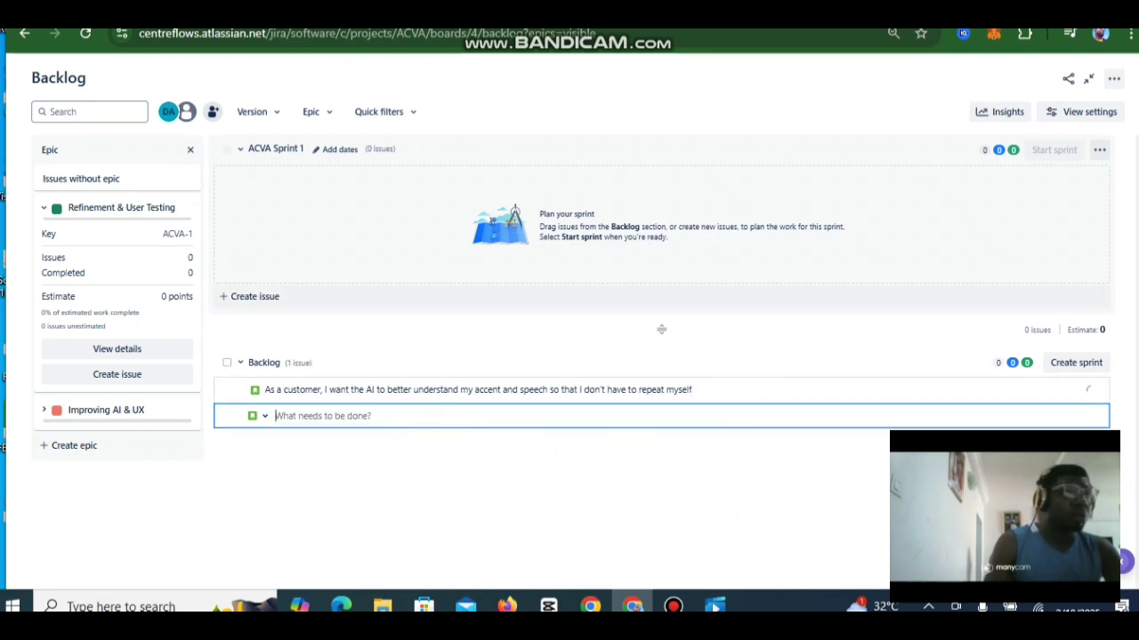
# - Copy the business owner's call analytics user story from the roadmap document and create it as a Story in the Jira backlog
pyautogui.hotkey('alt', 'Tab')
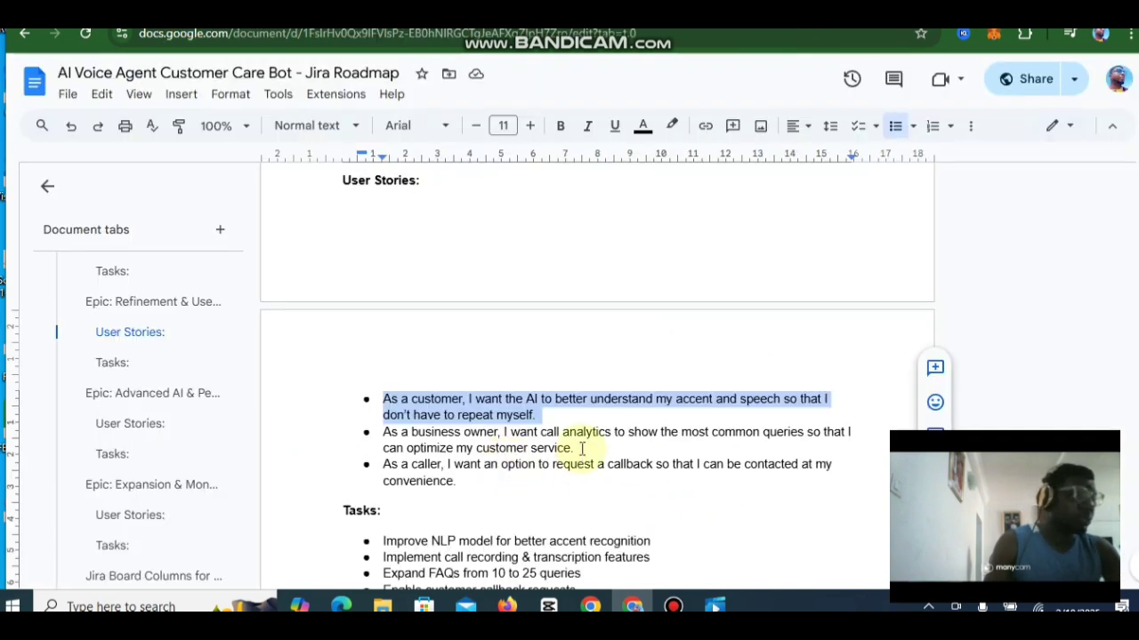
pyautogui.moveTo(582, 448); pyautogui.dragTo(385, 432)
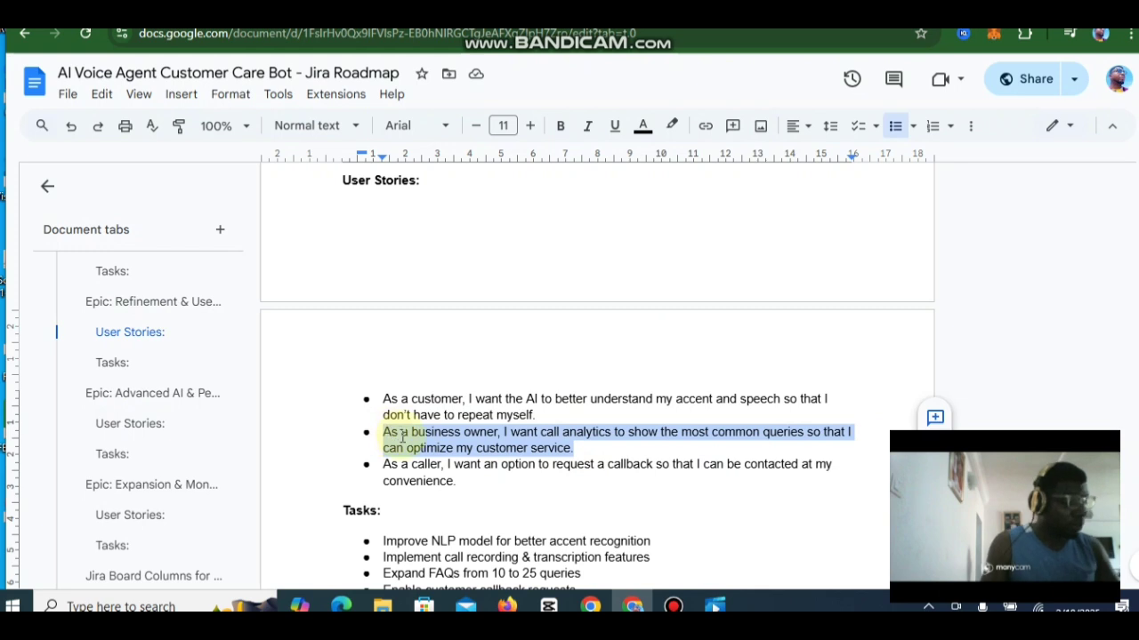
pyautogui.hotkey('alt', 'Tab')
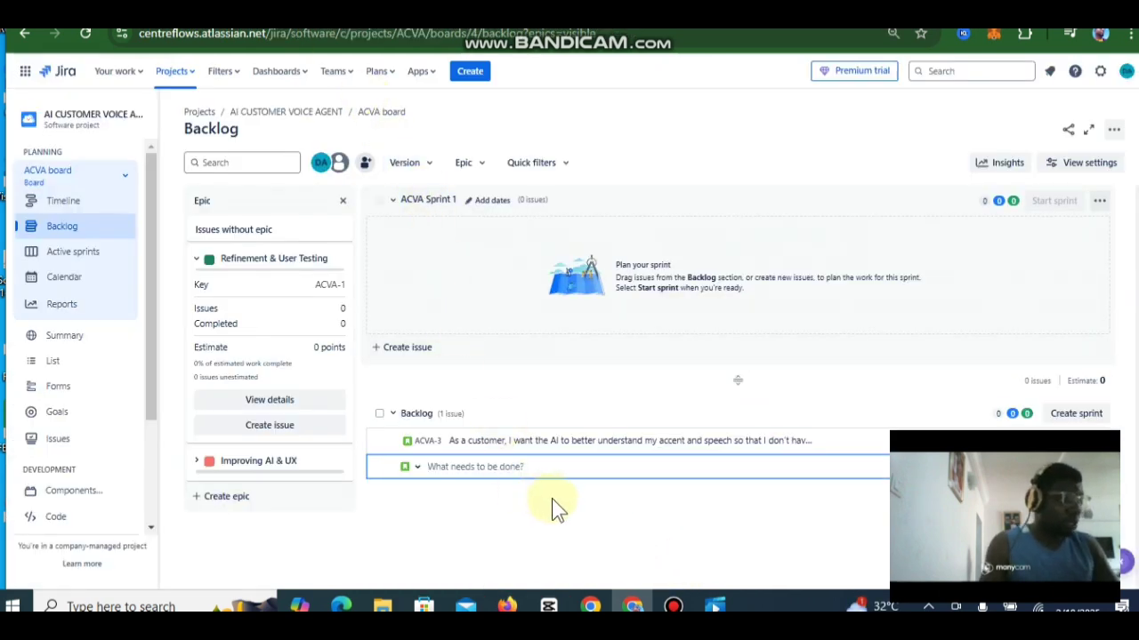
pyautogui.hotkey('ctrl', 'v')
pyautogui.press('Return')
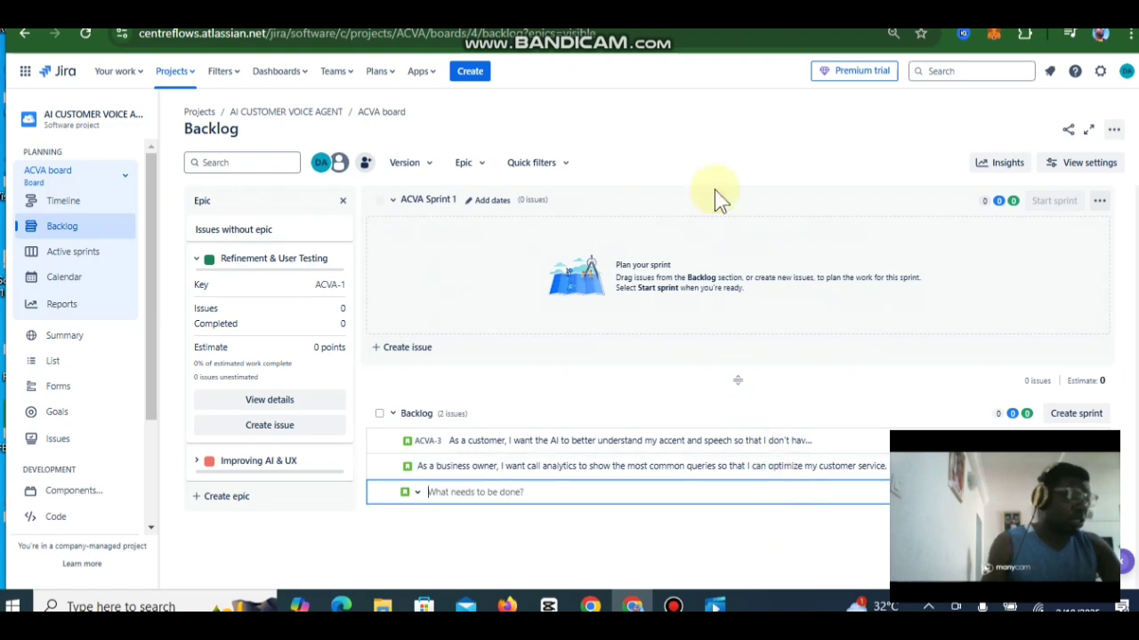
# - Copy the caller's callback request user story from the roadmap document and create it as a Story in the Jira backlog
pyautogui.hotkey('alt', 'Tab')
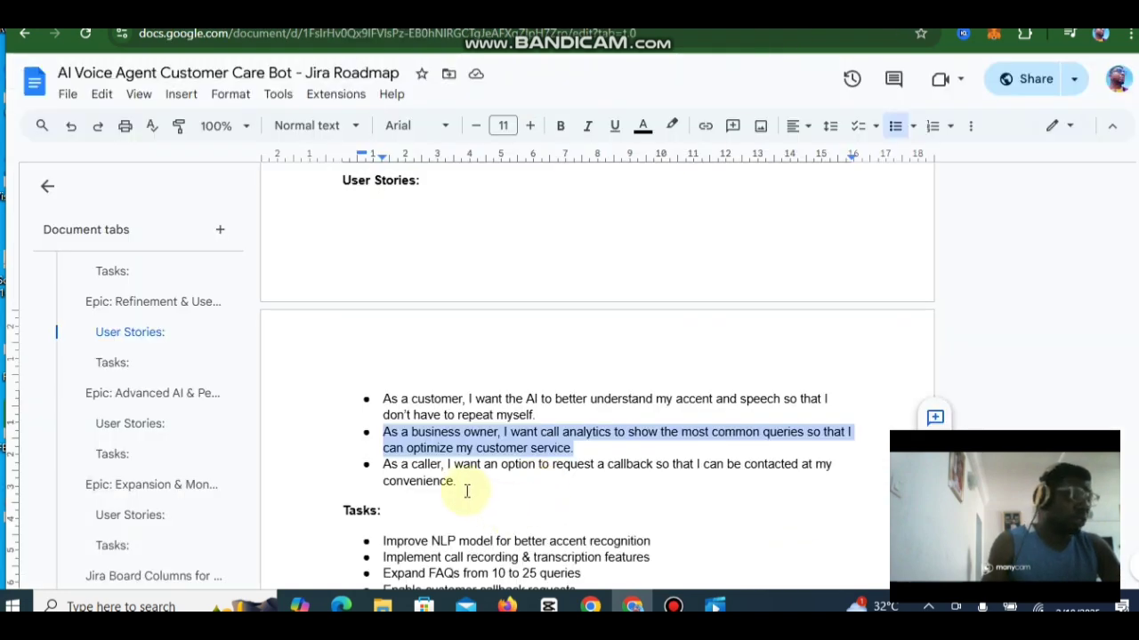
pyautogui.moveTo(457, 482); pyautogui.dragTo(384, 471)
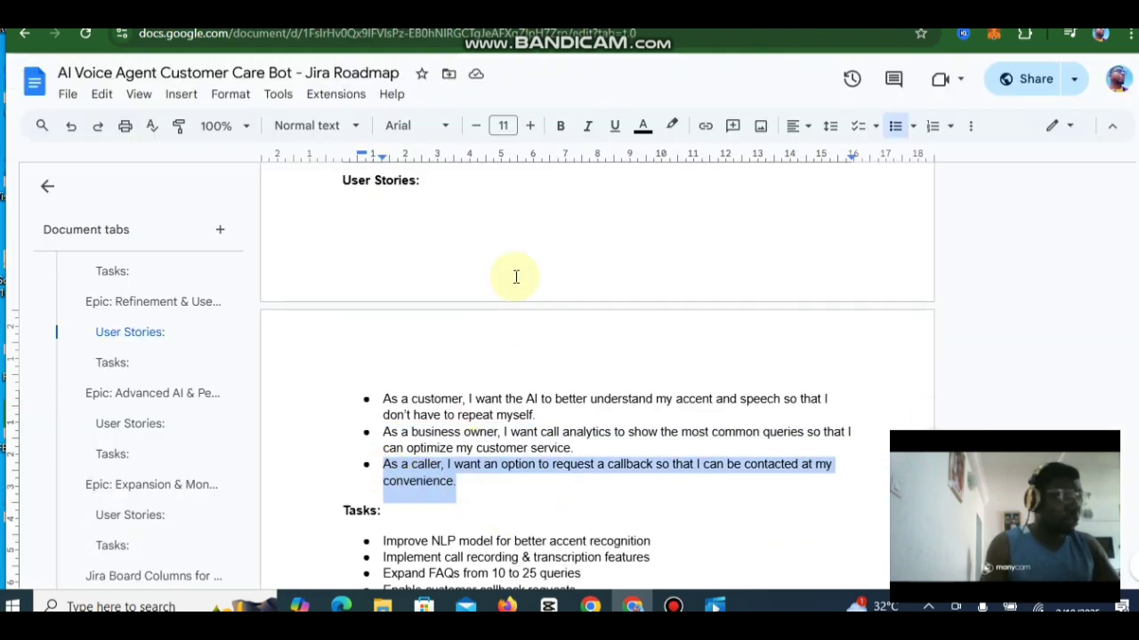
pyautogui.click(632, 606)
pyautogui.moveTo(640, 603)
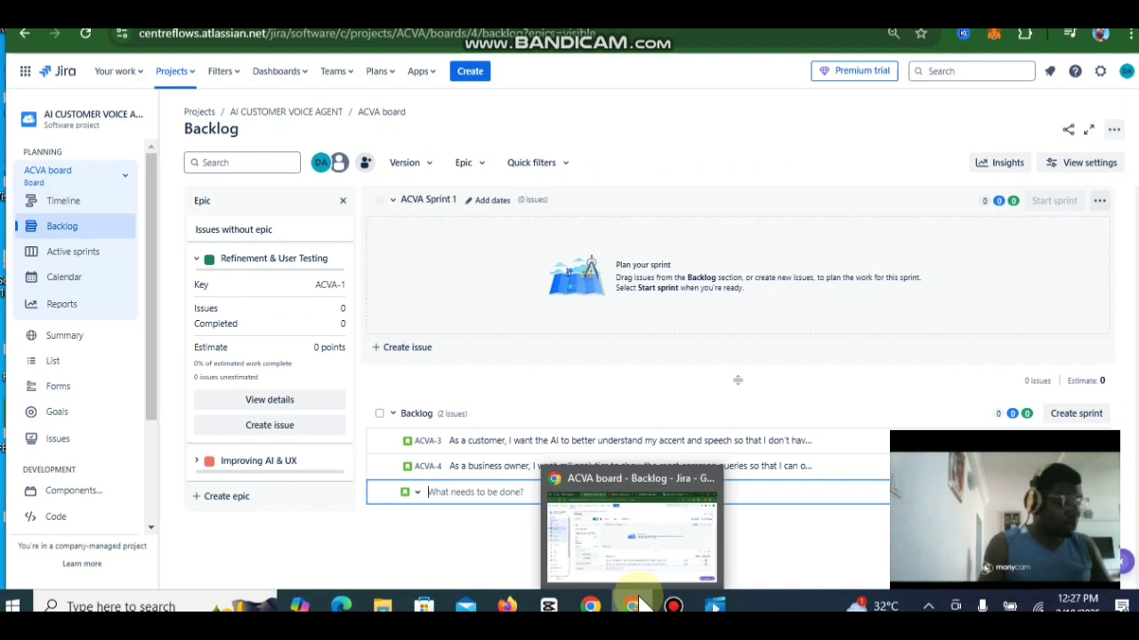
pyautogui.click(481, 494)
pyautogui.hotkey('ctrl', 'v')
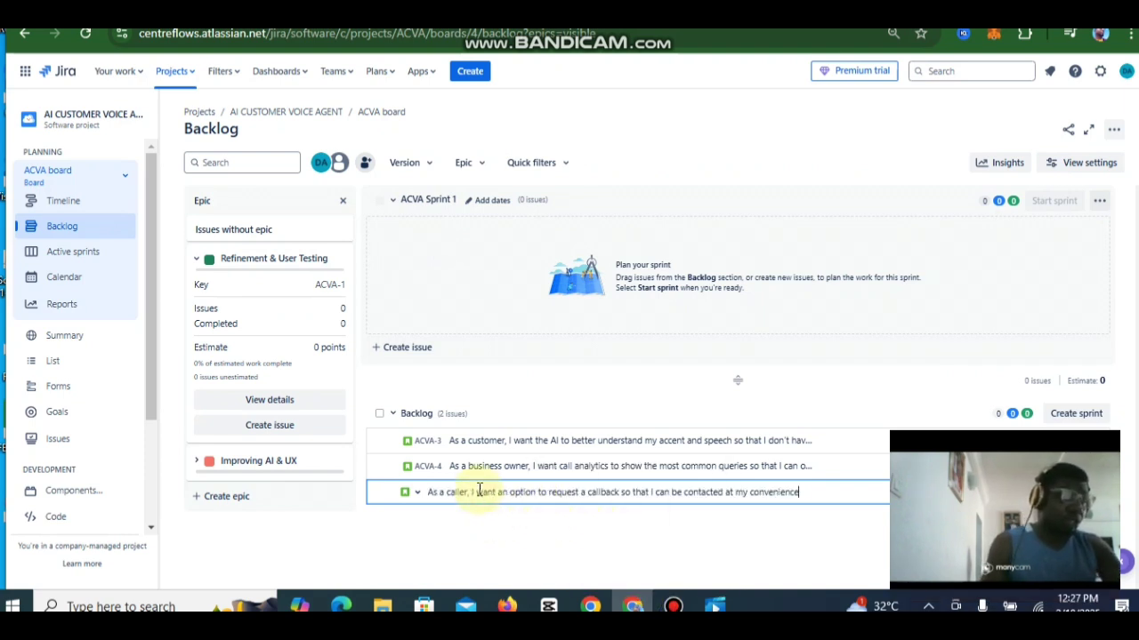
pyautogui.press('Return')
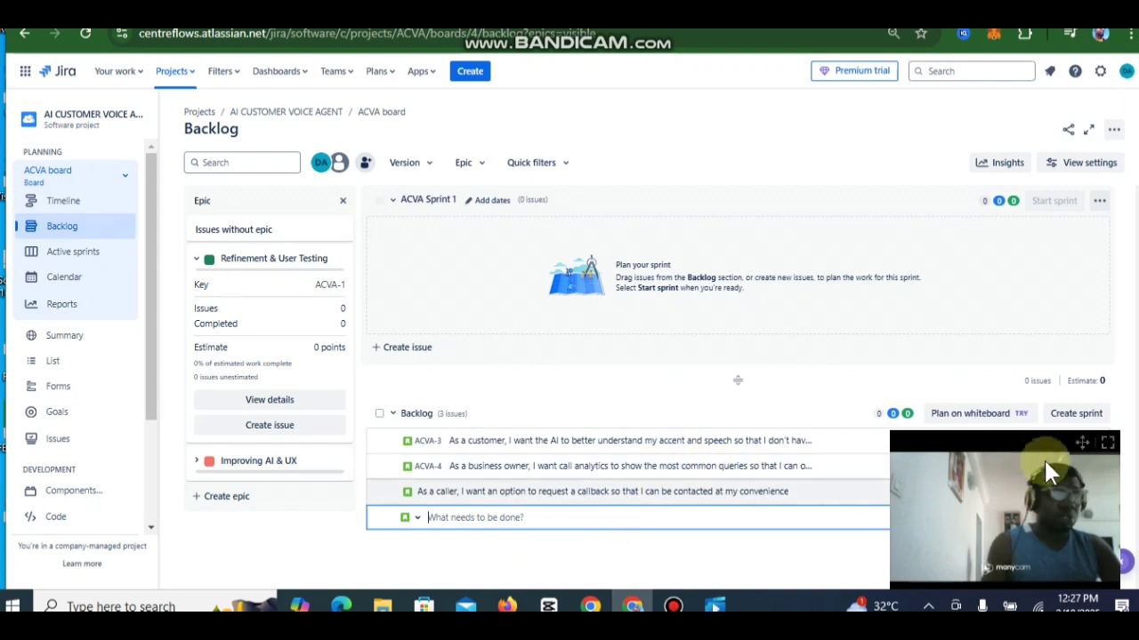
pyautogui.moveTo(1094, 443); pyautogui.dragTo(216, 459)
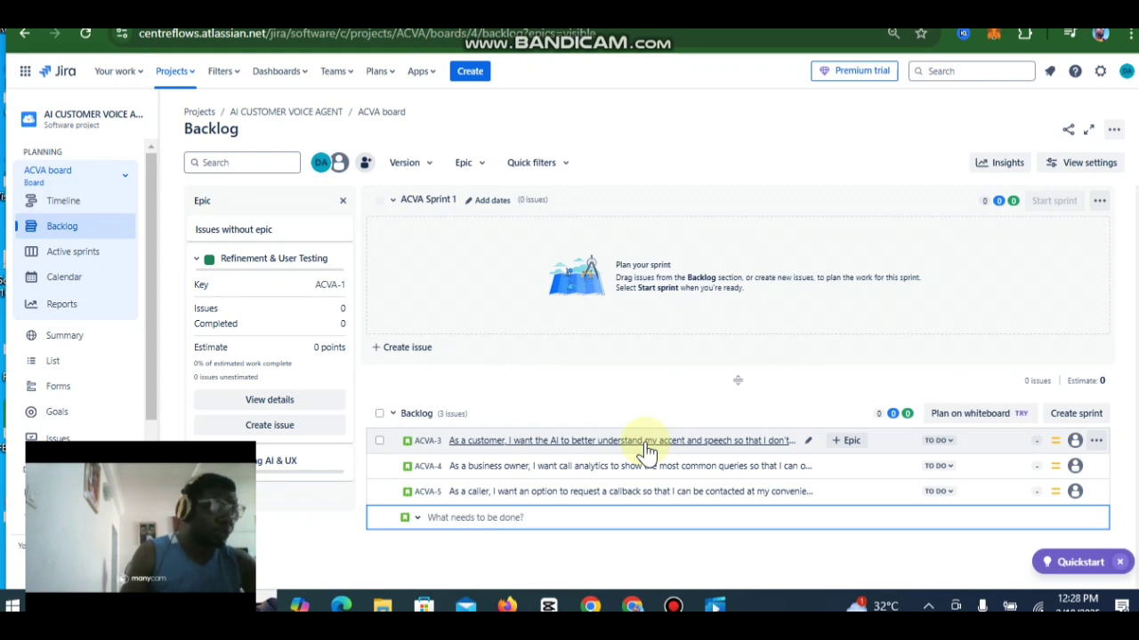
pyautogui.click(673, 445)
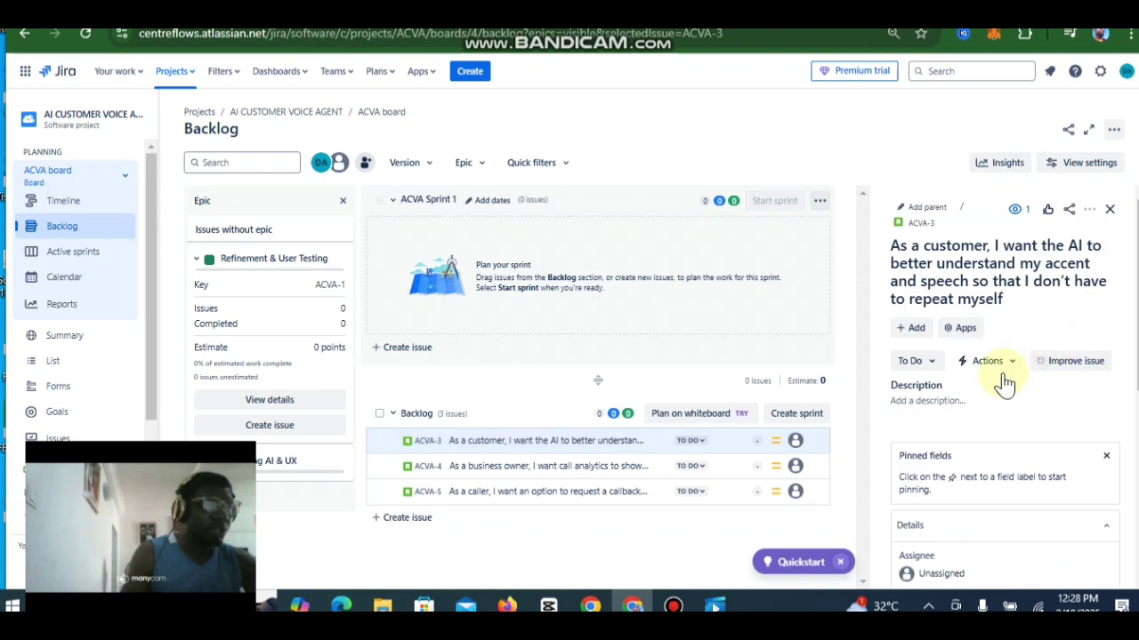
pyautogui.click(916, 214)
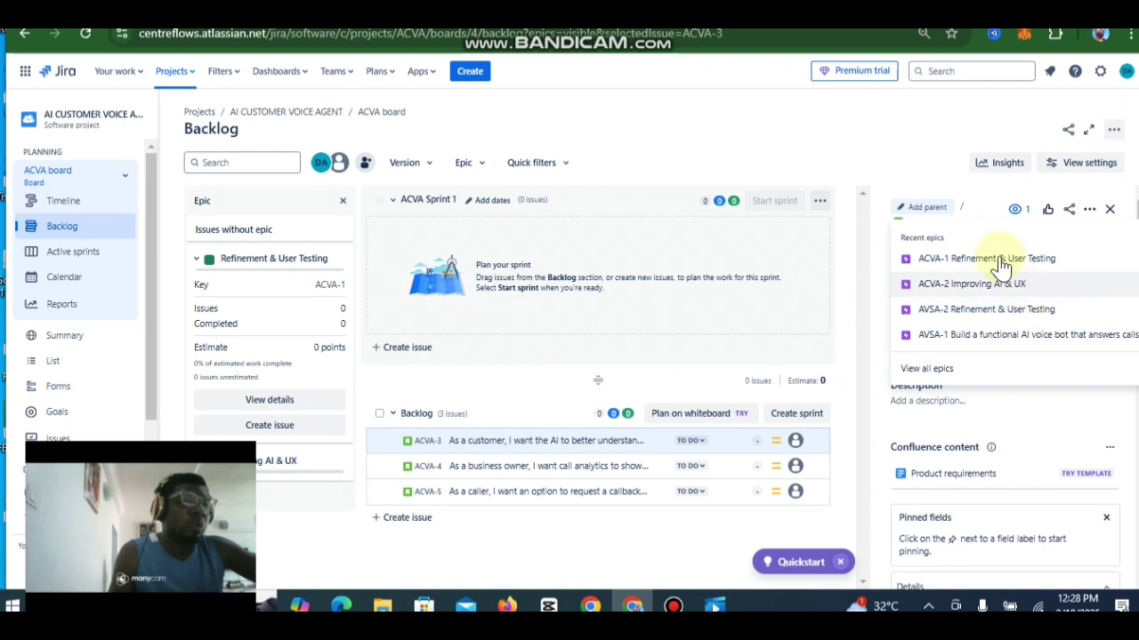
pyautogui.click(254, 258)
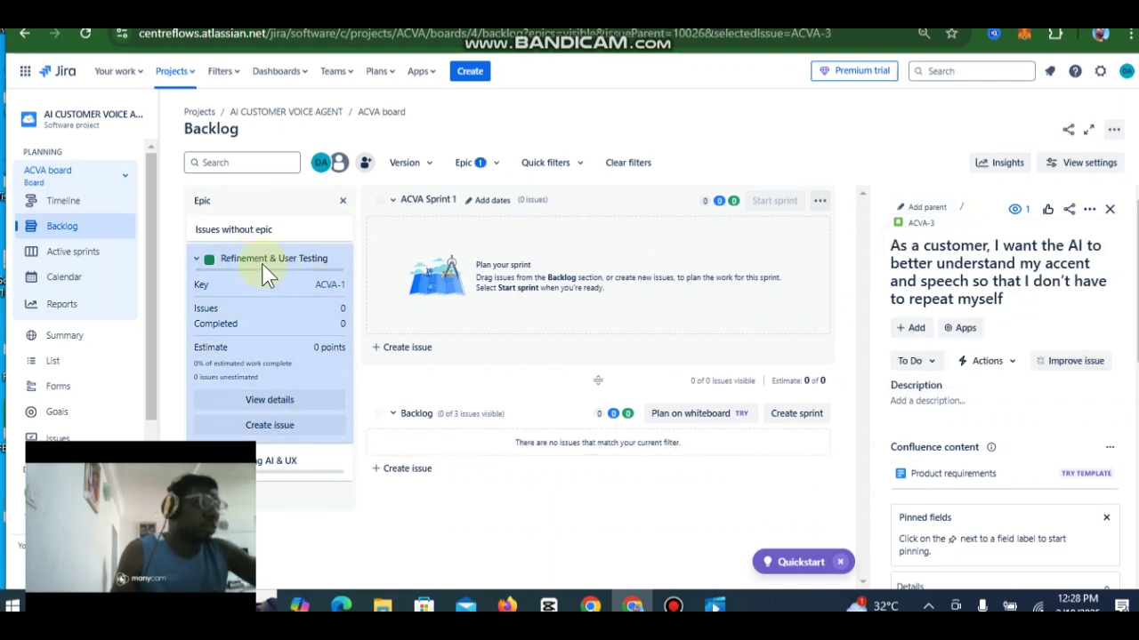
pyautogui.click(227, 257)
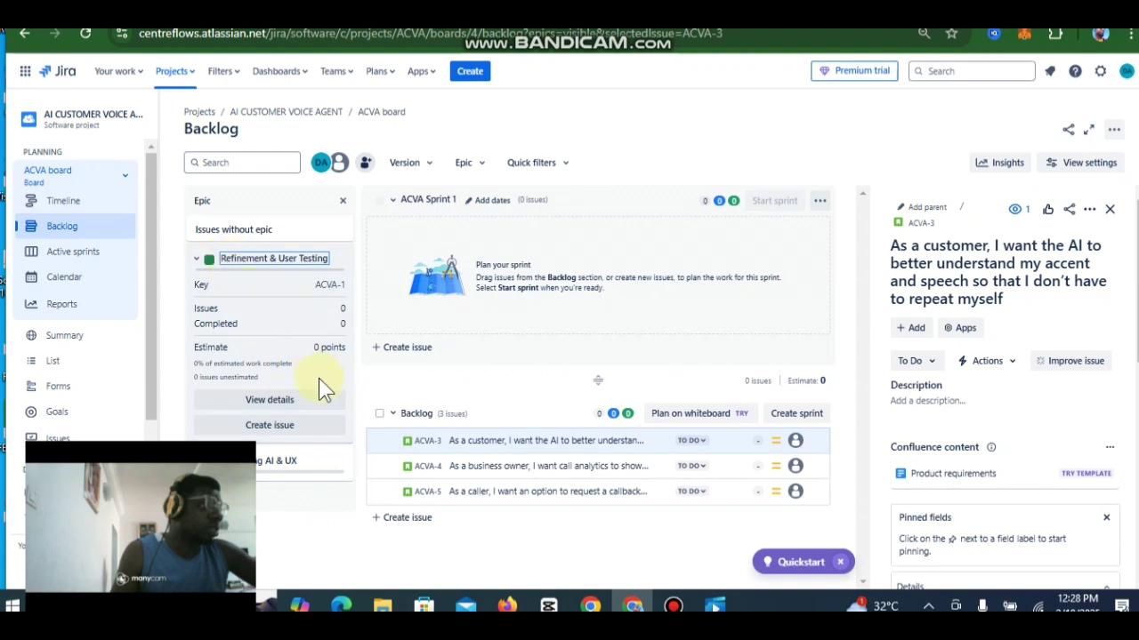
# - Rename the "Refinement & User Testing" epic to "Refinement & User Testing2" in its details and close them
pyautogui.click(283, 401)
pyautogui.click(309, 400)
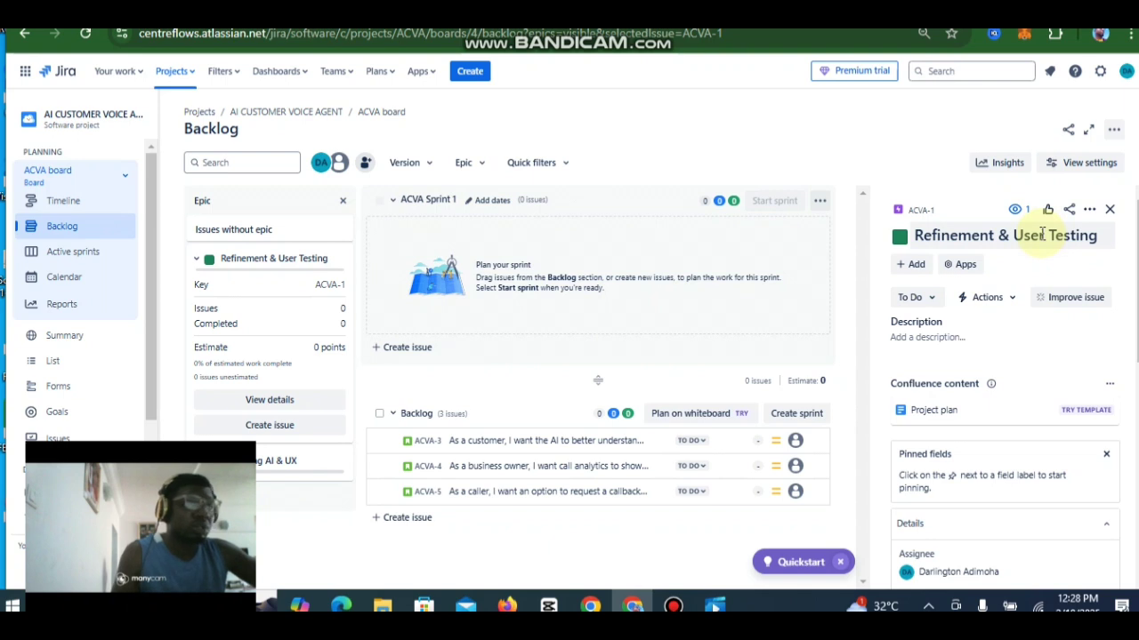
pyautogui.click(1088, 212)
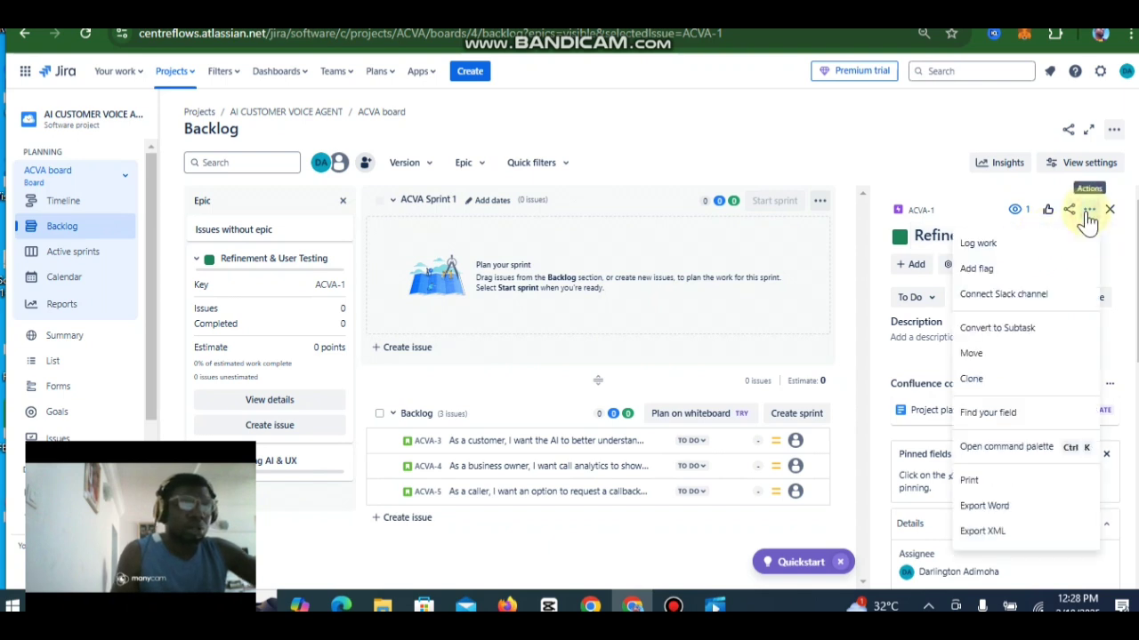
pyautogui.click(1086, 214)
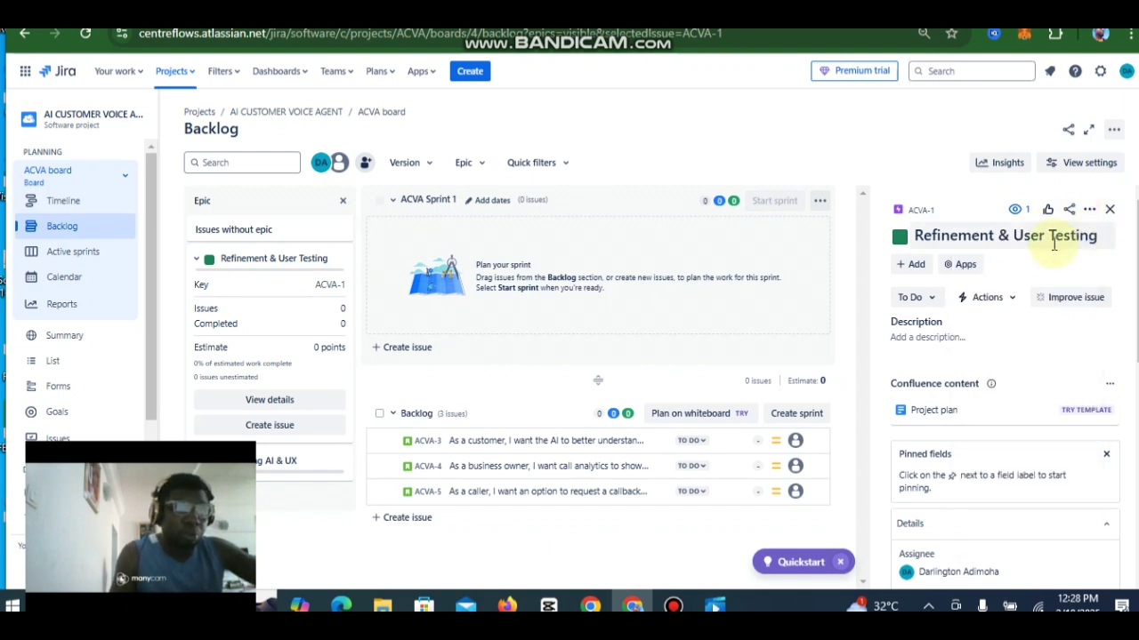
pyautogui.click(1096, 235)
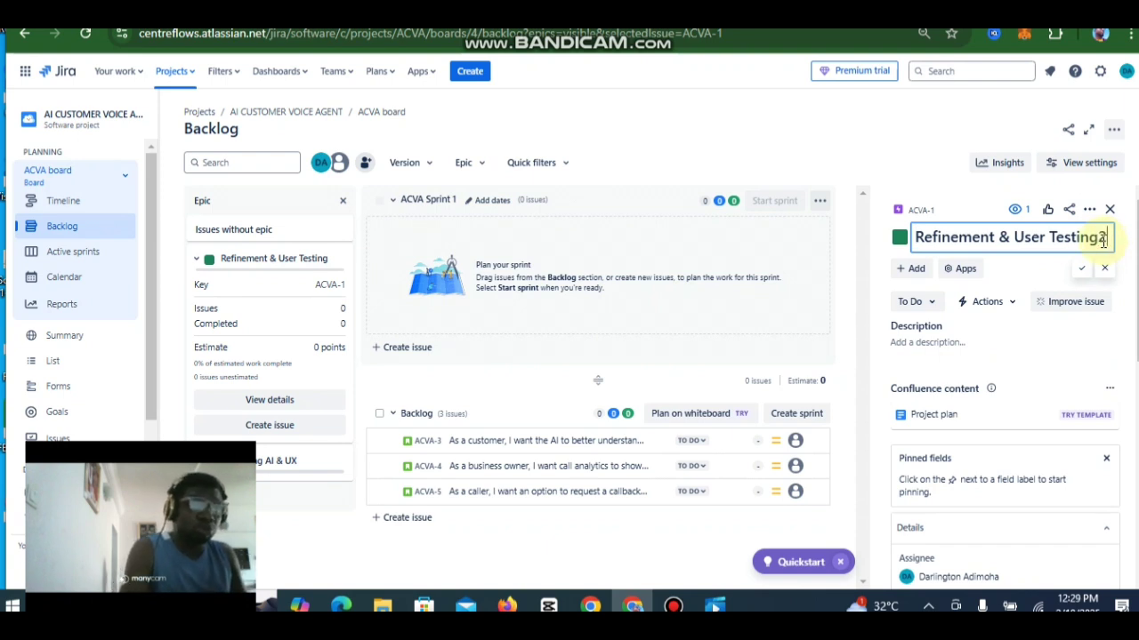
pyautogui.click(918, 180)
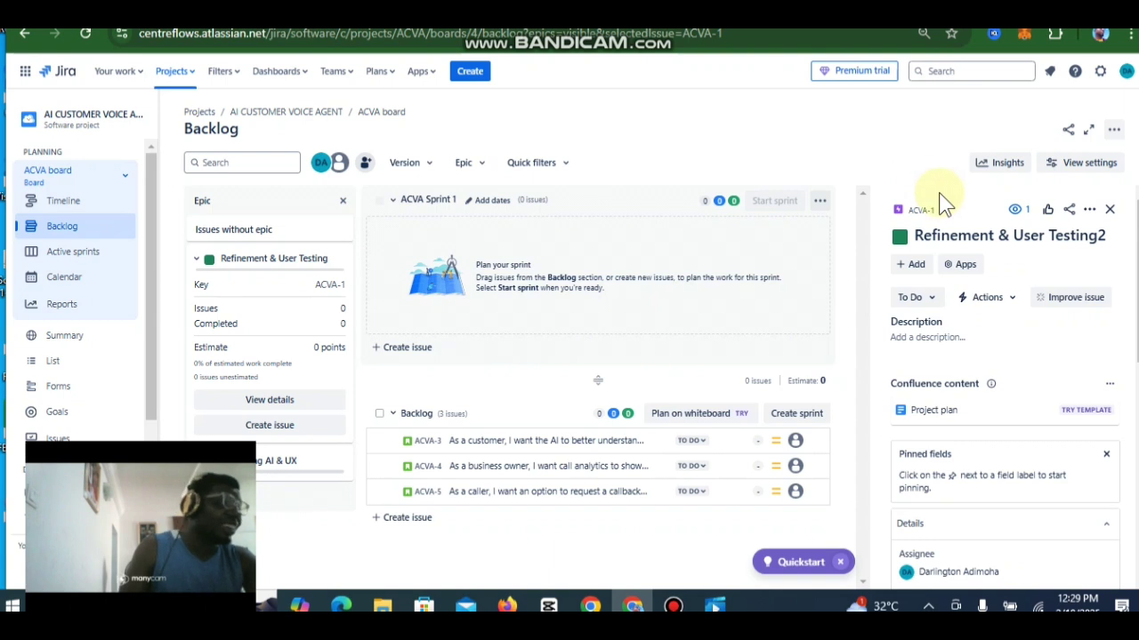
pyautogui.click(1111, 213)
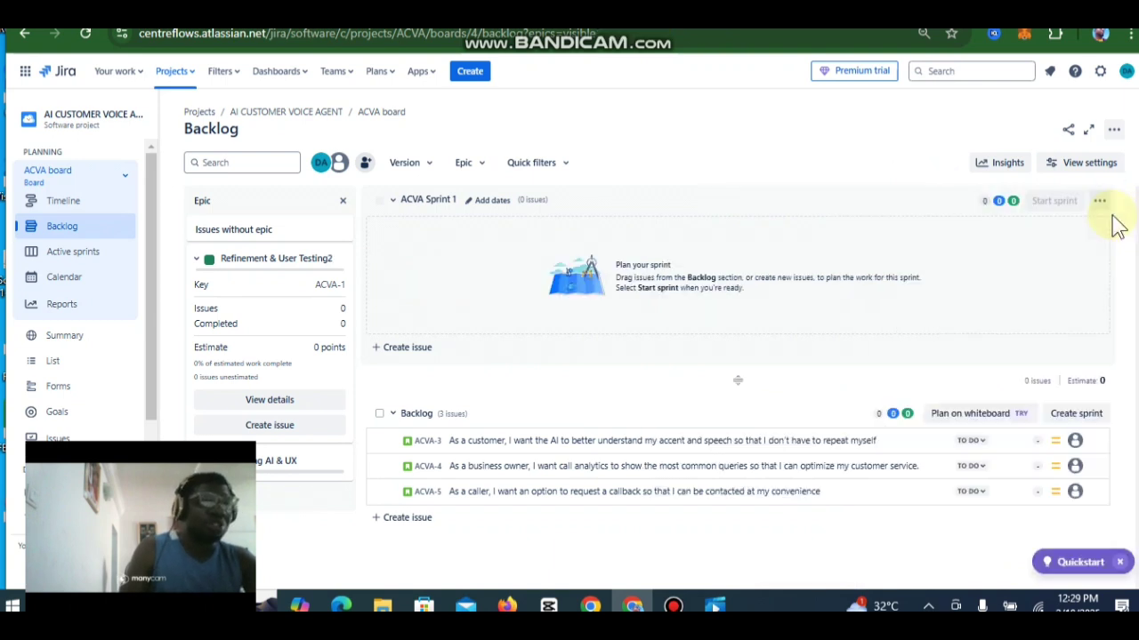
# - Set the refinement and user testing epic ACVA-1 as the parent of the customer story ACVA-3
pyautogui.click(574, 449)
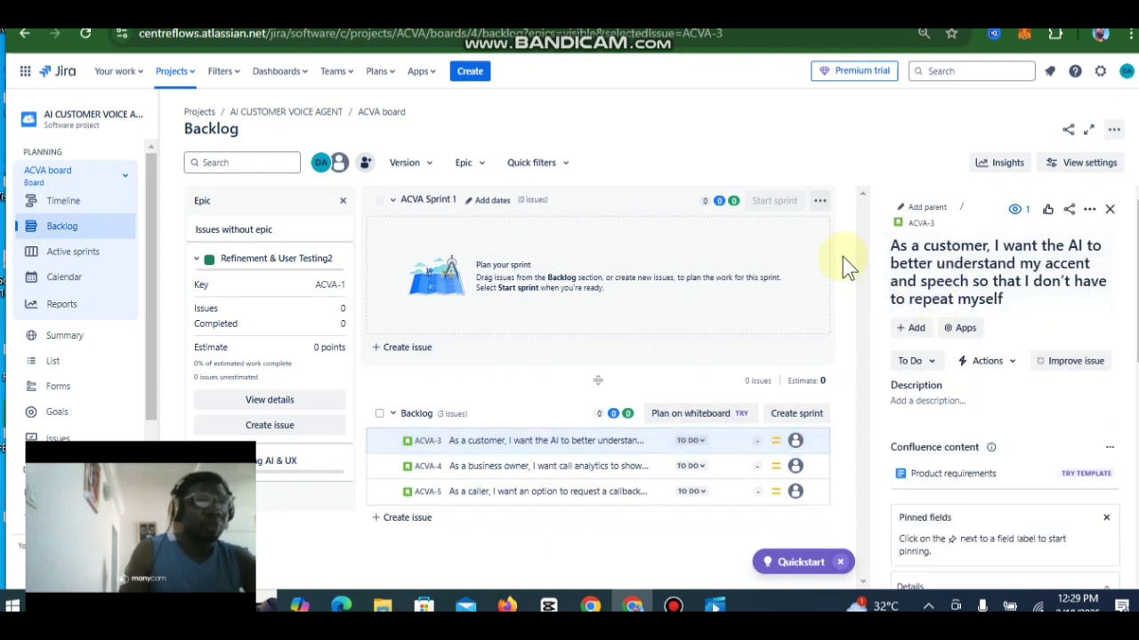
pyautogui.click(918, 217)
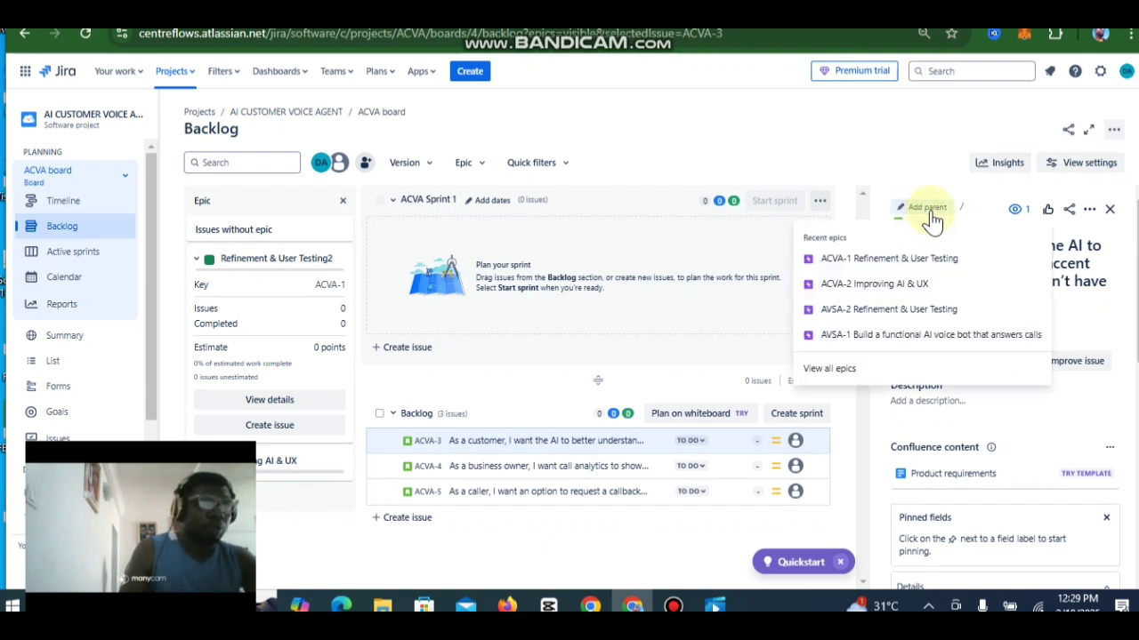
pyautogui.click(952, 267)
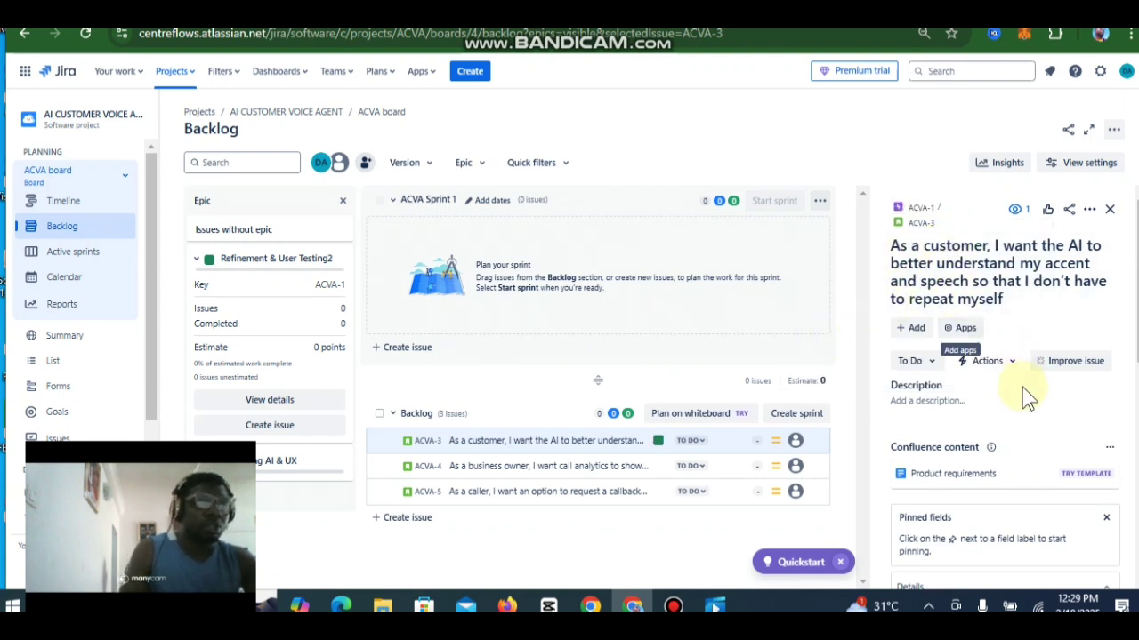
# - Set the Refinement & User Testing2 epic ACVA-1 as the parent of stories ACVA-4 and ACVA-5
pyautogui.click(551, 469)
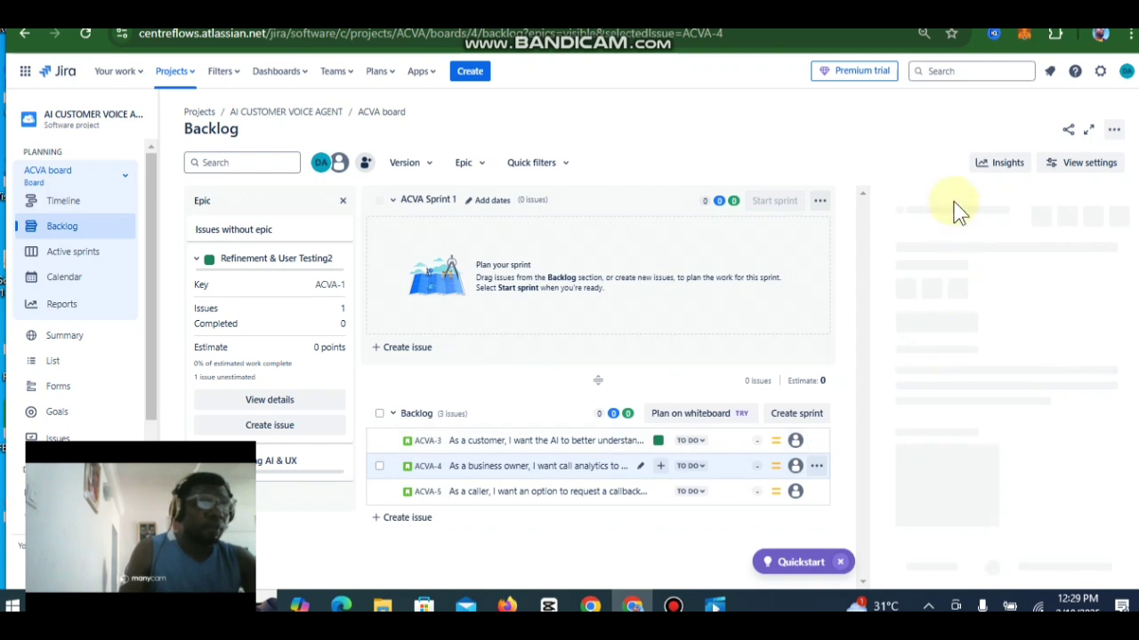
pyautogui.click(930, 210)
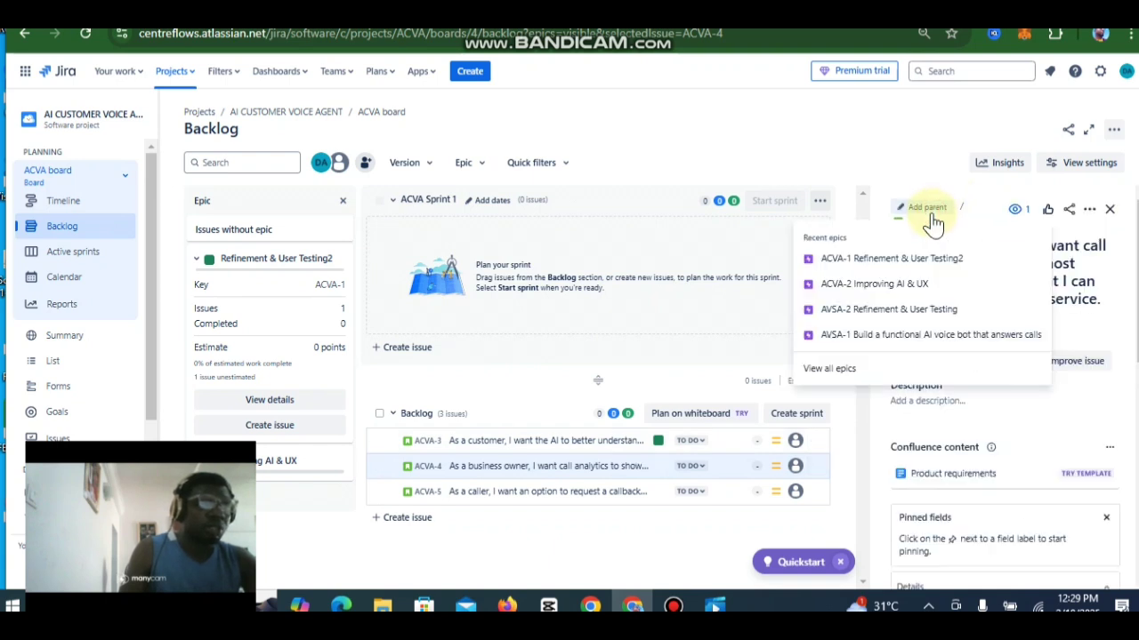
pyautogui.click(905, 266)
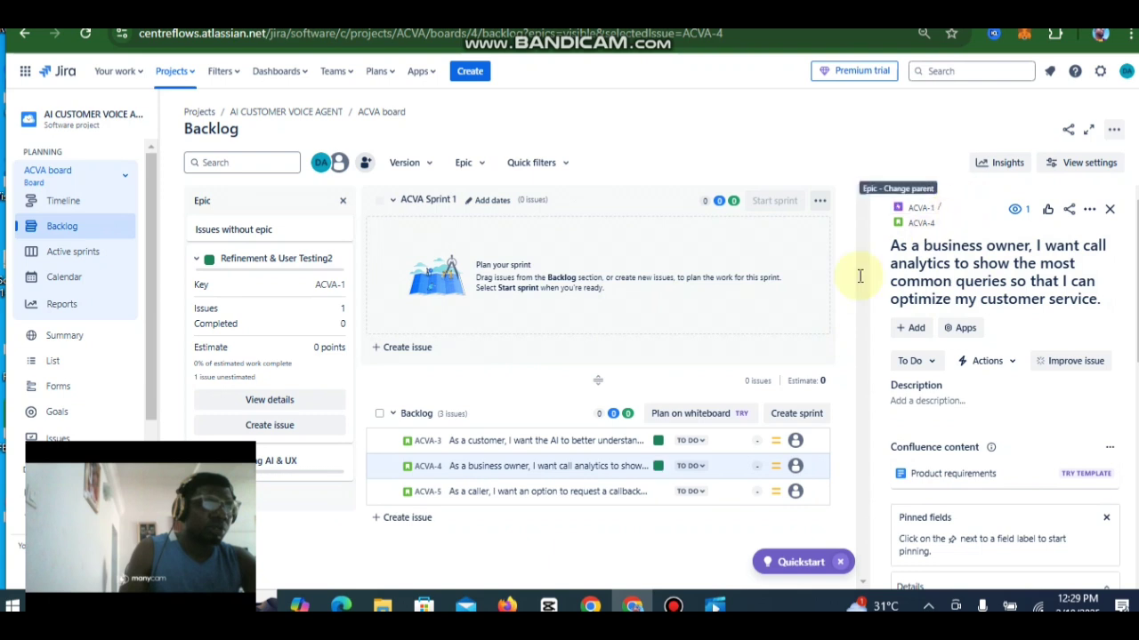
pyautogui.click(575, 498)
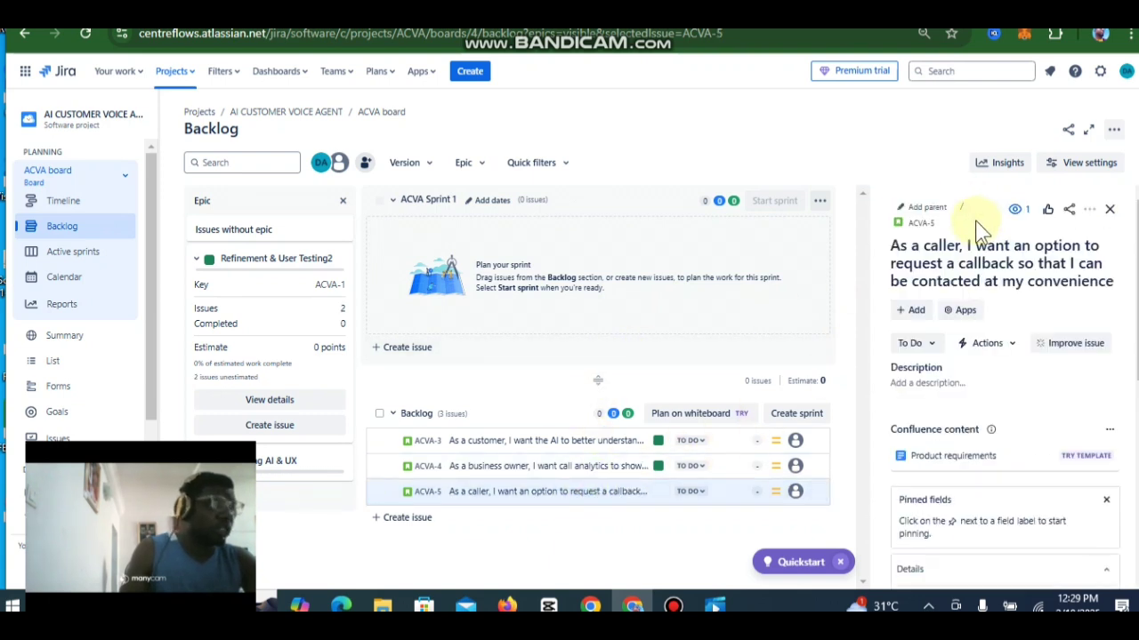
pyautogui.click(926, 210)
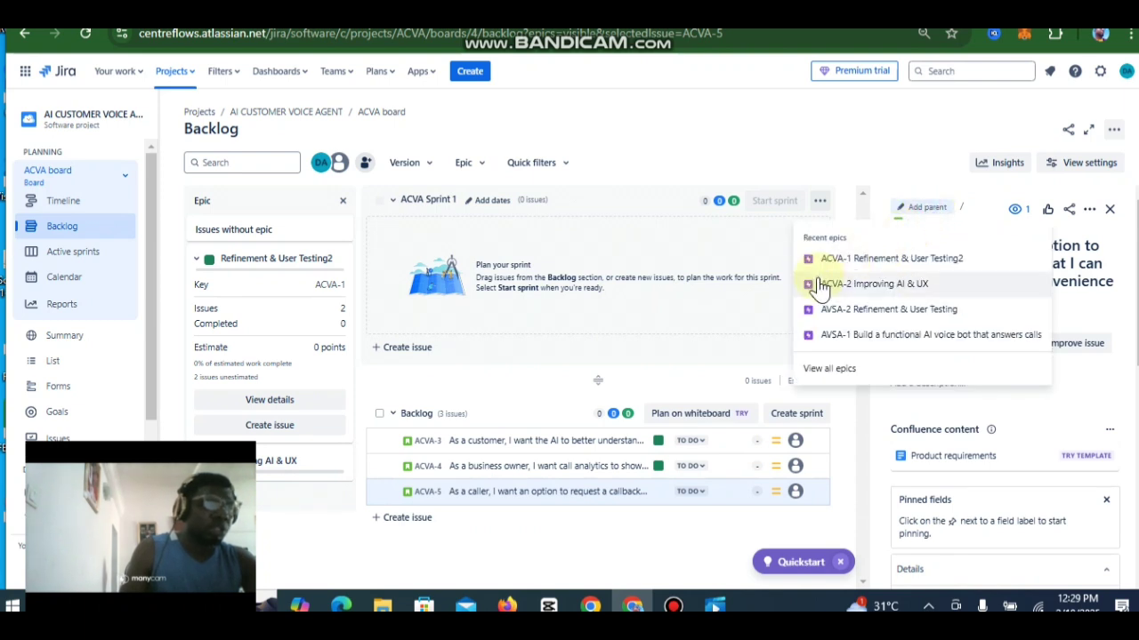
pyautogui.click(867, 258)
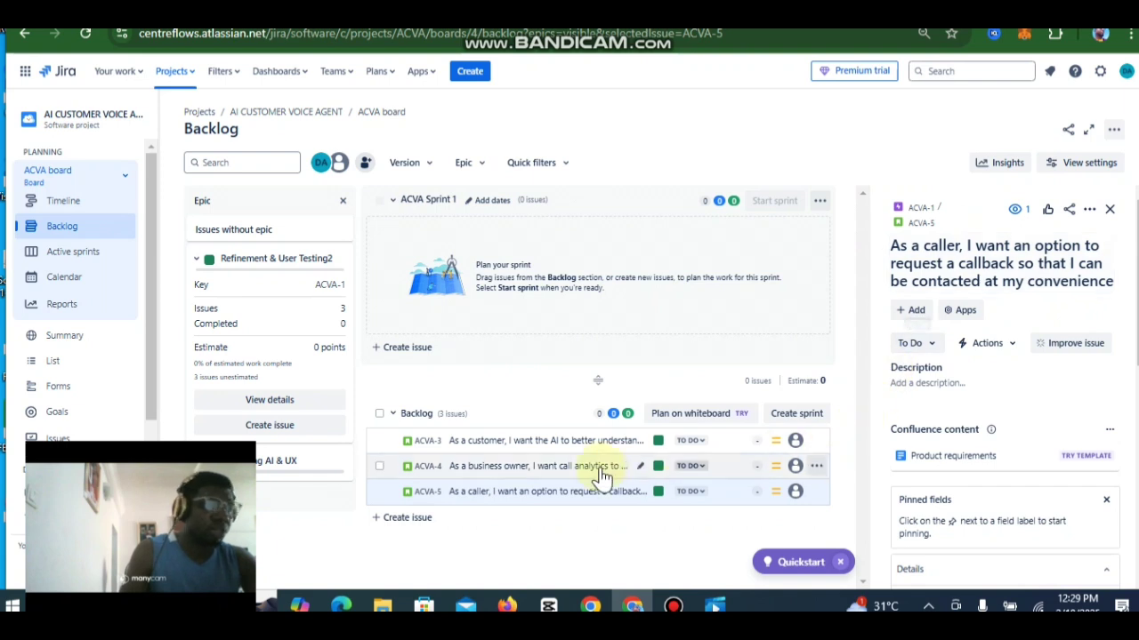
# - Assign stories ACVA-5, ACVA-4 and ACVA-3 to yourself in their details and close the issue details
pyautogui.scroll(-5, 1035, 344)
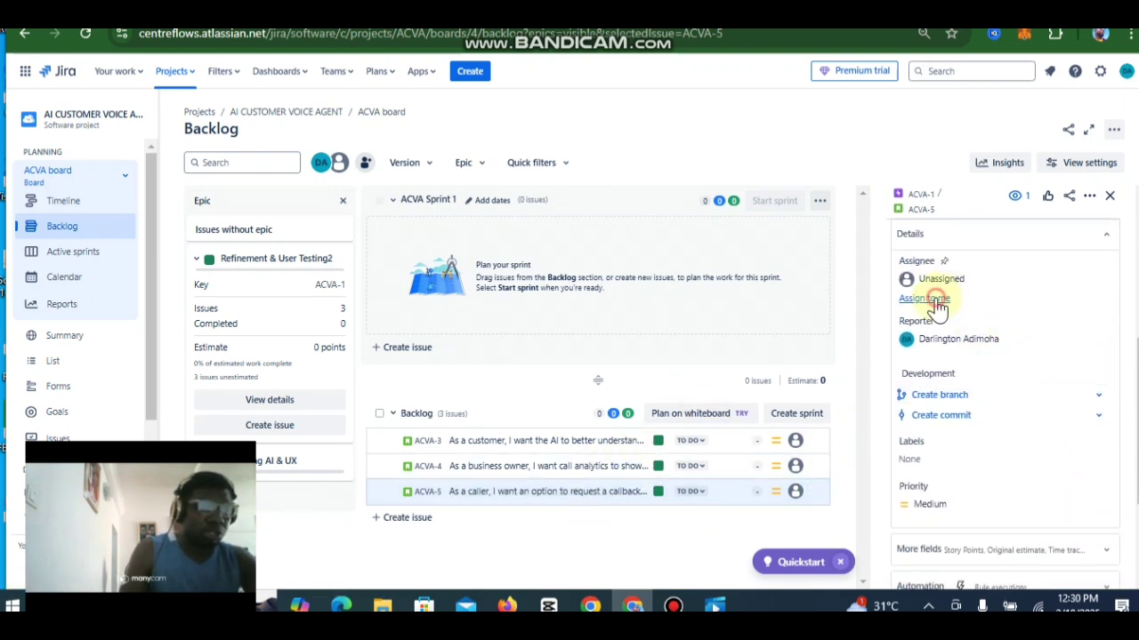
pyautogui.click(935, 301)
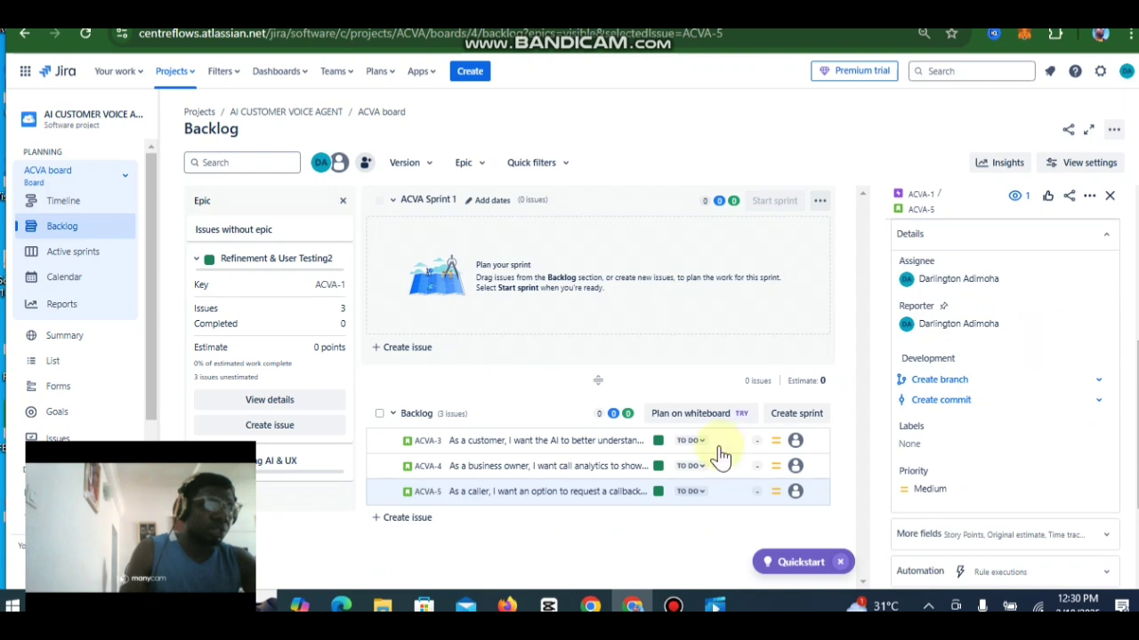
pyautogui.click(650, 467)
pyautogui.scroll(-3, 1002, 402)
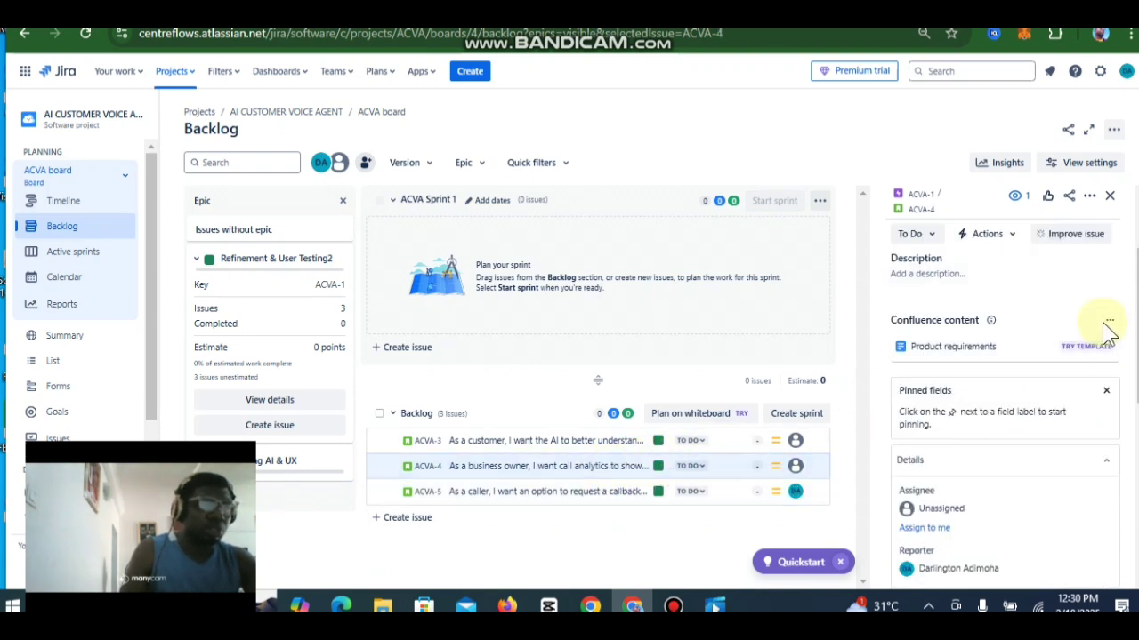
pyautogui.click(925, 401)
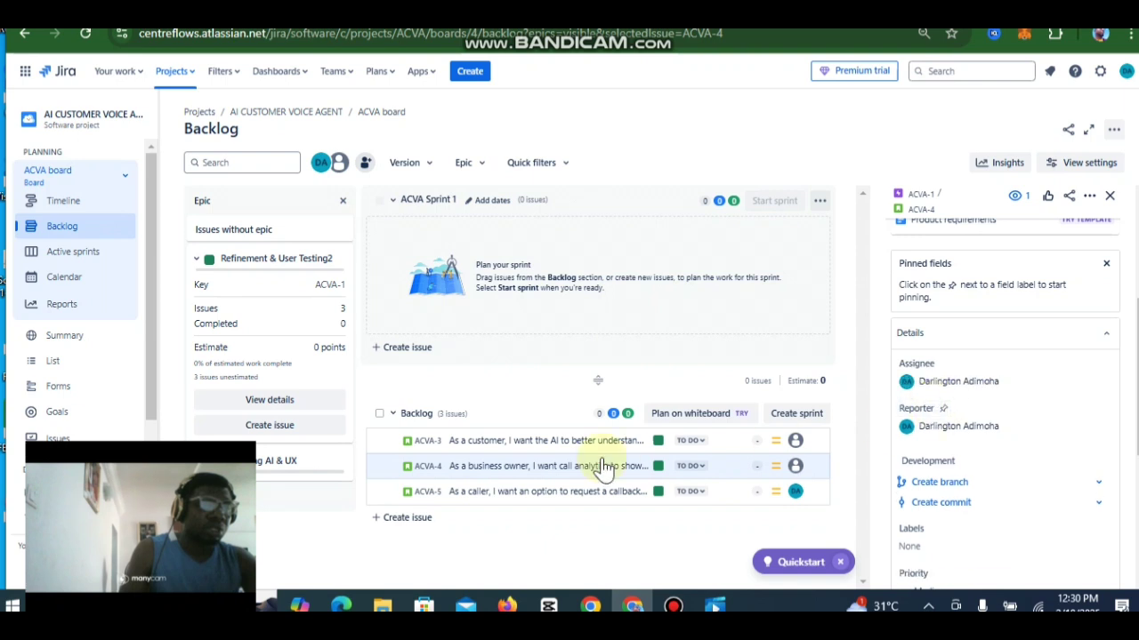
pyautogui.click(551, 445)
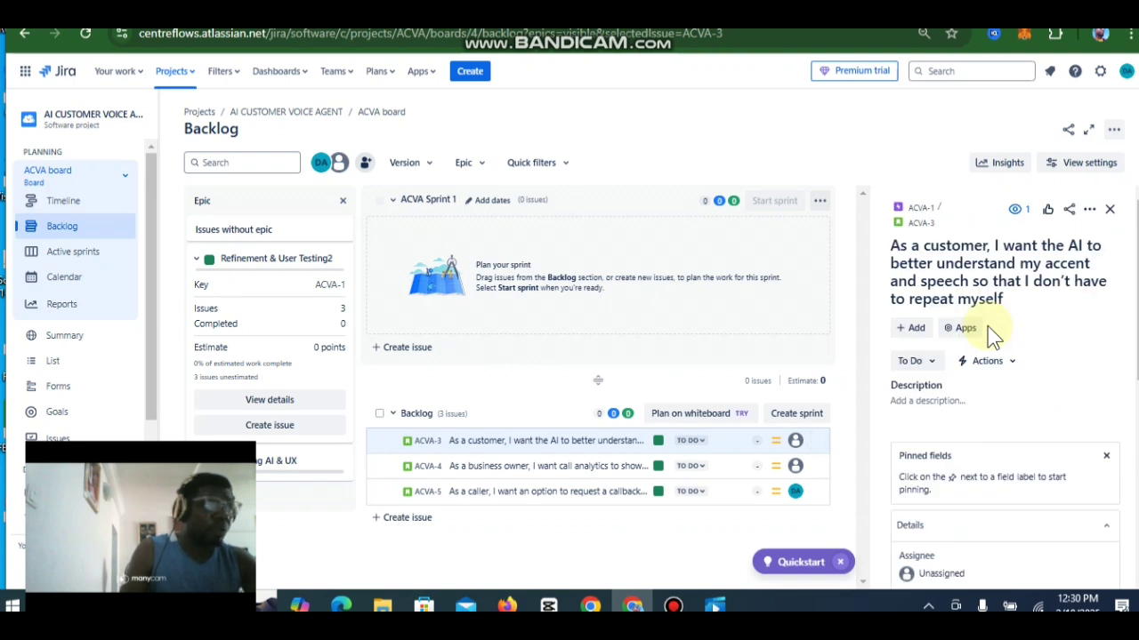
pyautogui.scroll(-5, 984, 356)
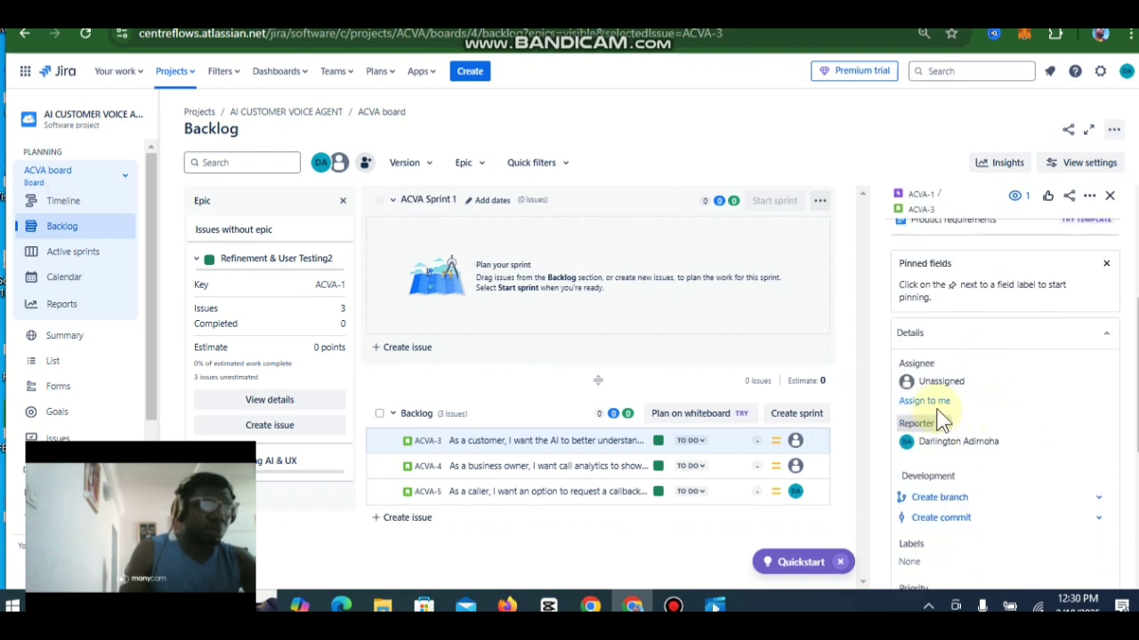
pyautogui.click(925, 401)
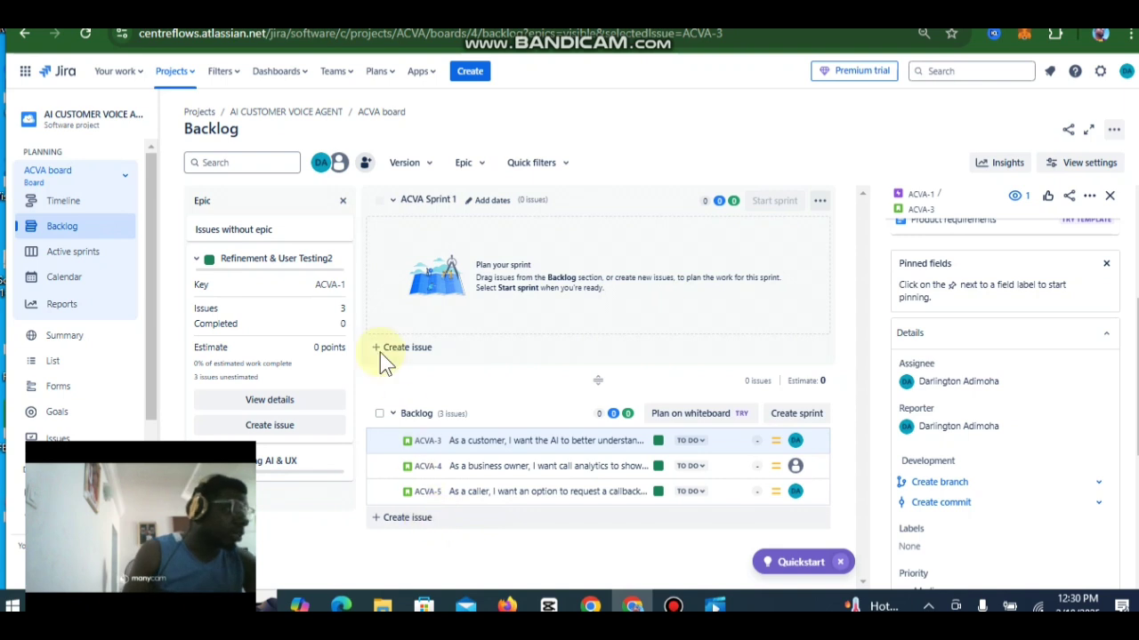
pyautogui.click(1110, 197)
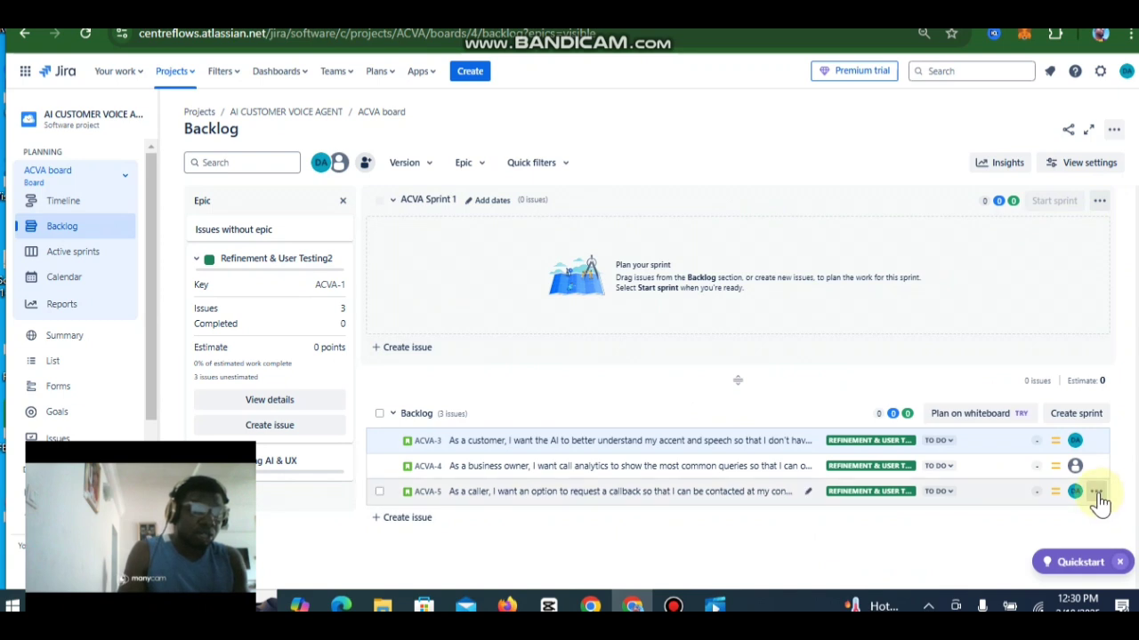
pyautogui.click(1097, 494)
pyautogui.moveTo(1049, 313)
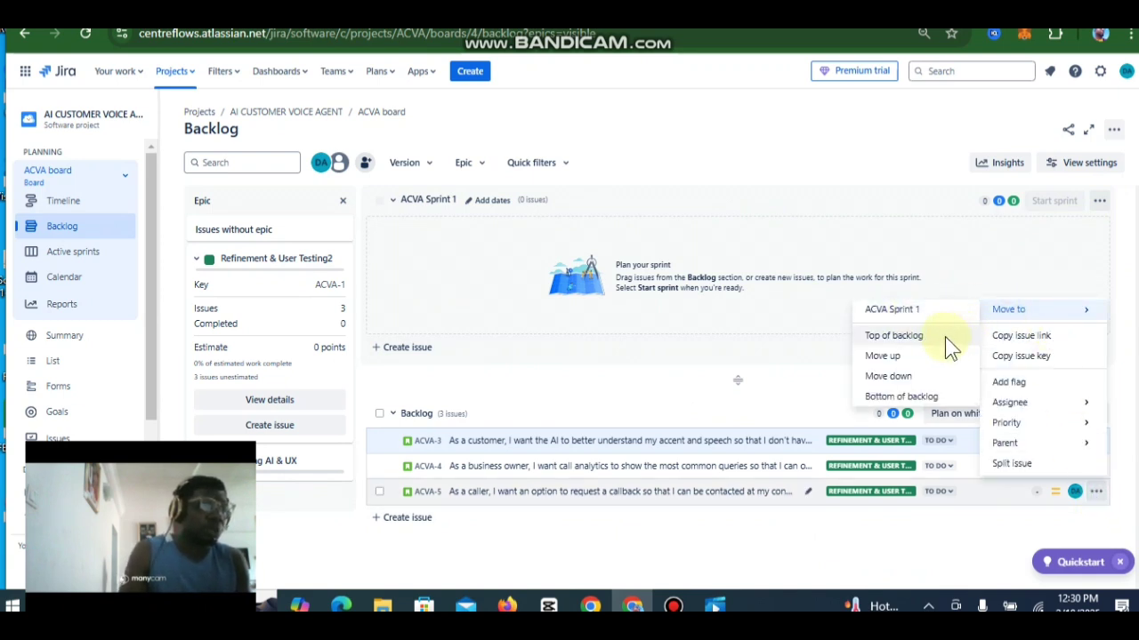
pyautogui.click(692, 545)
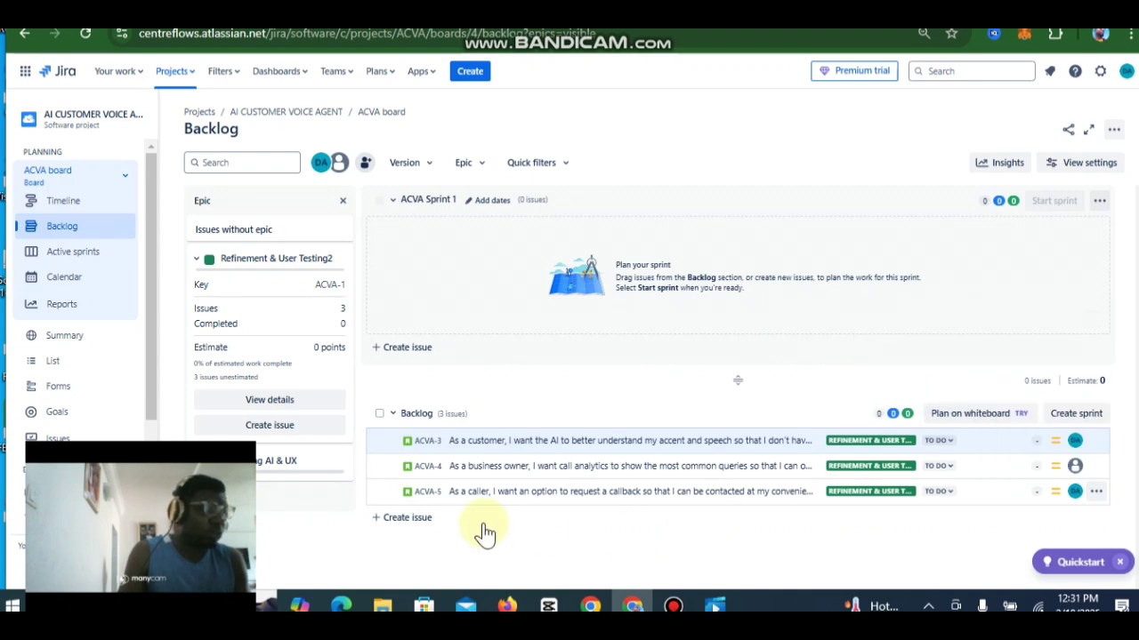
# - Copy "Improve NLP model for better accent recognition" from the roadmap document and create it as a Task in the Jira backlog
pyautogui.click(407, 526)
pyautogui.click(416, 519)
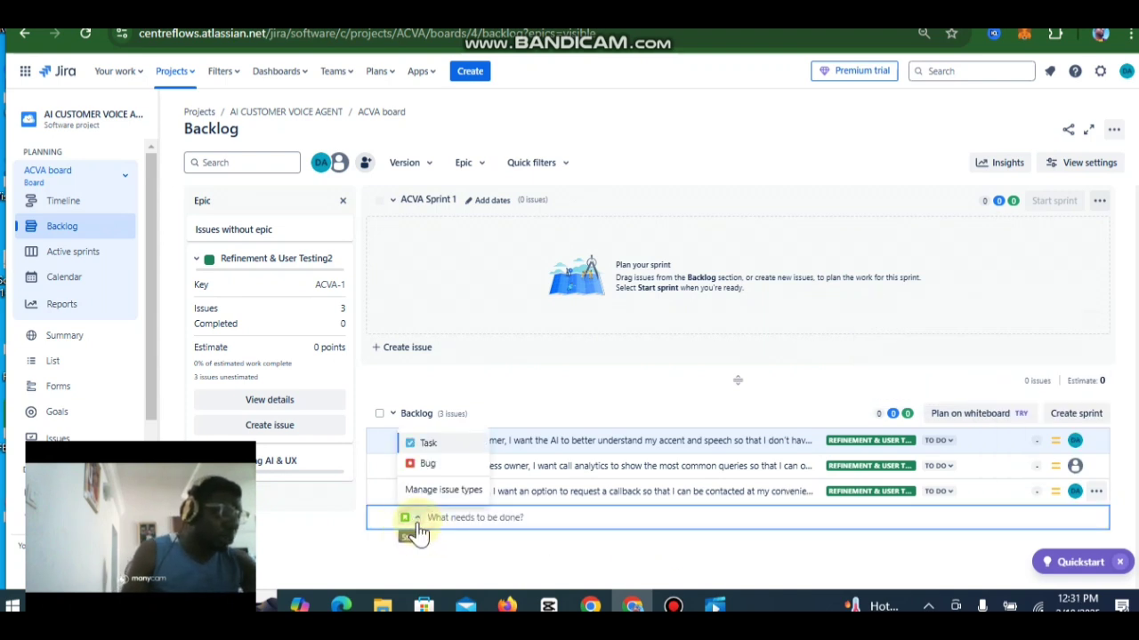
pyautogui.click(428, 443)
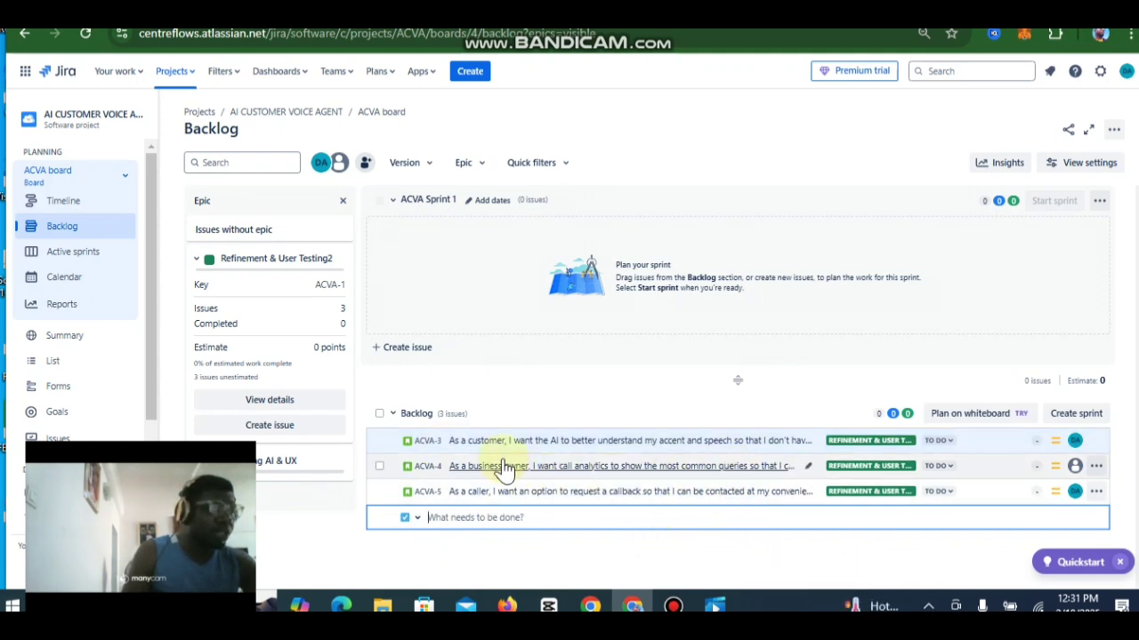
pyautogui.hotkey('alt', 'Tab')
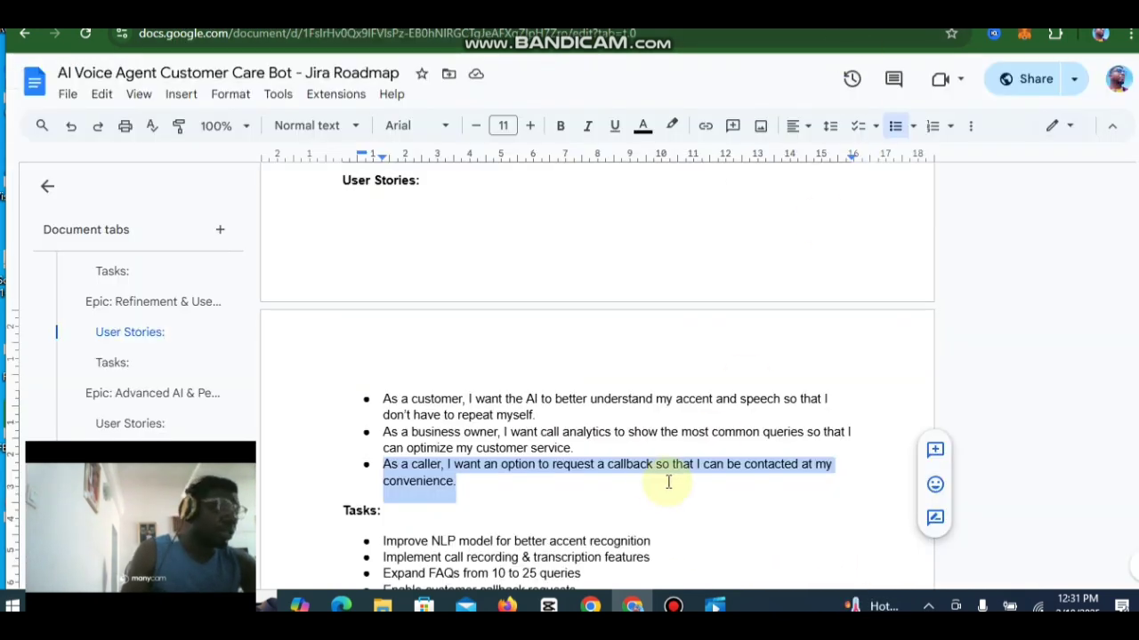
pyautogui.scroll(-4, 663, 480)
pyautogui.moveTo(381, 372); pyautogui.dragTo(658, 378)
pyautogui.hotkey('ctrl', 'c')
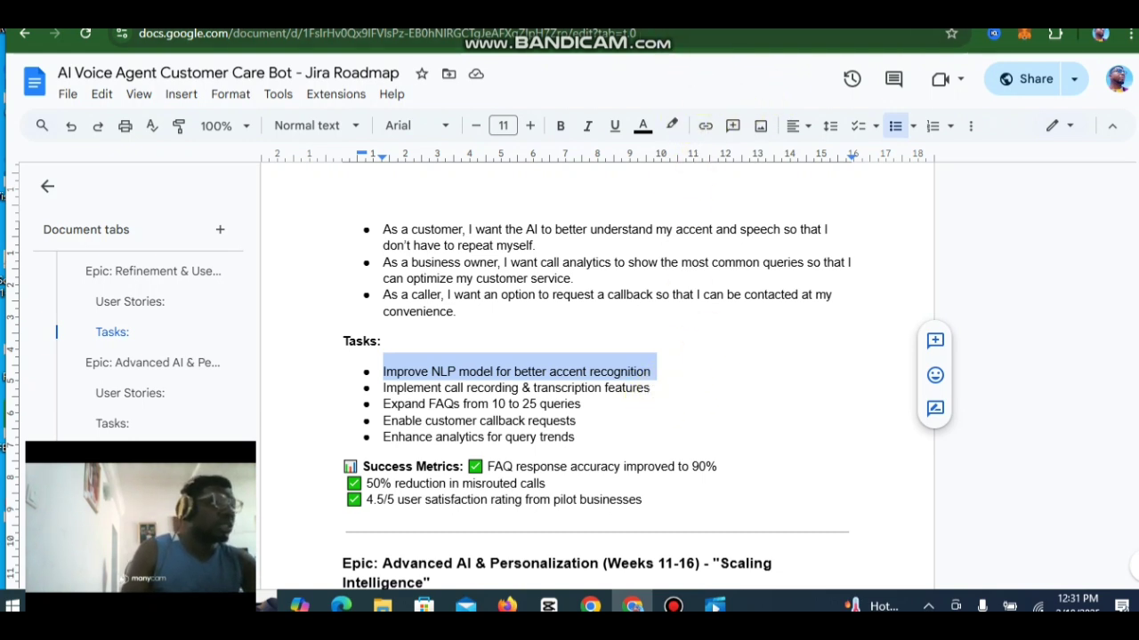
pyautogui.click(378, 10)
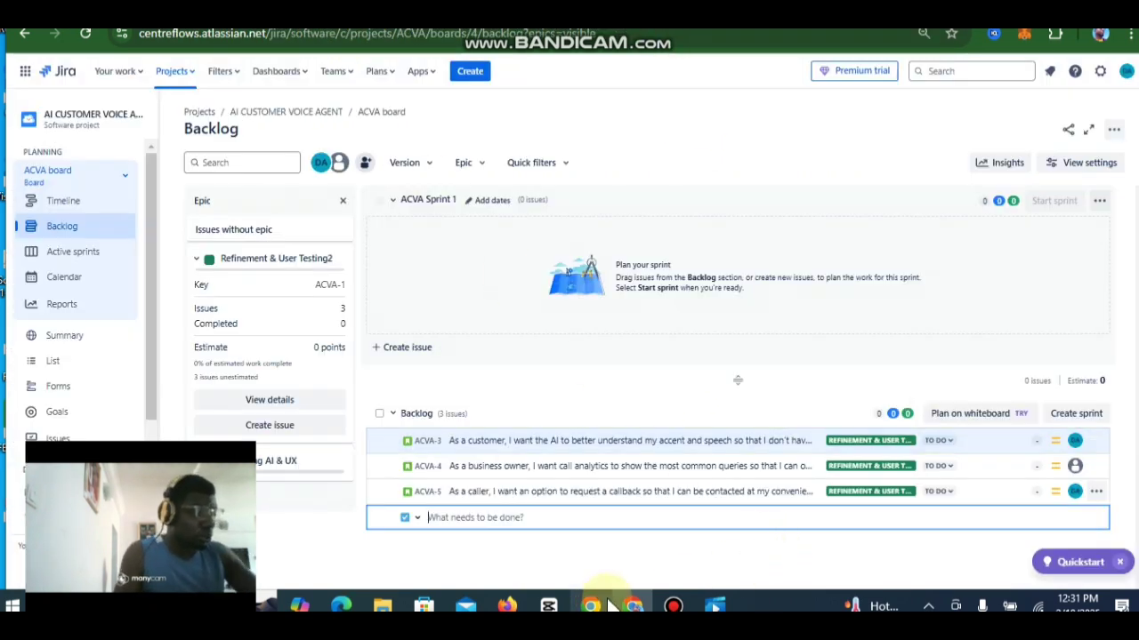
pyautogui.hotkey('ctrl', 'v')
pyautogui.press('Return')
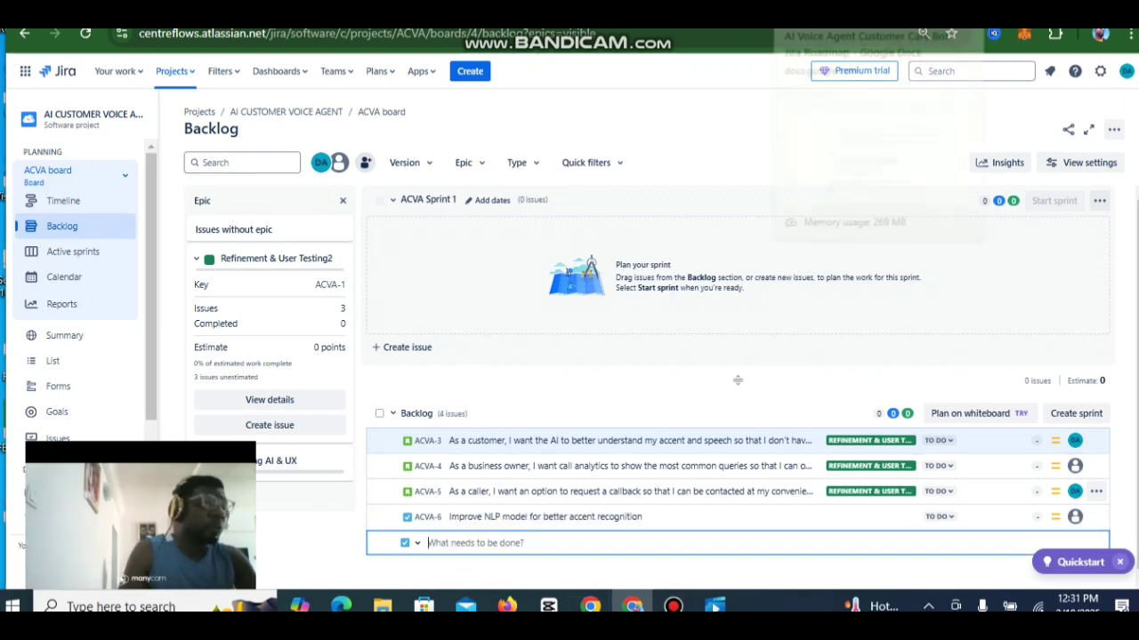
# - Copy "Implement call recording & transcription features" from the roadmap document and create it as a Task in the Jira backlog
pyautogui.click(853, 11)
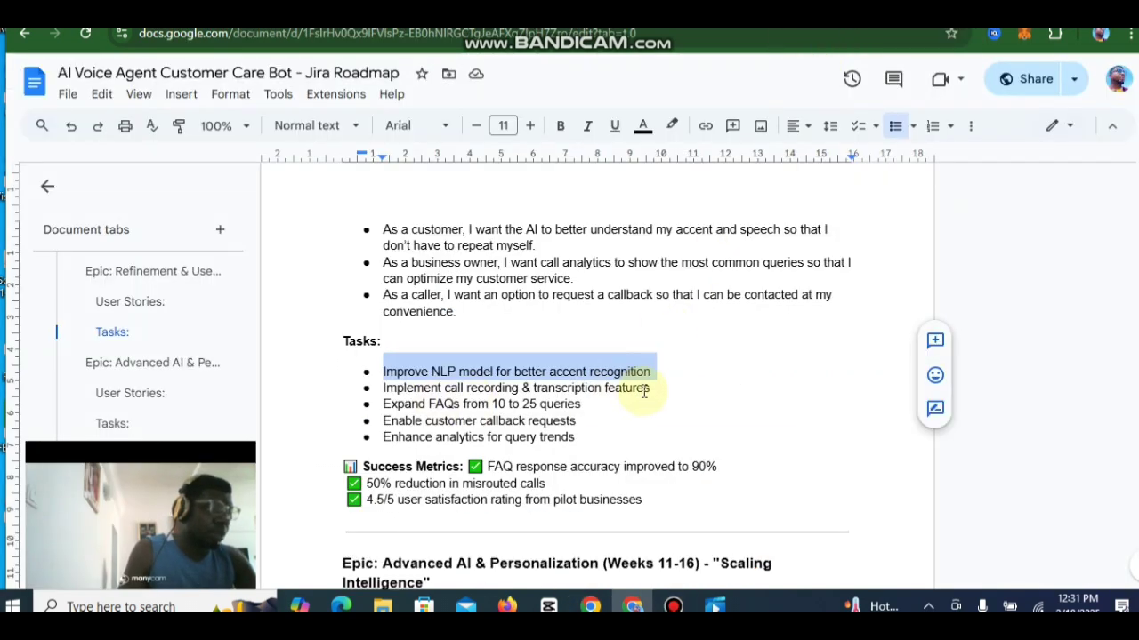
pyautogui.moveTo(651, 389); pyautogui.dragTo(388, 392)
pyautogui.hotkey('ctrl', 'c')
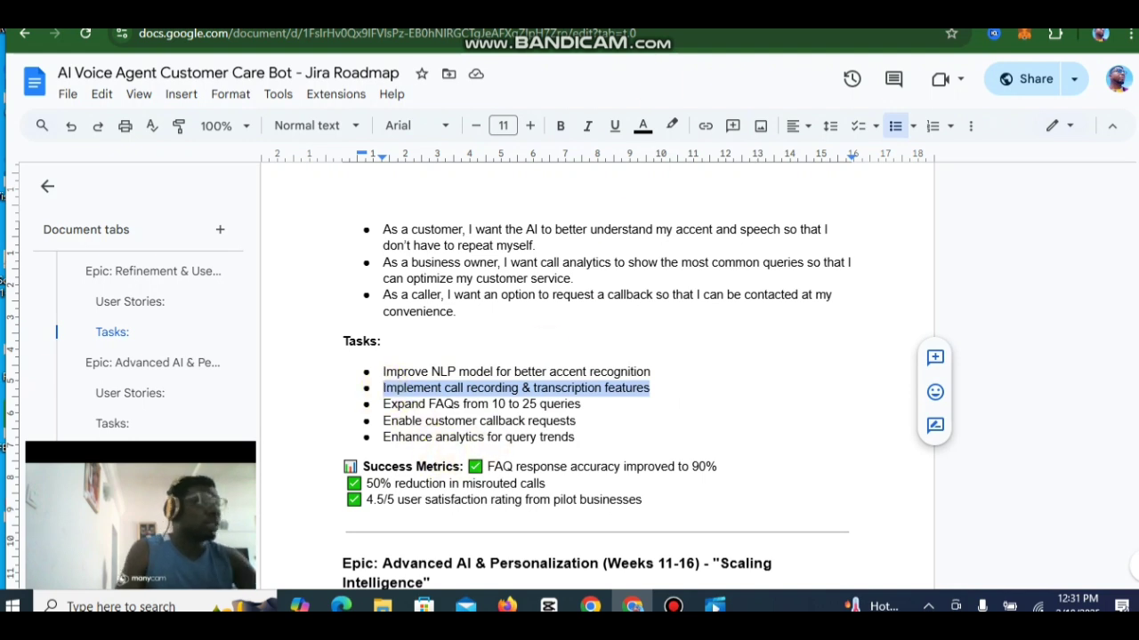
pyautogui.click(306, 11)
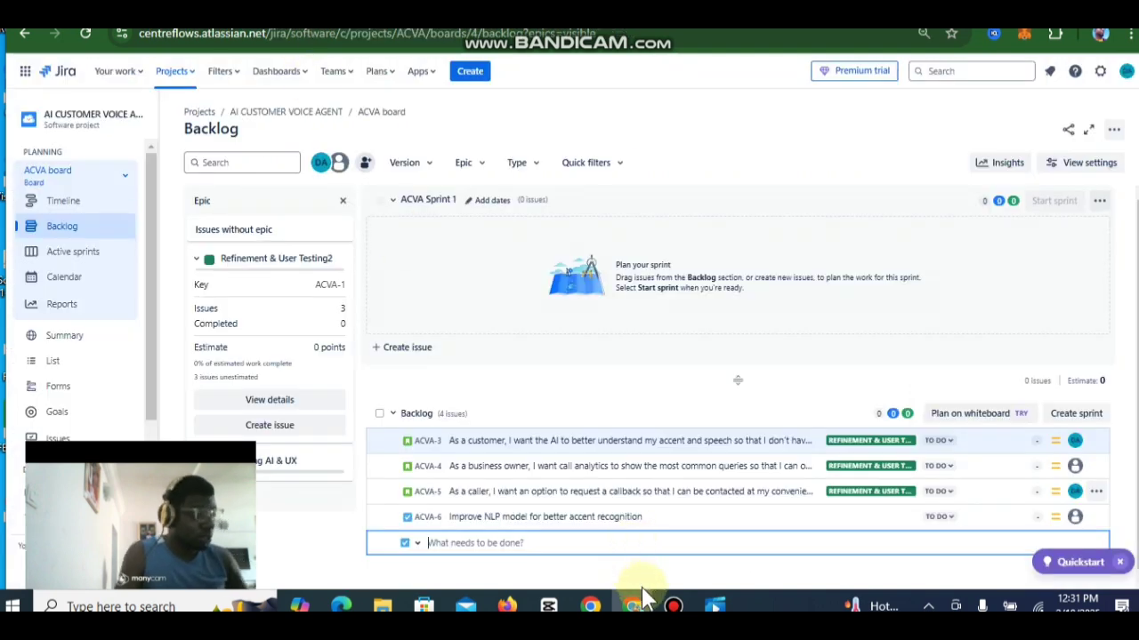
pyautogui.hotkey('ctrl', 'v')
pyautogui.press('Return')
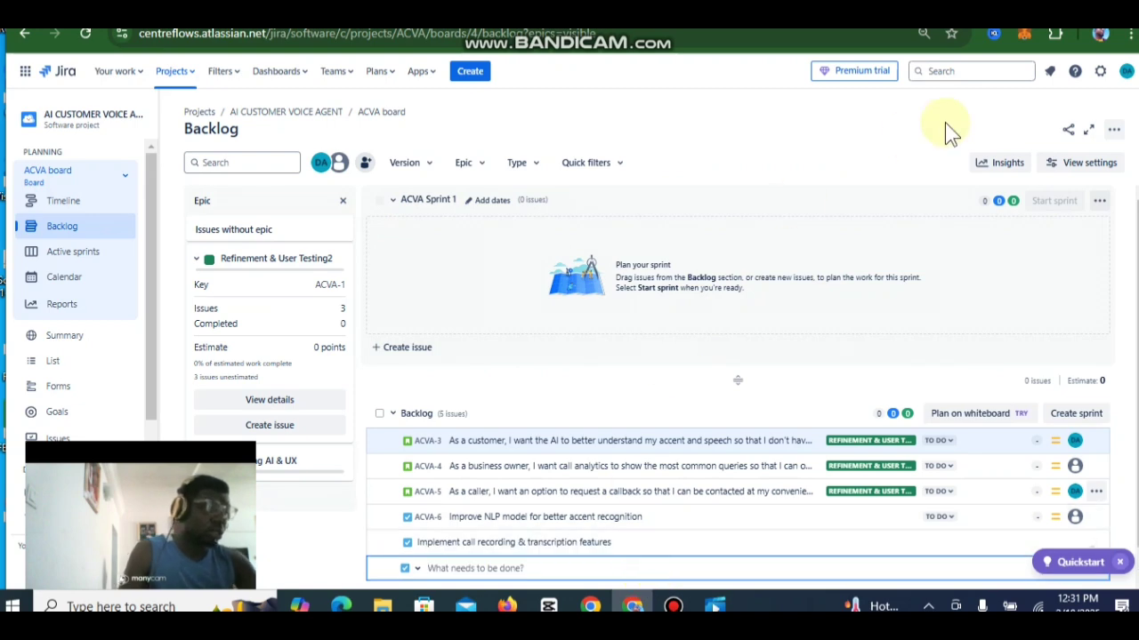
# - Copy "Expand FAQs from 10 to 25 queries" from the roadmap document and create it as a Task in the Jira backlog
pyautogui.hotkey('ctrl', 'shift', 'Tab')
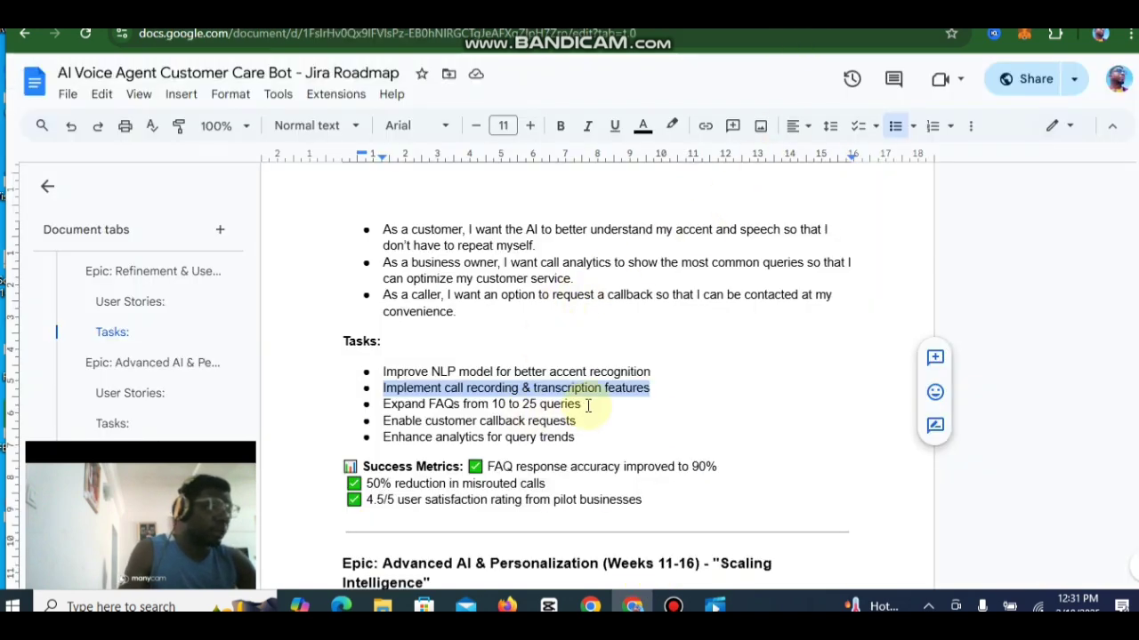
pyautogui.moveTo(586, 406); pyautogui.dragTo(386, 406)
pyautogui.hotkey('ctrl', 'c')
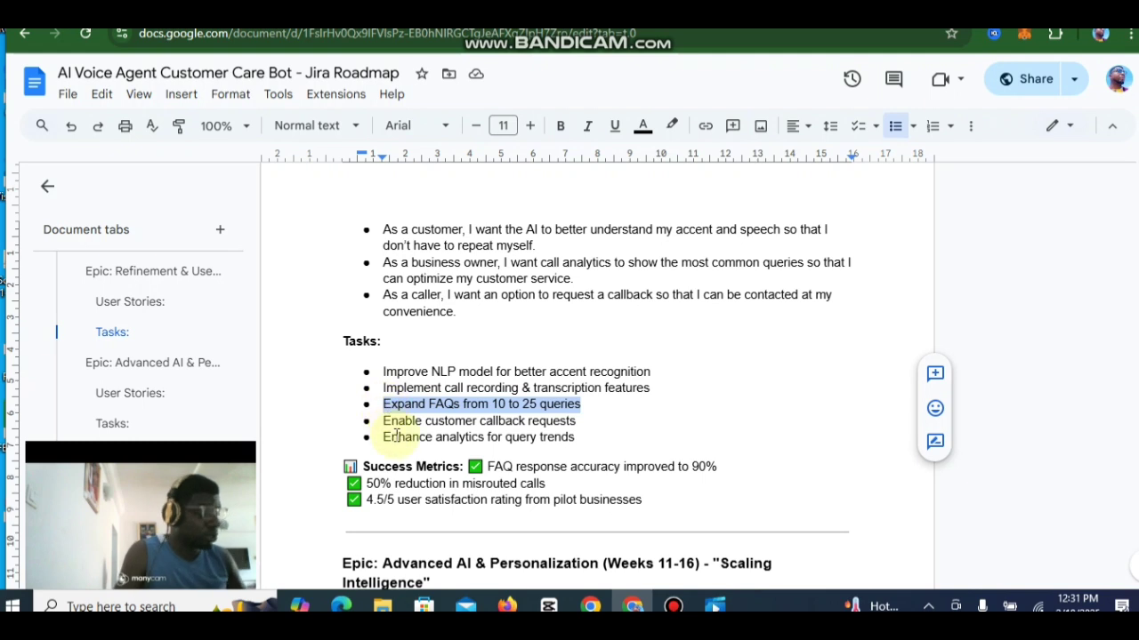
pyautogui.hotkey('ctrl', 'Tab')
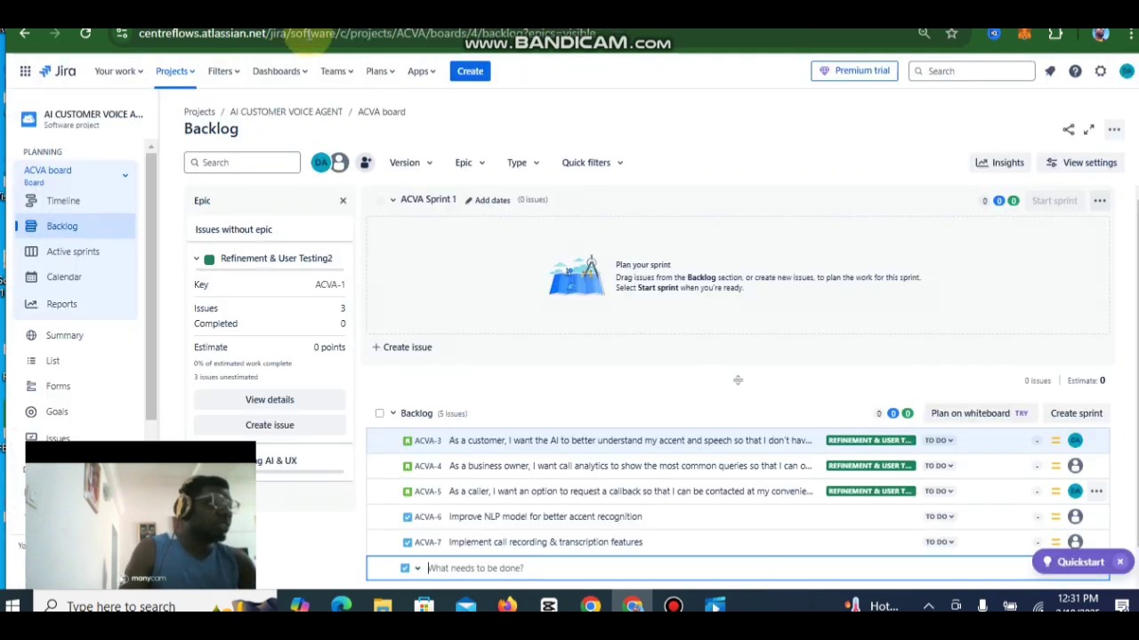
pyautogui.hotkey('ctrl', 'v')
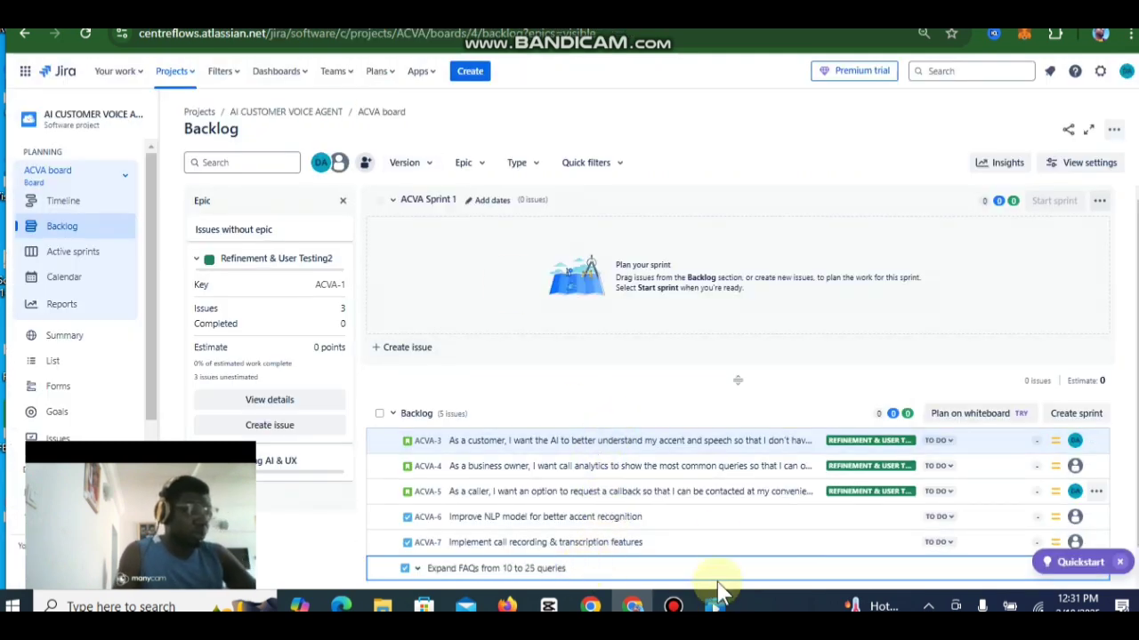
pyautogui.scroll(-1, 795, 540)
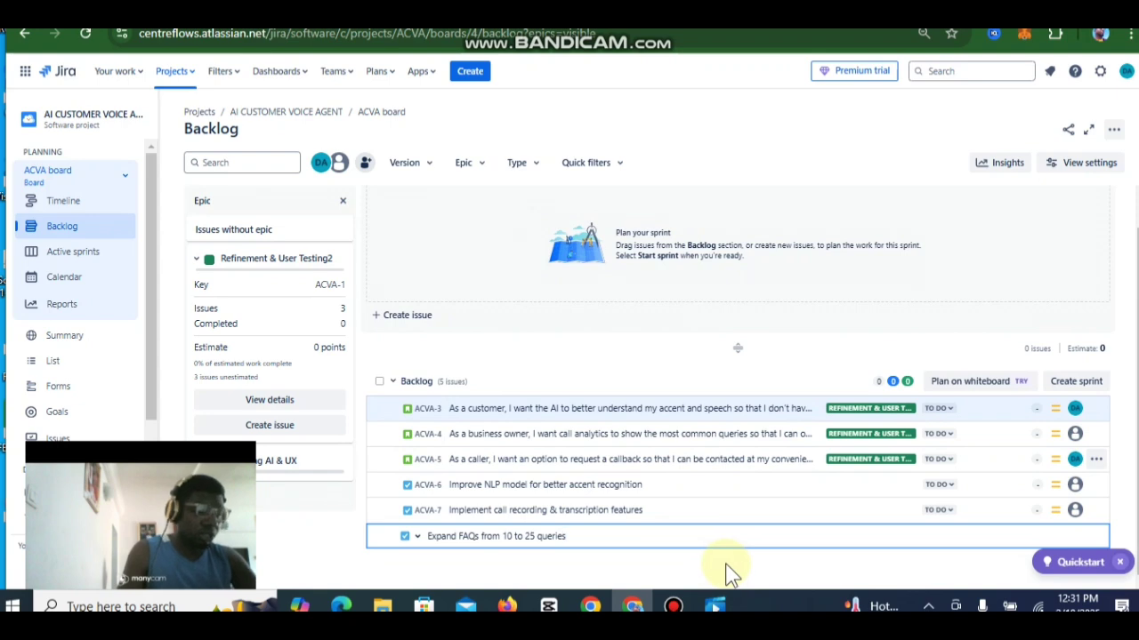
pyautogui.press('Return')
# - Copy "Enable customer callback requests" from the roadmap document and create it as a Task in the Jira backlog
pyautogui.hotkey('ctrl', 'Tab')
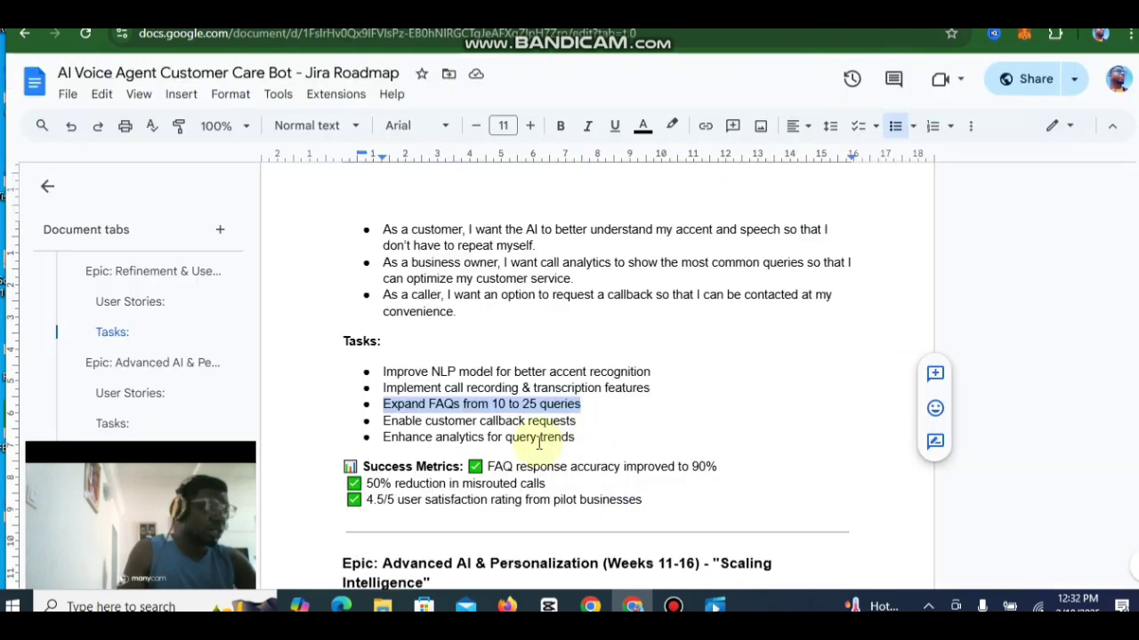
pyautogui.moveTo(576, 422); pyautogui.dragTo(381, 422)
pyautogui.hotkey('ctrl', 'c')
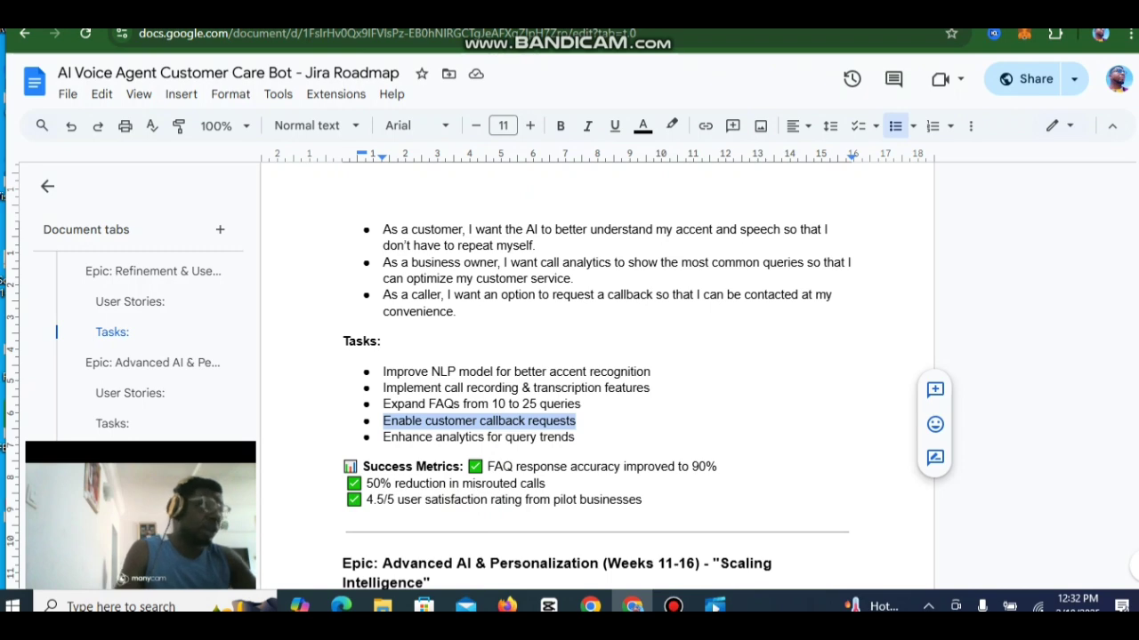
pyautogui.hotkey('ctrl', 'Tab')
pyautogui.hotkey('ctrl', 'v')
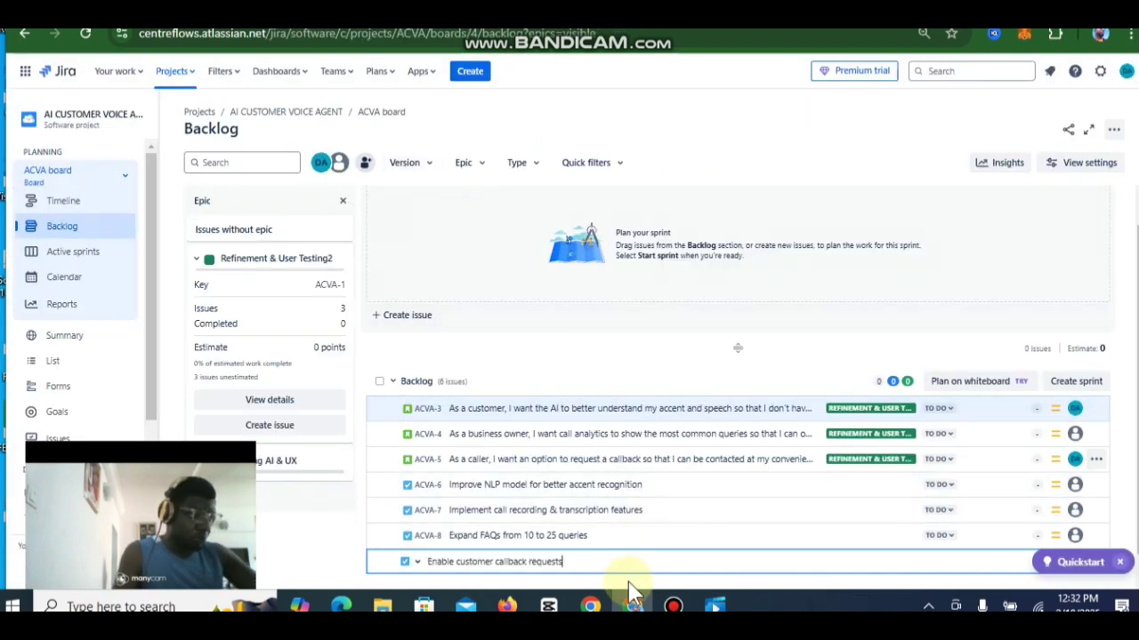
pyautogui.press('Return')
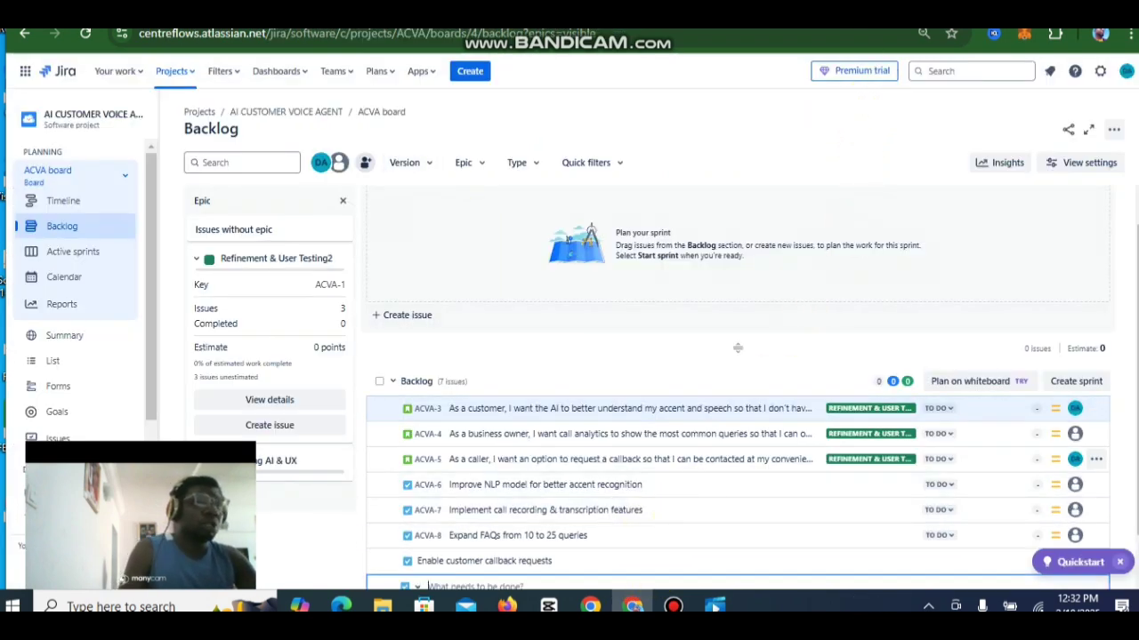
# - Copy "Enhance analytics for query trends" from the roadmap document and create it as a Task in the Jira backlog
pyautogui.hotkey('ctrl', 'Tab')
pyautogui.moveTo(581, 440); pyautogui.dragTo(386, 436)
pyautogui.hotkey('ctrl', 'c')
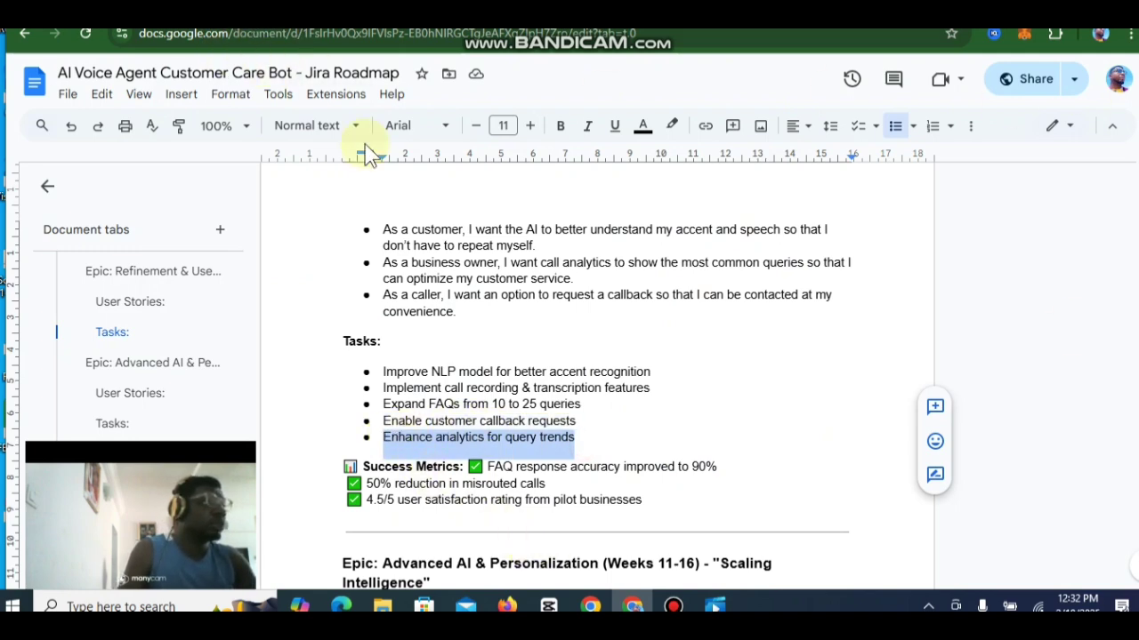
pyautogui.hotkey('alt', 'Tab')
pyautogui.hotkey('ctrl', 'v')
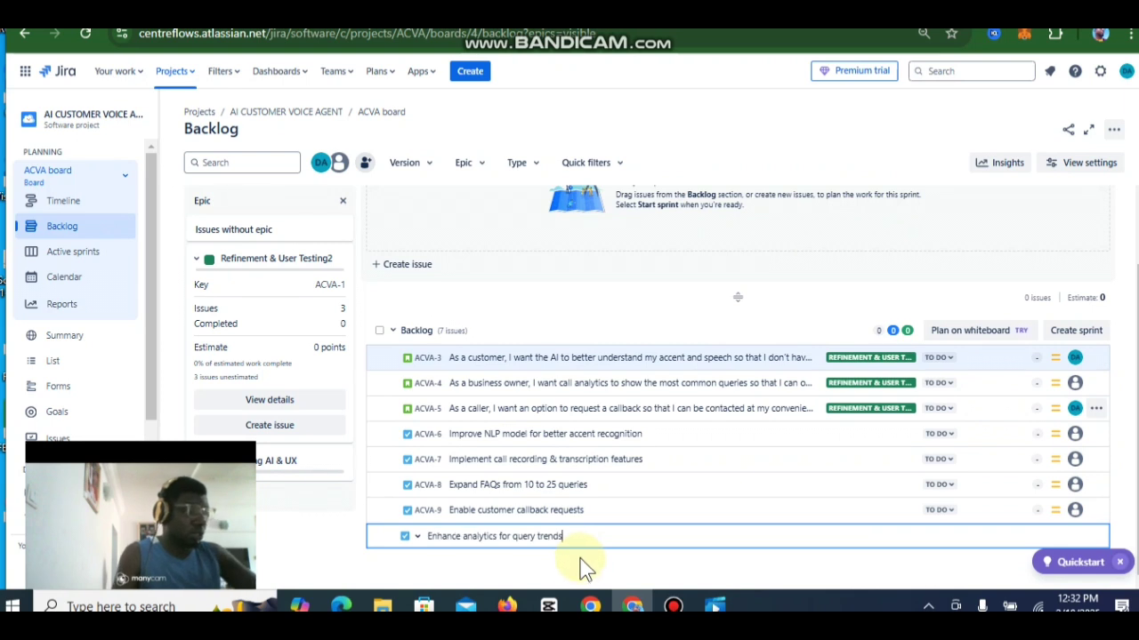
pyautogui.press('Return')
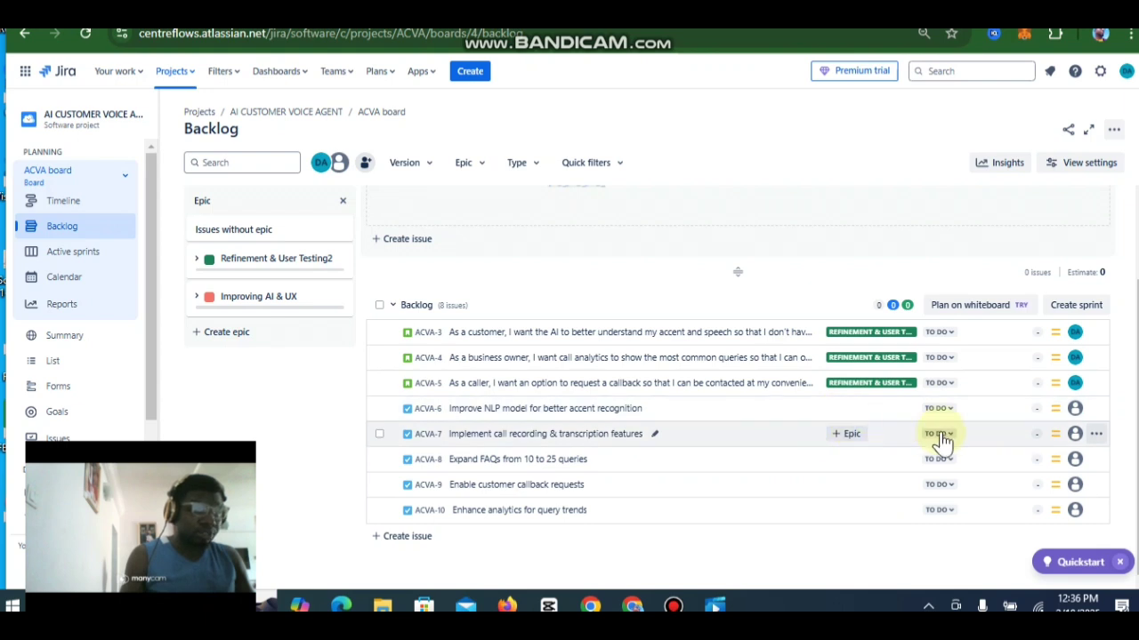
# - Set the epic ACVA-1 Refinement & User Testing2 as parent of the task "Improve NLP model for better accent recognition"
pyautogui.click(624, 416)
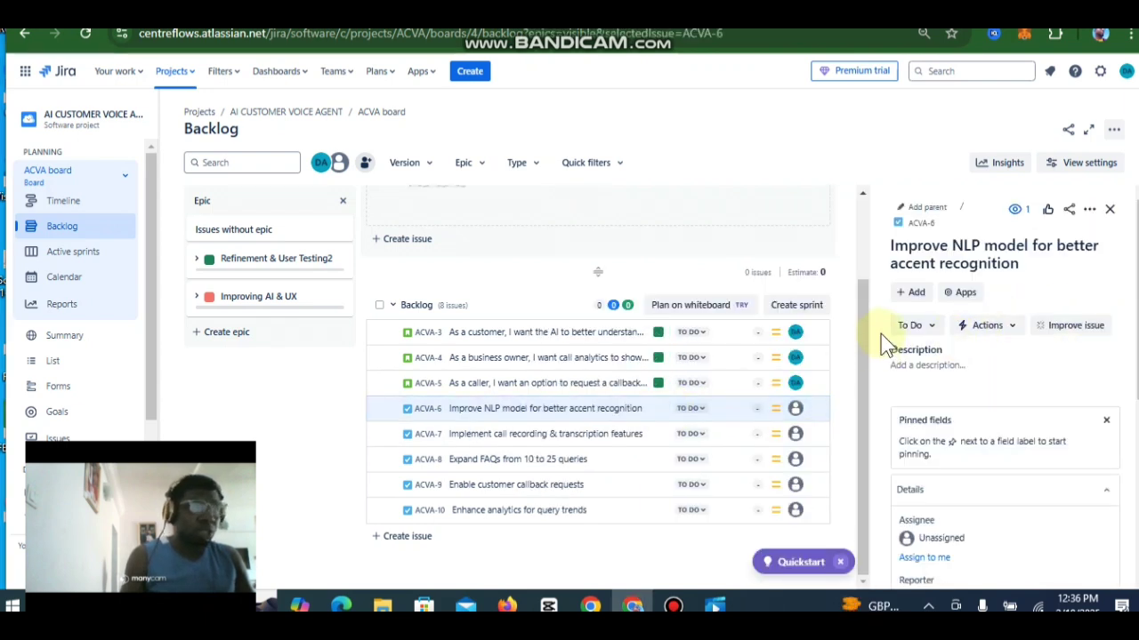
pyautogui.click(917, 217)
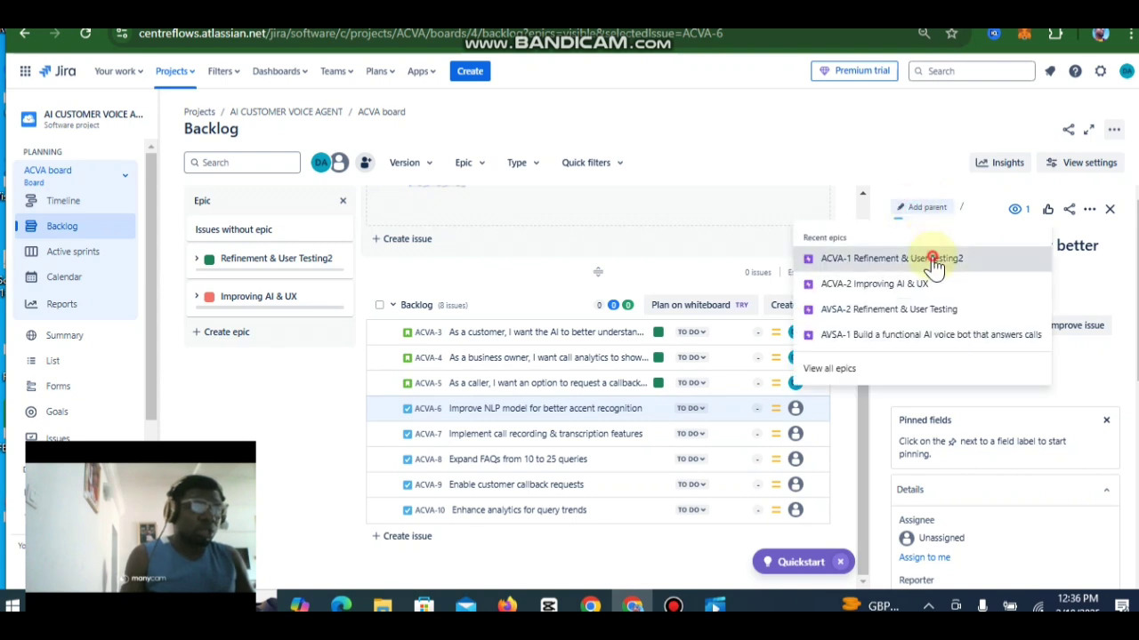
pyautogui.click(925, 258)
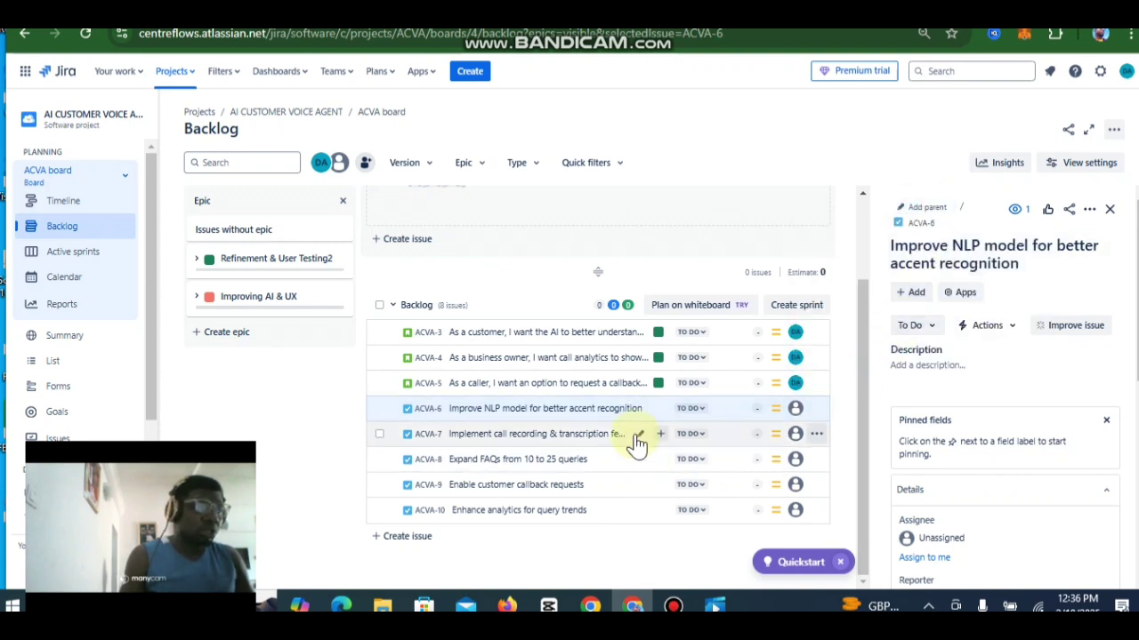
pyautogui.click(927, 210)
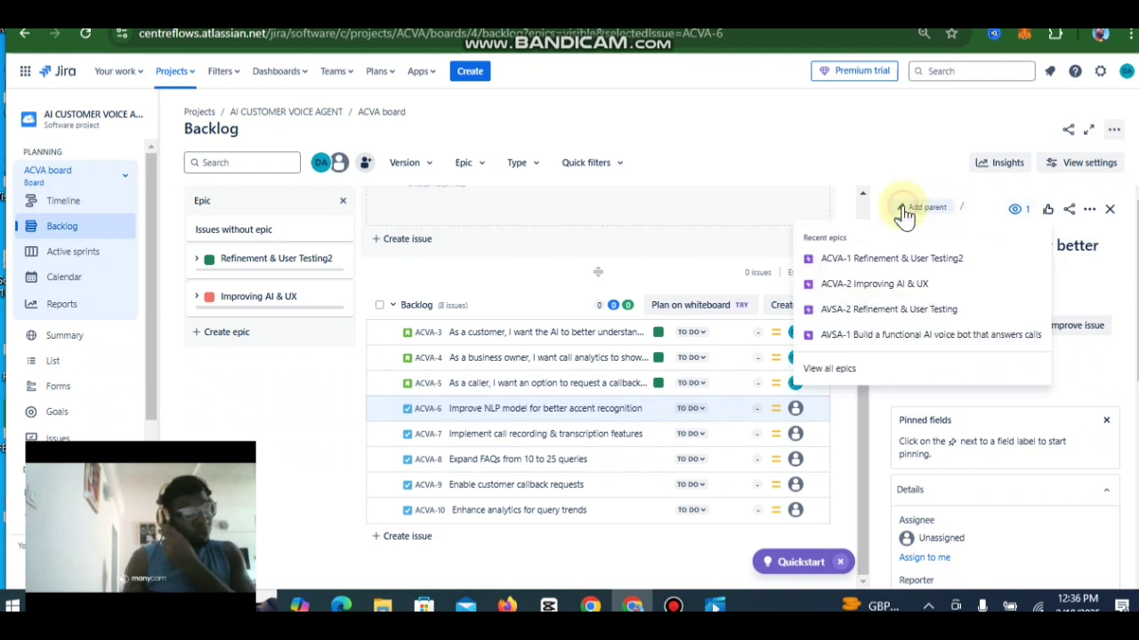
pyautogui.click(911, 260)
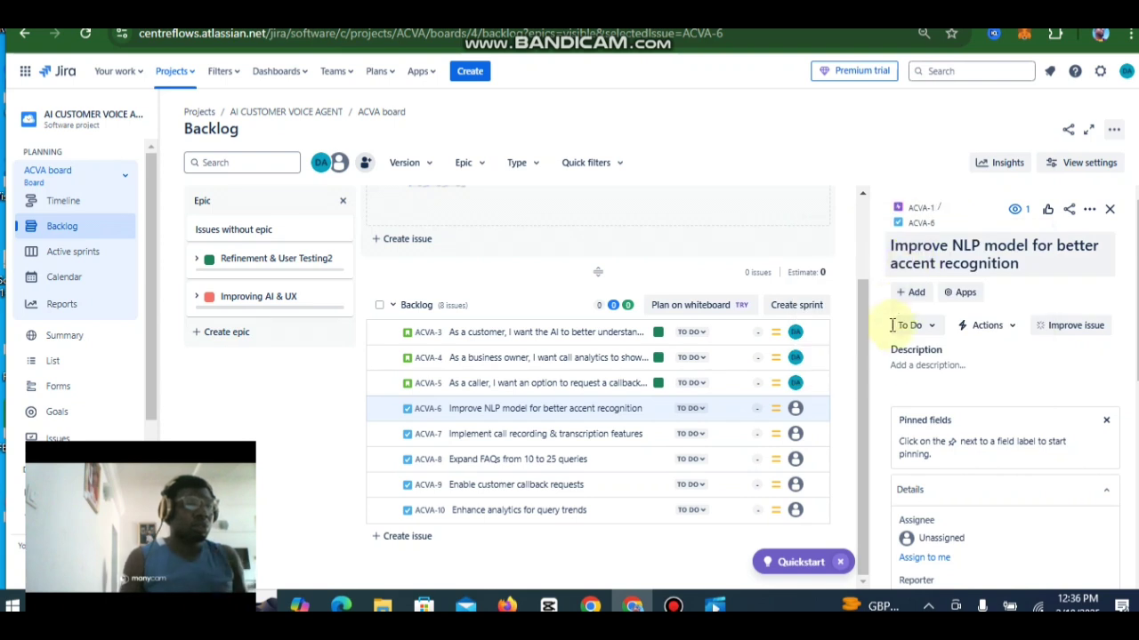
# - Set ACVA-1 Refinement & User Testing2 as the parent epic of the task "Implement call recording & transcription features"
pyautogui.click(589, 437)
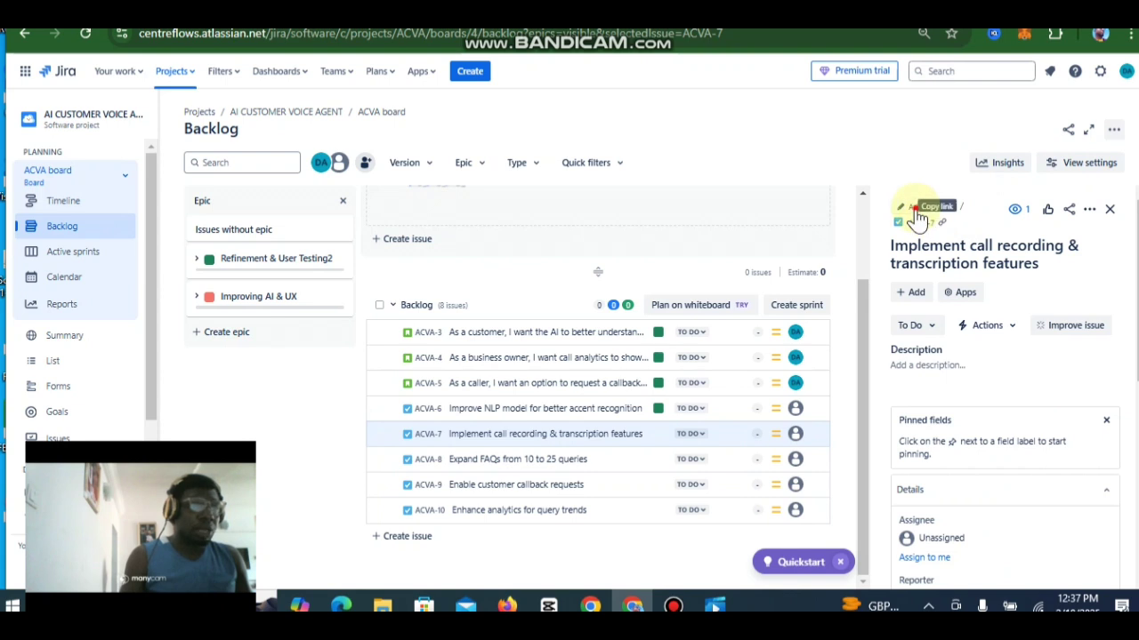
pyautogui.click(916, 213)
pyautogui.click(885, 267)
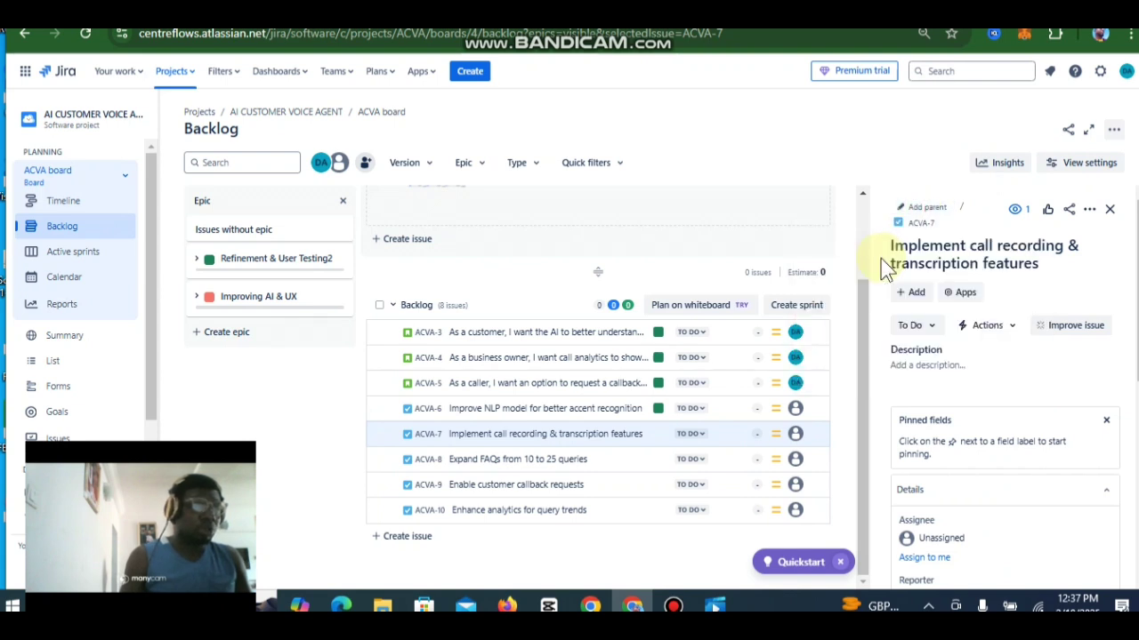
# - Assign the task "Expand FAQs from 10 to 25 queries" to the parent epic ACVA-1 Refinement & User Testing2
pyautogui.click(467, 460)
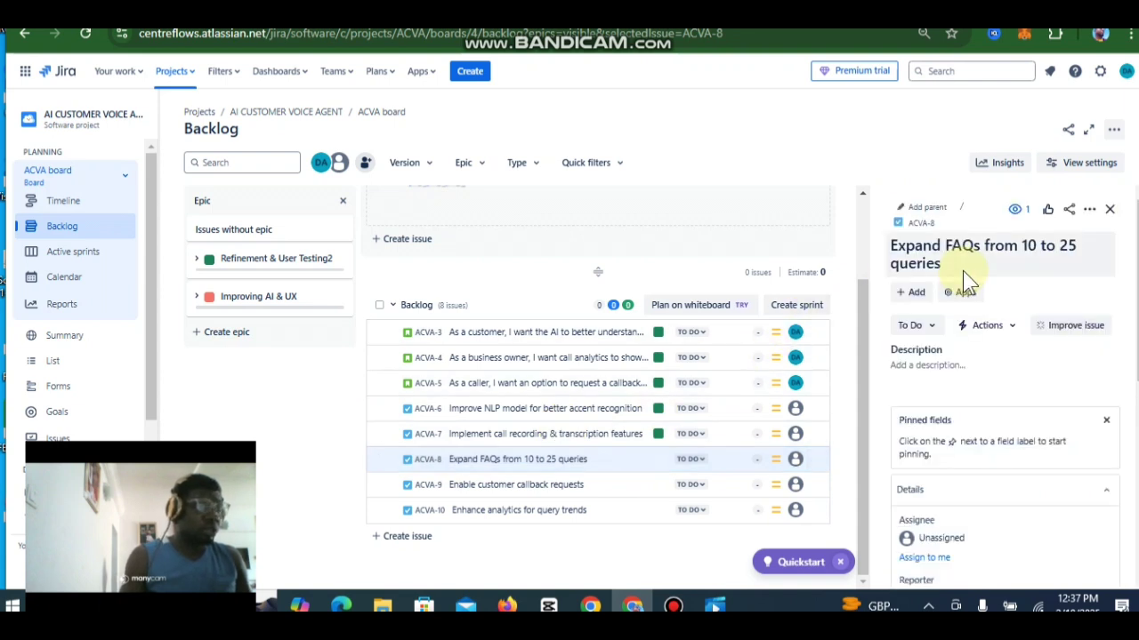
pyautogui.click(927, 209)
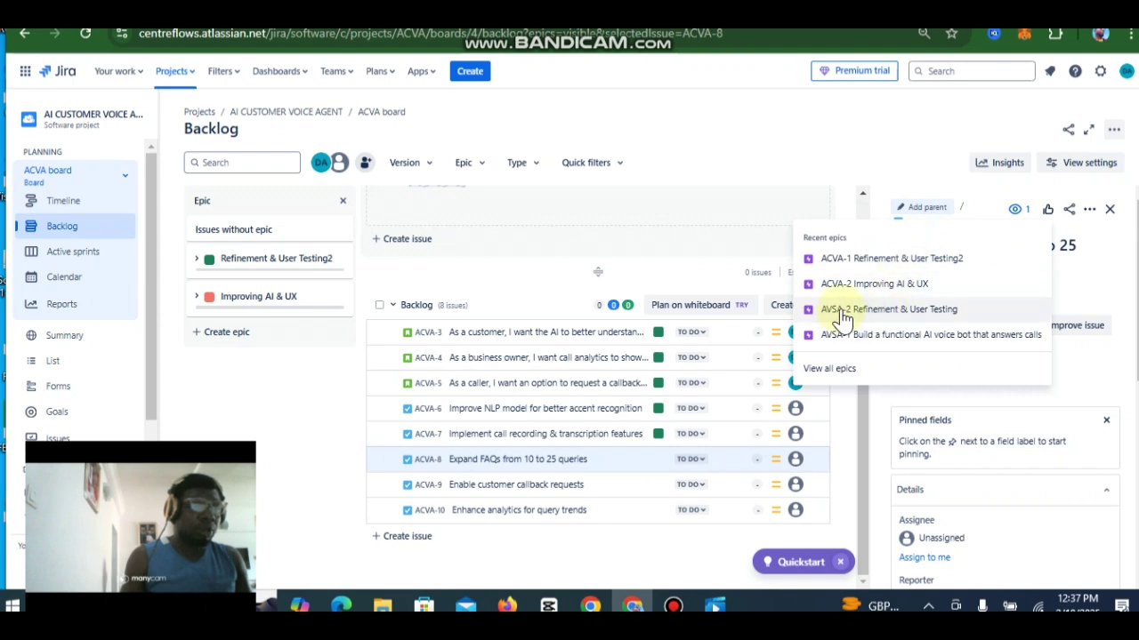
pyautogui.click(905, 259)
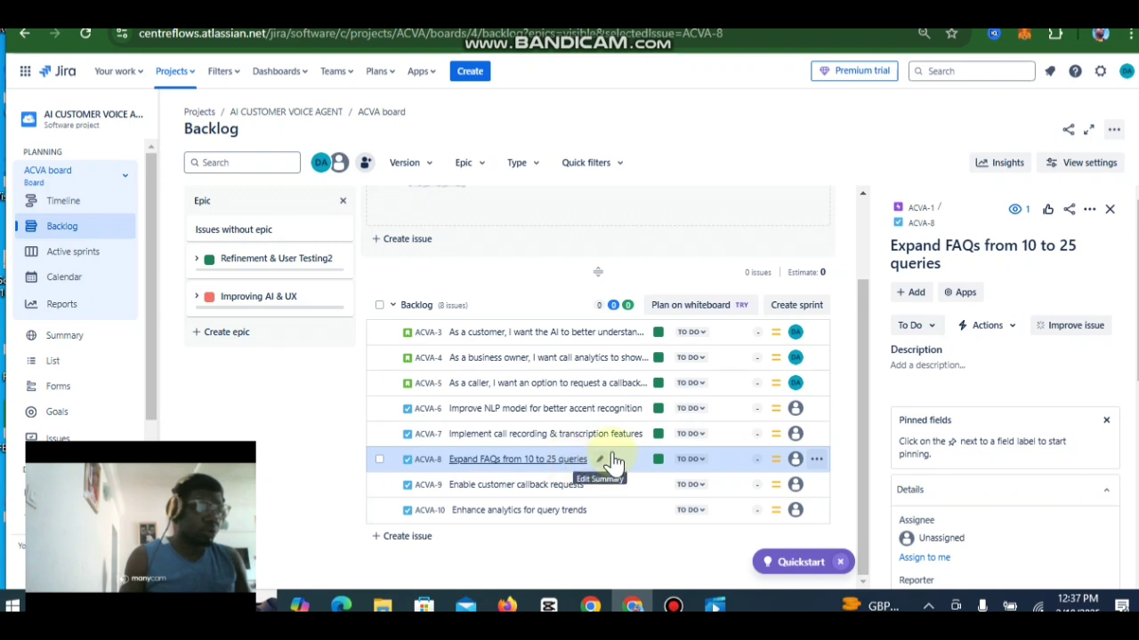
pyautogui.click(556, 464)
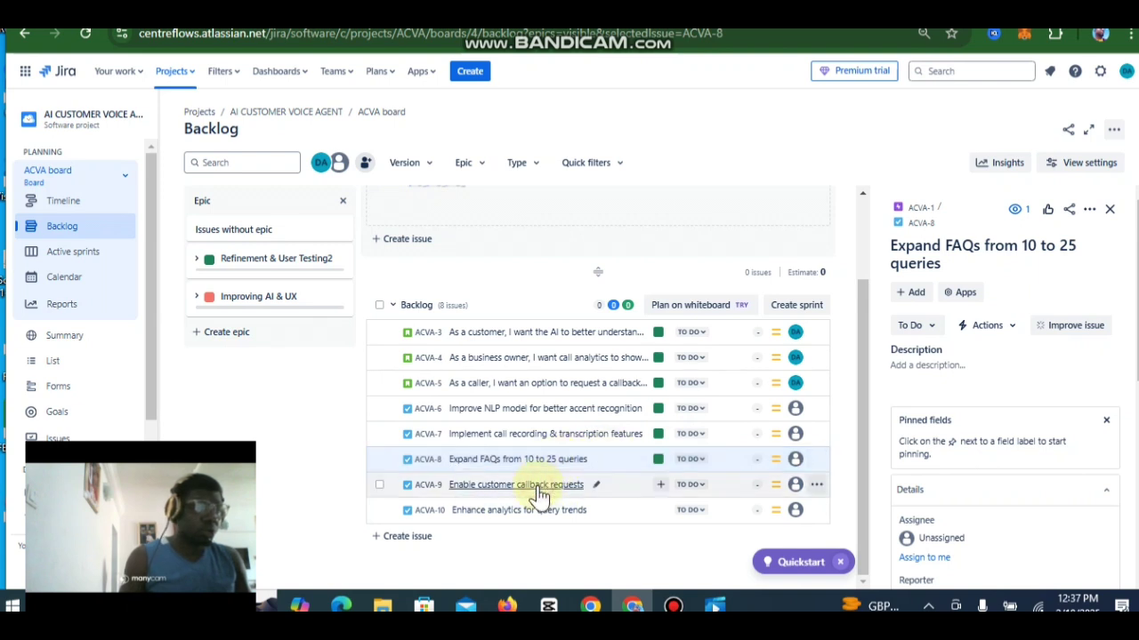
# - Link the tasks "Enable customer callback requests" and "Enhance analytics for query trends" to the Refinement & User Testing2 epic, and close the issue details
pyautogui.click(542, 485)
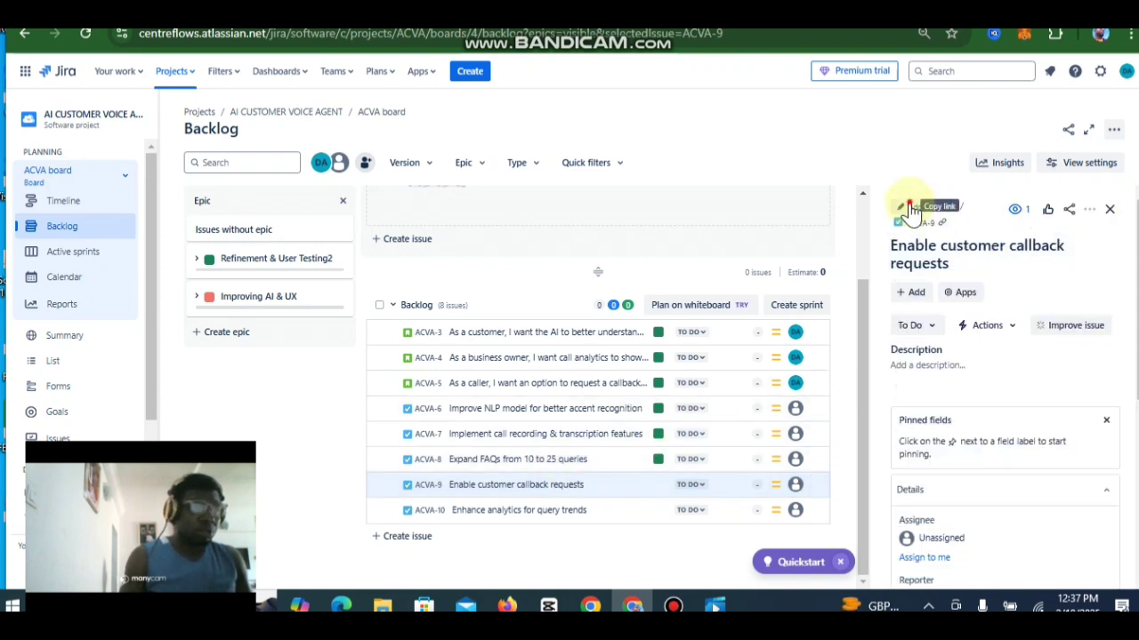
pyautogui.click(911, 210)
pyautogui.press('Escape')
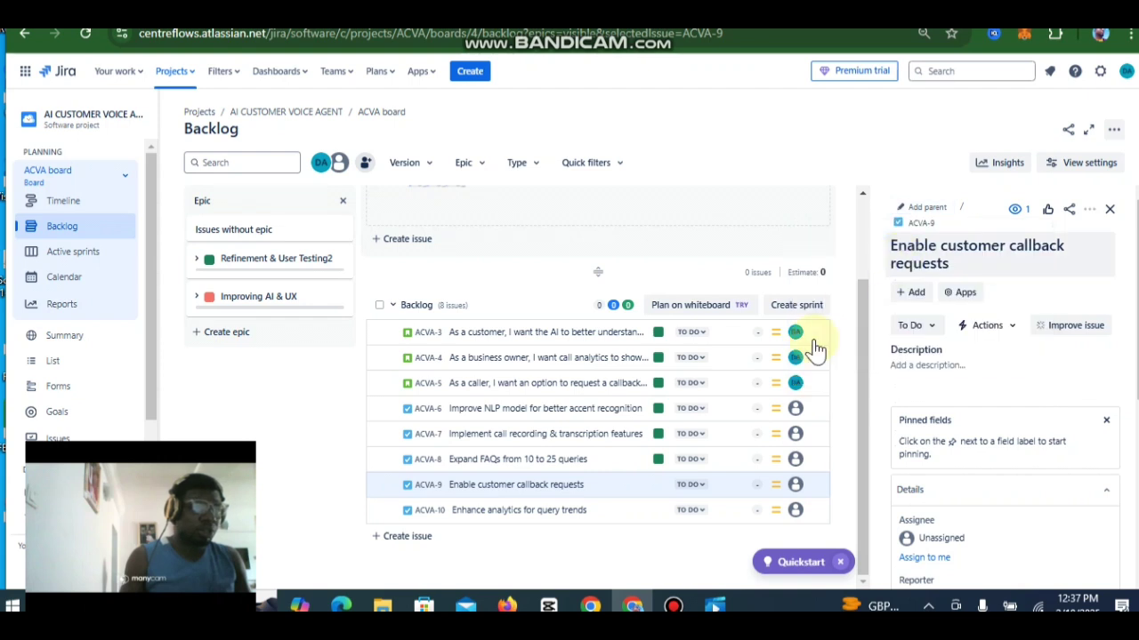
pyautogui.click(530, 514)
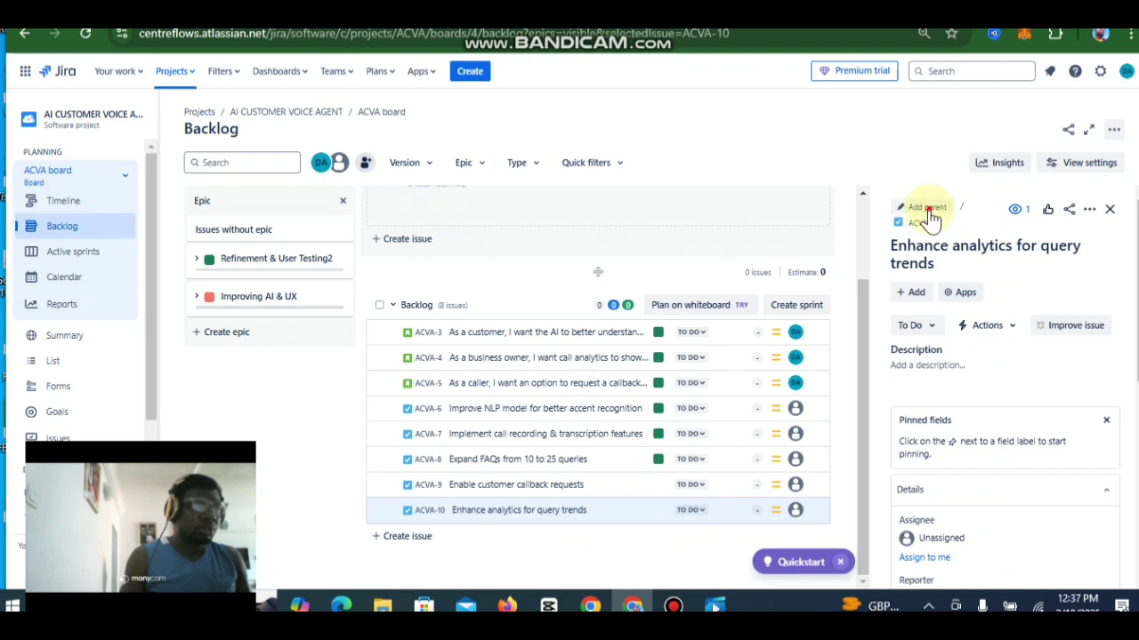
pyautogui.click(930, 213)
pyautogui.click(859, 261)
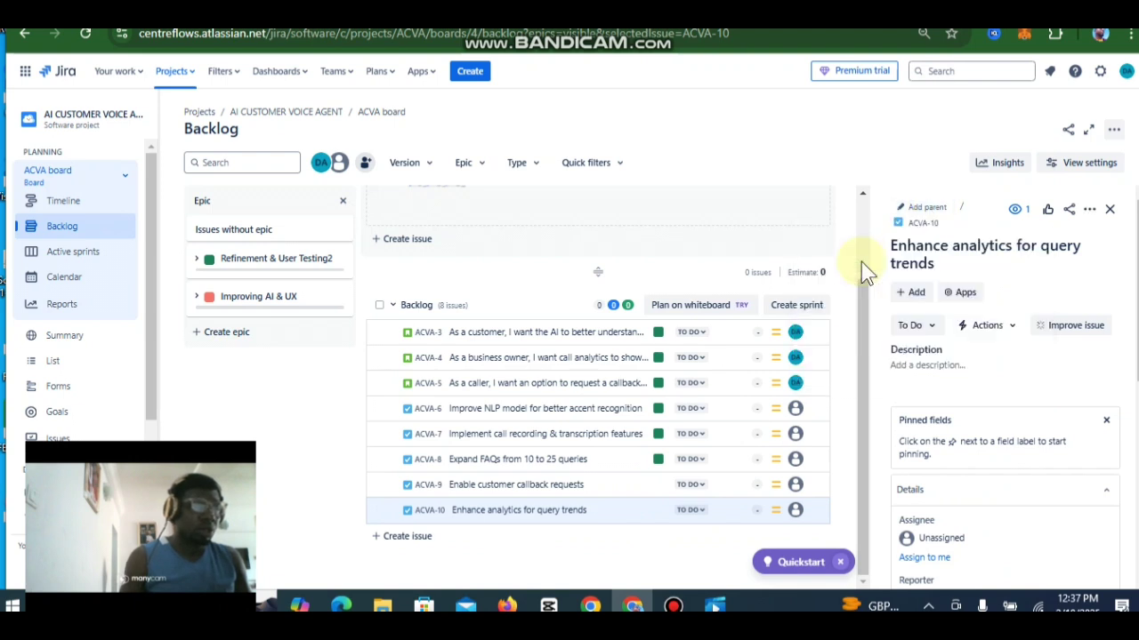
pyautogui.click(561, 488)
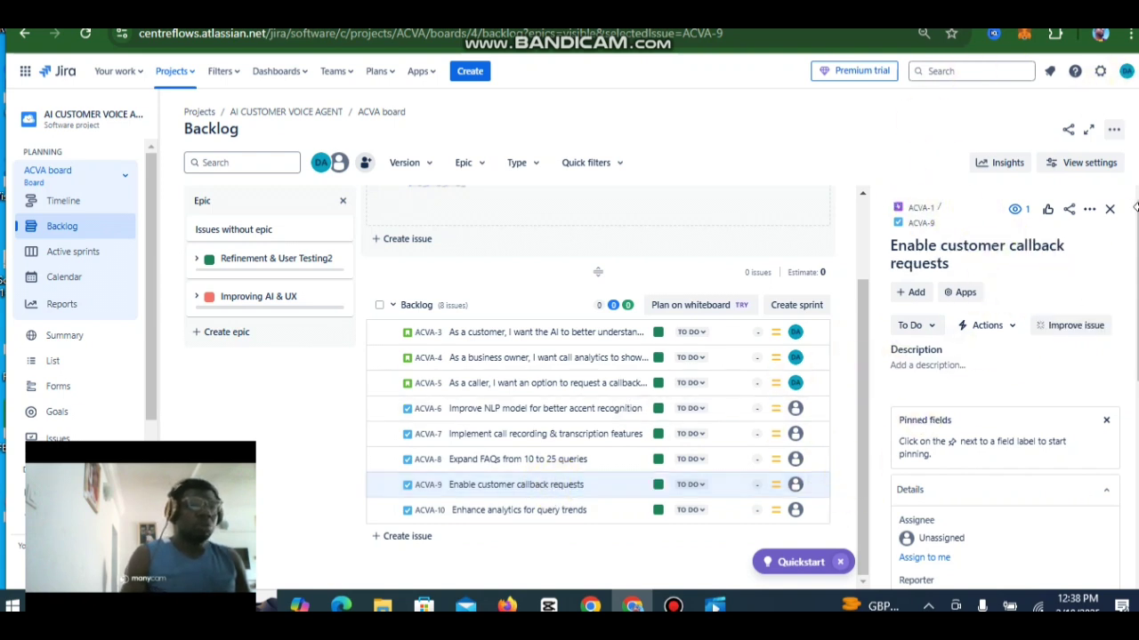
pyautogui.click(1110, 212)
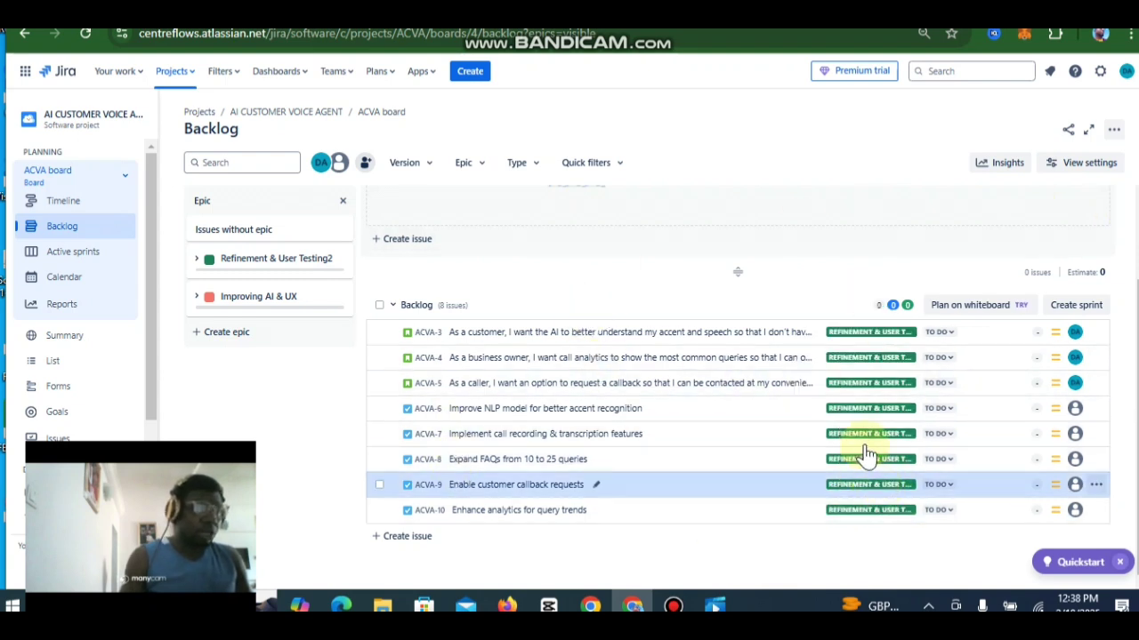
# - Open the user story ACVA-3 about understanding accent and speech, and start adding a linked issue with the relation "is blocked by"
pyautogui.scroll(2, 866, 450)
pyautogui.scroll(-2, 861, 441)
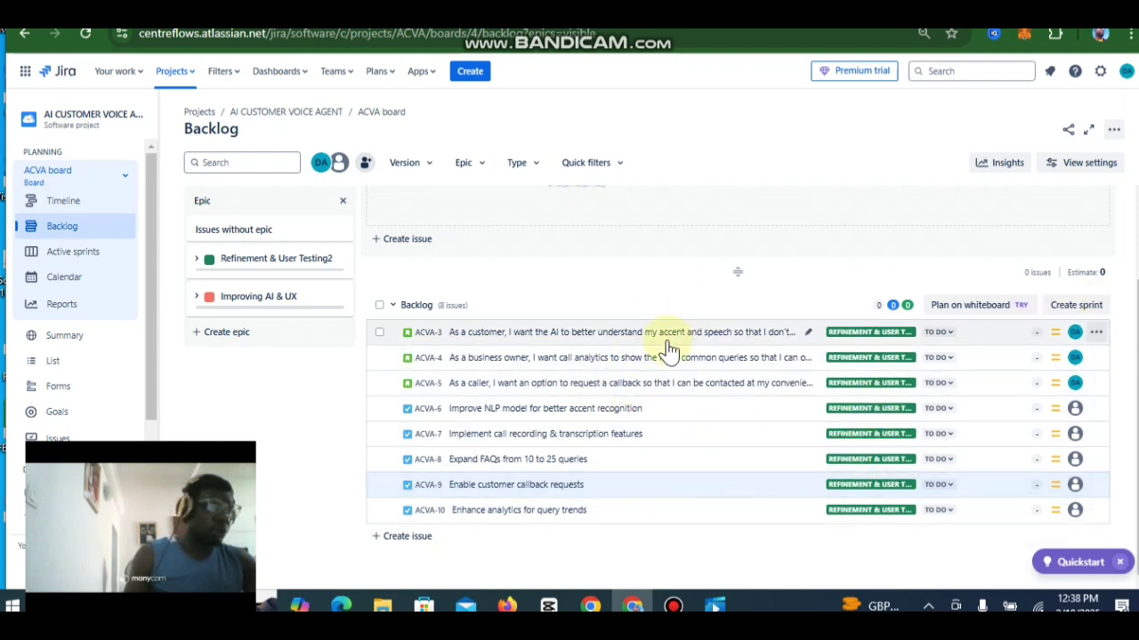
pyautogui.click(564, 341)
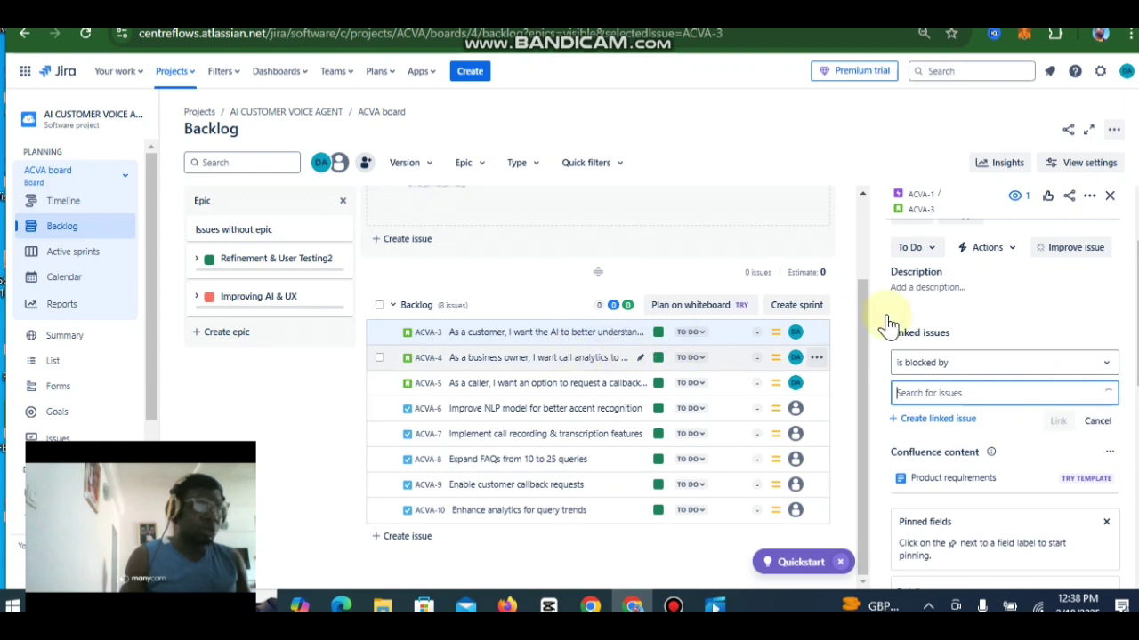
pyautogui.scroll(2, 981, 293)
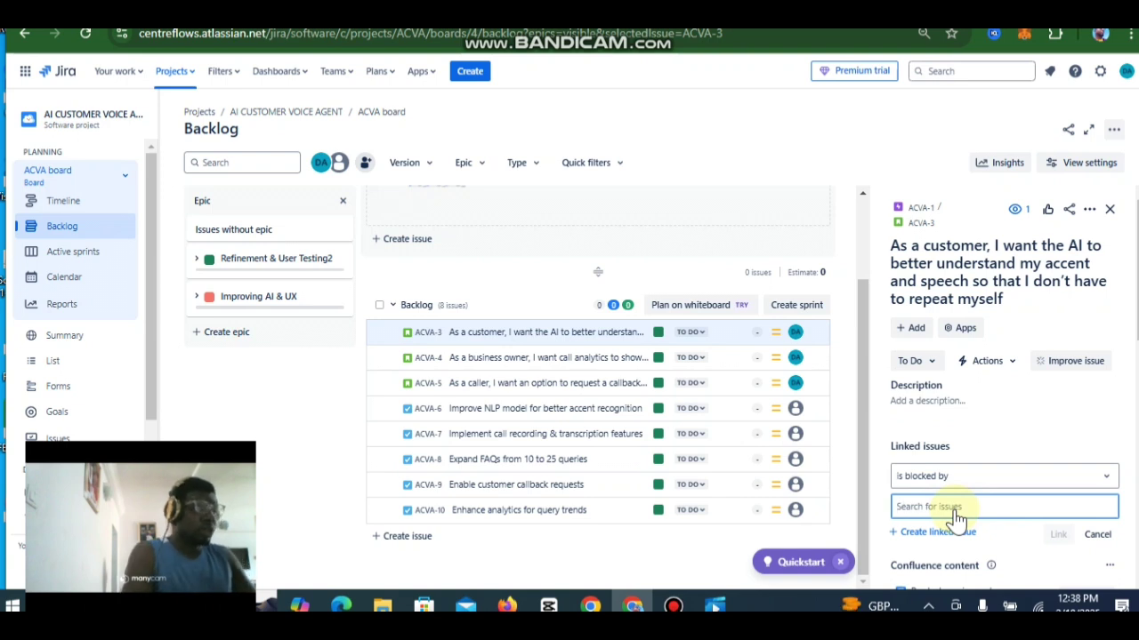
# - Search the linkable issues for "IMPROVE" and select AVSA-7 Improve NLP model as a blocking issue
pyautogui.write('IM')
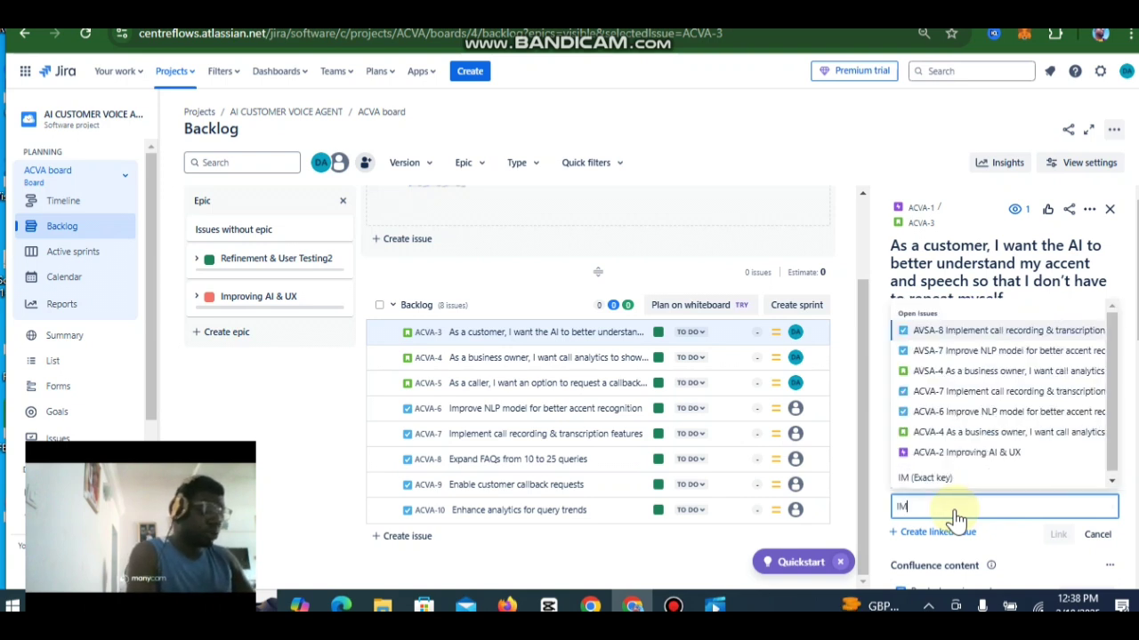
pyautogui.write('PRO')
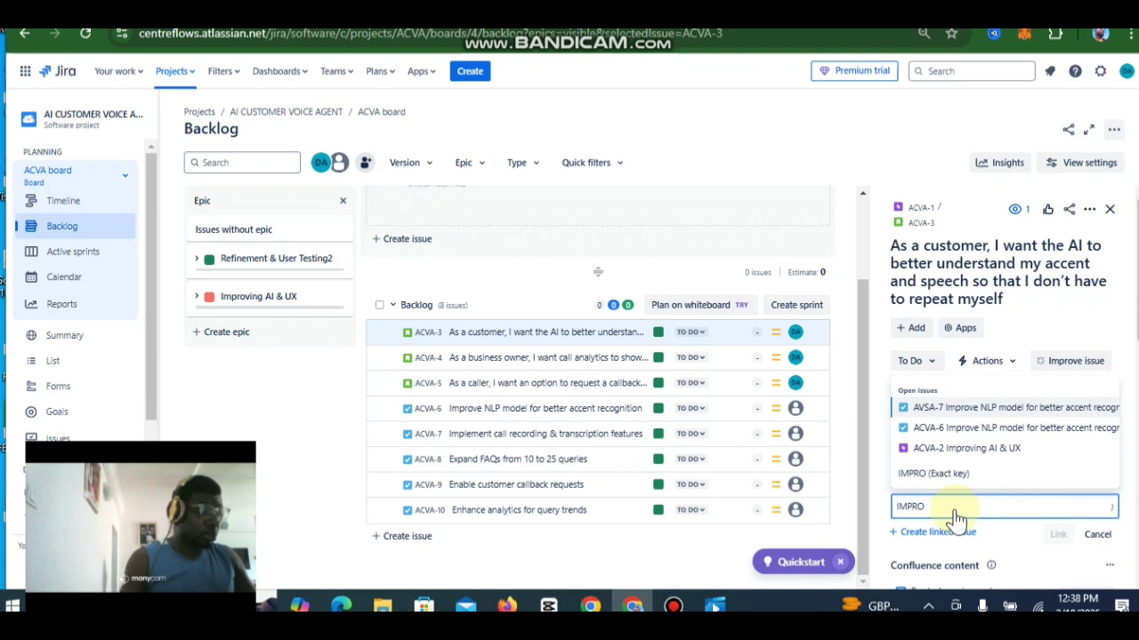
pyautogui.write('VE')
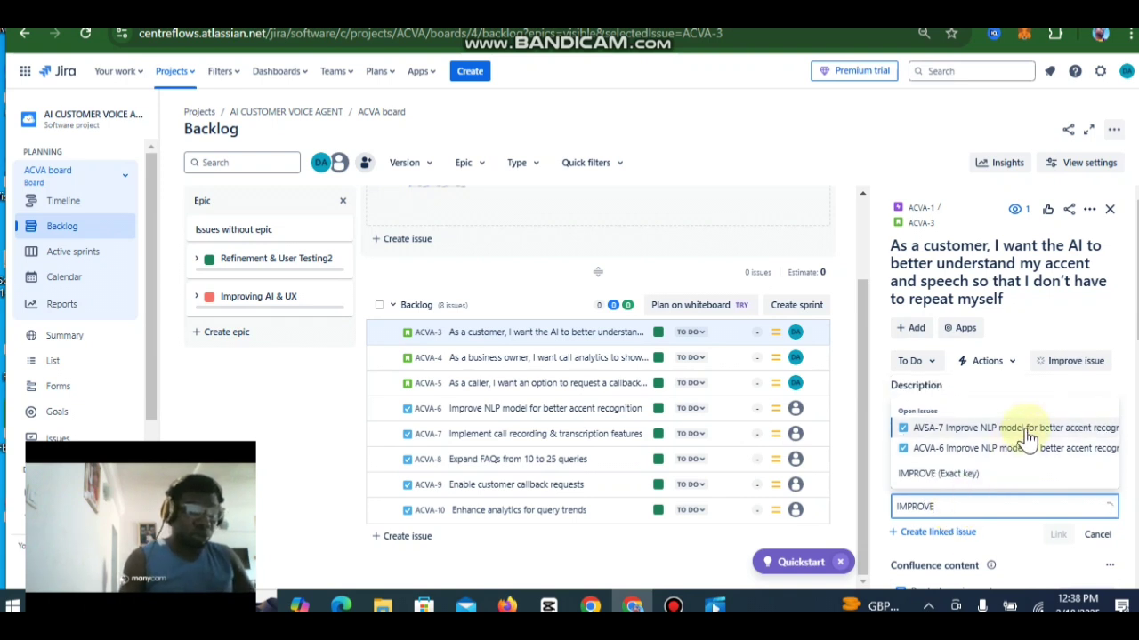
pyautogui.click(1026, 429)
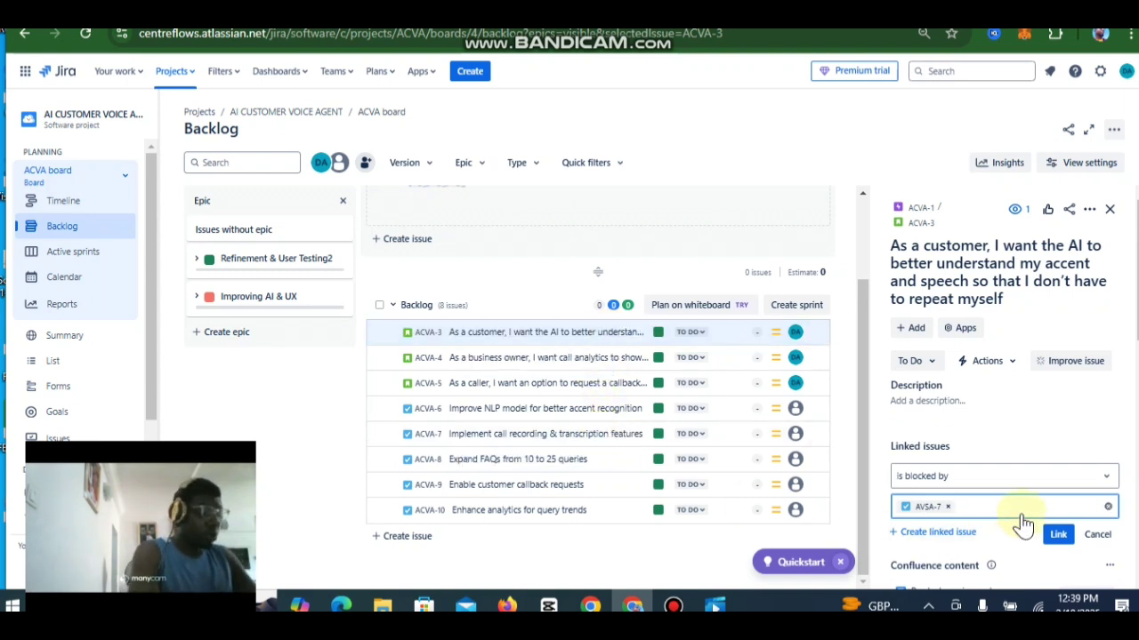
# - Search the linkable issues for "call rec" and add ACVA-7 Implement call recording & transcription features to the blocking issues
pyautogui.write('call rec')
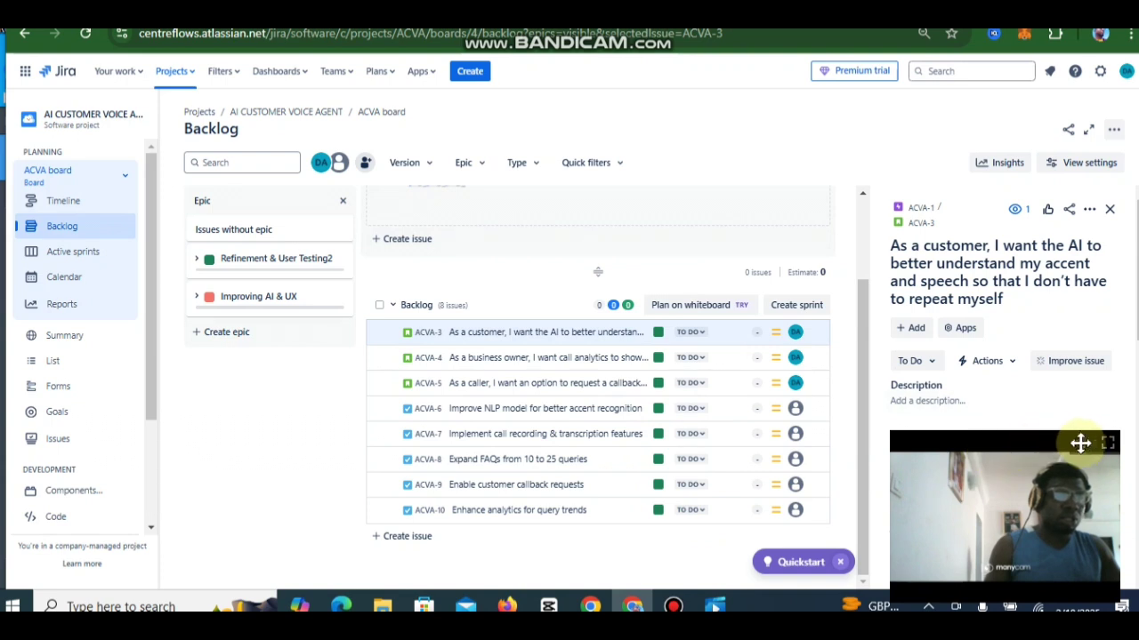
pyautogui.moveTo(1077, 442); pyautogui.dragTo(410, 442)
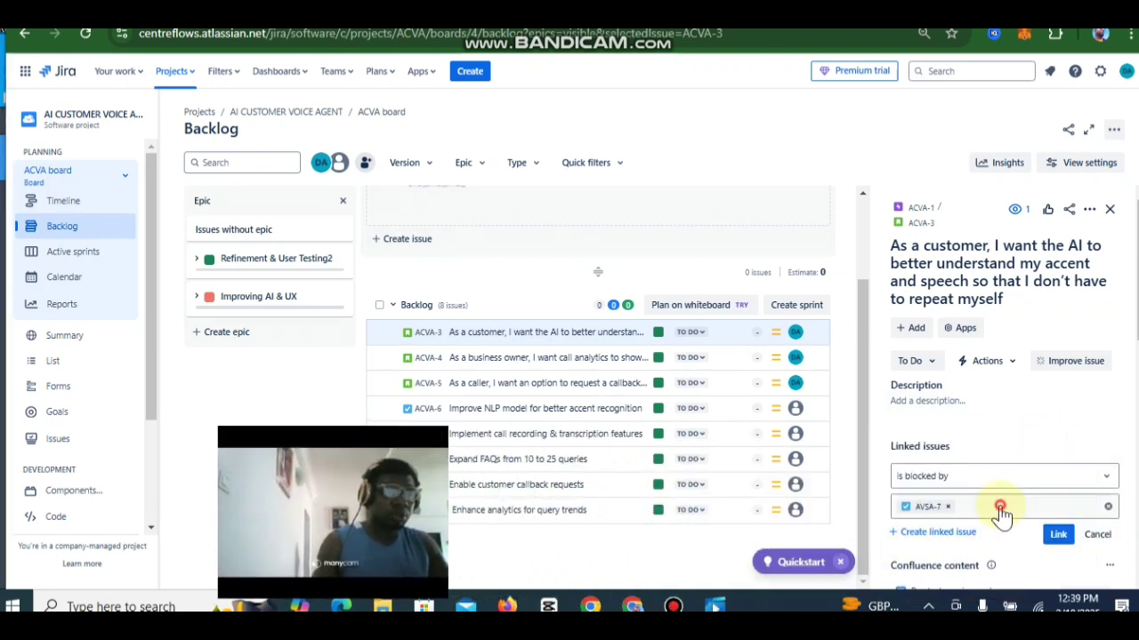
pyautogui.click(1005, 507)
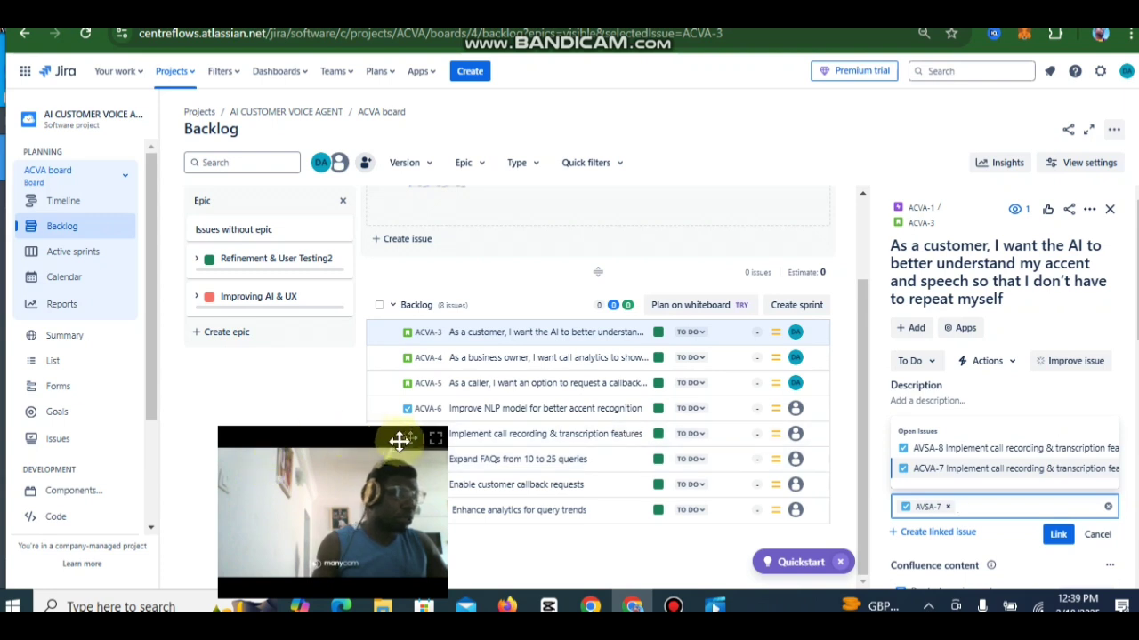
pyautogui.moveTo(410, 437); pyautogui.dragTo(287, 437)
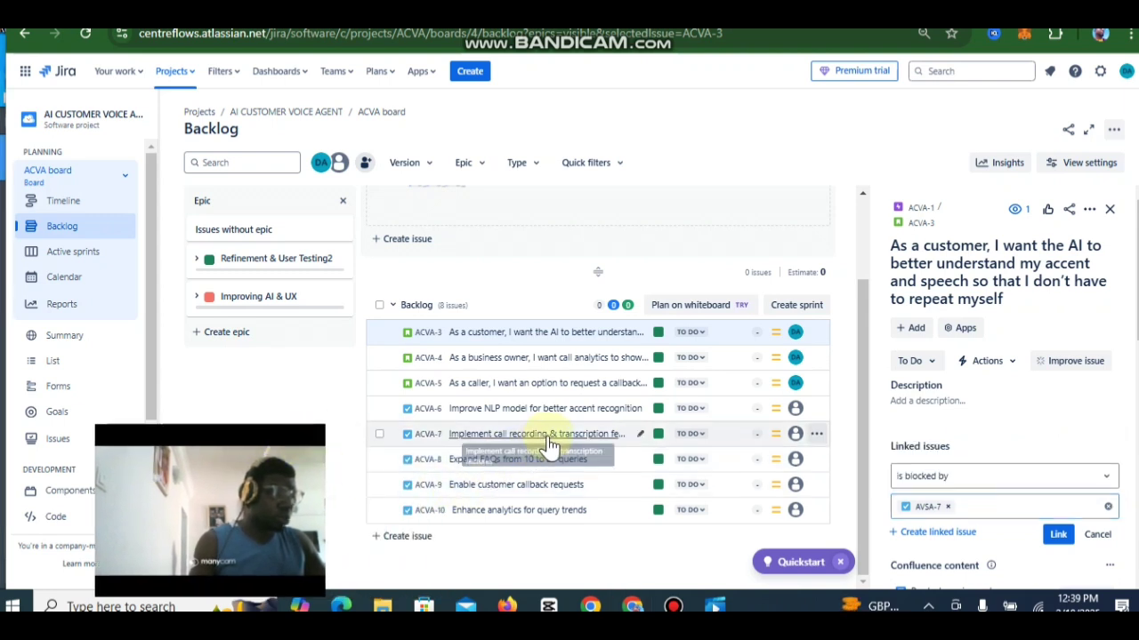
pyautogui.click(981, 507)
pyautogui.click(994, 470)
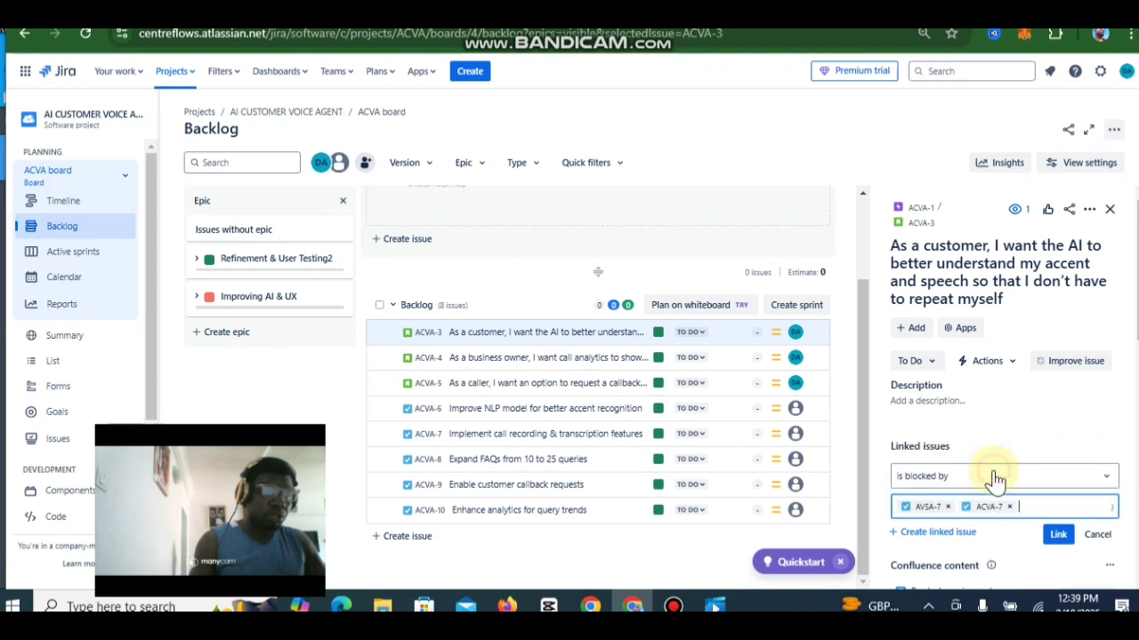
# - Remove AVSA-7 and ACVA-7 from the issues to link and select ACVA-6 Improve NLP model for better accent recognition instead
pyautogui.click(947, 506)
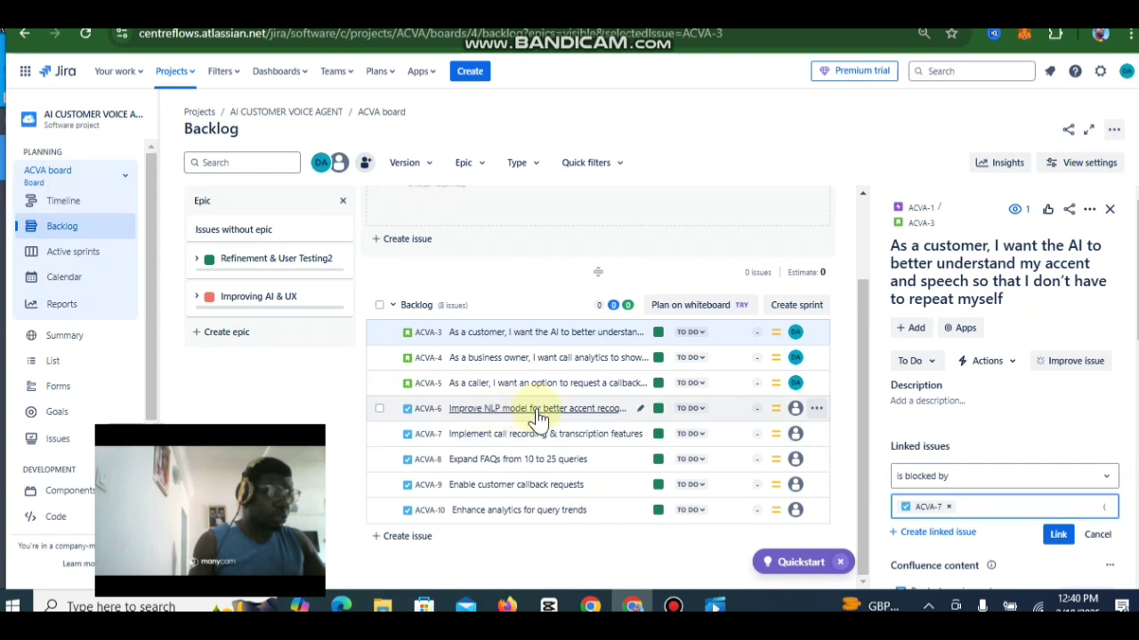
pyautogui.click(948, 508)
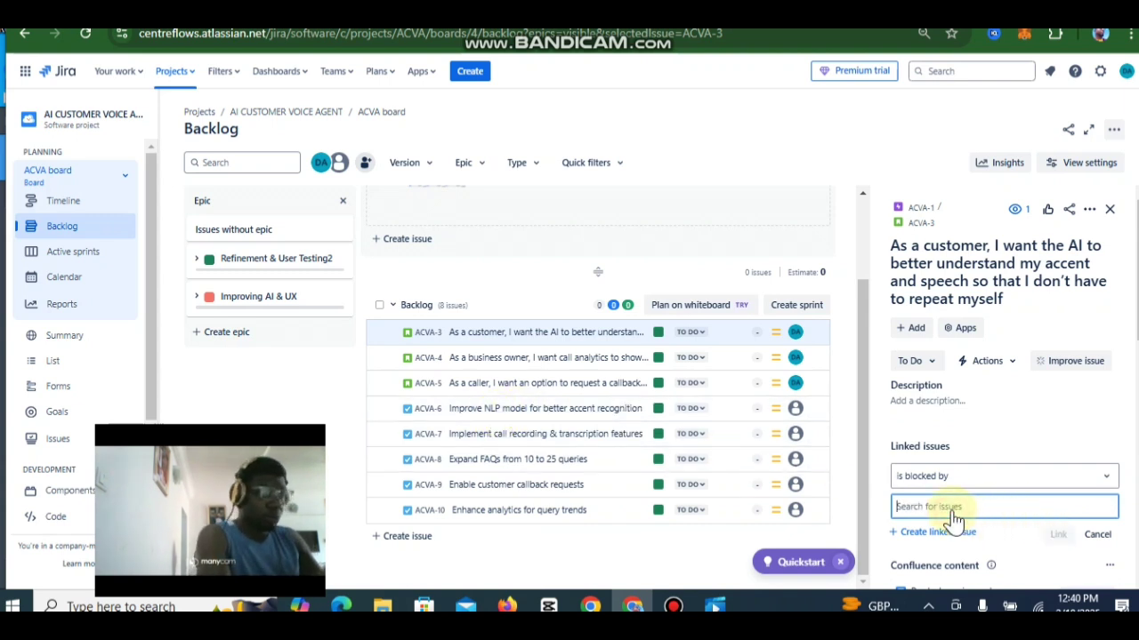
pyautogui.write('ACVA')
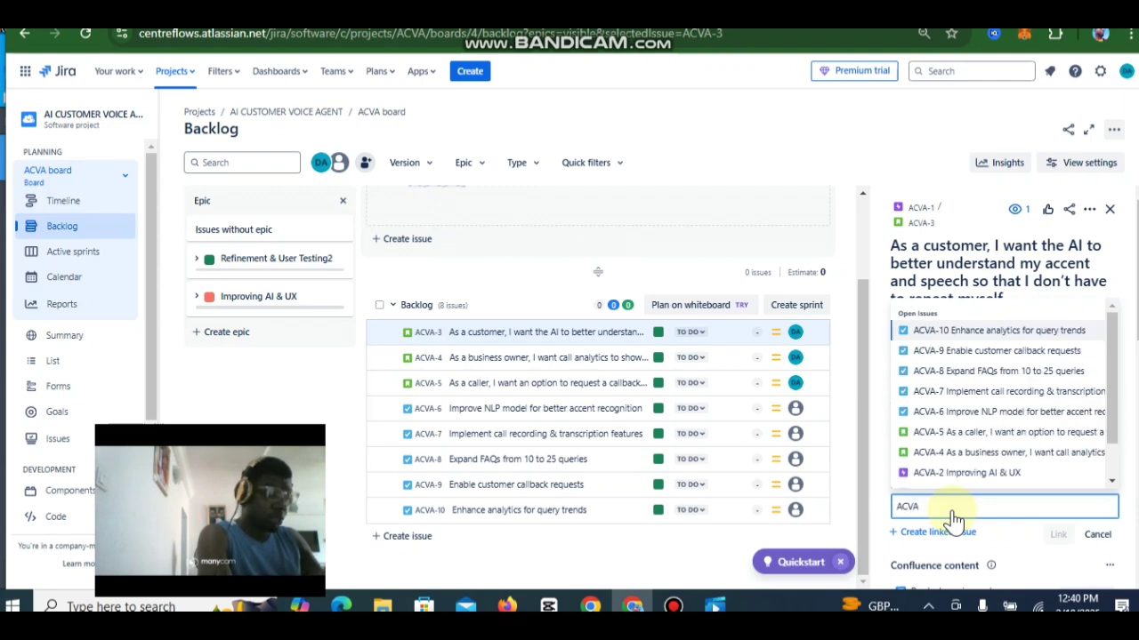
pyautogui.write('-6')
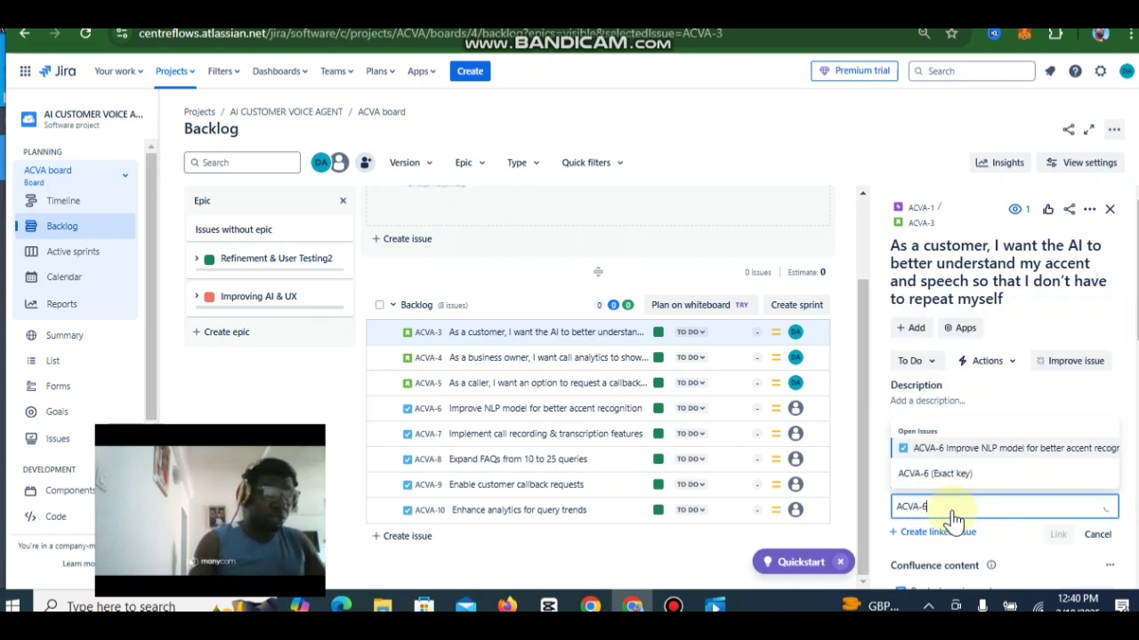
pyautogui.click(1000, 450)
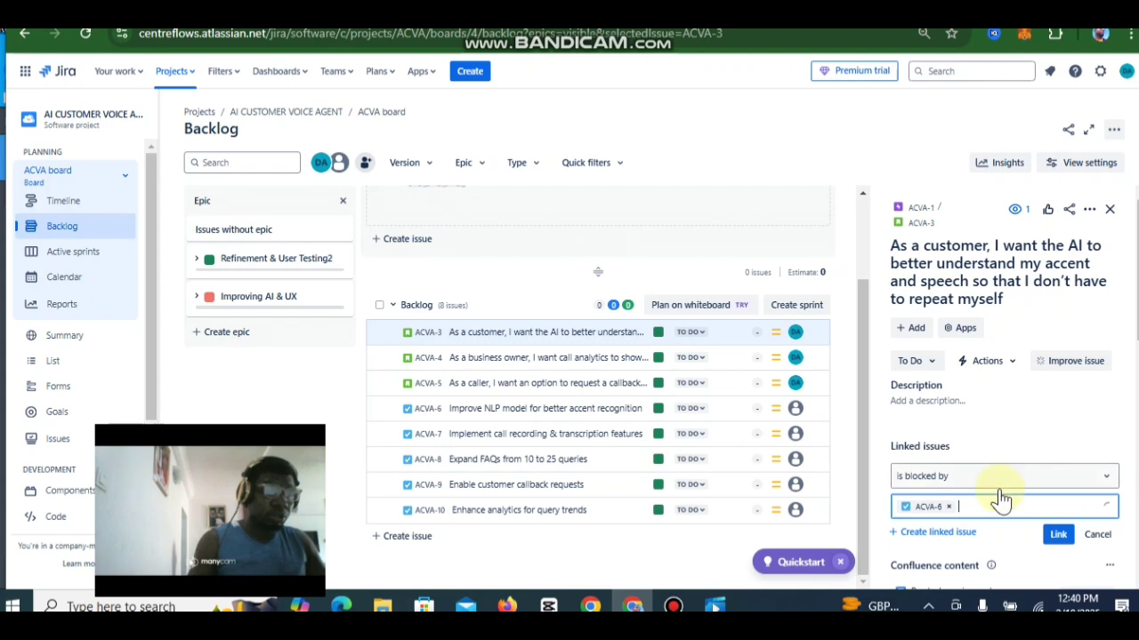
# - Add ACVA-7 Implement call recording & transcription features, link both tasks as blockers of ACVA-3, and close the issue details
pyautogui.write('A')
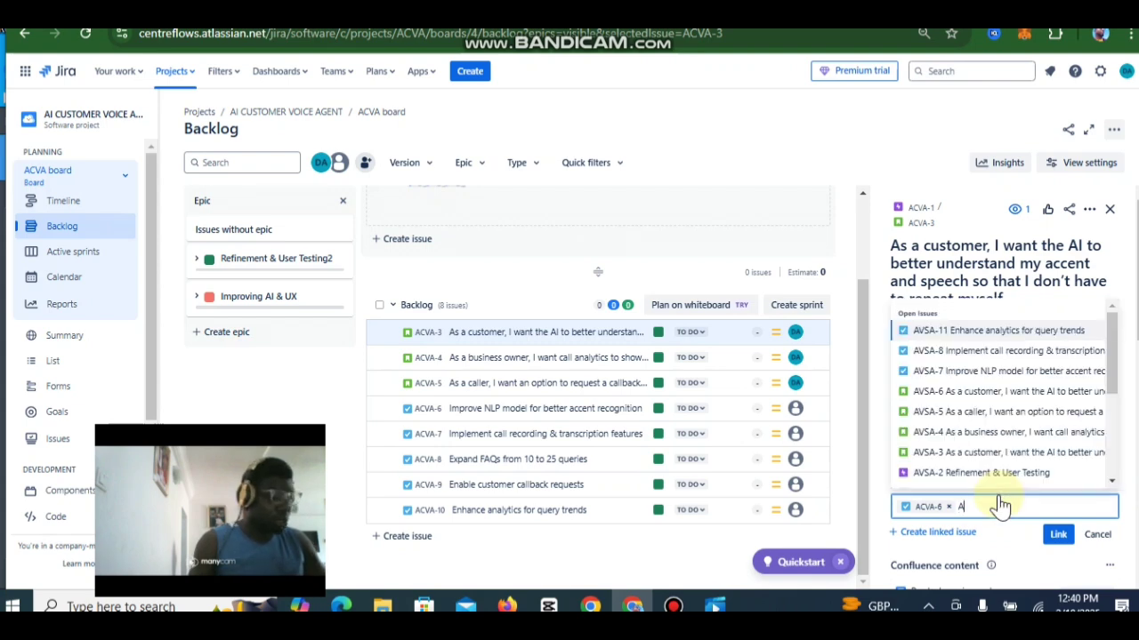
pyautogui.write('CVA-')
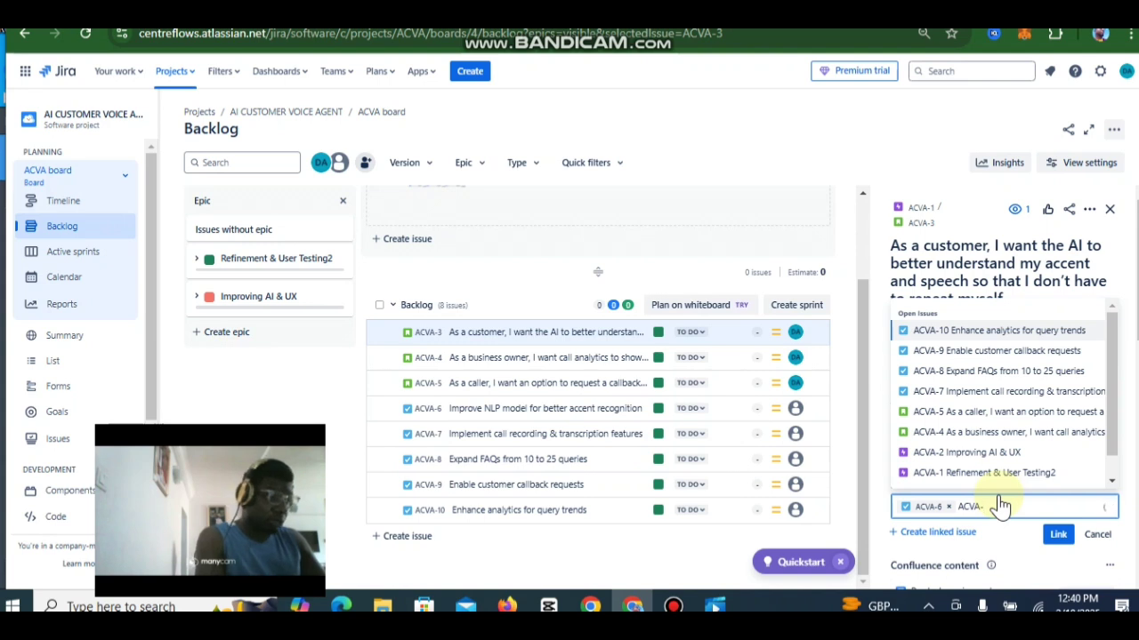
pyautogui.write('7')
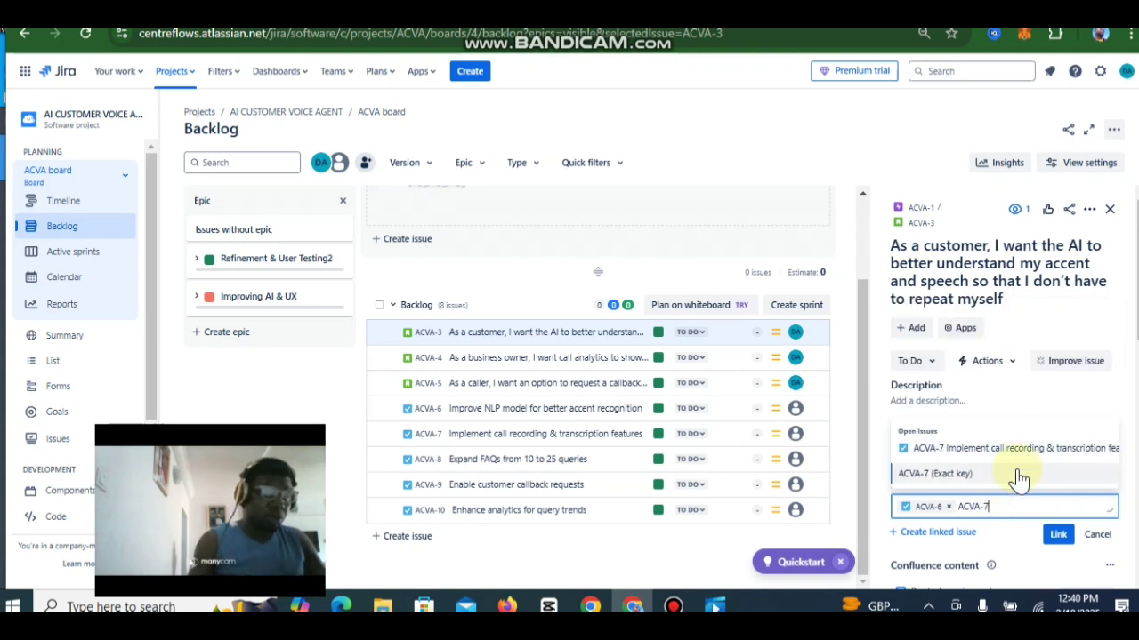
pyautogui.click(1022, 450)
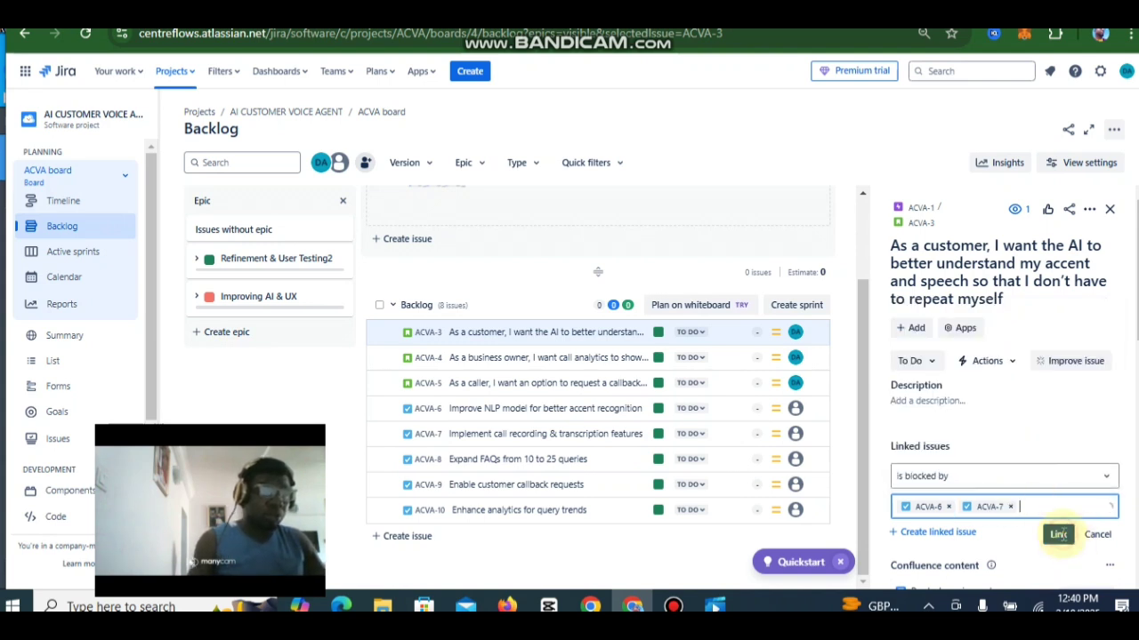
pyautogui.click(1058, 536)
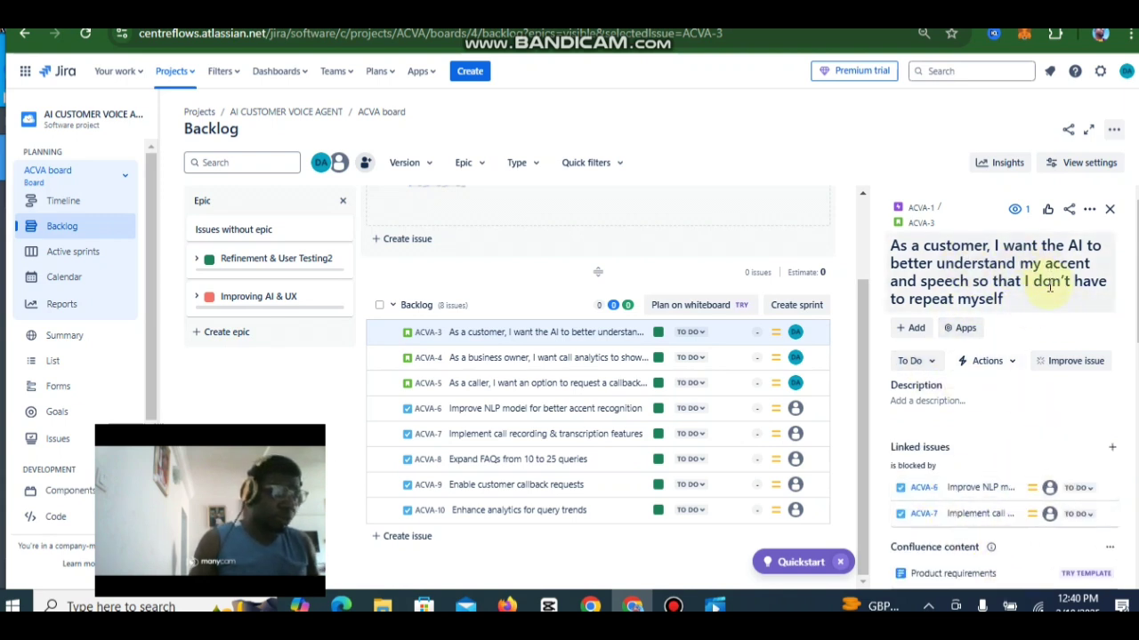
pyautogui.scroll(-5, 1106, 395)
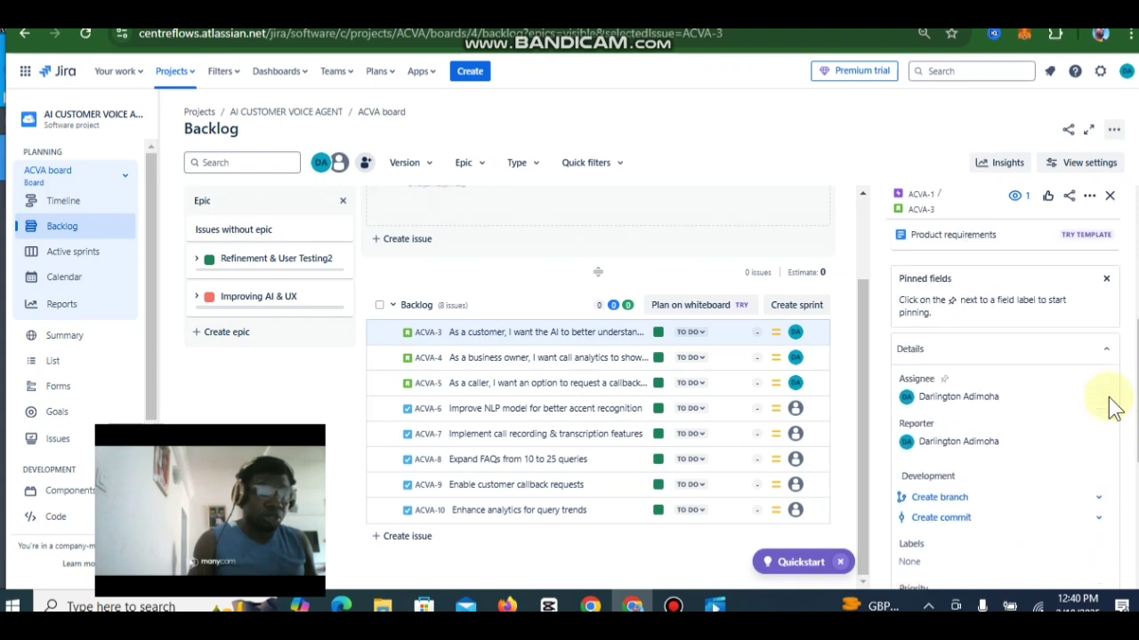
pyautogui.scroll(-5, 1106, 418)
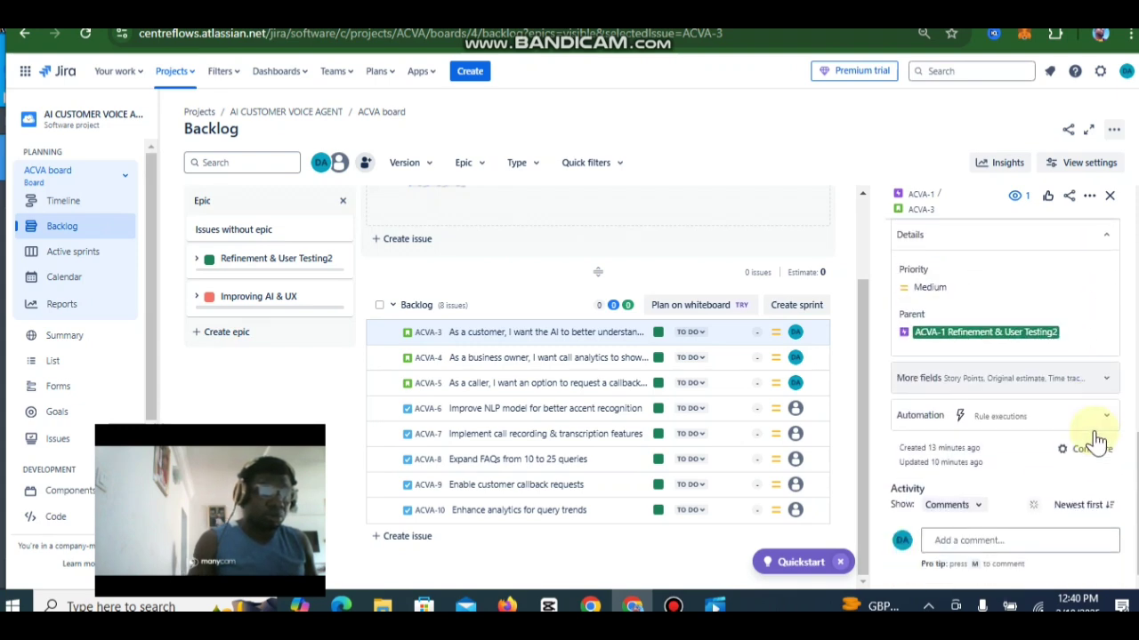
pyautogui.scroll(10, 1094, 431)
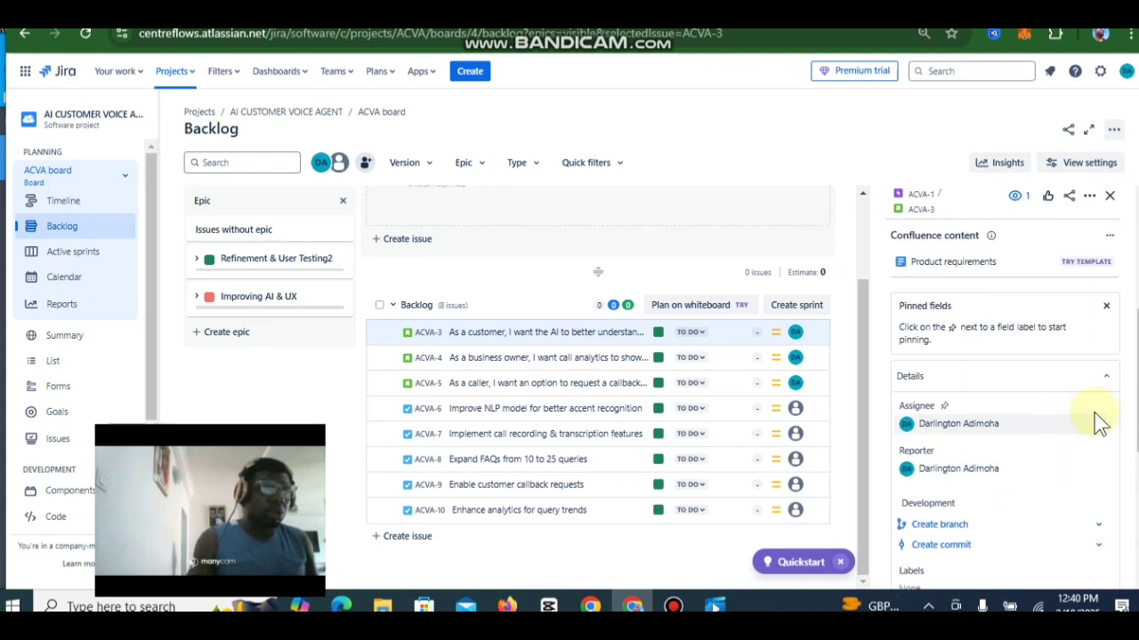
pyautogui.click(1110, 212)
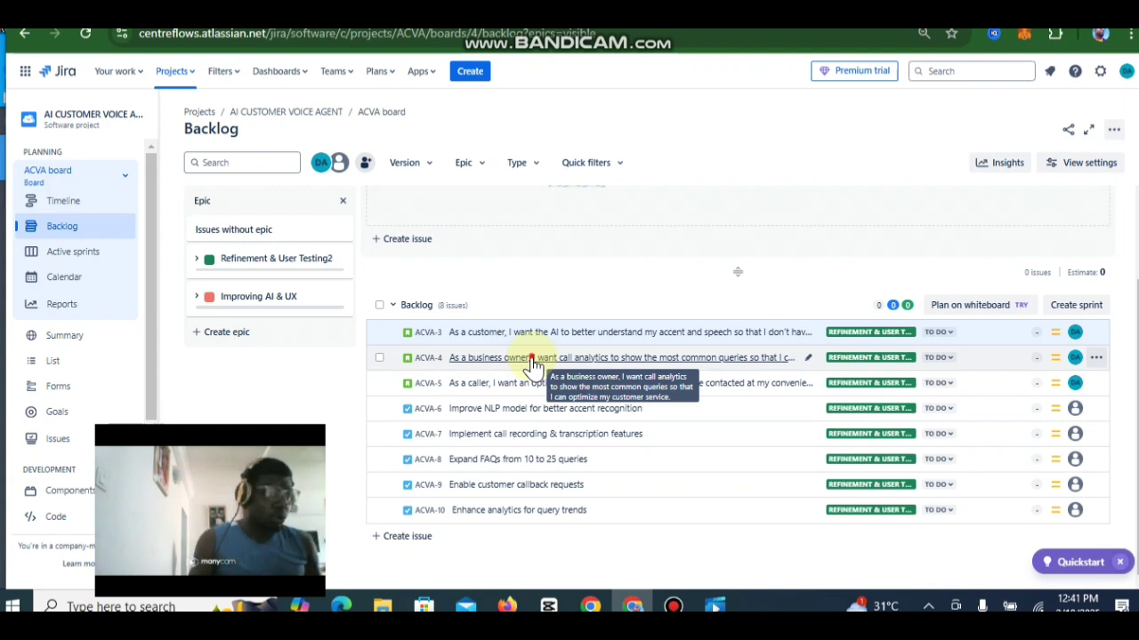
# - Open the user story ACVA-4 about call analytics and start adding a linked issue with the relation "is blocked by"
pyautogui.click(532, 361)
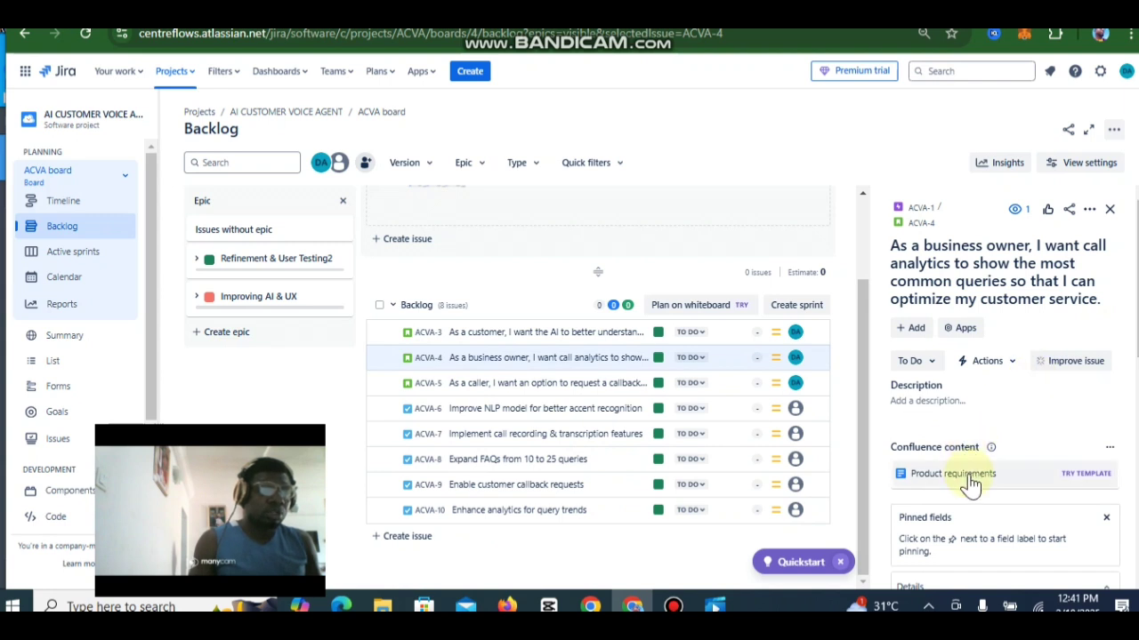
pyautogui.click(909, 327)
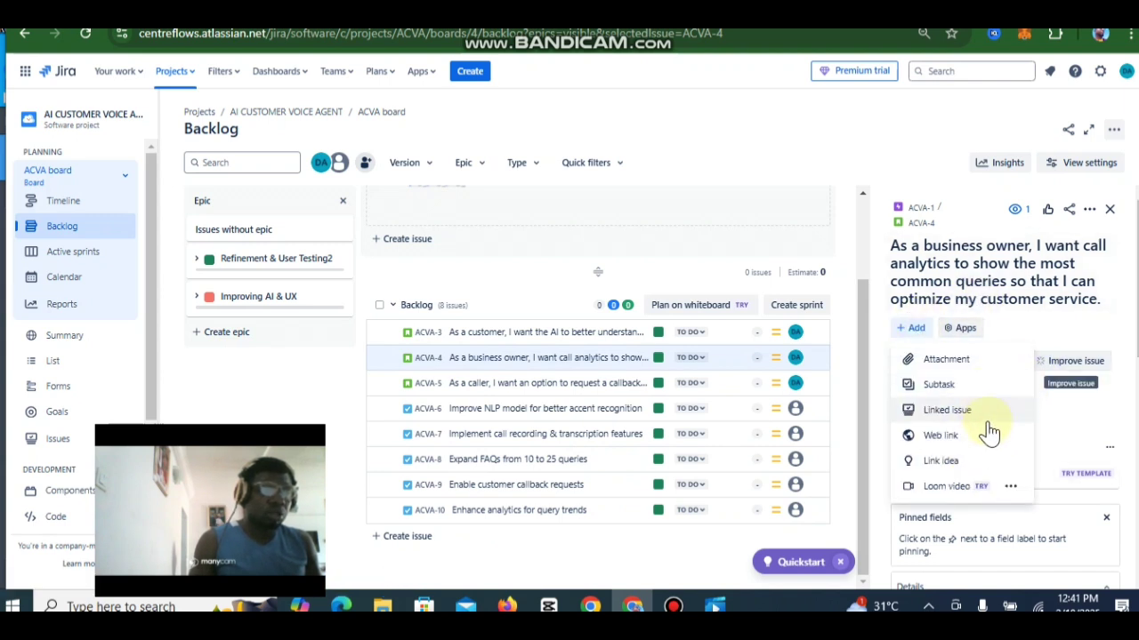
pyautogui.click(946, 412)
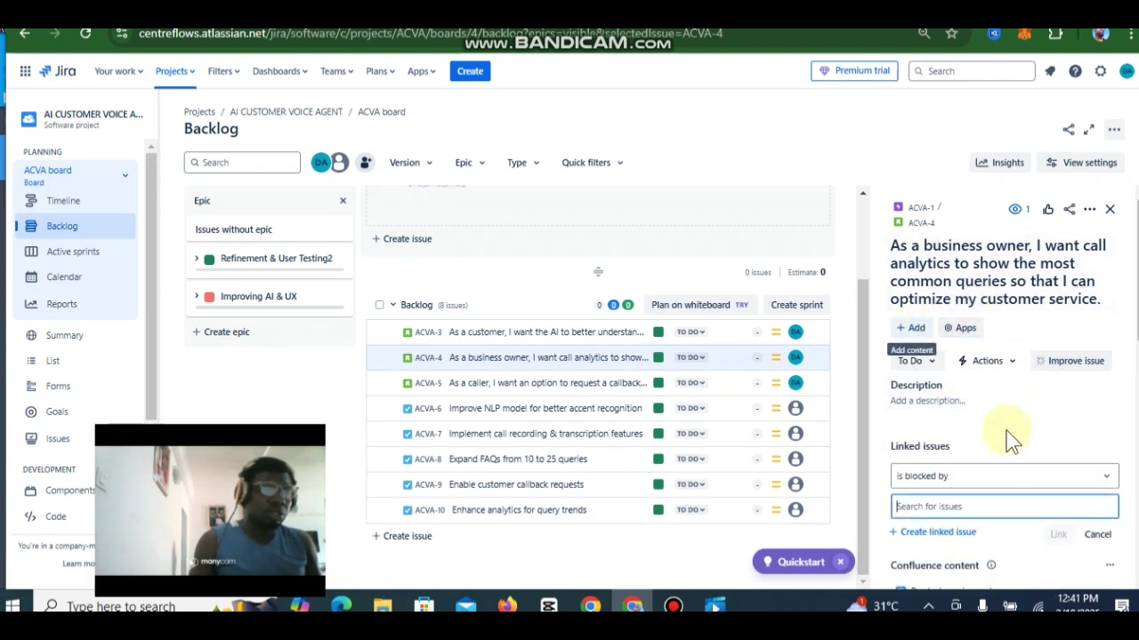
pyautogui.scroll(-1, 1023, 483)
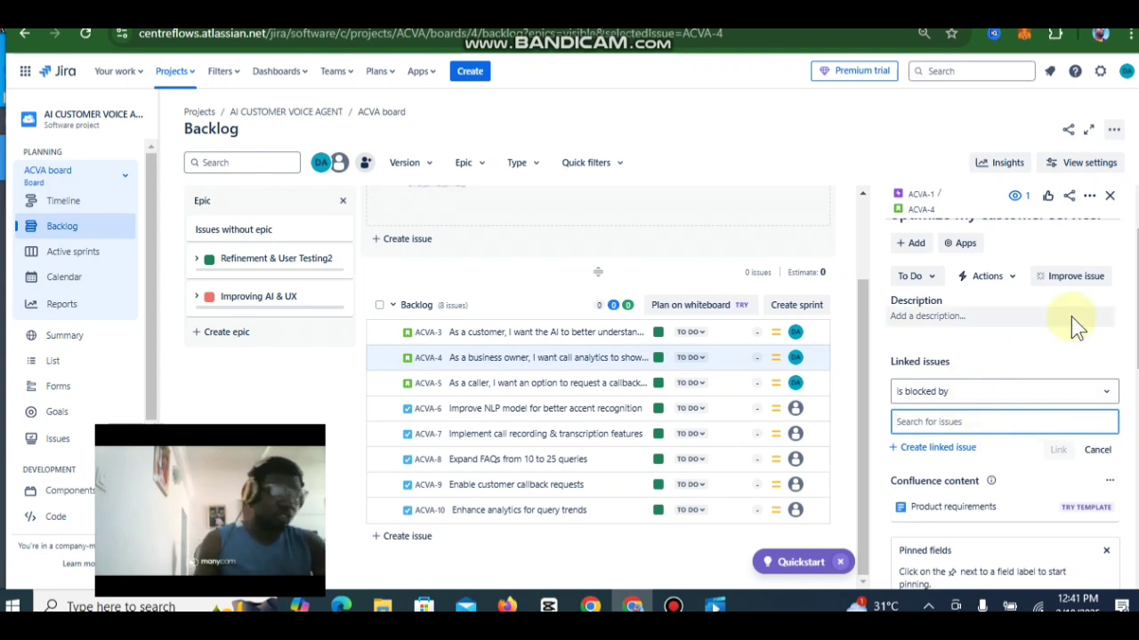
pyautogui.scroll(1, 1070, 317)
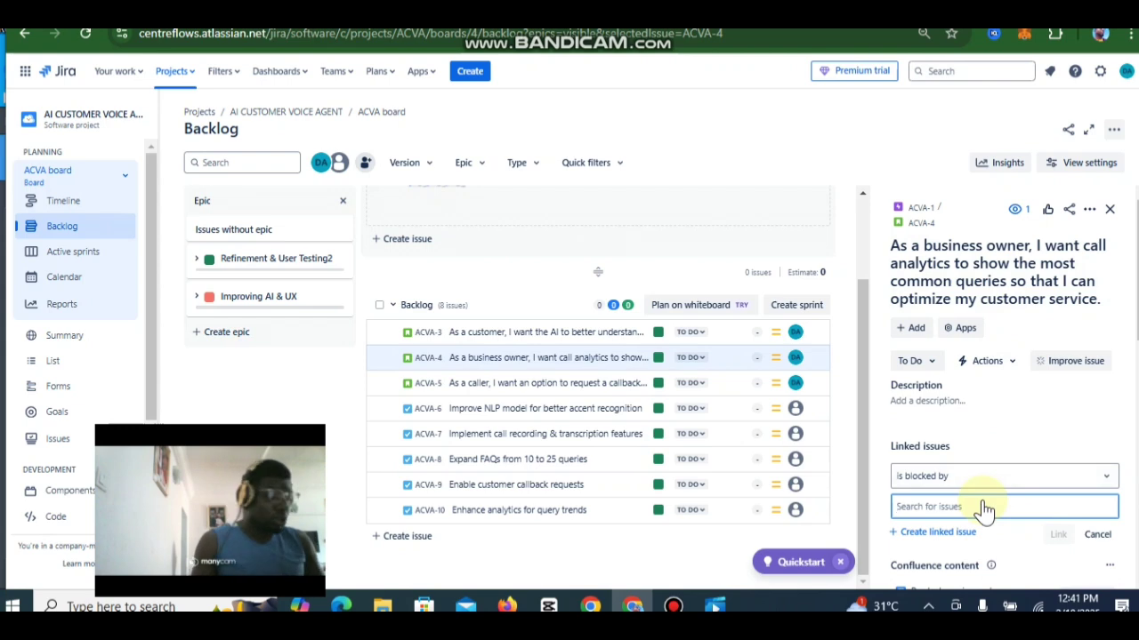
# - Search the linkable issues for "ACVA-10" and select Enhance analytics for query trends as a blocking issue
pyautogui.write('ACV')
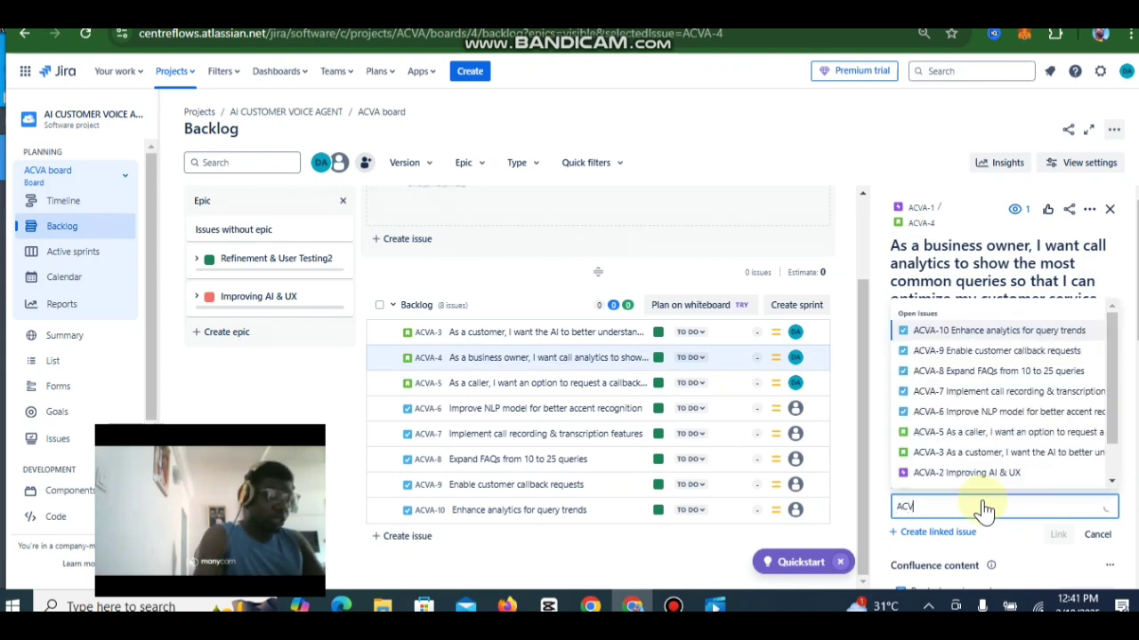
pyautogui.write('A-')
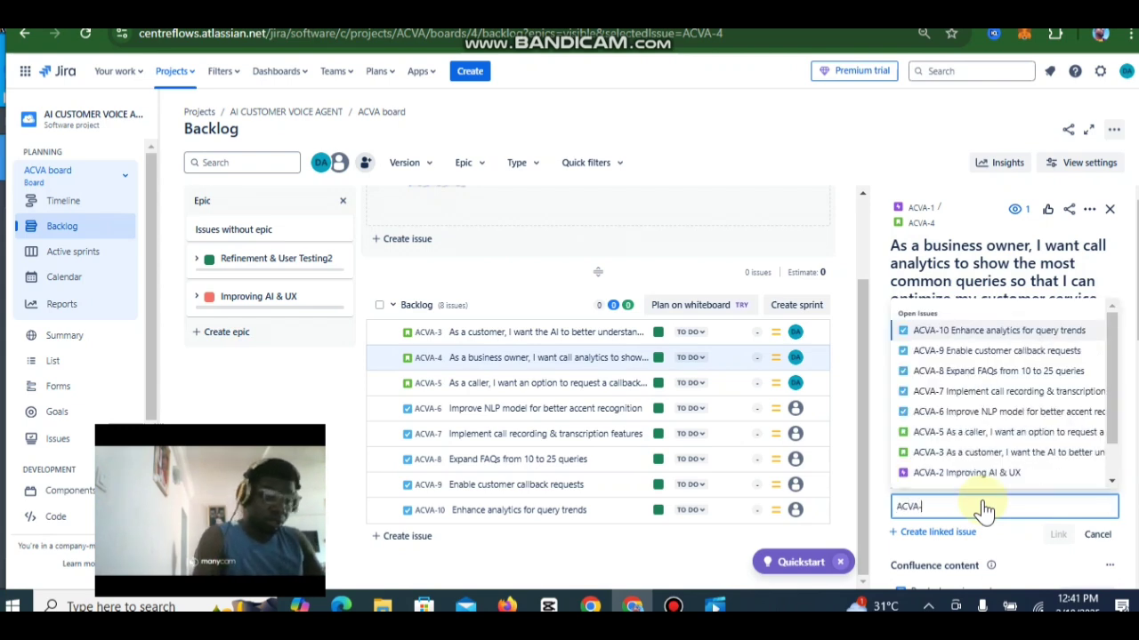
pyautogui.write('10')
pyautogui.click(1029, 453)
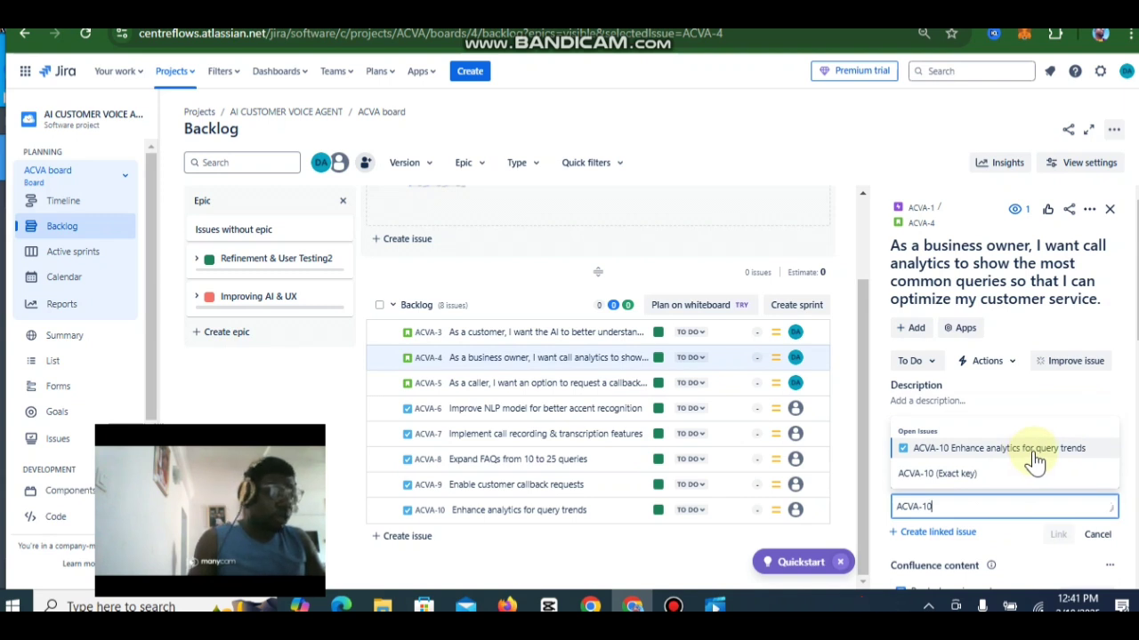
pyautogui.click(1034, 456)
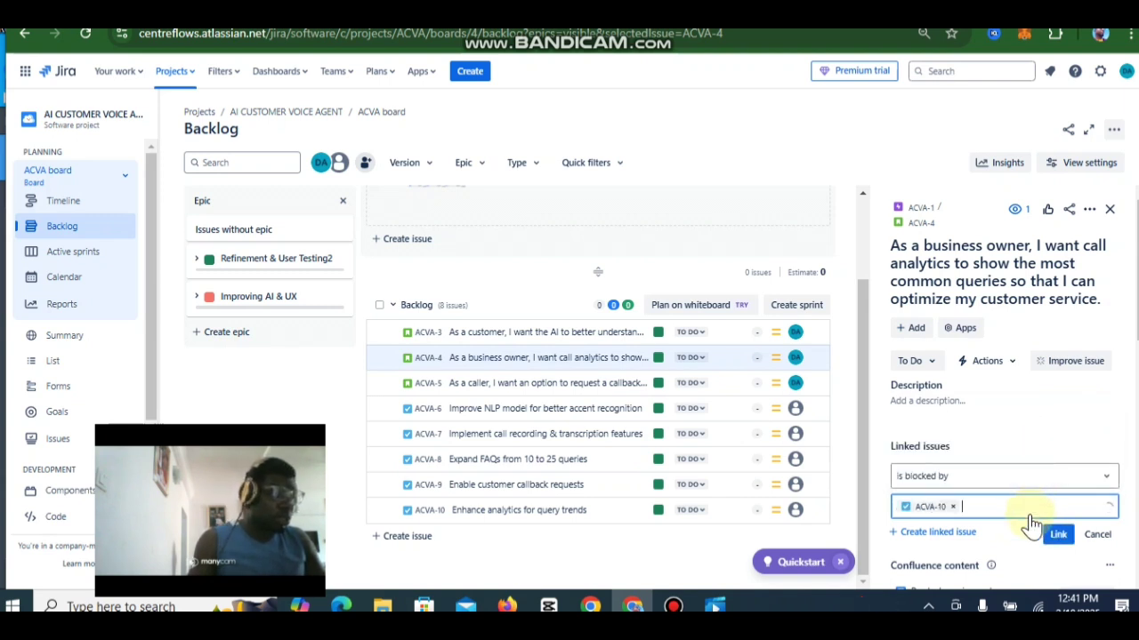
# - Add ACVA-8 Expand FAQs from 10 to 25 queries, link both tasks as blockers of ACVA-4, and close the issue details
pyautogui.write('AC')
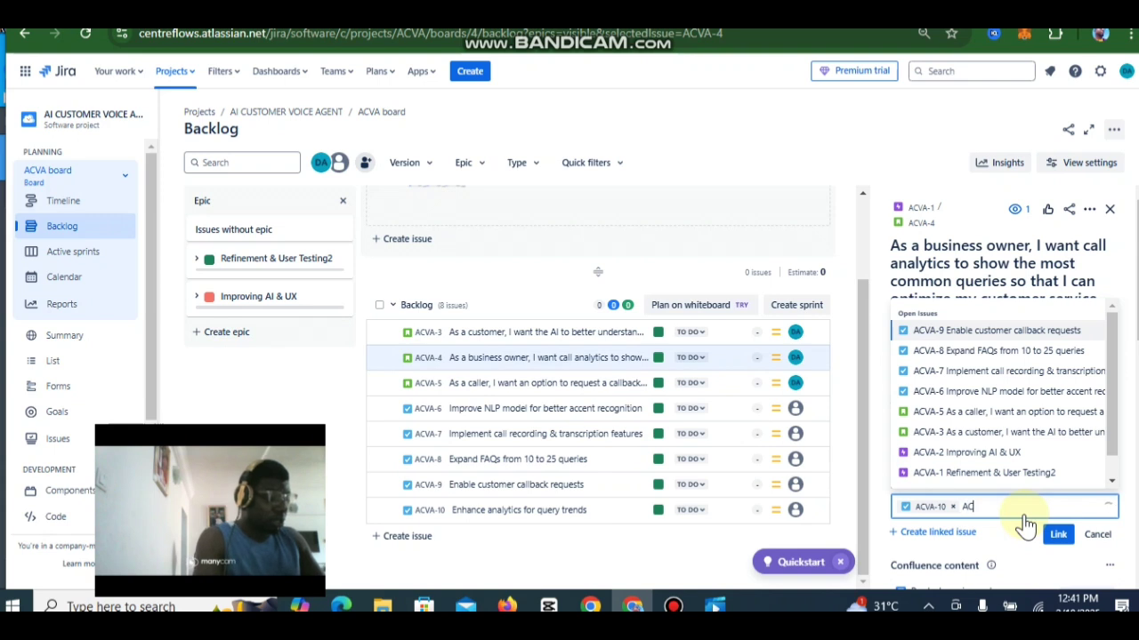
pyautogui.write('VA-')
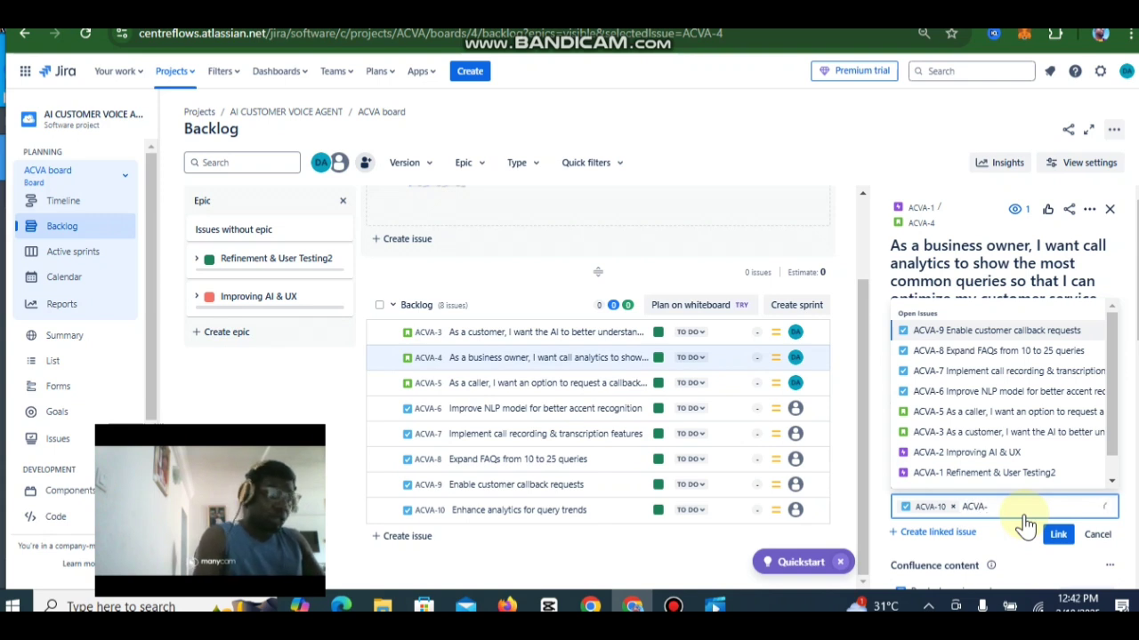
pyautogui.write('8')
pyautogui.click(1046, 455)
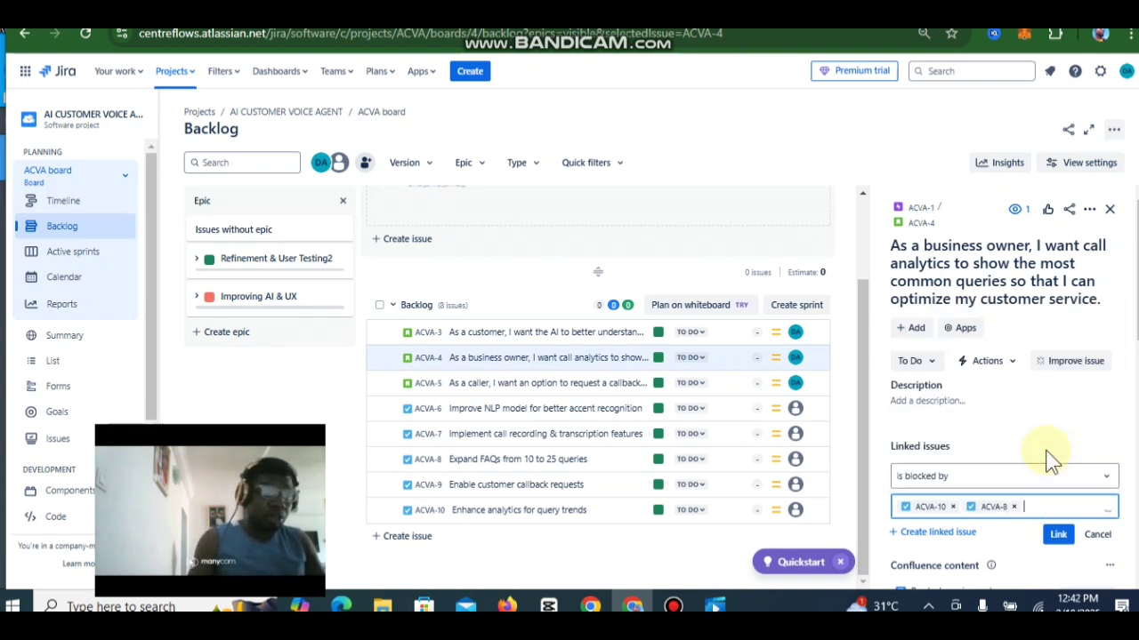
pyautogui.click(1060, 537)
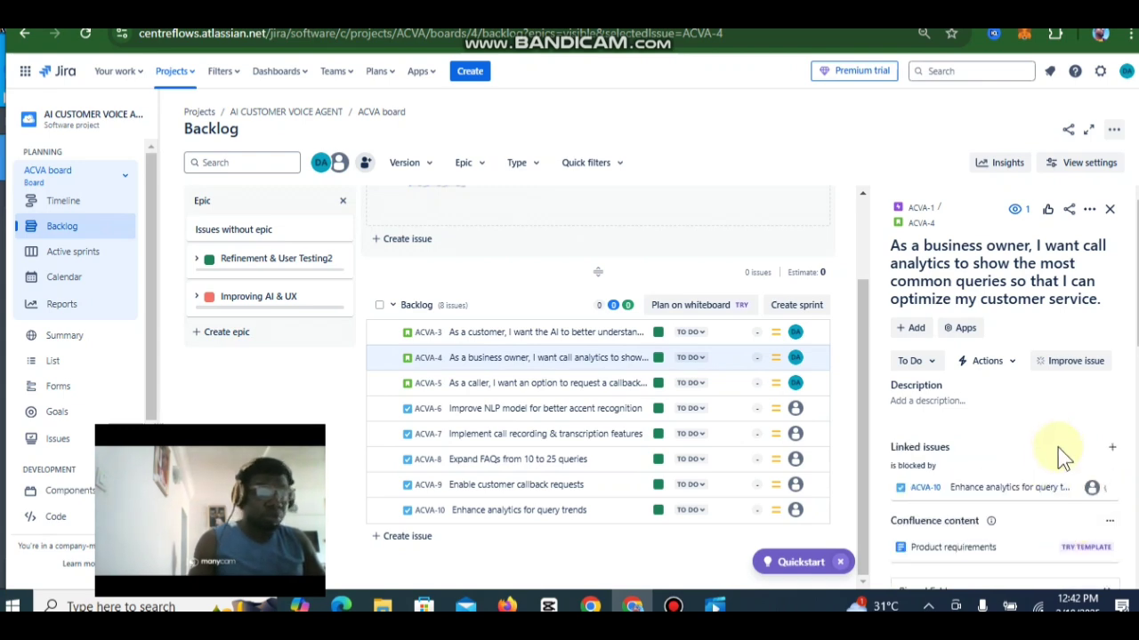
pyautogui.scroll(-1, 1068, 453)
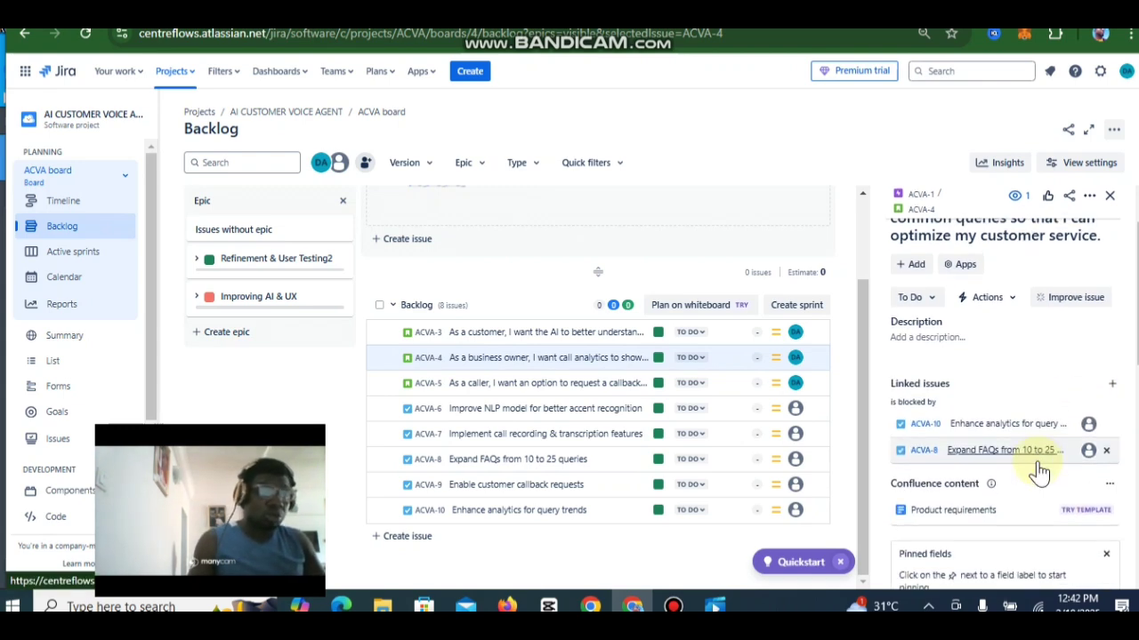
pyautogui.scroll(1, 1055, 347)
pyautogui.scroll(-4, 1055, 439)
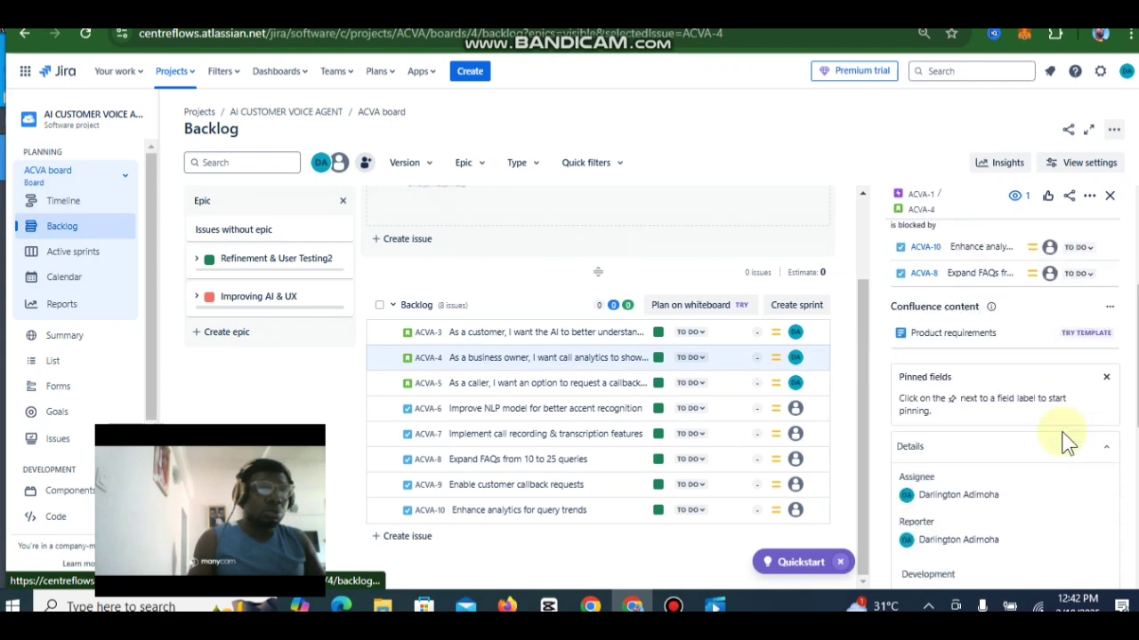
pyautogui.scroll(3, 1067, 323)
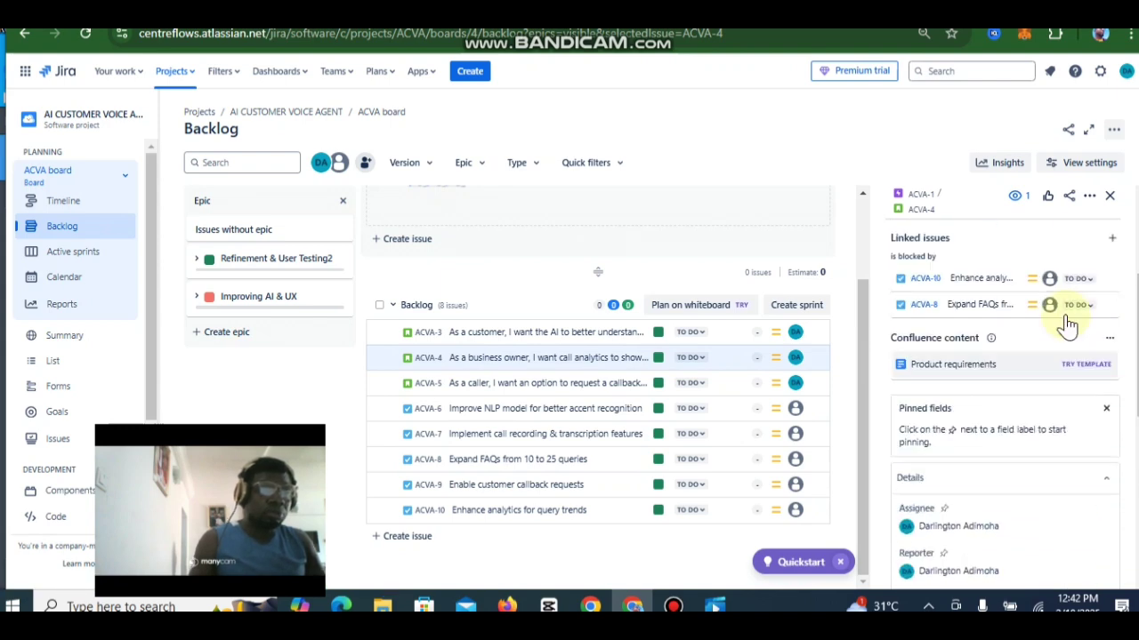
pyautogui.click(1107, 197)
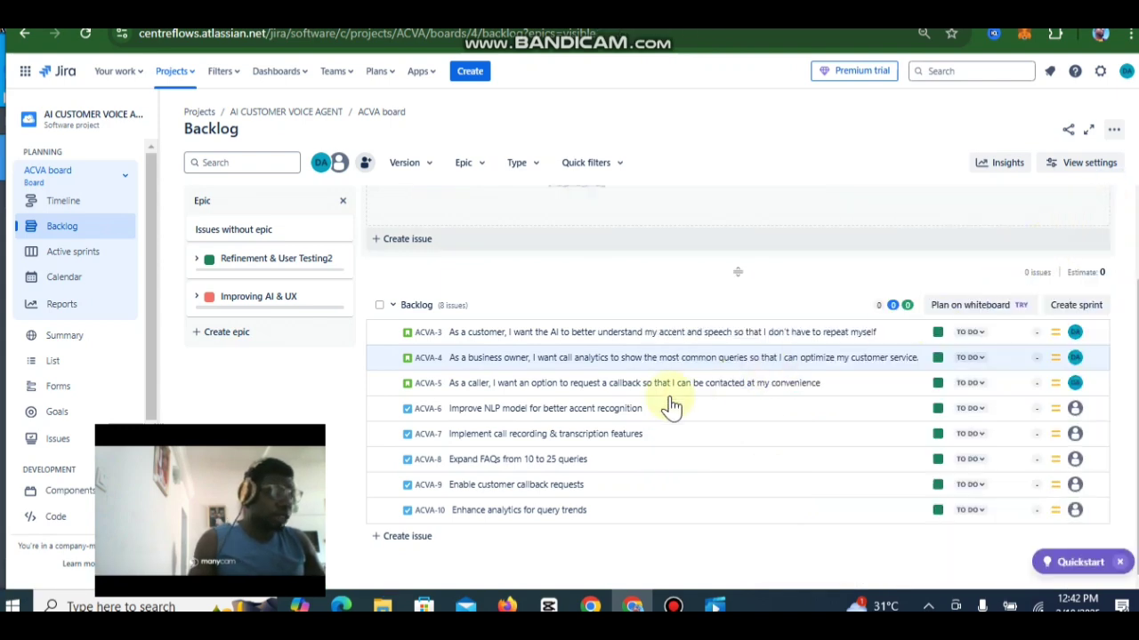
# - Link ACVA-9 Enable customer callback requests to the user story ACVA-5 with the relation "is blocked by", and close the issue details
pyautogui.click(597, 389)
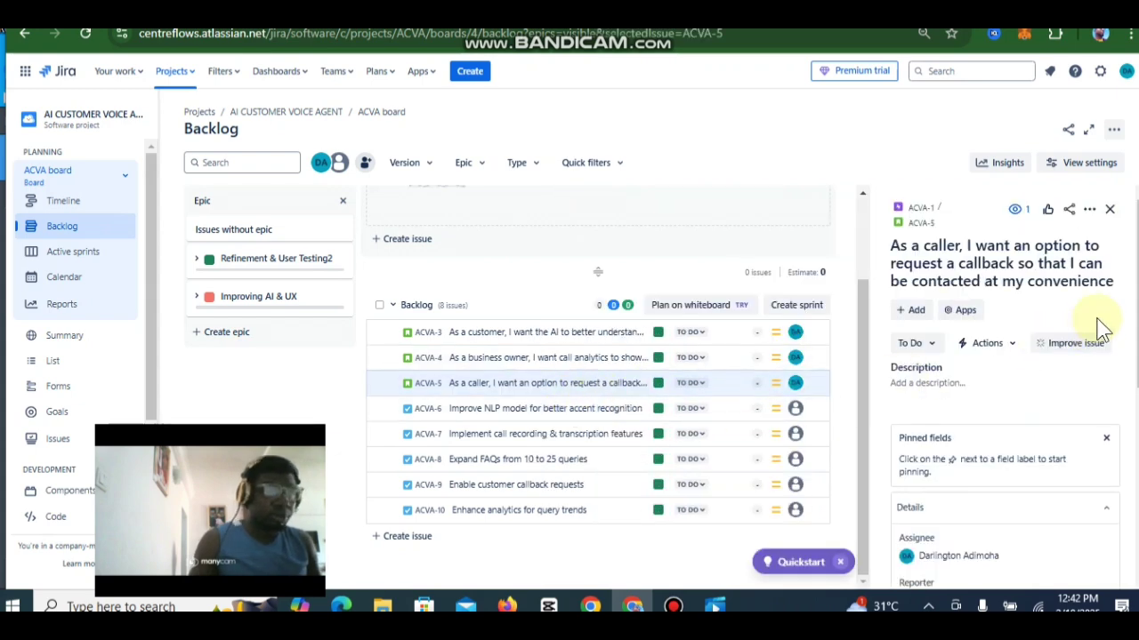
pyautogui.click(911, 310)
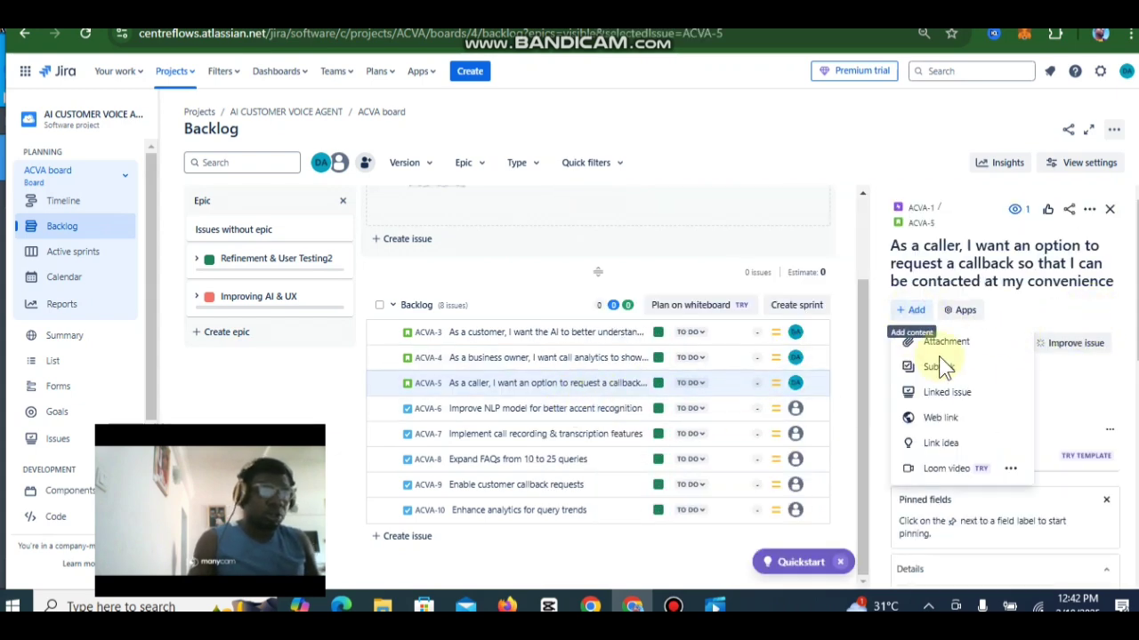
pyautogui.click(986, 402)
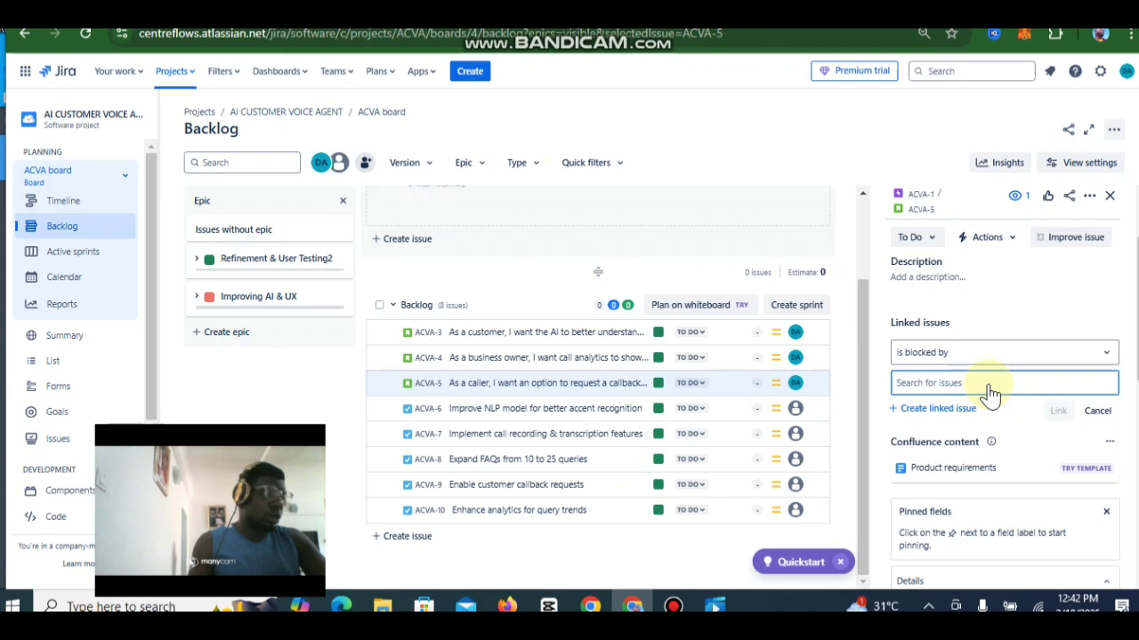
pyautogui.write('AC')
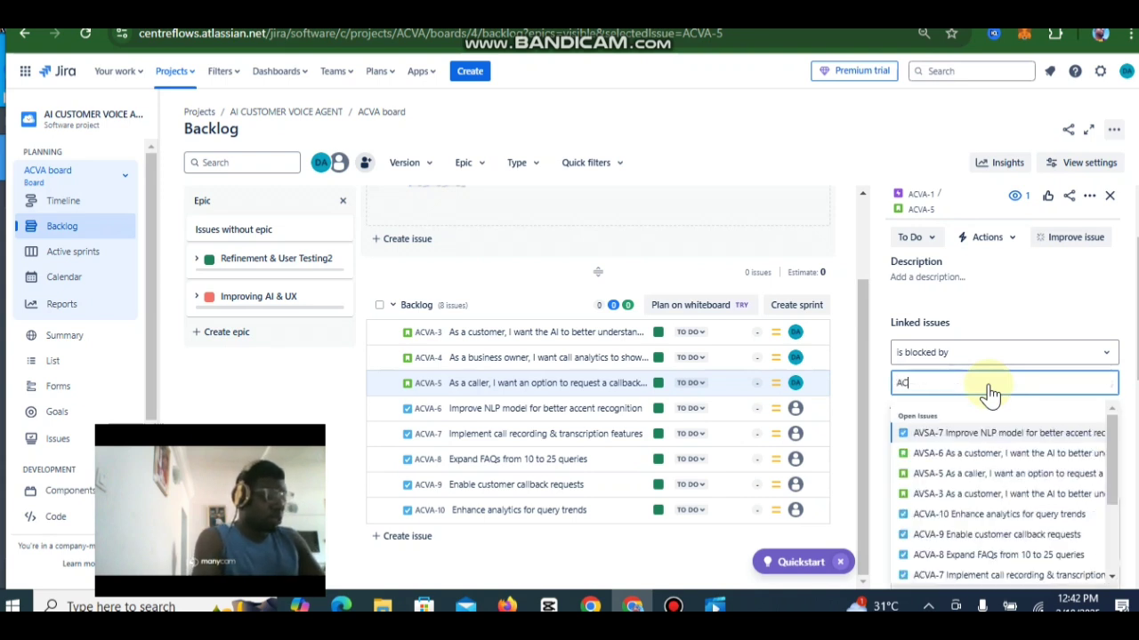
pyautogui.write('VA-')
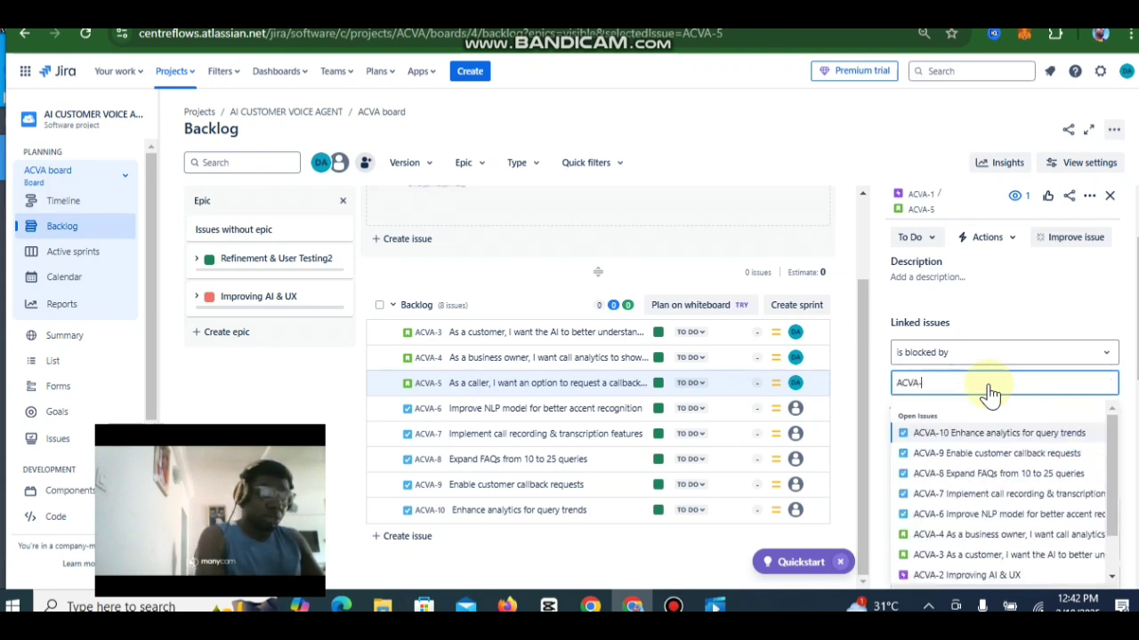
pyautogui.write('9')
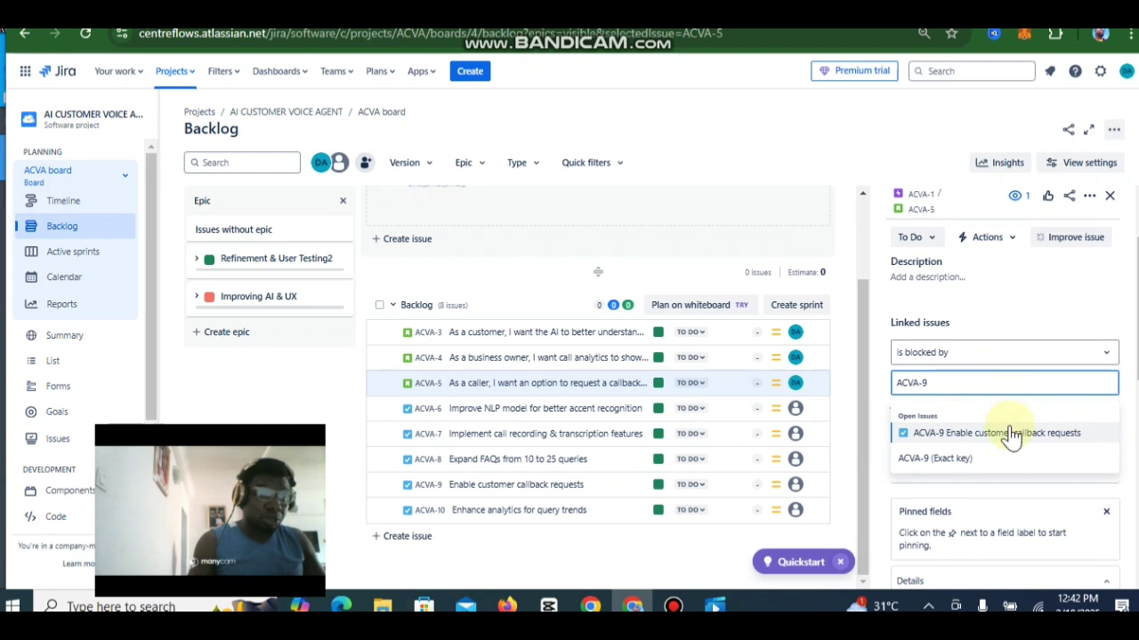
pyautogui.click(1012, 433)
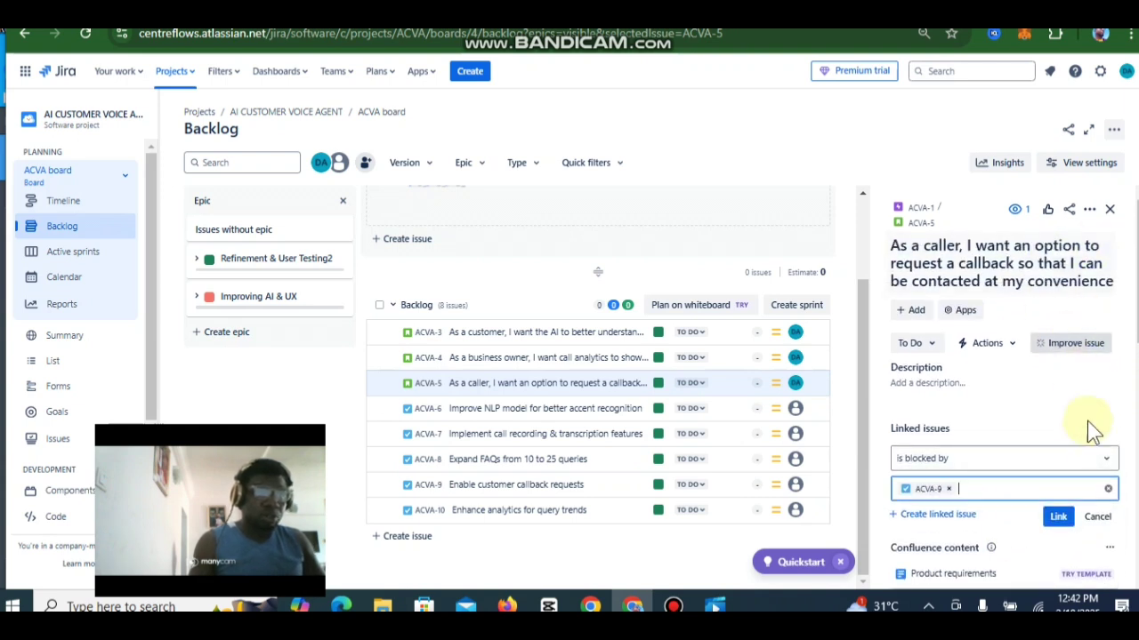
pyautogui.click(1057, 415)
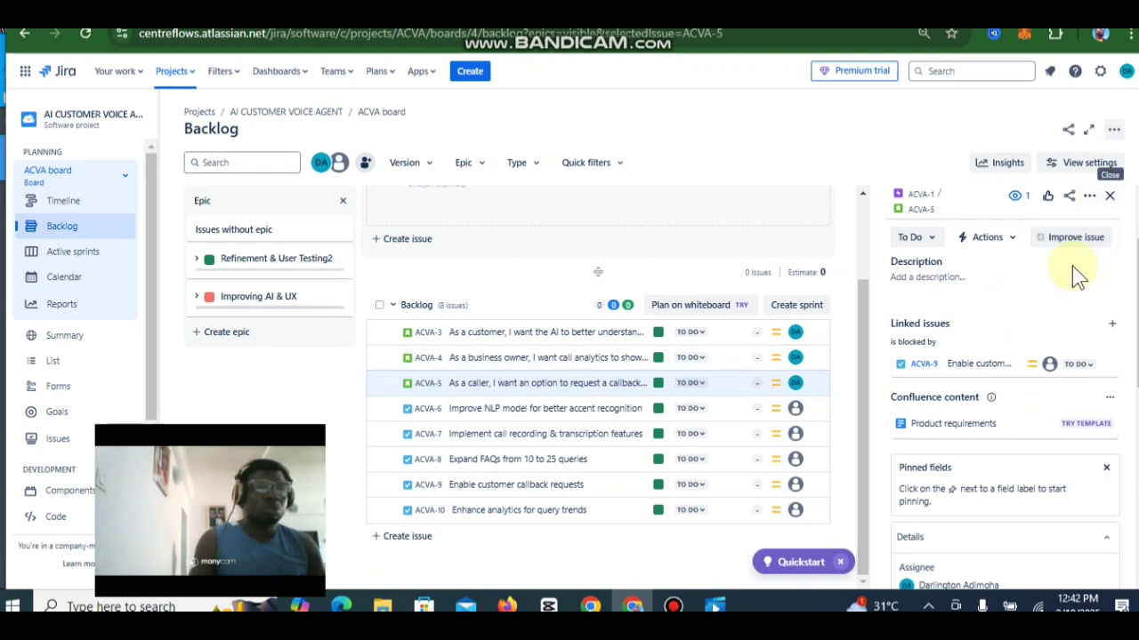
pyautogui.scroll(2, 1085, 249)
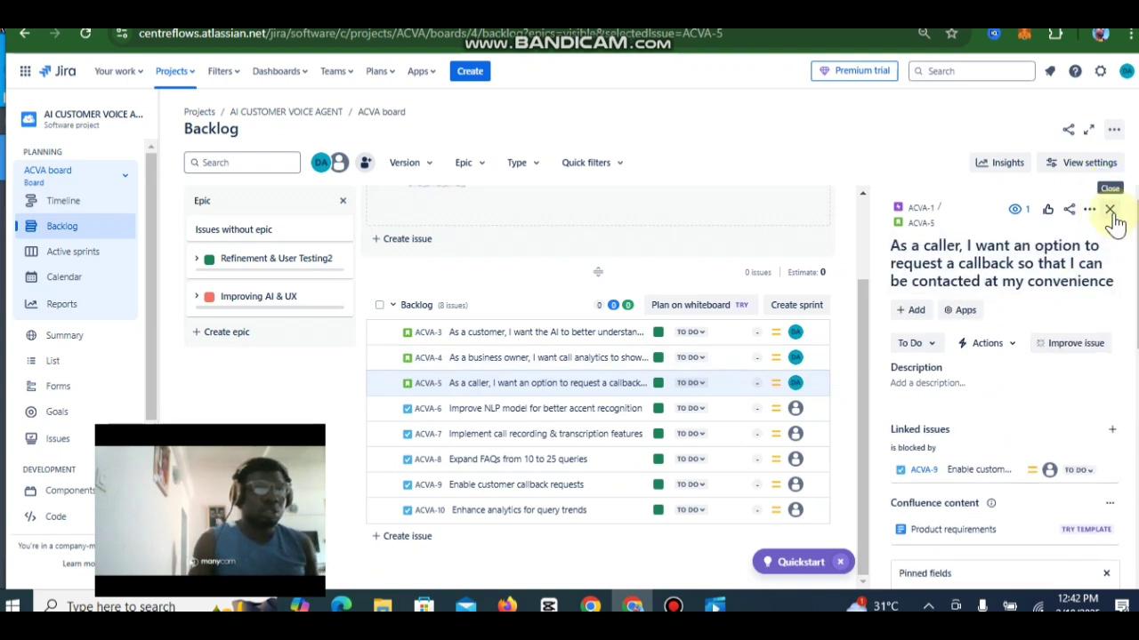
pyautogui.click(1112, 214)
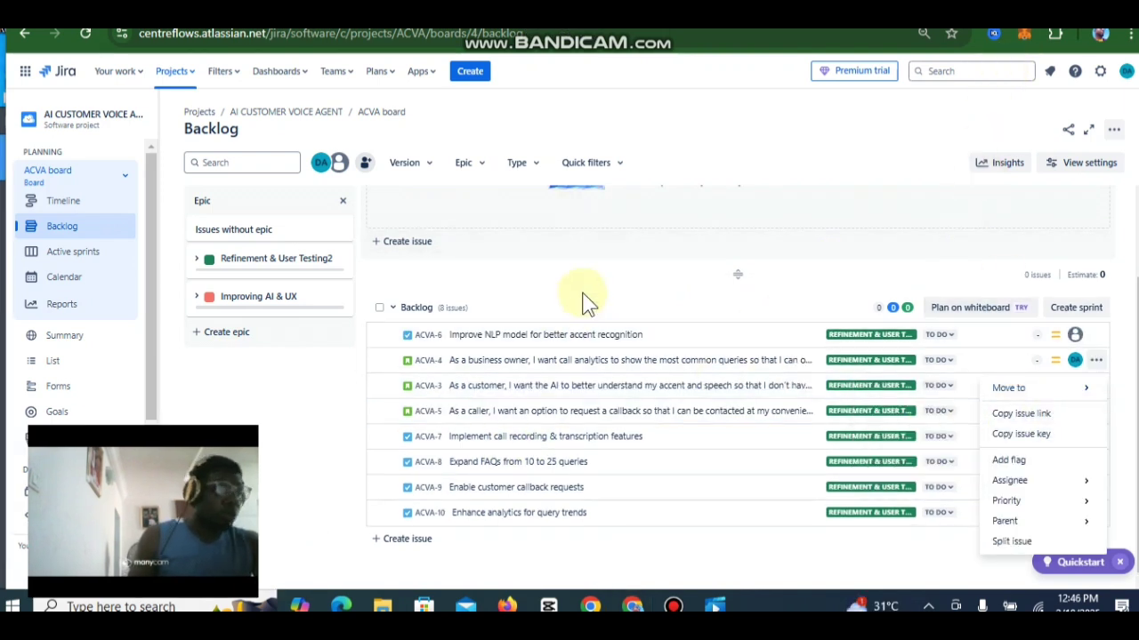
# - Move the user story ACVA-4 about call analytics from the backlog to ACVA Sprint 1
pyautogui.click(582, 300)
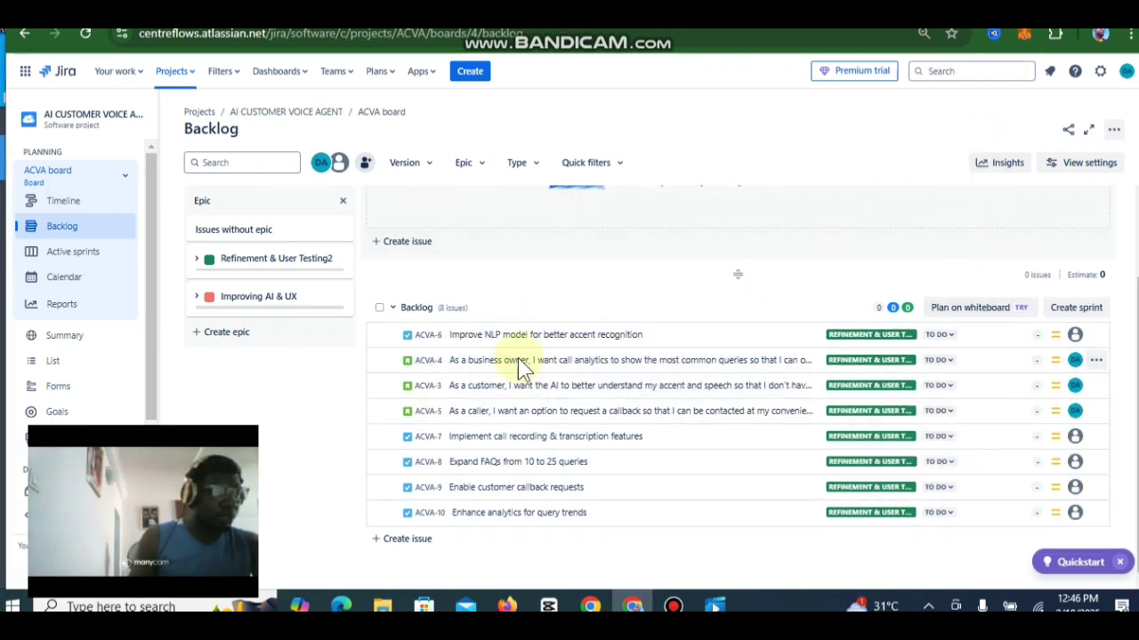
pyautogui.click(1094, 360)
pyautogui.moveTo(1023, 389)
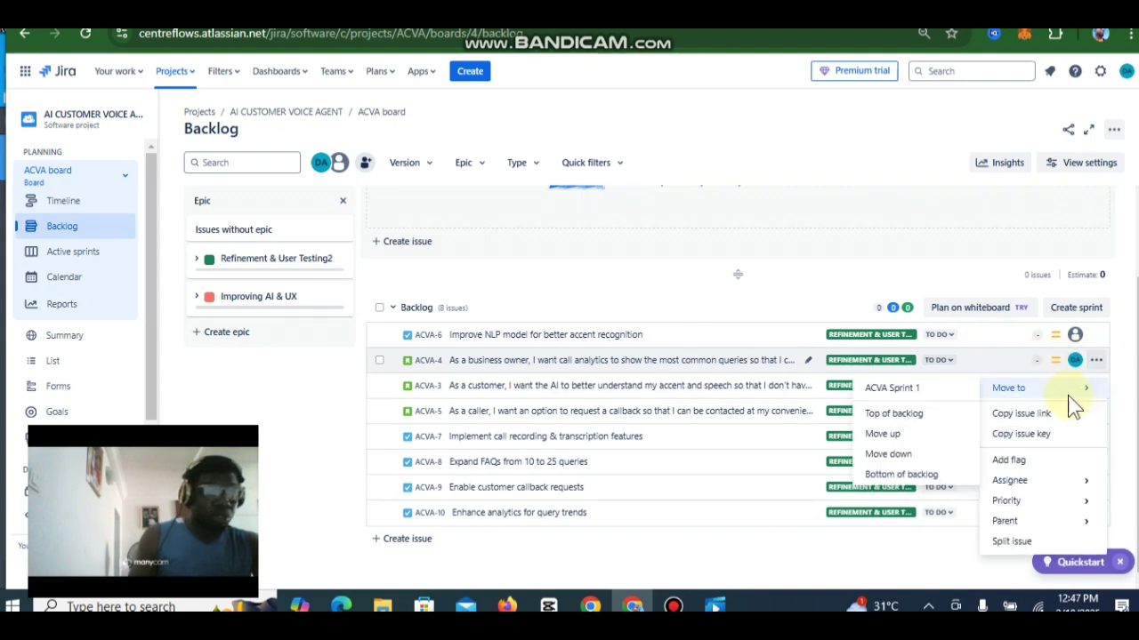
pyautogui.click(917, 391)
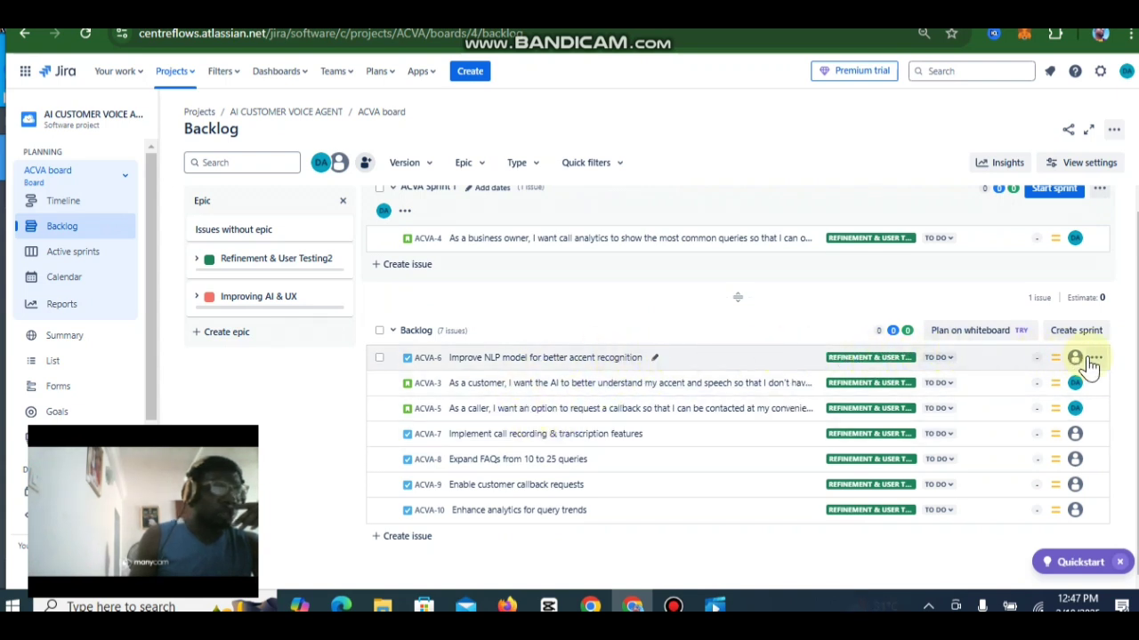
# - Move the tasks ACVA-6 Improve NLP model and ACVA-7 Implement call recording & transcription features from the backlog to ACVA Sprint 1
pyautogui.click(1094, 358)
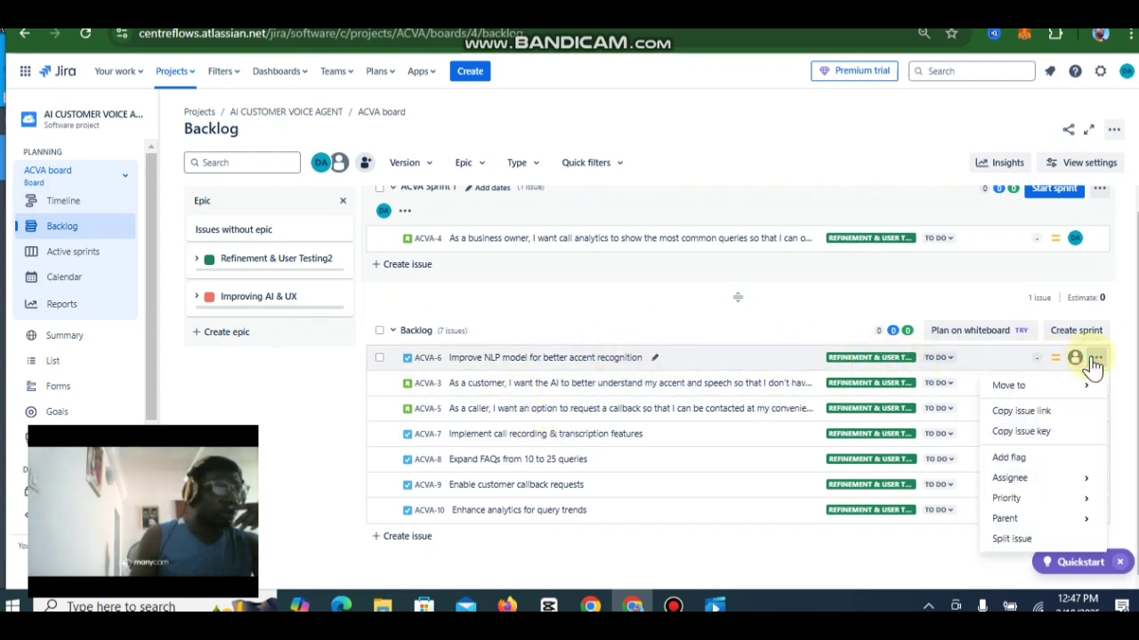
pyautogui.moveTo(1087, 386)
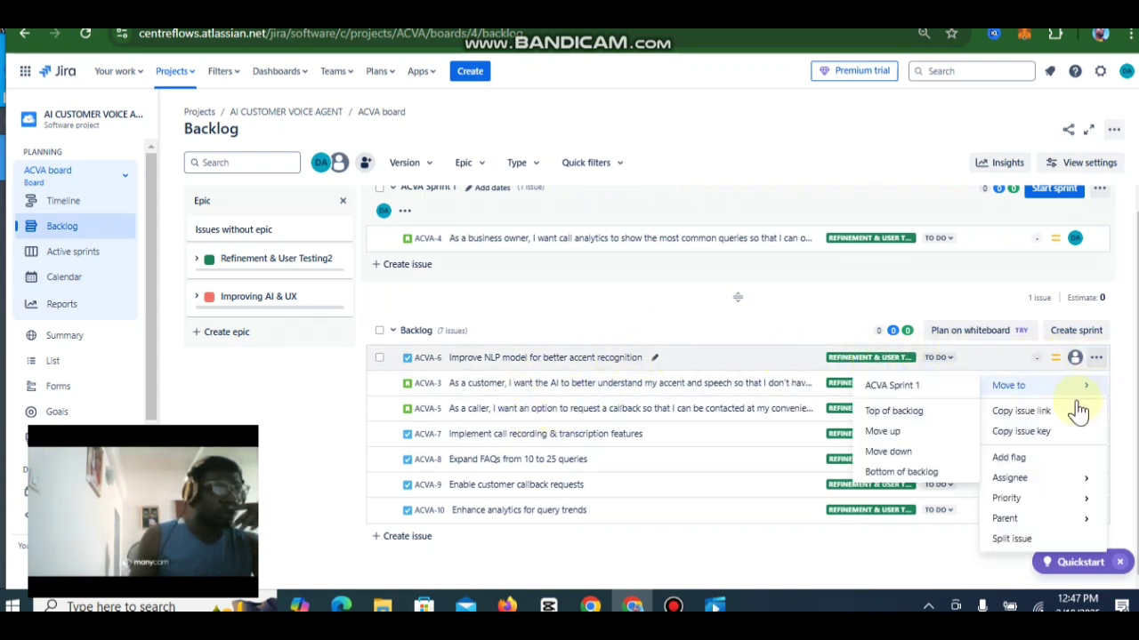
pyautogui.click(906, 386)
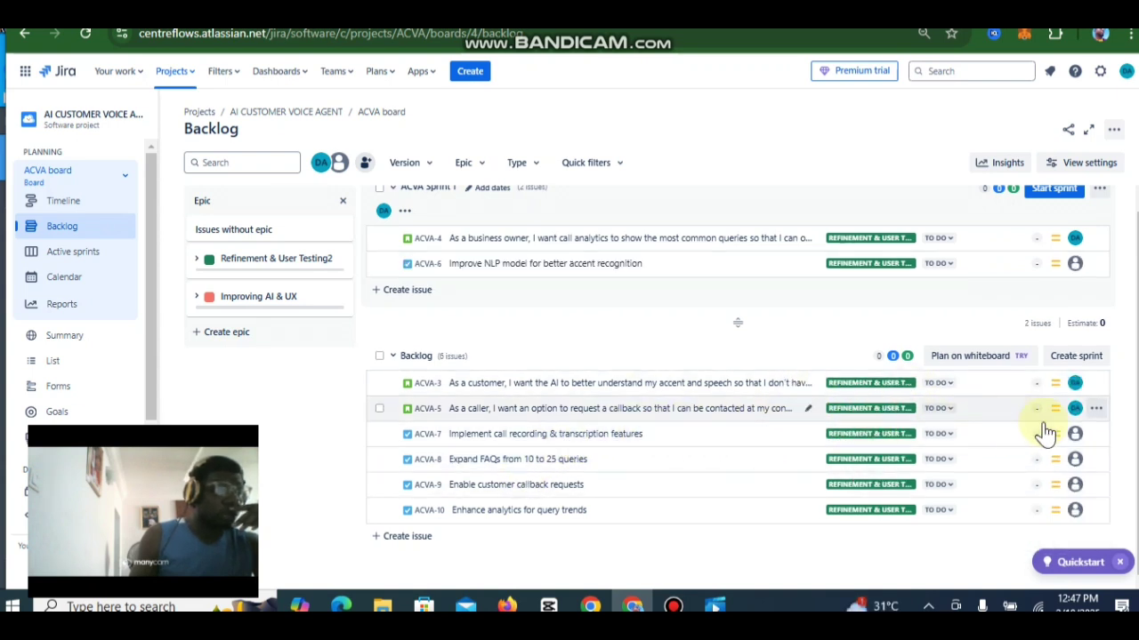
pyautogui.click(1096, 435)
pyautogui.moveTo(1070, 259)
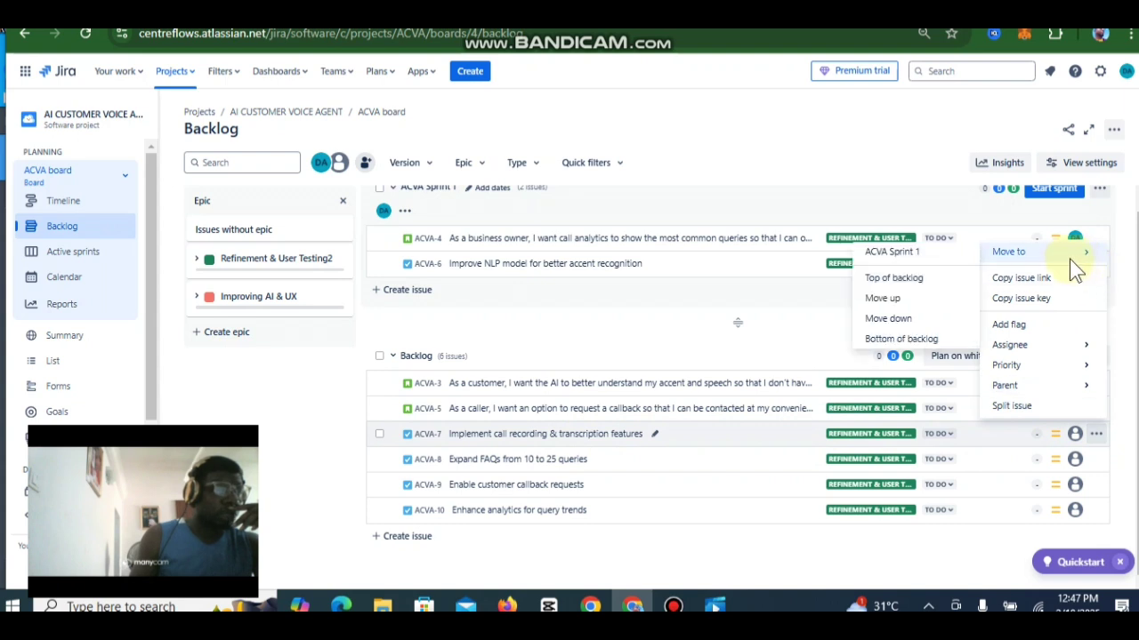
pyautogui.click(892, 253)
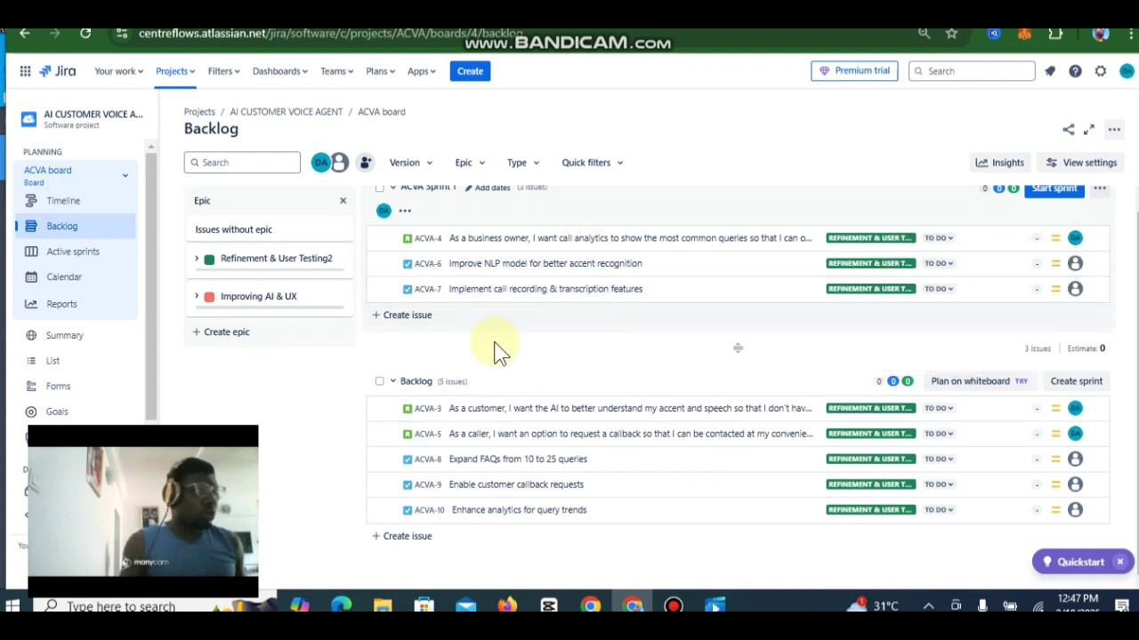
# - Edit ACVA Sprint 1 to start on 2/20/2025 and end on 2/27/2025, and save the sprint details
pyautogui.scroll(1, 711, 302)
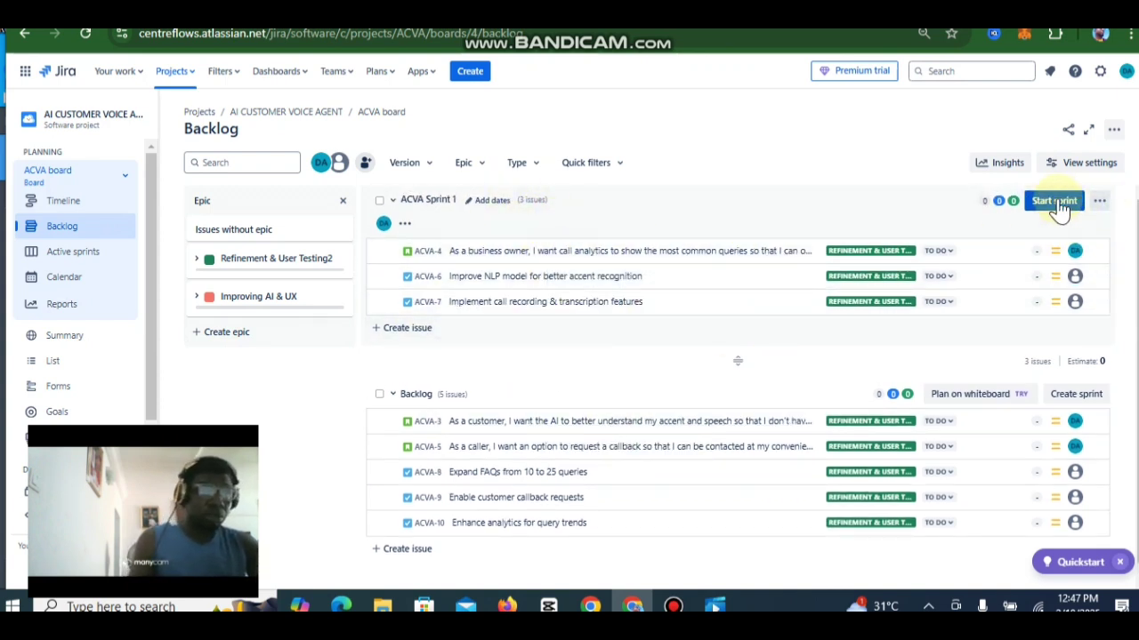
pyautogui.click(1110, 202)
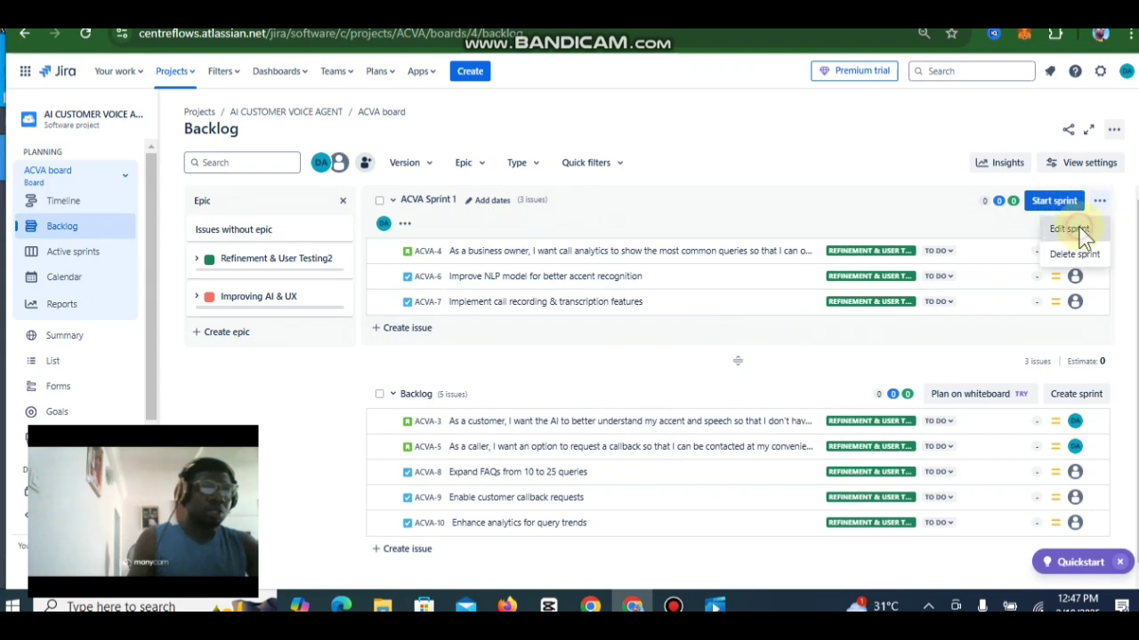
pyautogui.click(1082, 233)
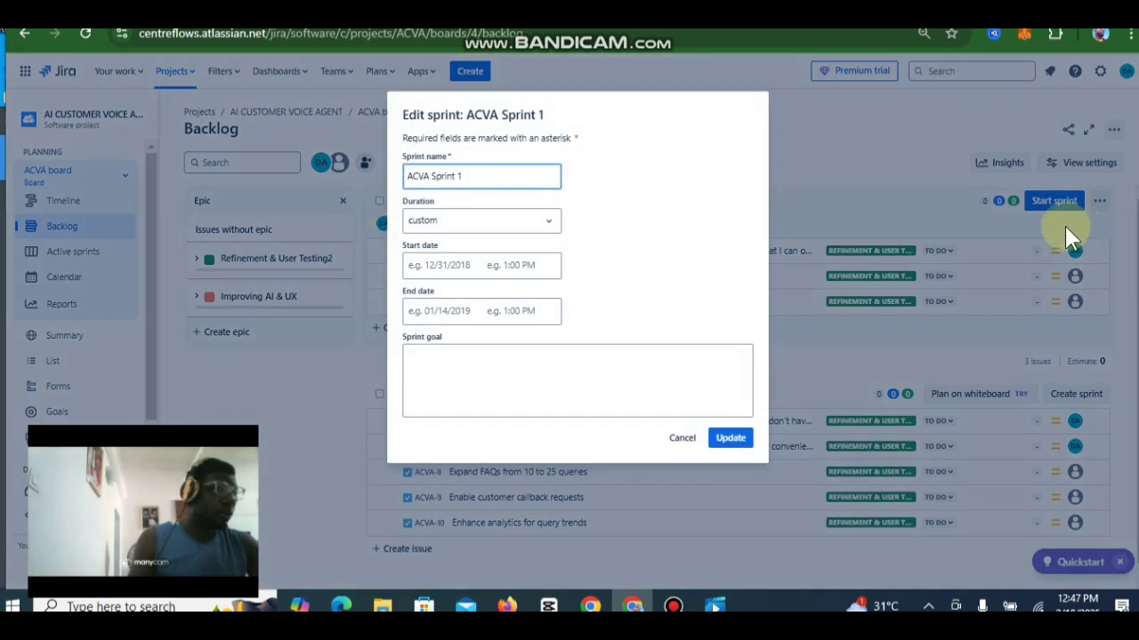
pyautogui.click(494, 267)
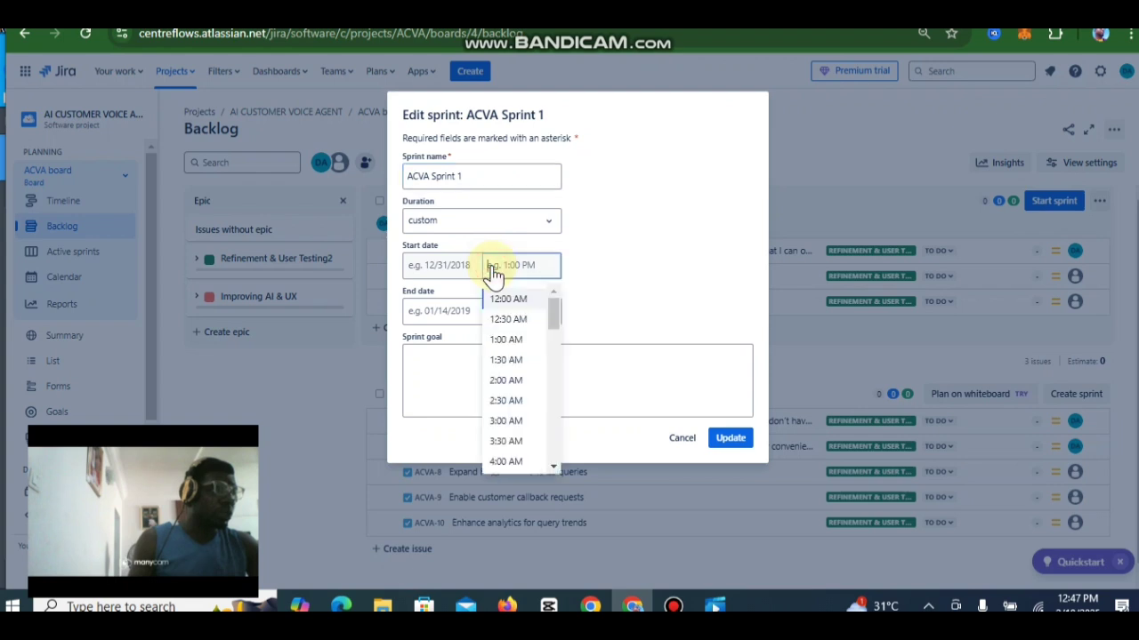
pyautogui.click(451, 269)
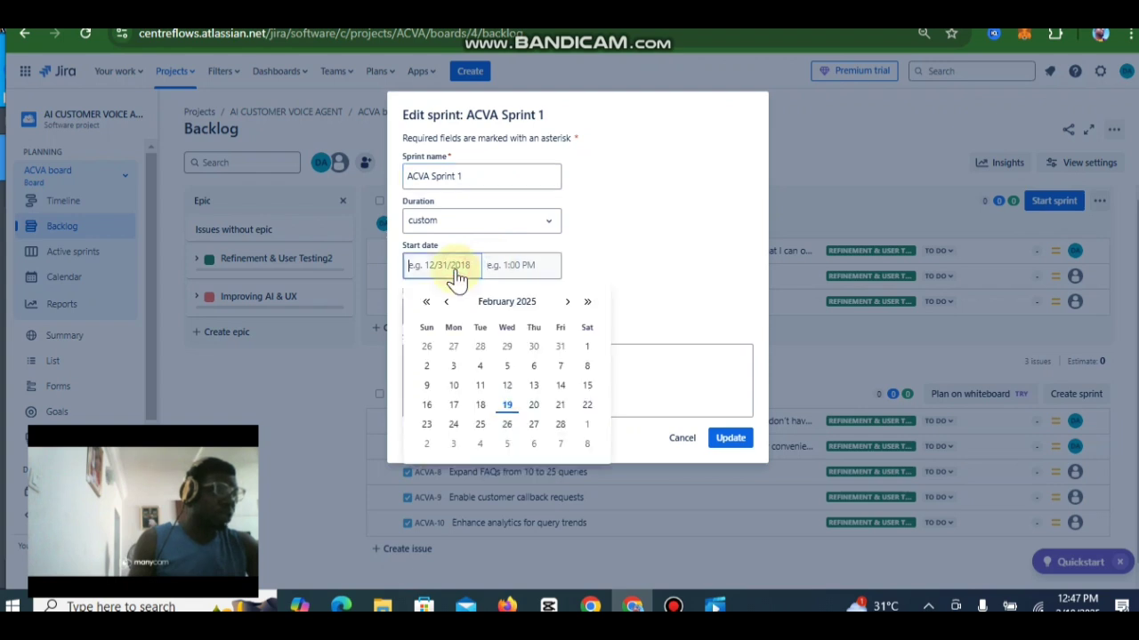
pyautogui.click(533, 407)
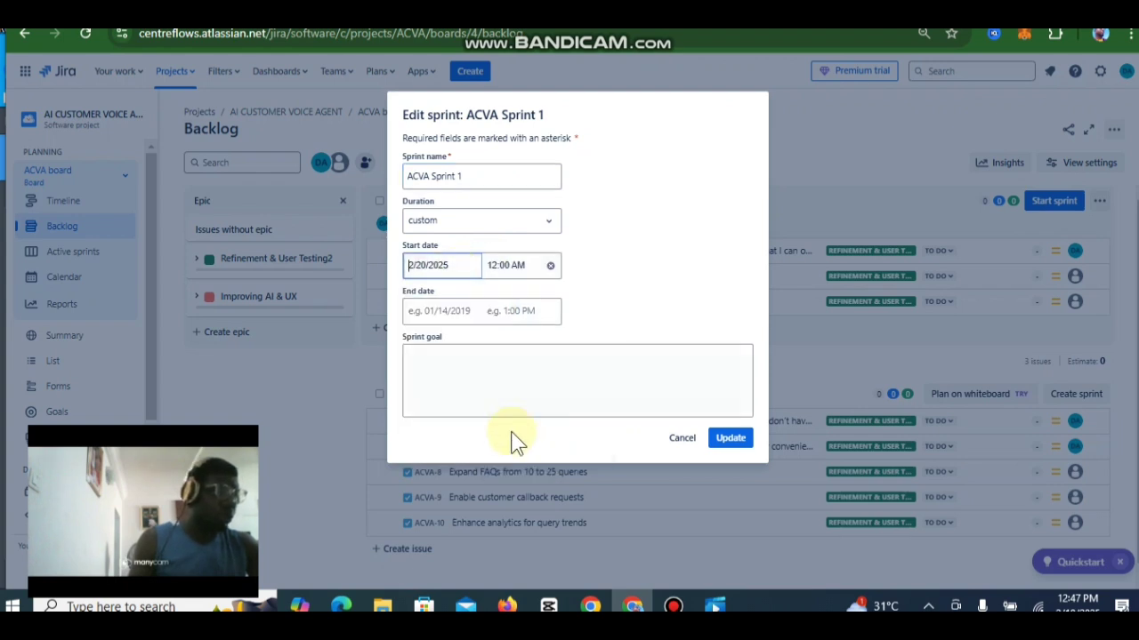
pyautogui.click(442, 319)
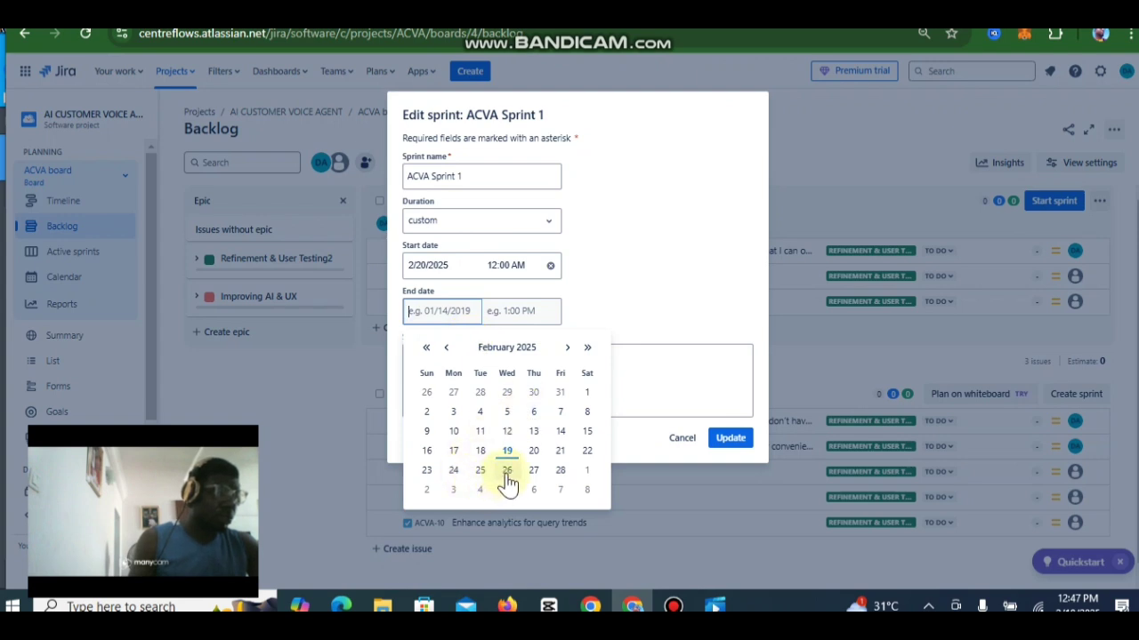
pyautogui.click(535, 480)
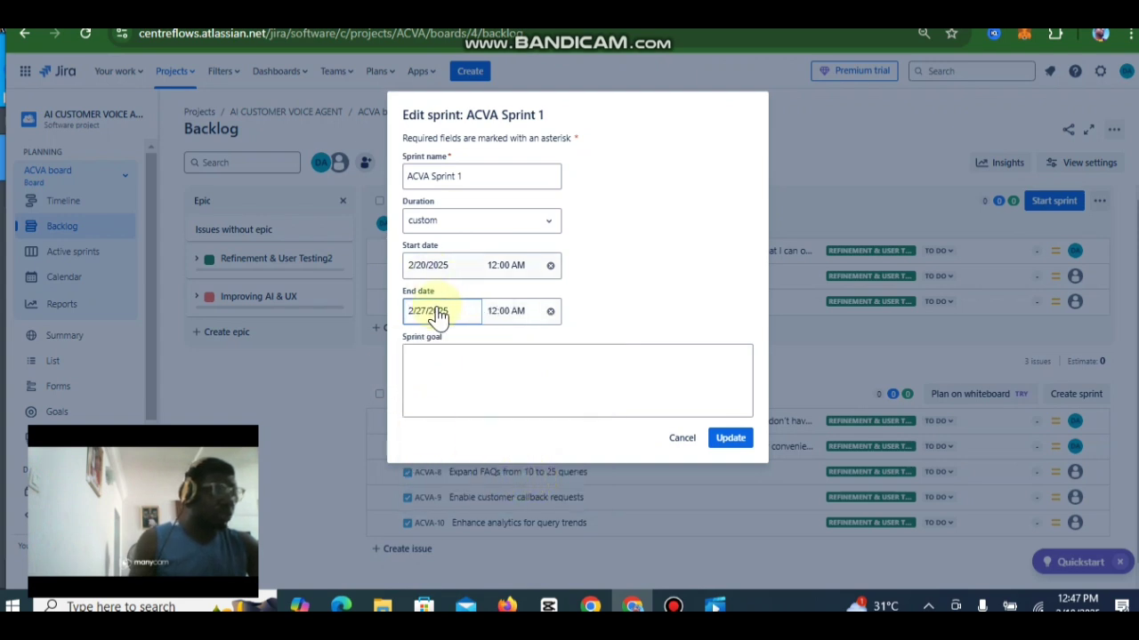
pyautogui.click(731, 439)
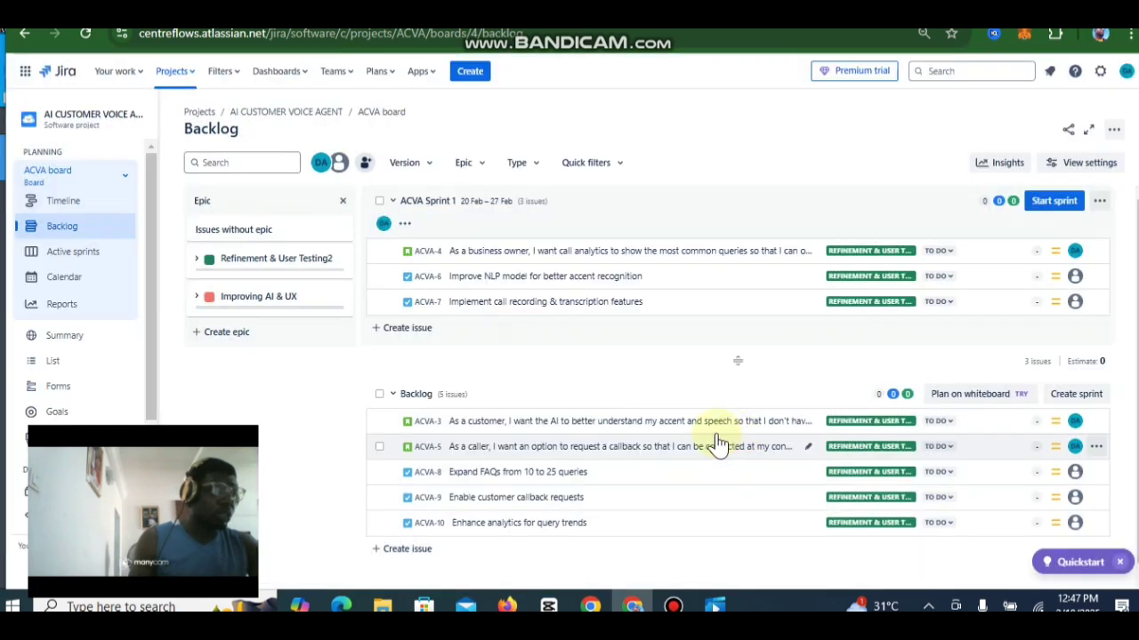
# - Start ACVA Sprint 1 with the proposed duration of 1 week
pyautogui.click(1063, 207)
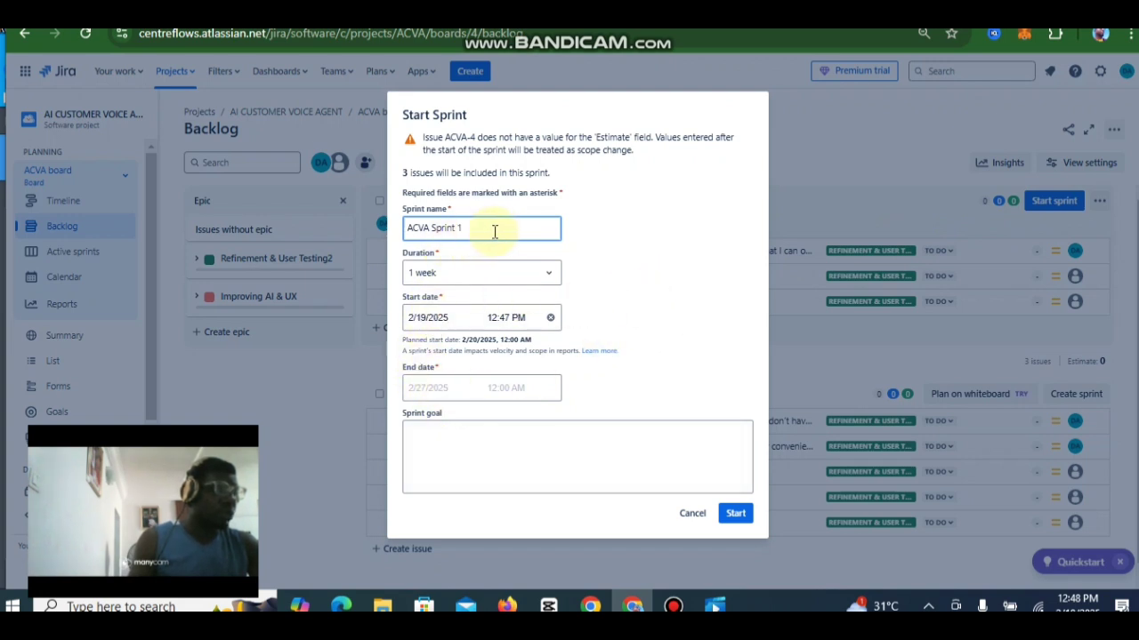
pyautogui.click(737, 514)
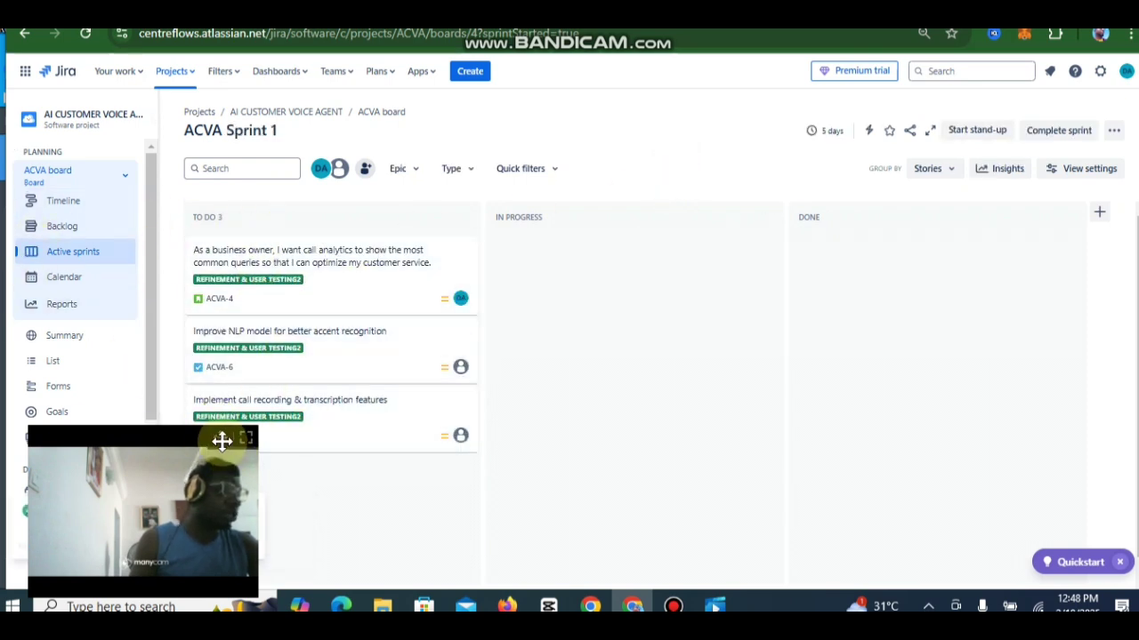
pyautogui.moveTo(223, 442); pyautogui.dragTo(1041, 467)
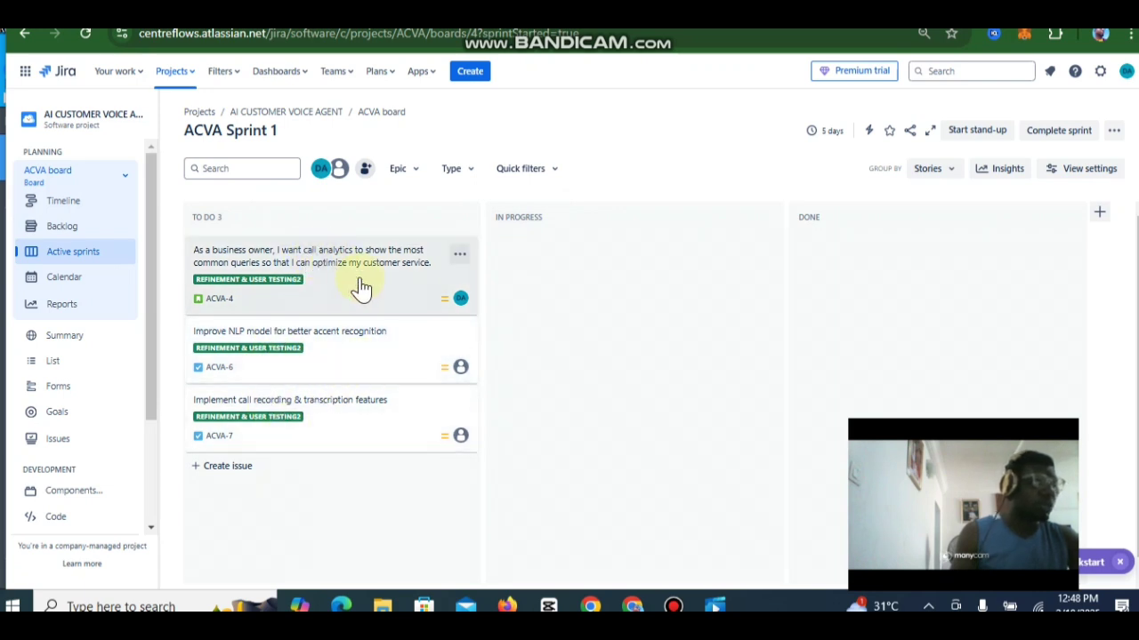
# - Open the user story ACVA-4 from the active sprint board and change its status to In Progress
pyautogui.click(461, 255)
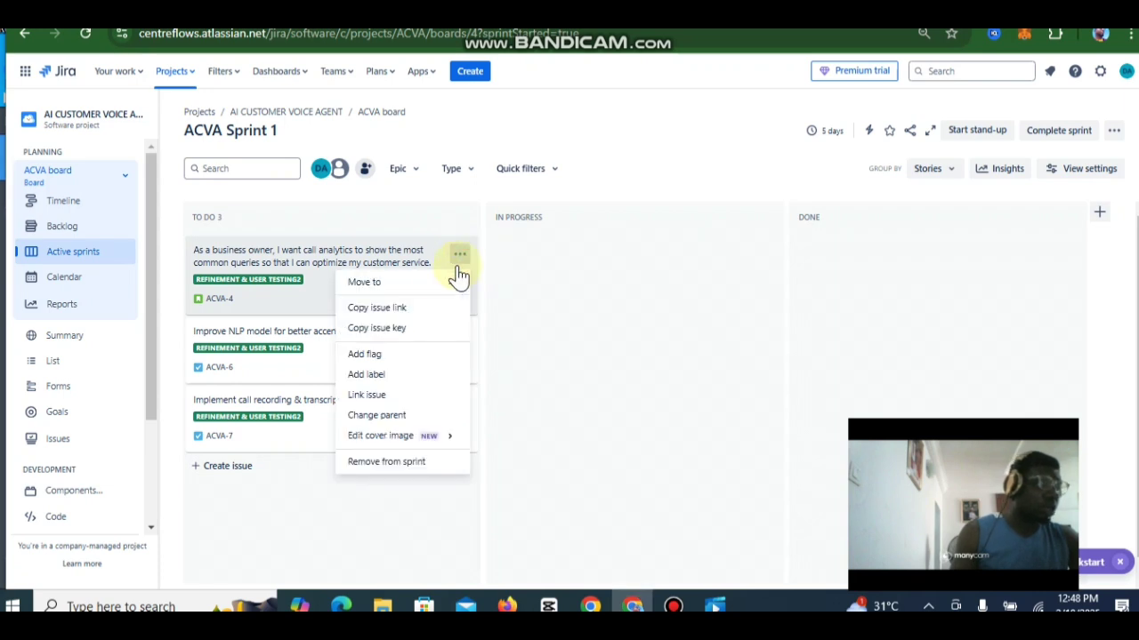
pyautogui.moveTo(441, 284)
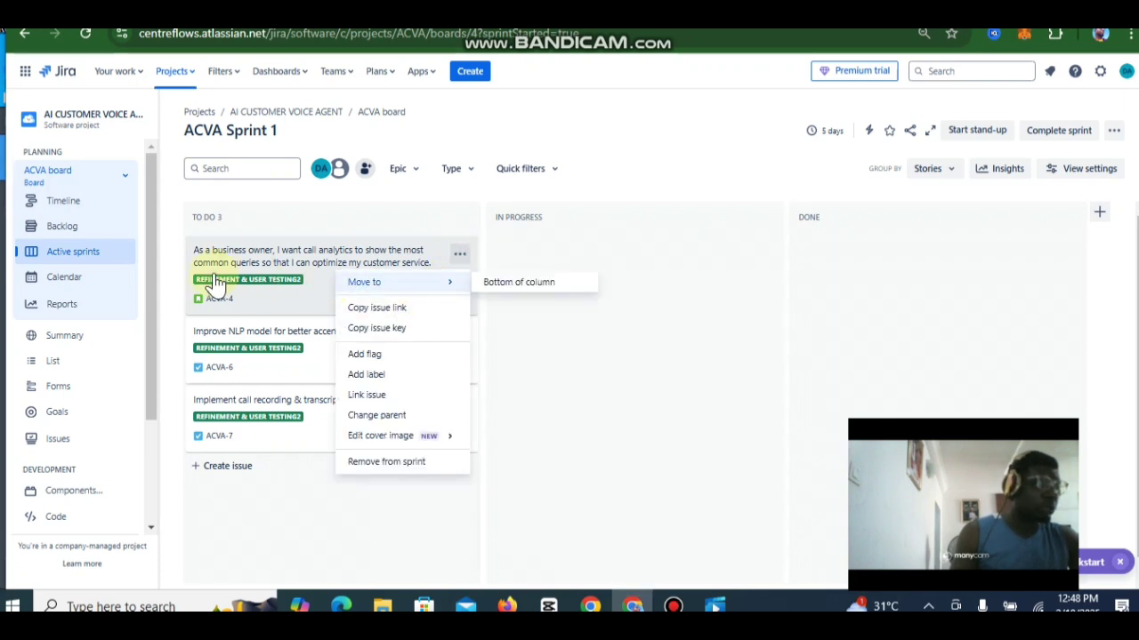
pyautogui.click(281, 262)
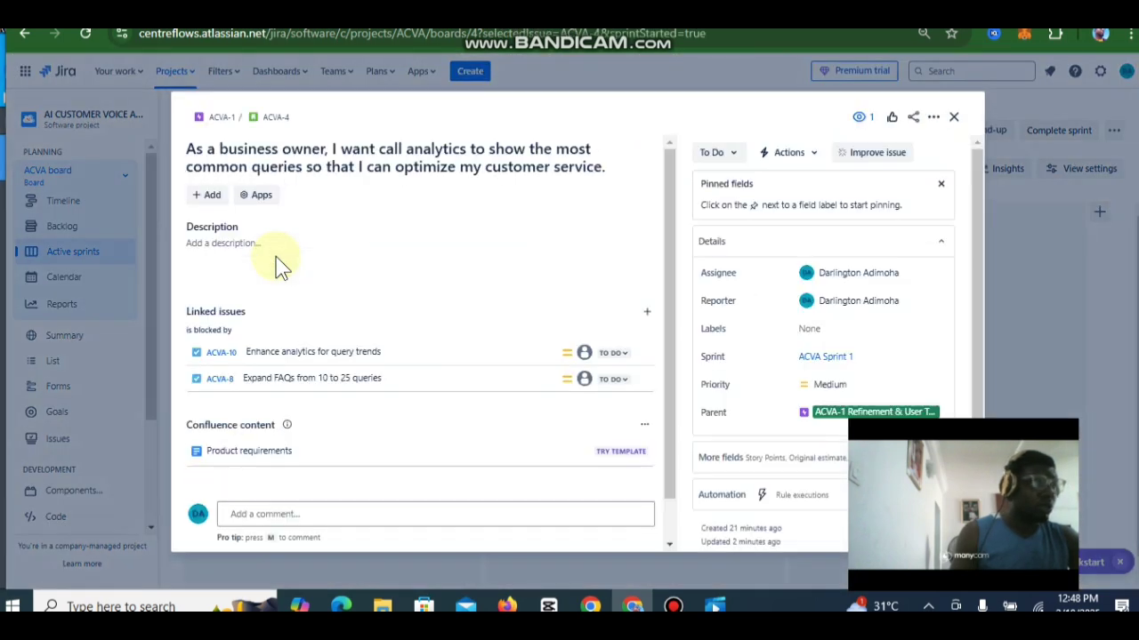
pyautogui.click(735, 153)
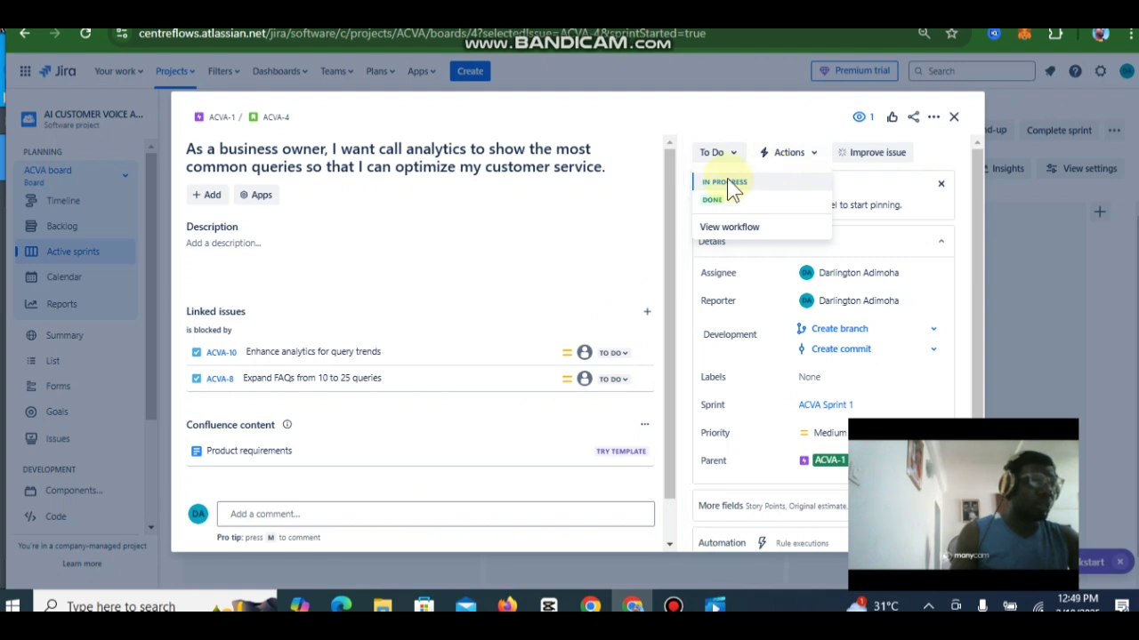
pyautogui.click(728, 182)
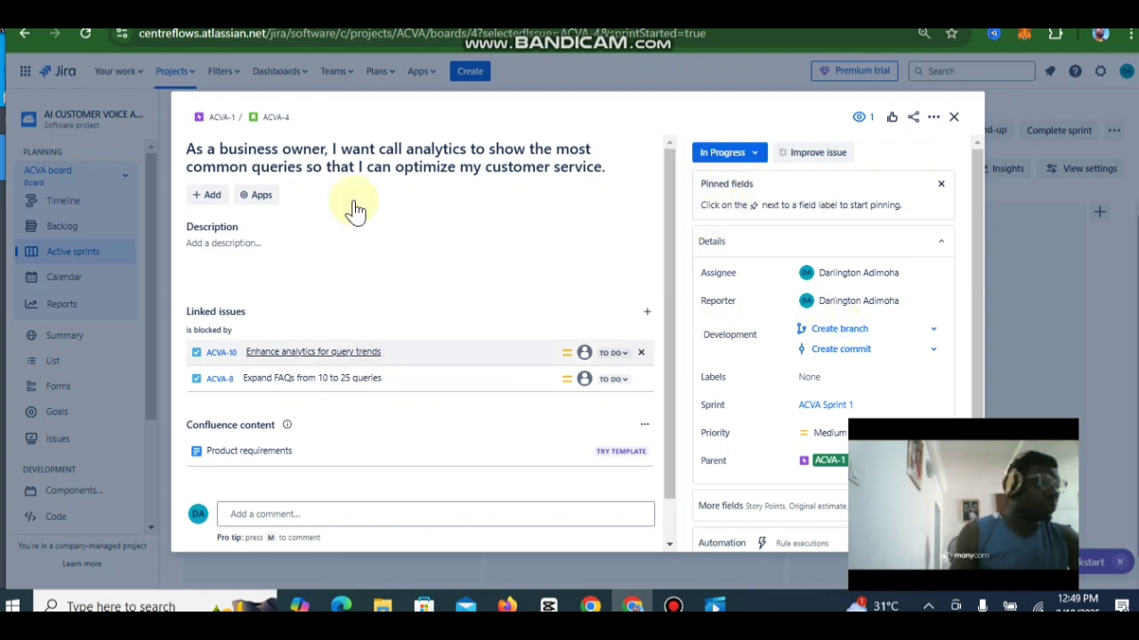
# - Close the ACVA-4 details and move tasks ACVA-6 and ACVA-7 from To Do to In Progress on the active sprint board
pyautogui.scroll(-1, 1066, 438)
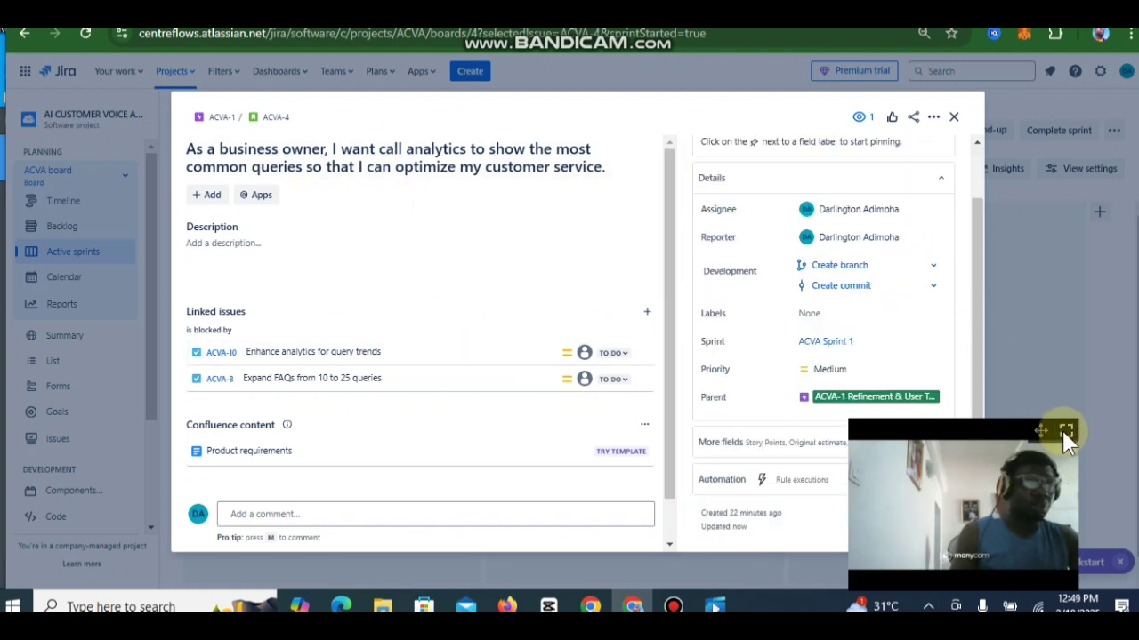
pyautogui.moveTo(1066, 437); pyautogui.dragTo(1094, 361)
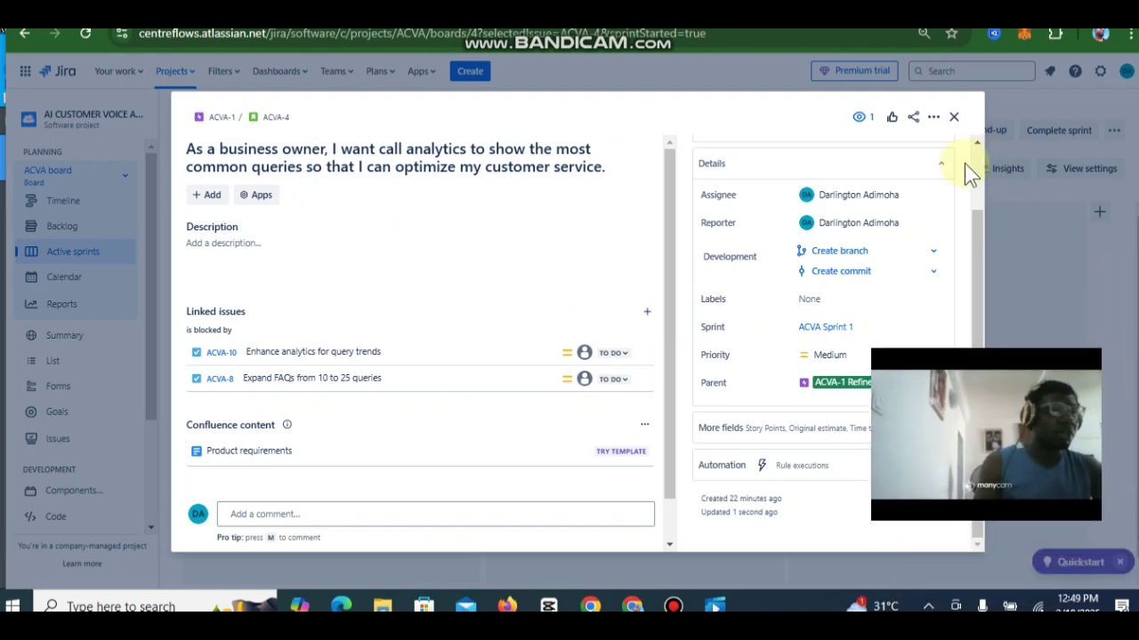
pyautogui.scroll(3, 964, 163)
pyautogui.press('Escape')
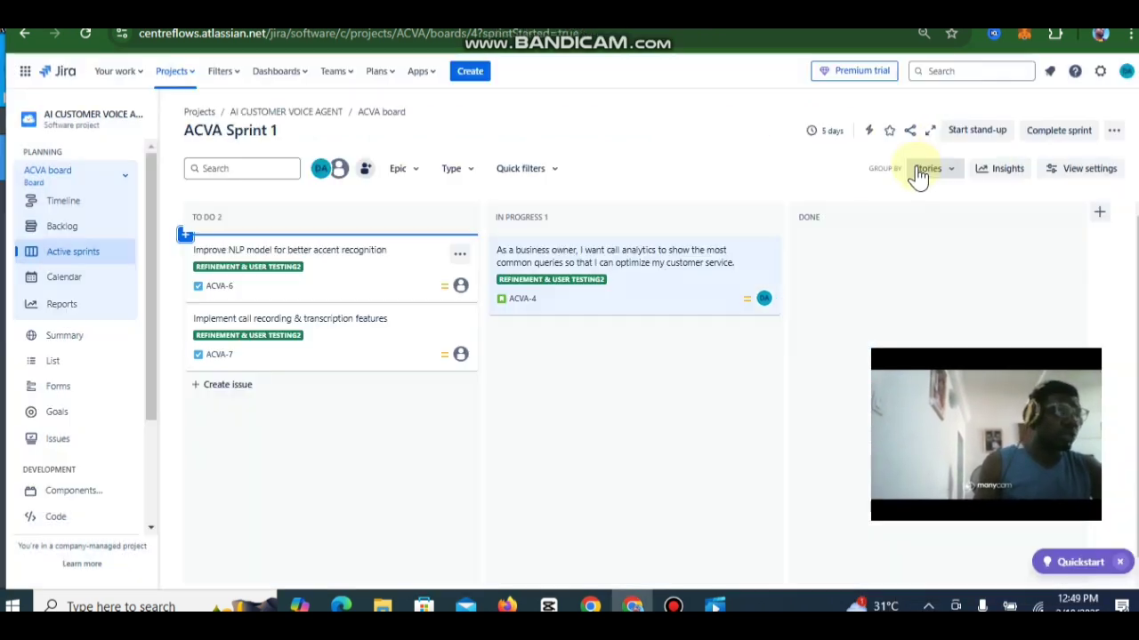
pyautogui.click(390, 281)
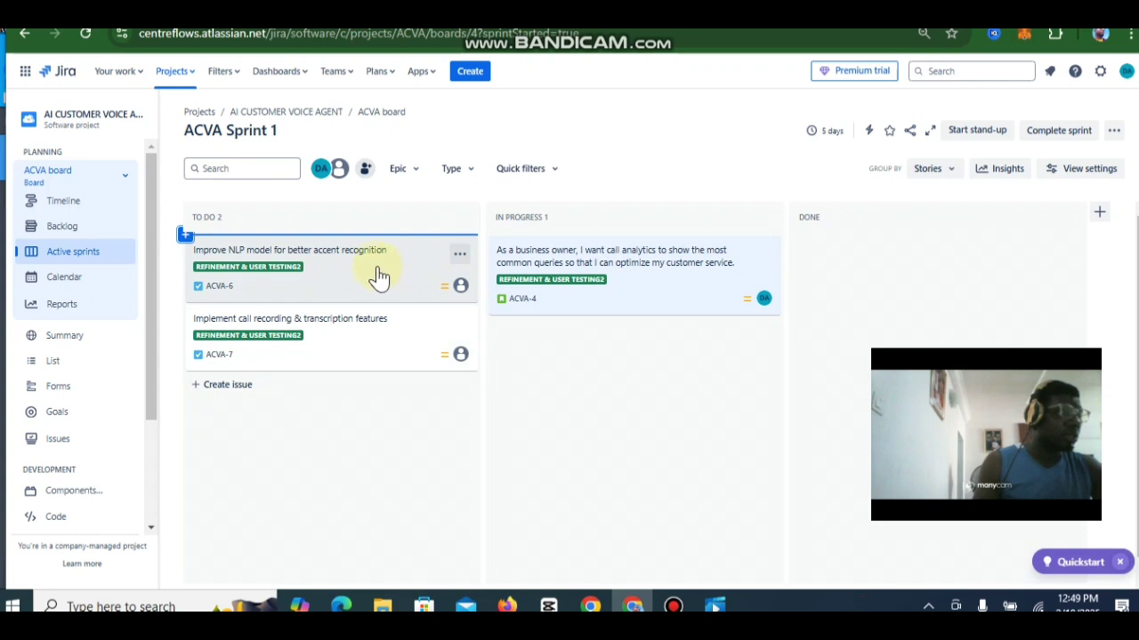
pyautogui.moveTo(374, 276); pyautogui.dragTo(507, 354)
pyautogui.moveTo(332, 262); pyautogui.dragTo(545, 396)
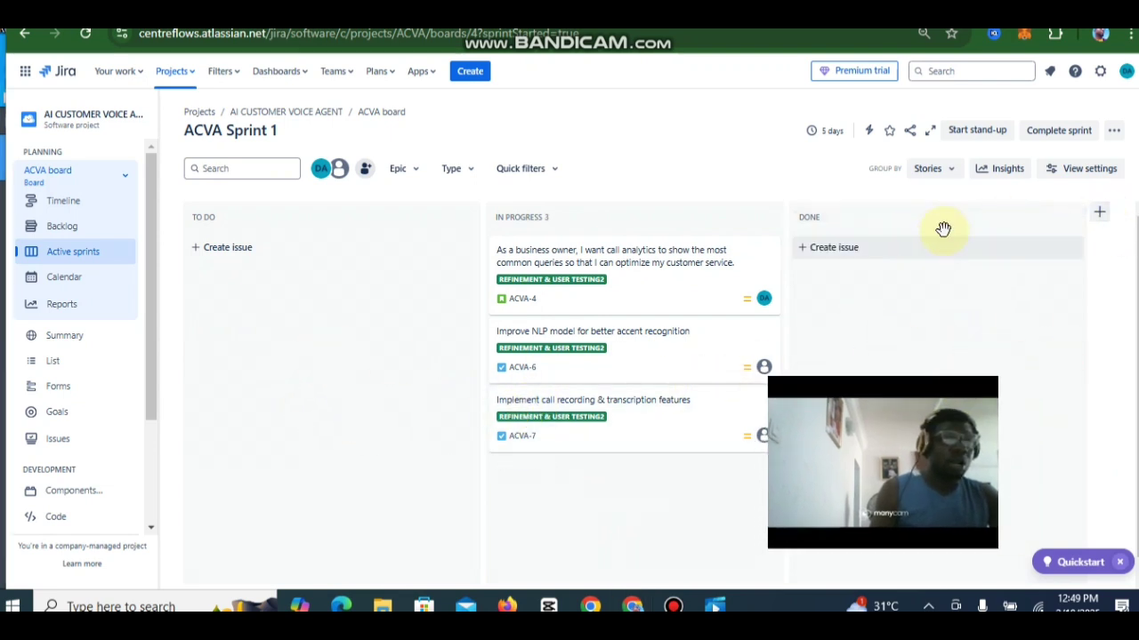
# - Add a new column named REVIEW after Done on the ACVA Sprint 1 board
pyautogui.click(1101, 216)
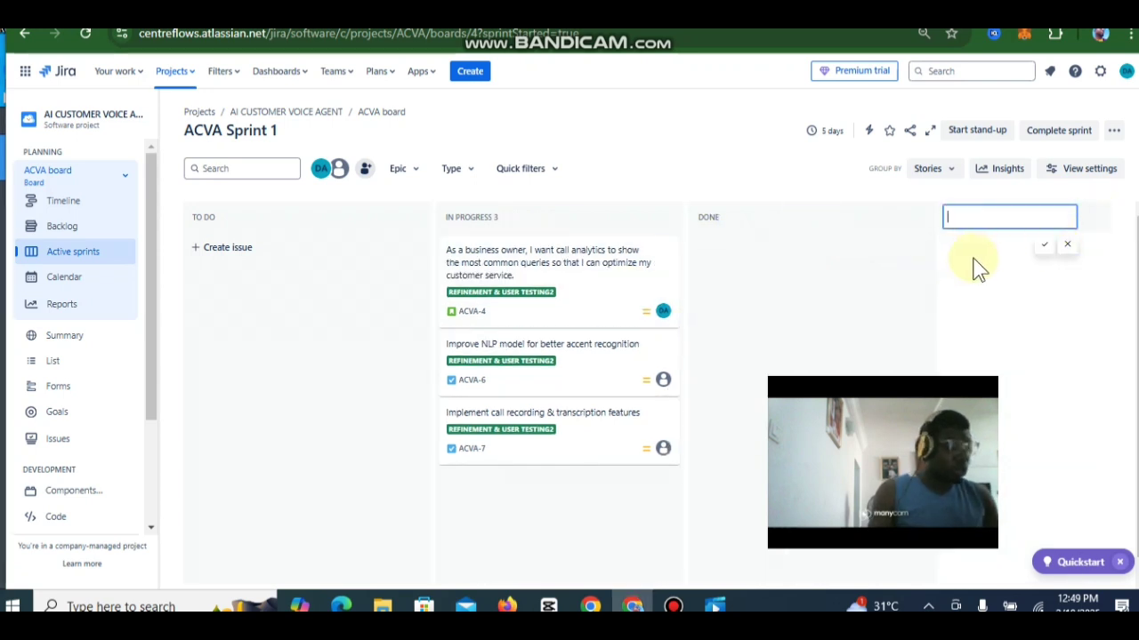
pyautogui.write('R')
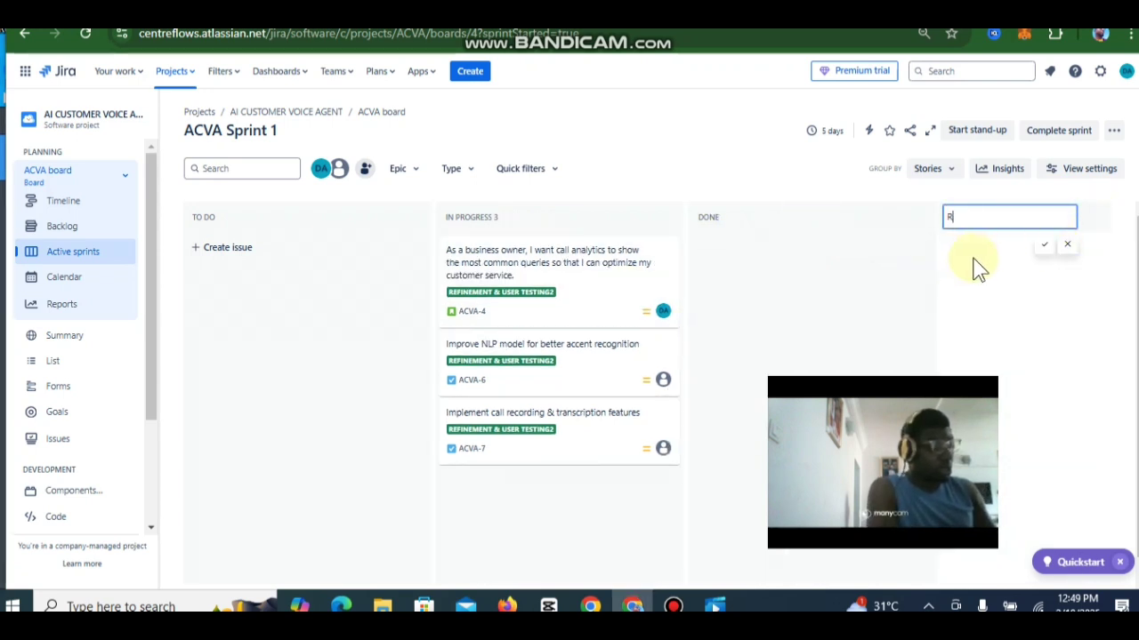
pyautogui.write('EVIEW')
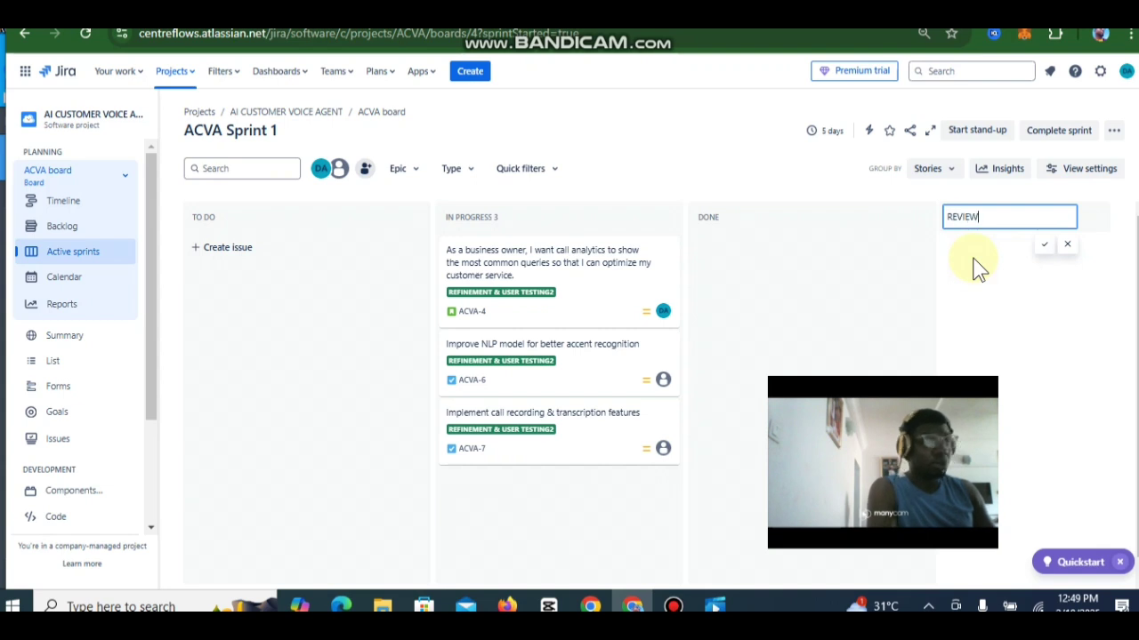
pyautogui.click(1045, 248)
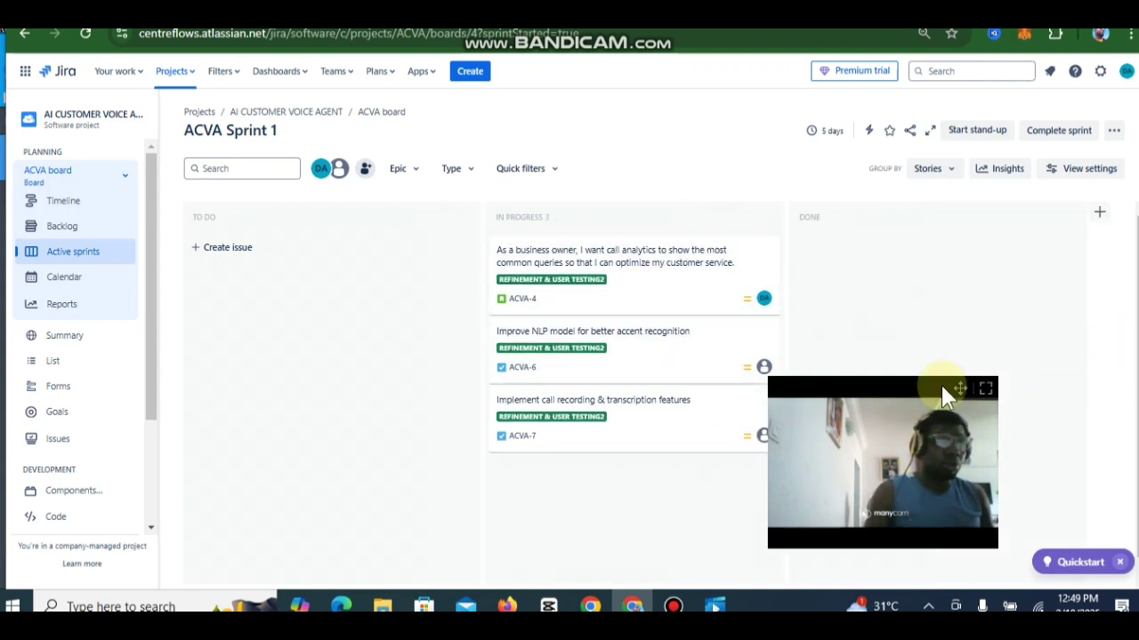
pyautogui.moveTo(964, 400); pyautogui.dragTo(998, 466)
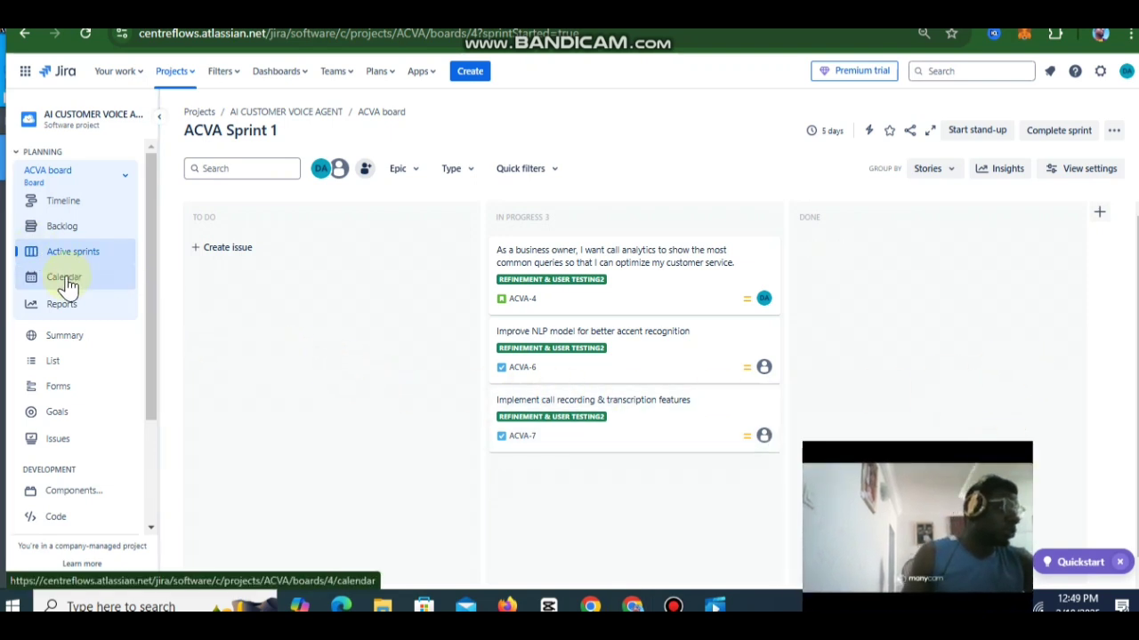
# - Examine the ACVA board's timeline with epic ACVA-1 collapsed and its sprint calendar, then return to the backlog
pyautogui.click(66, 203)
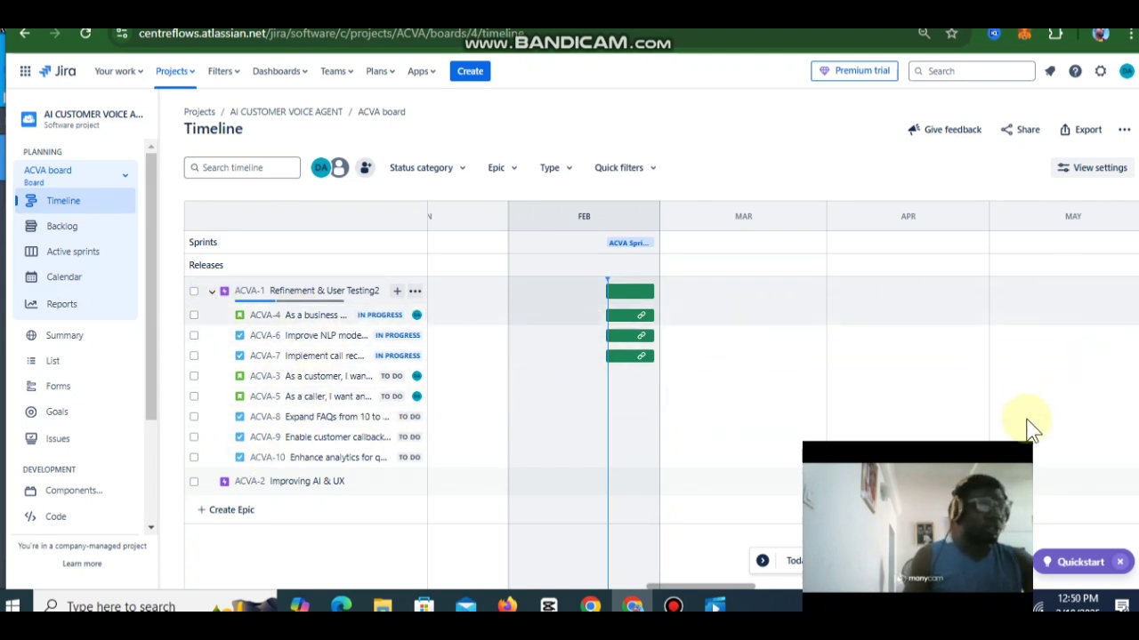
pyautogui.click(212, 292)
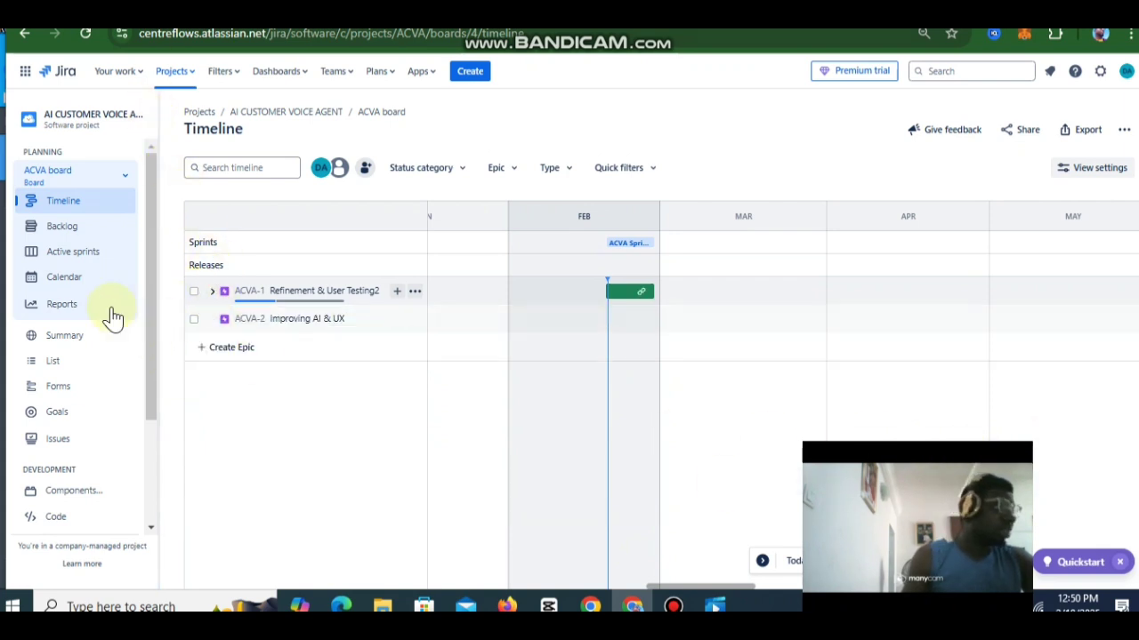
pyautogui.click(71, 290)
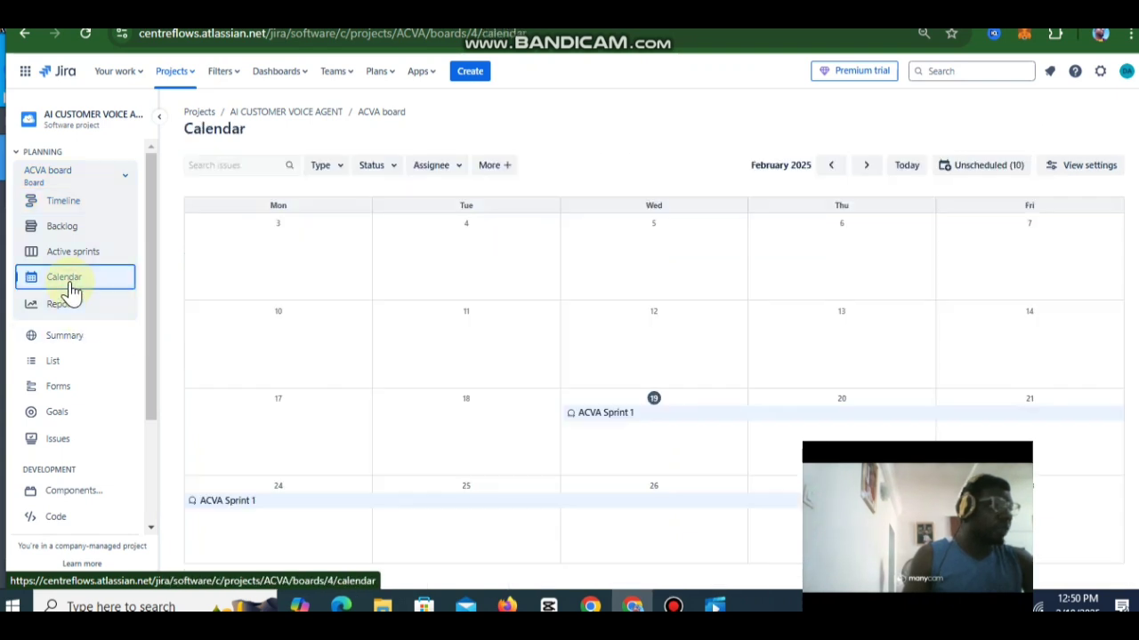
pyautogui.click(72, 239)
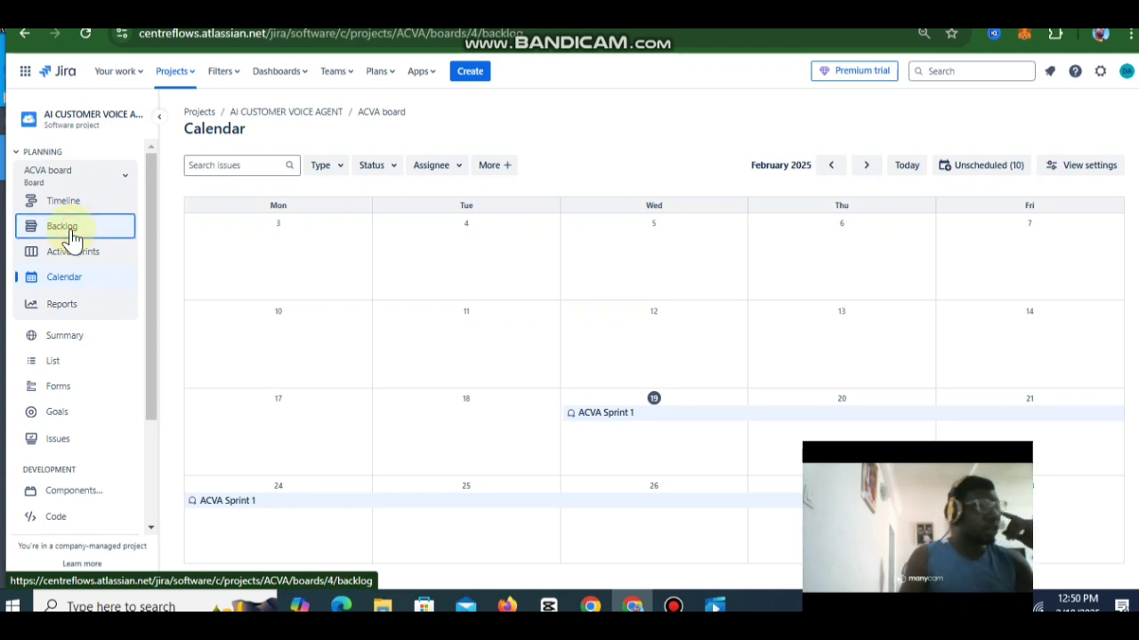